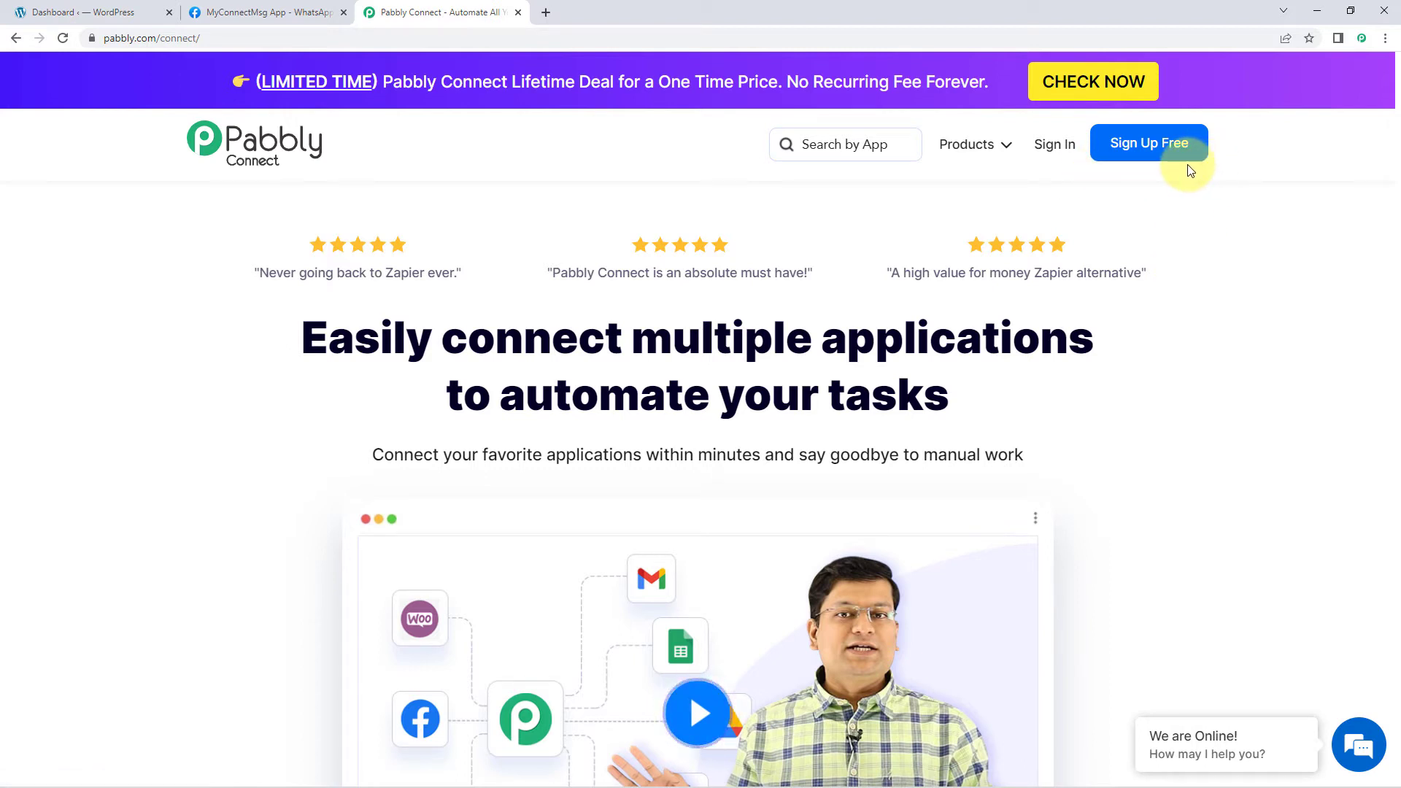
Step: Sign in to access Pabbly Connect and create a workflow named "WooCommerce to WhatsApp"
click(1055, 151)
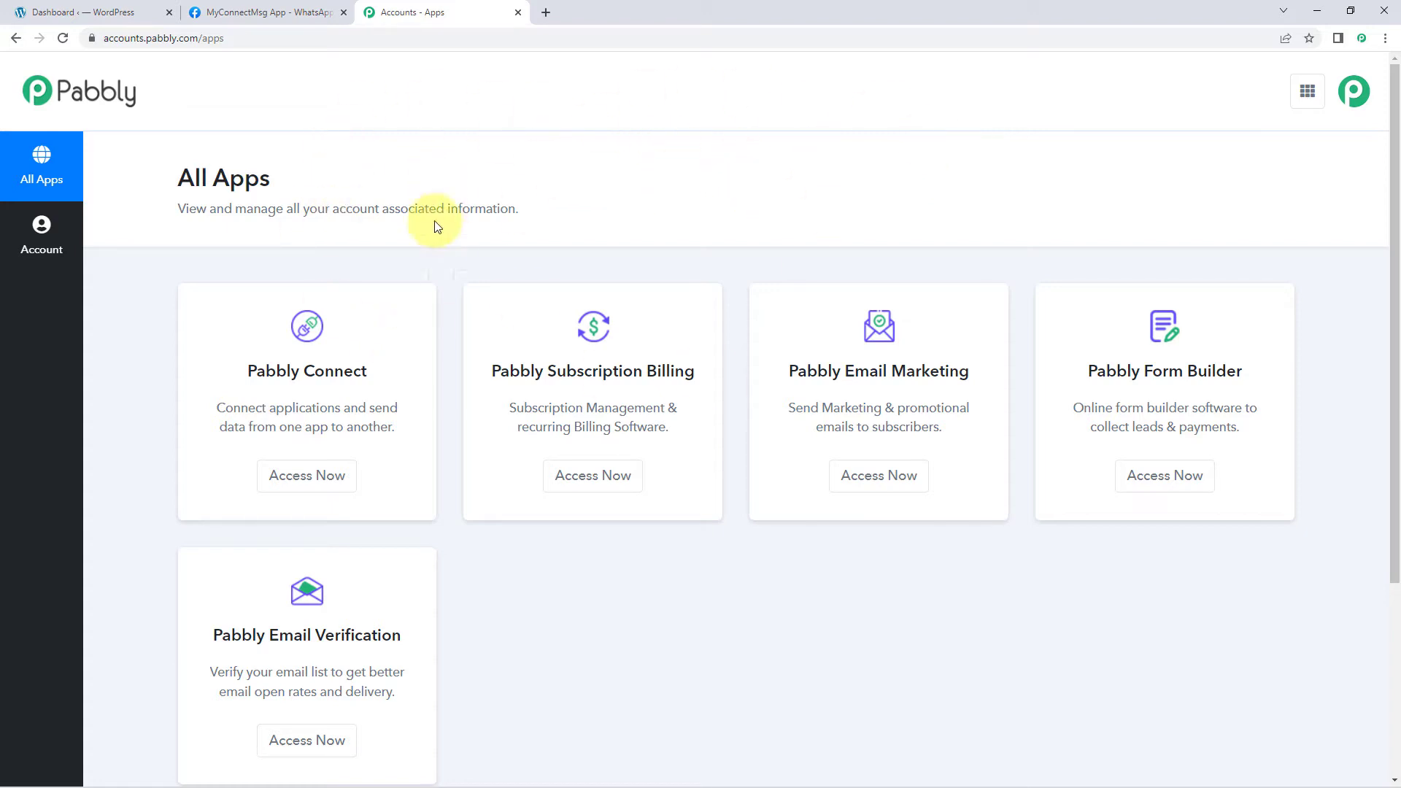
click(312, 489)
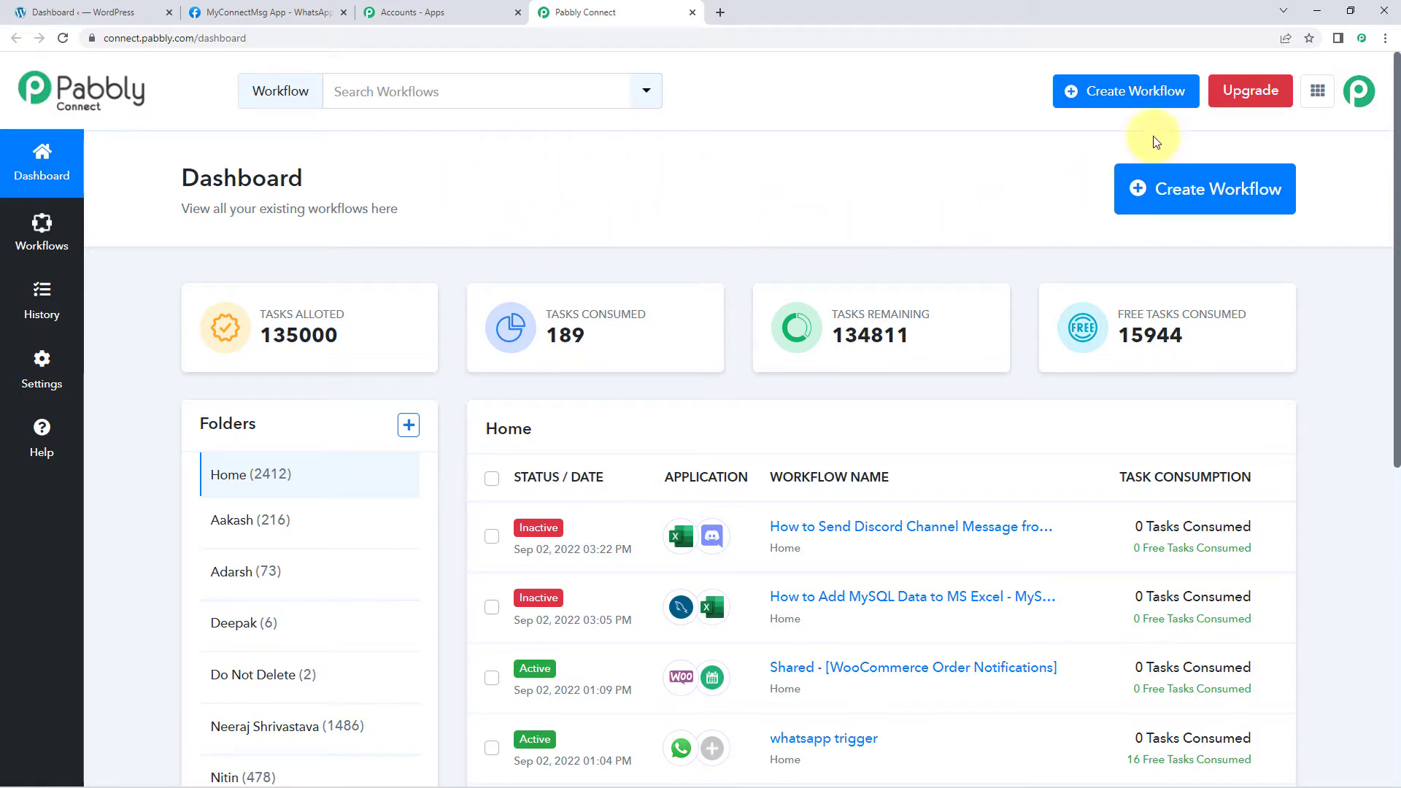
click(1226, 193)
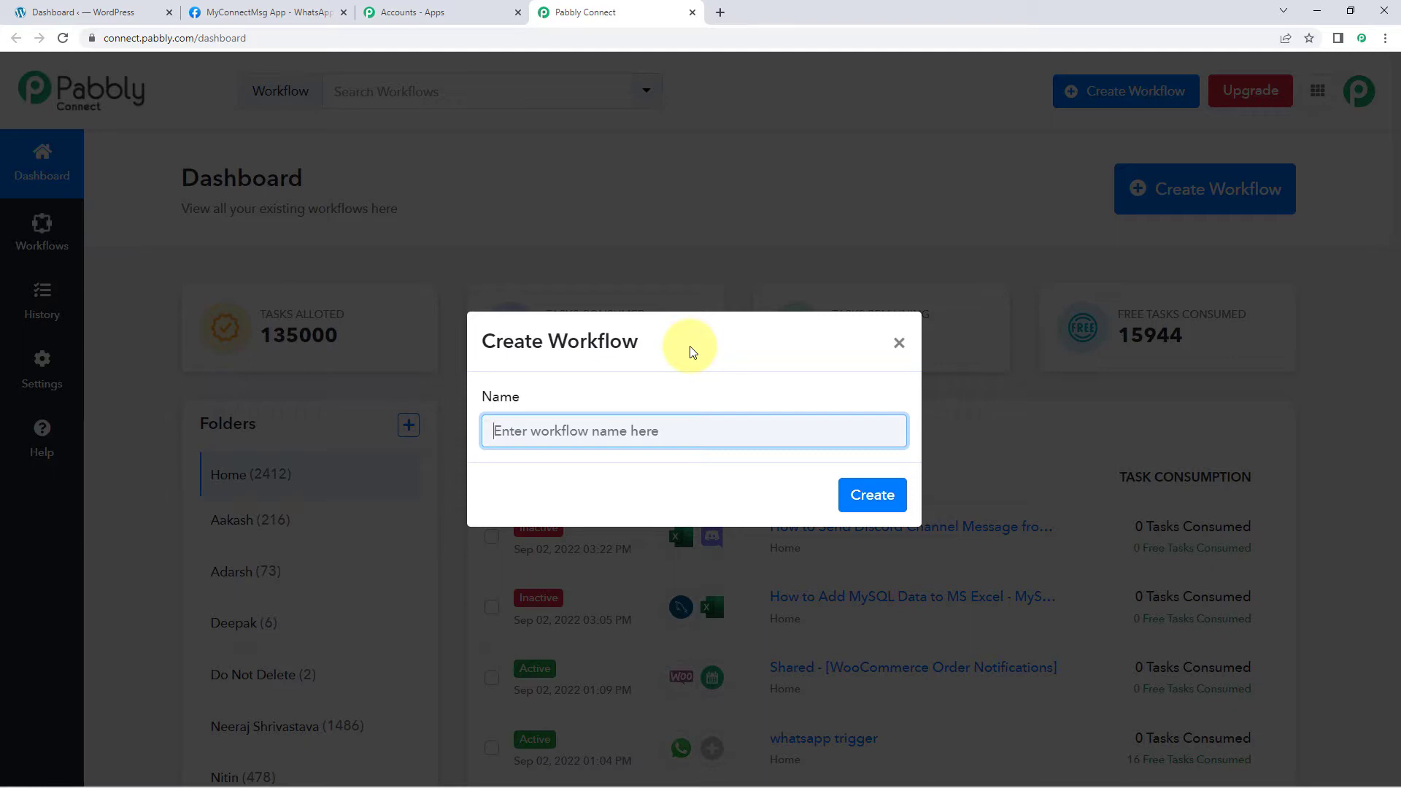
text(WooCommerce to WhatsApp)
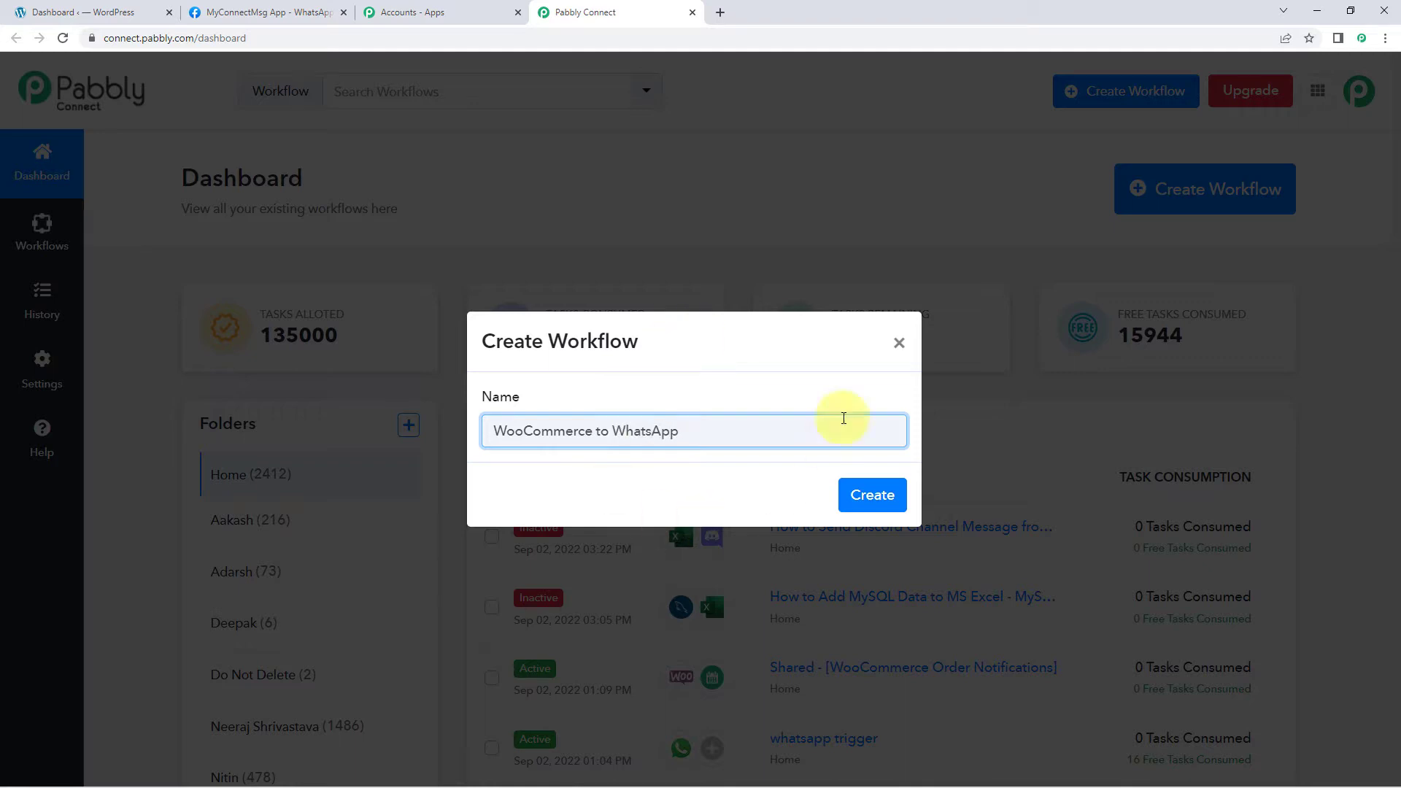
click(872, 494)
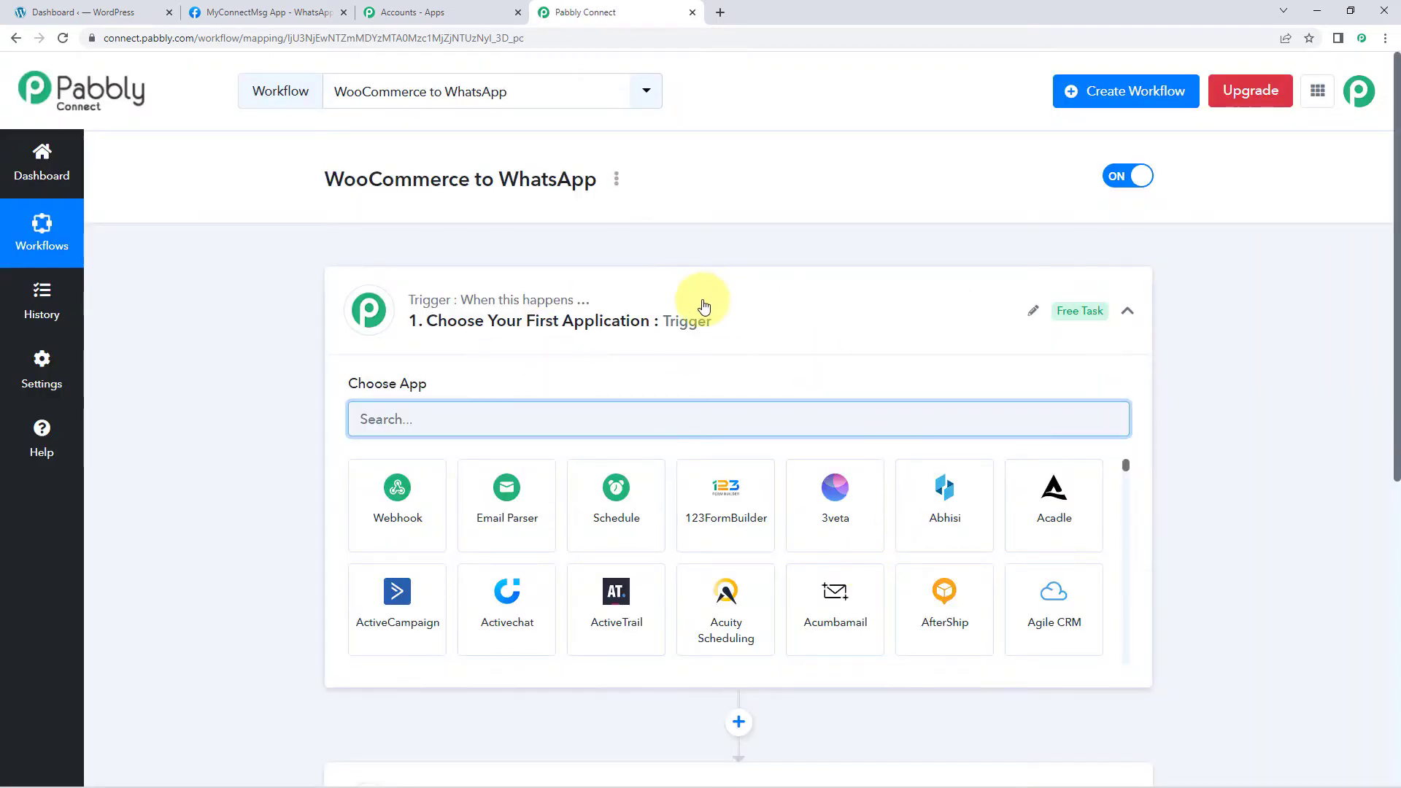
click(704, 307)
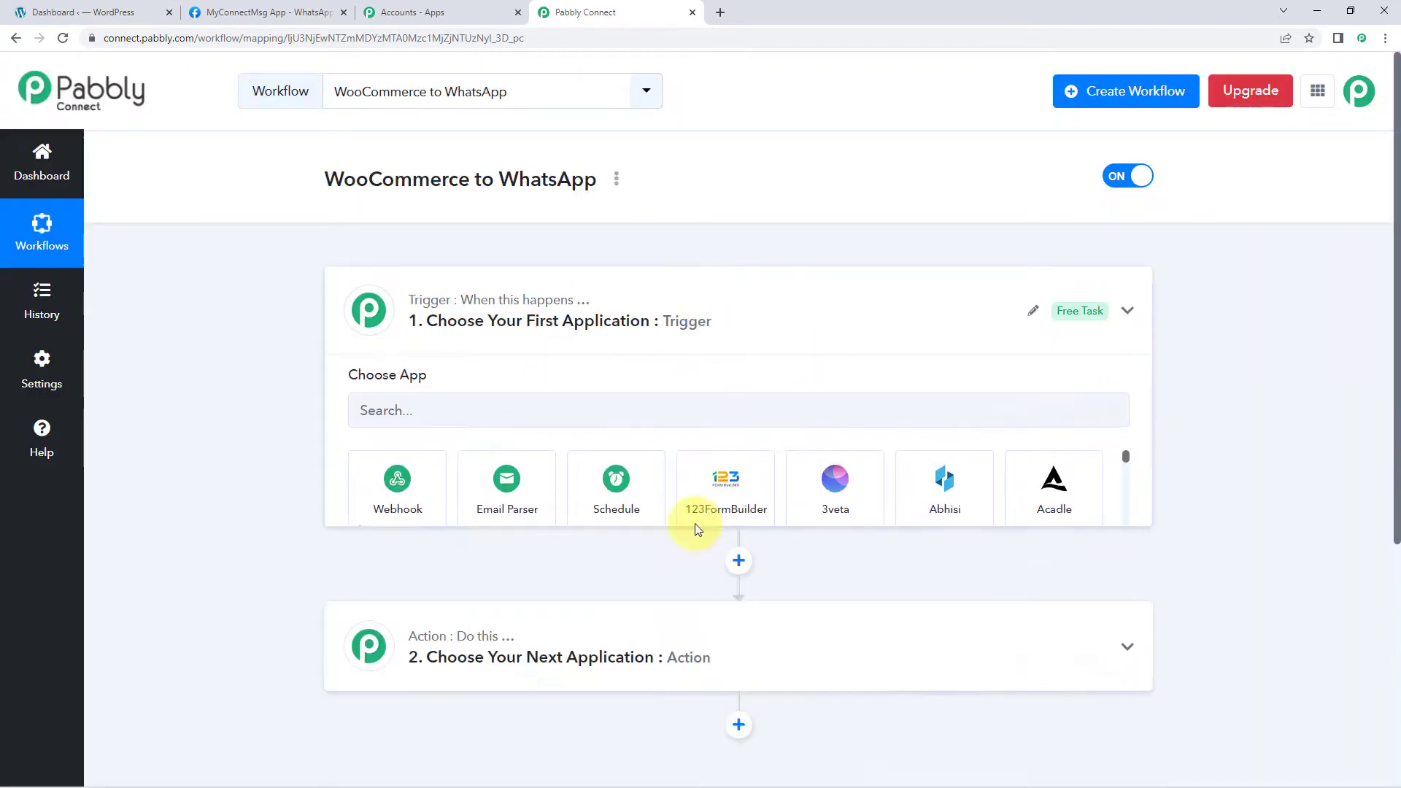
scroll(282, 402, down, 1)
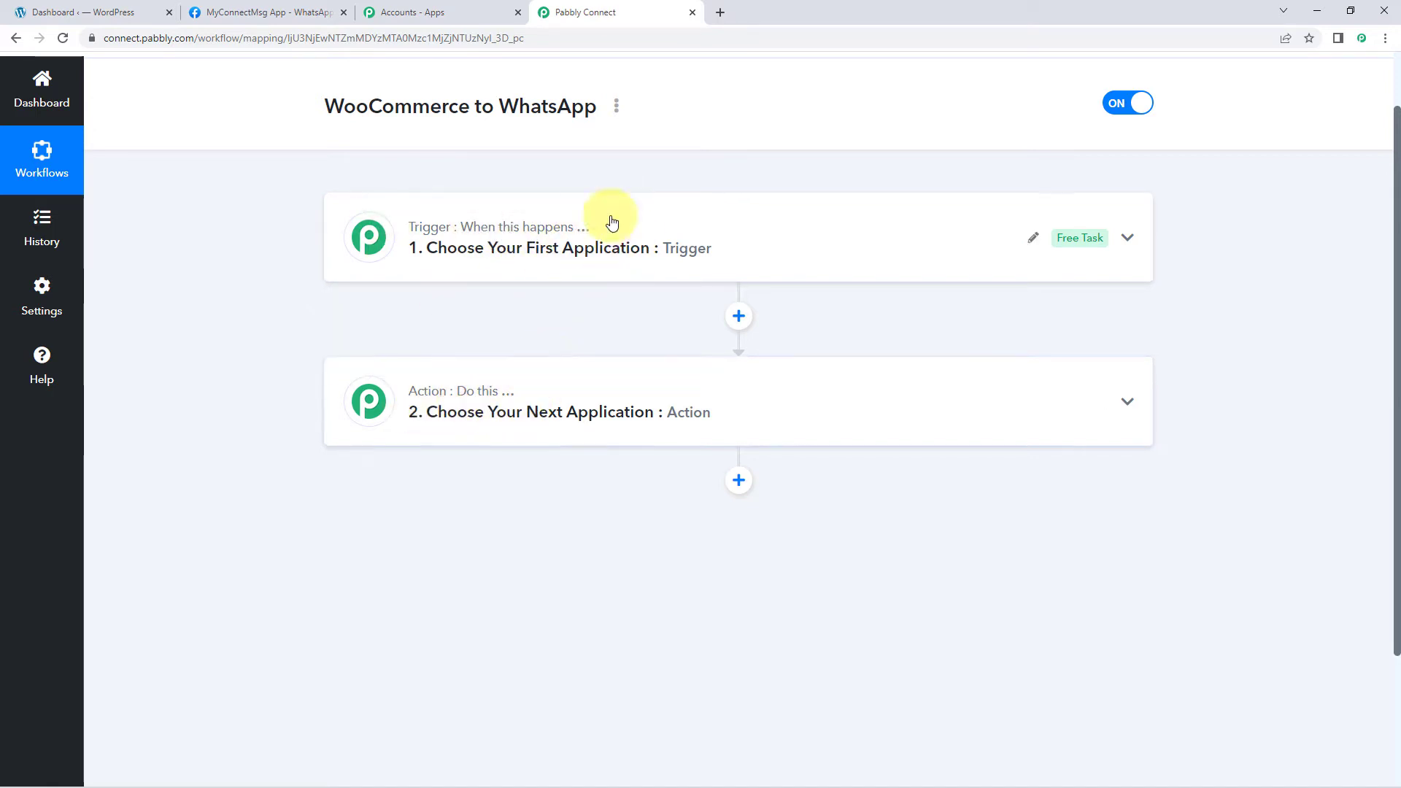
click(617, 238)
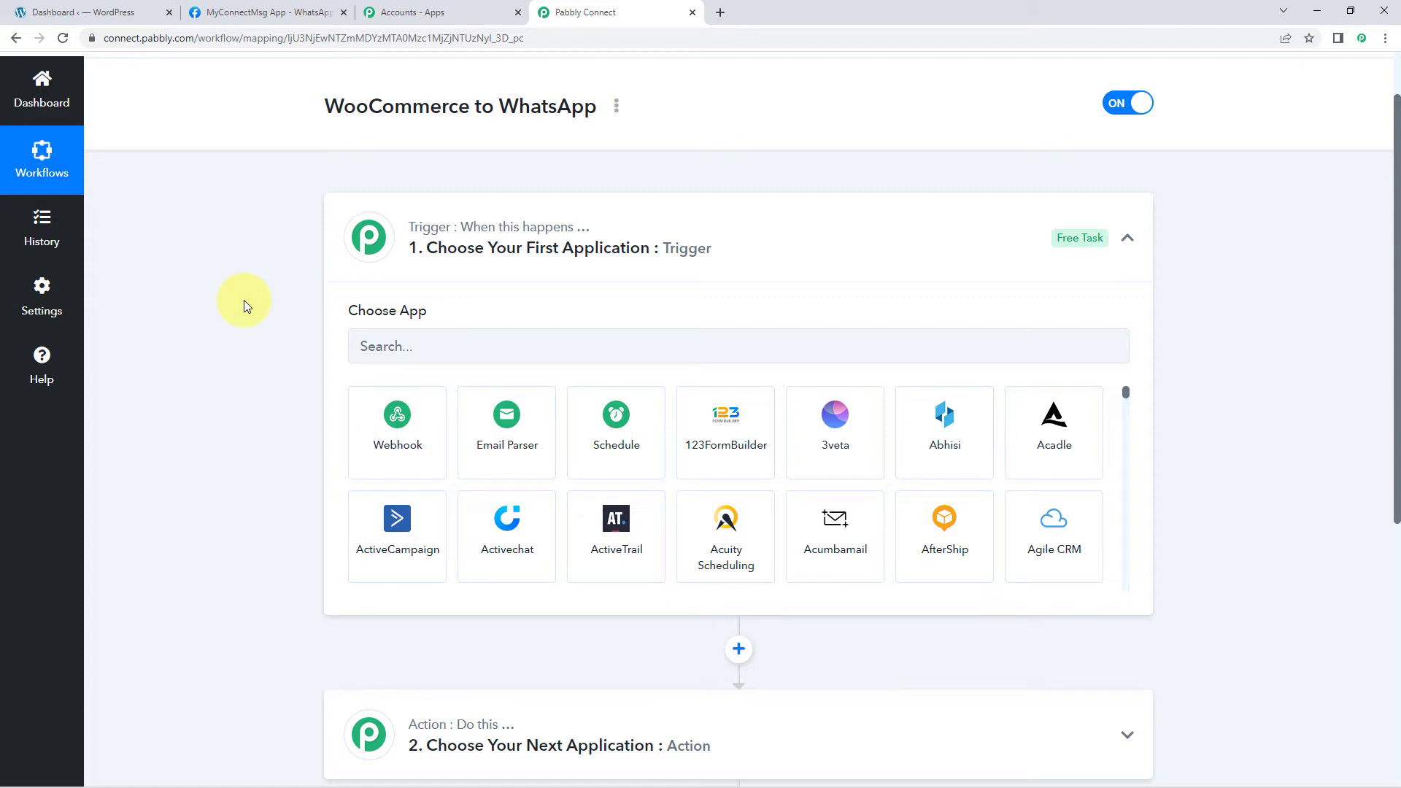
Step: Search for WooCommerce and choose it as the workflow's trigger application
scroll(247, 337, down, 2)
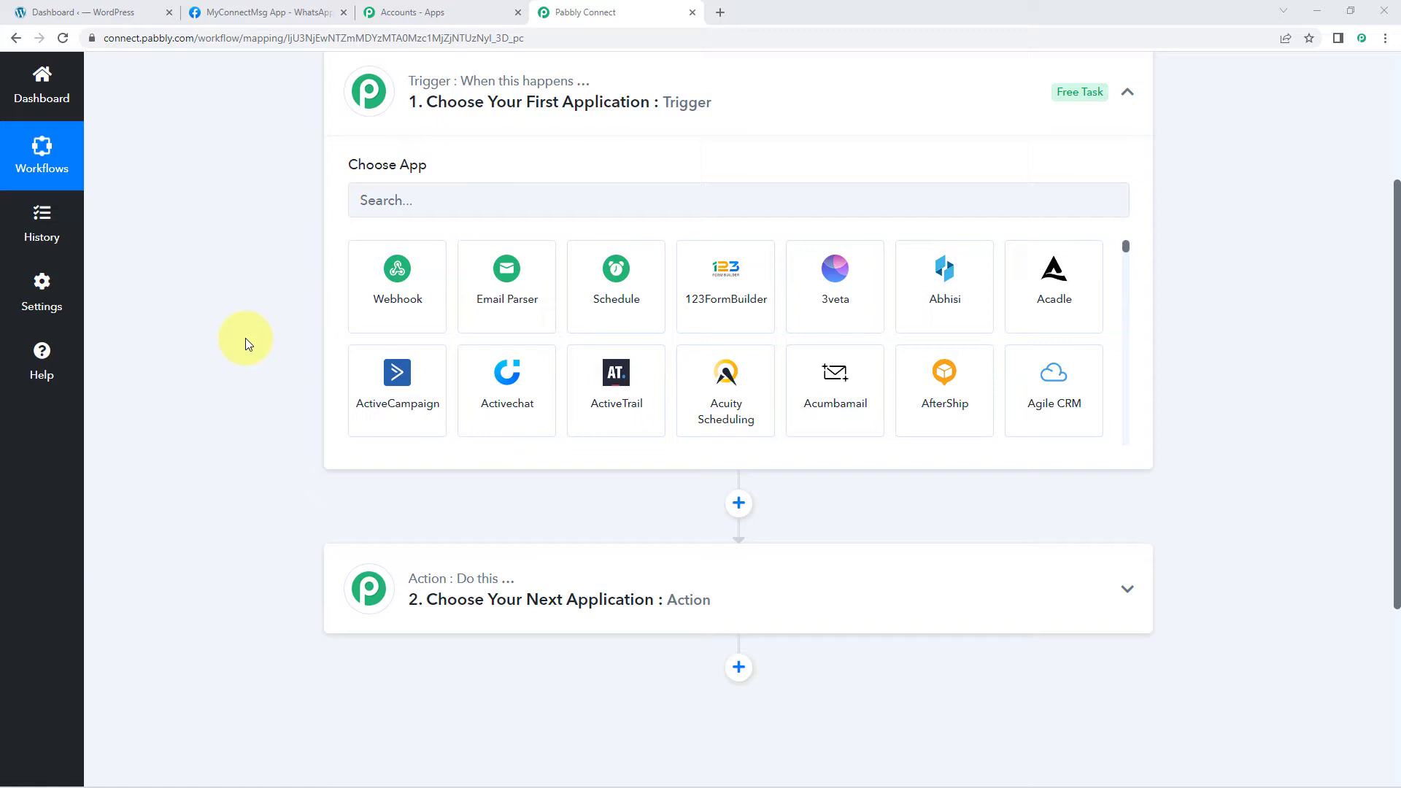
scroll(319, 211, up, 1)
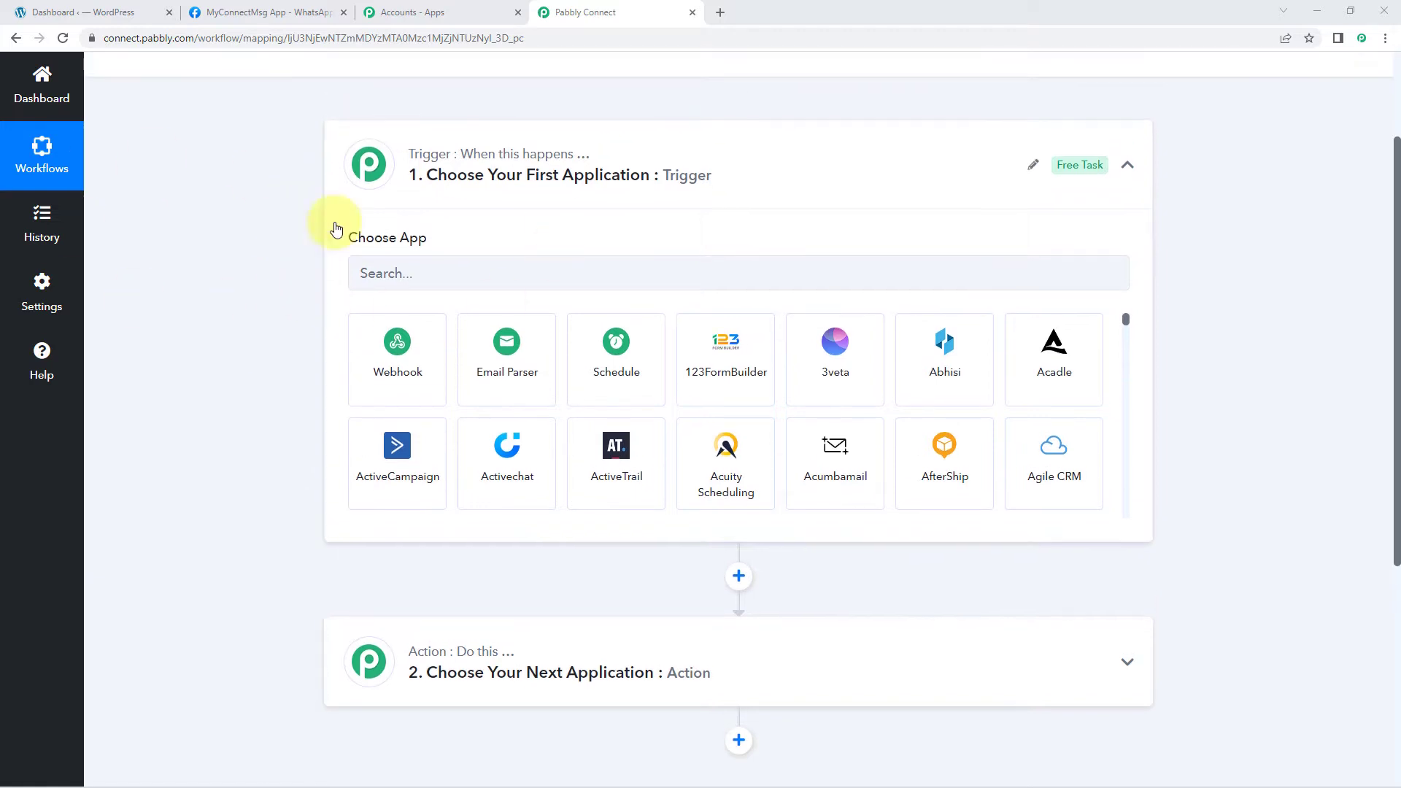
click(422, 271)
text(WooCo)
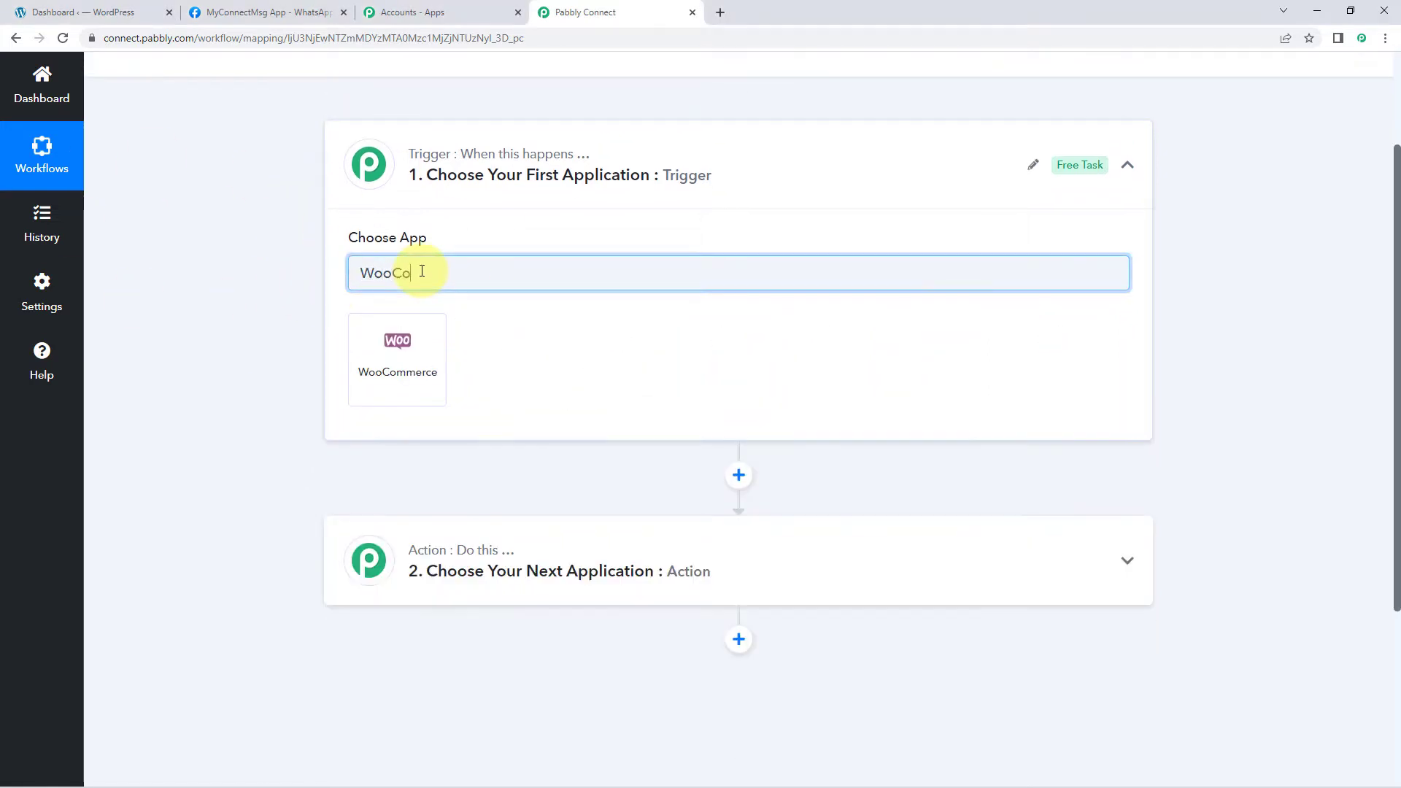
text(mmerce)
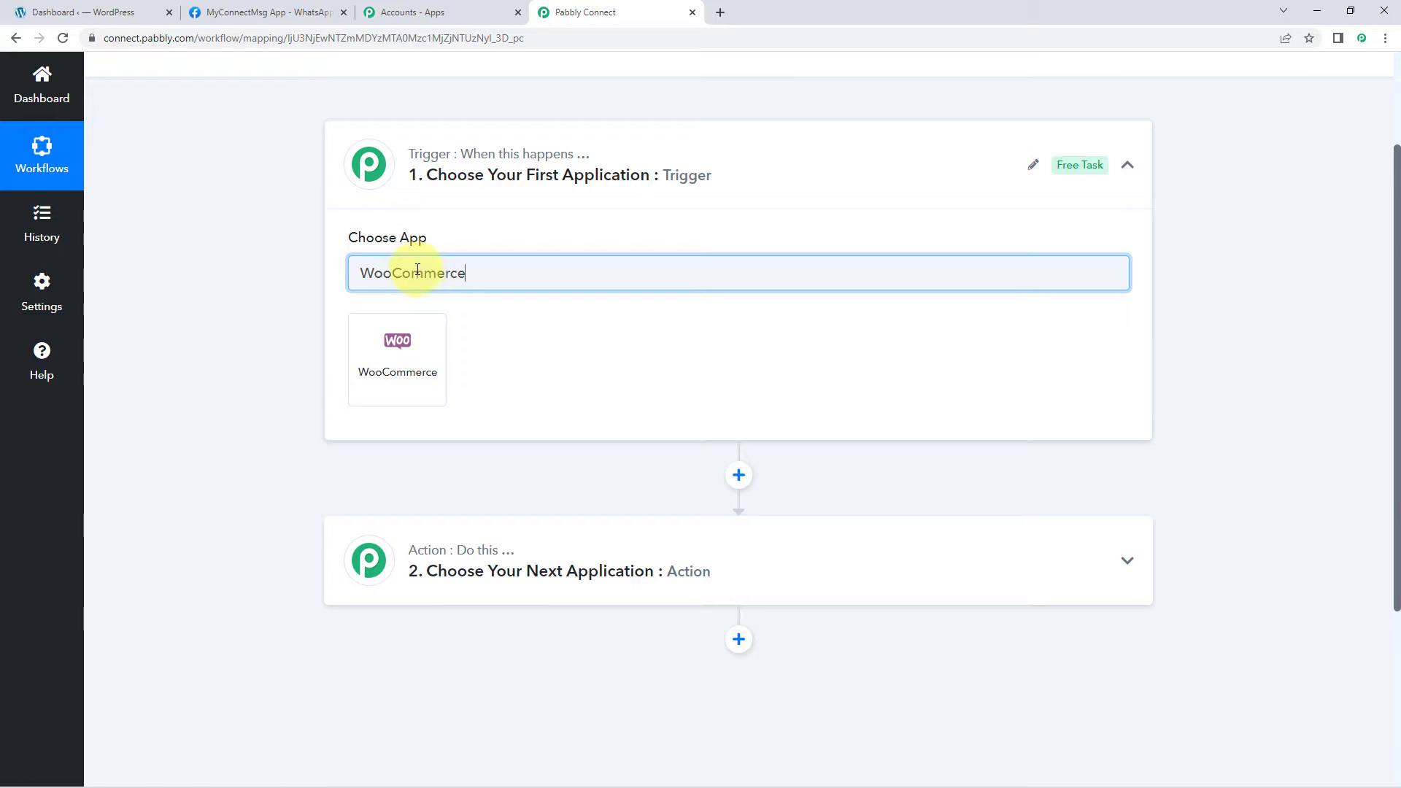
click(425, 358)
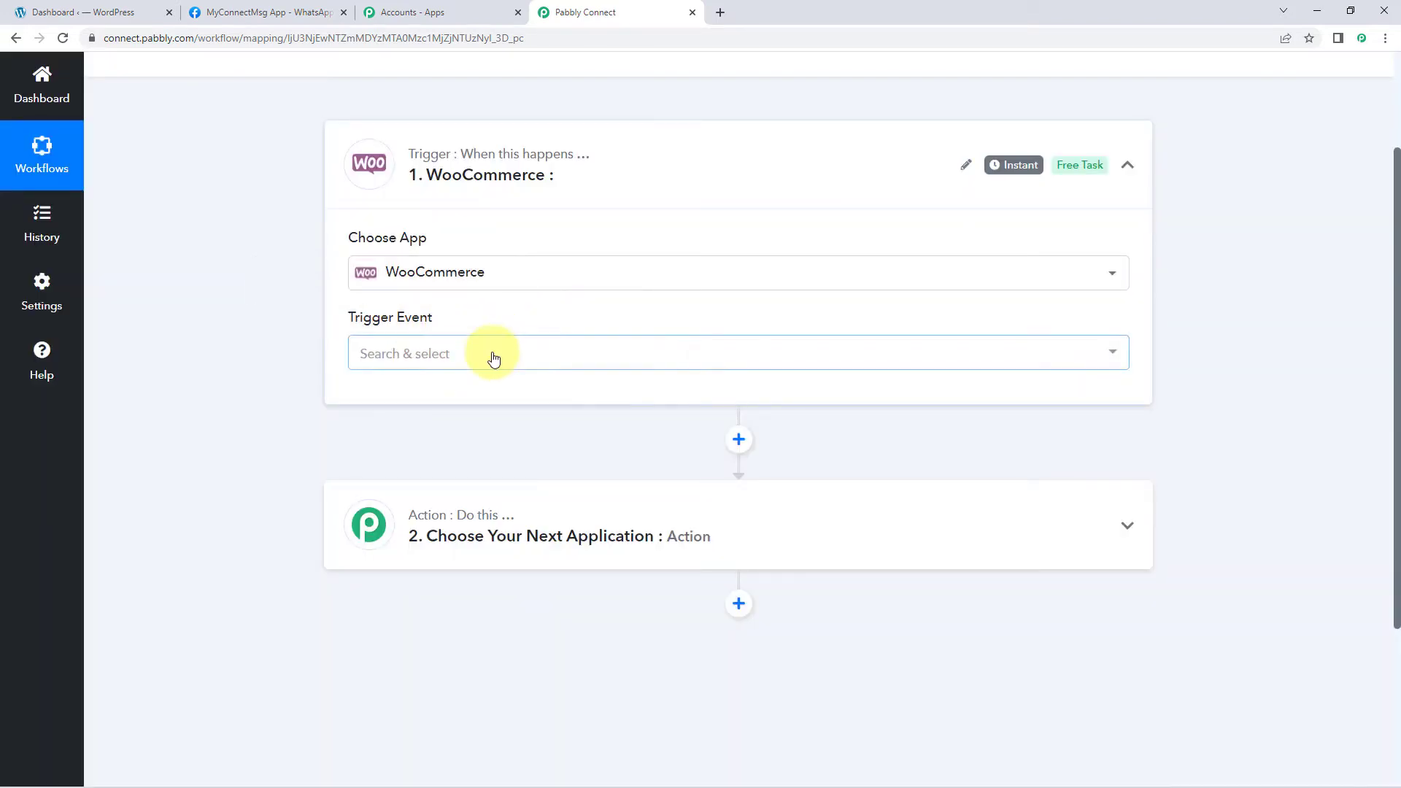
Step: Set the trigger event to New Order Created and copy the webhook URL
click(491, 353)
scroll(427, 321, down, 2)
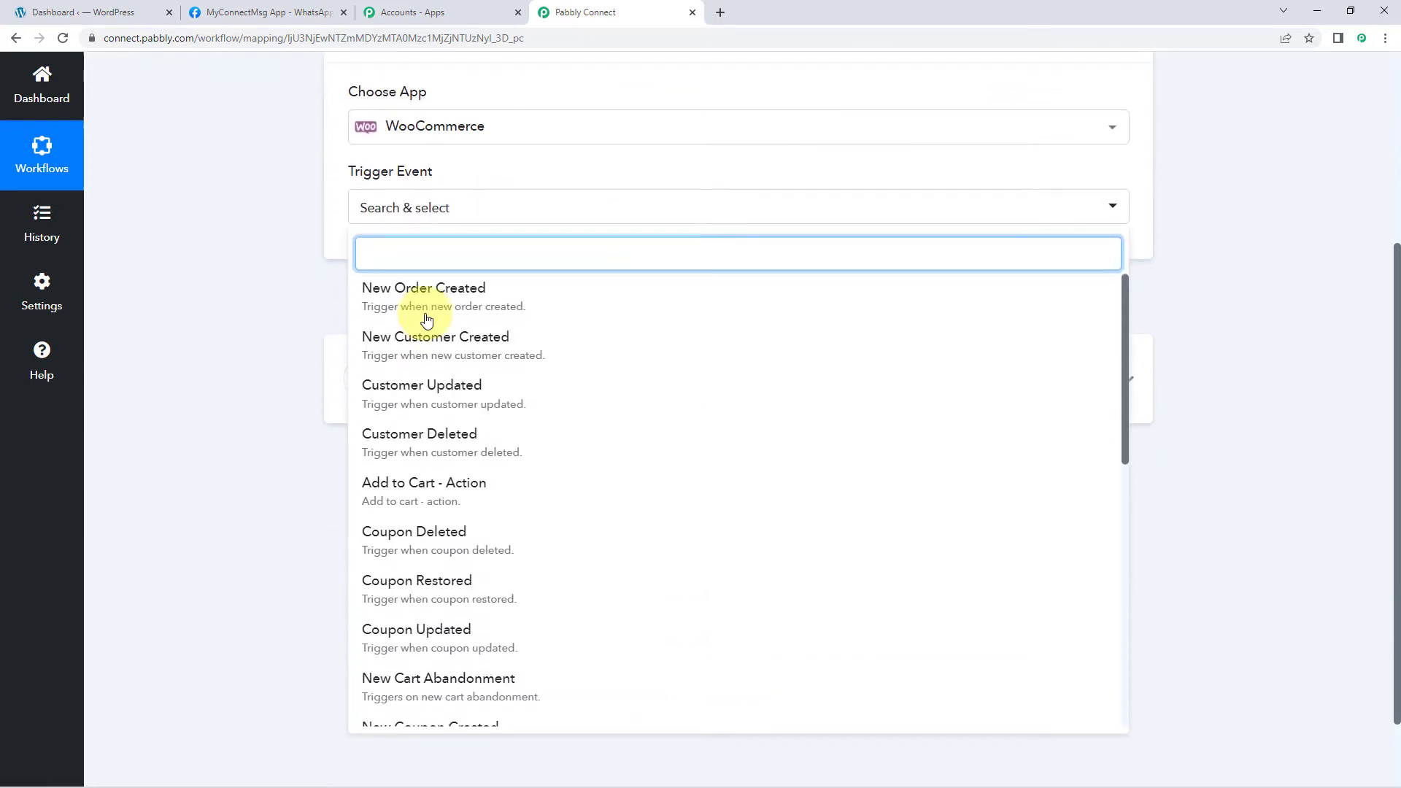
click(548, 295)
scroll(550, 292, up, 1)
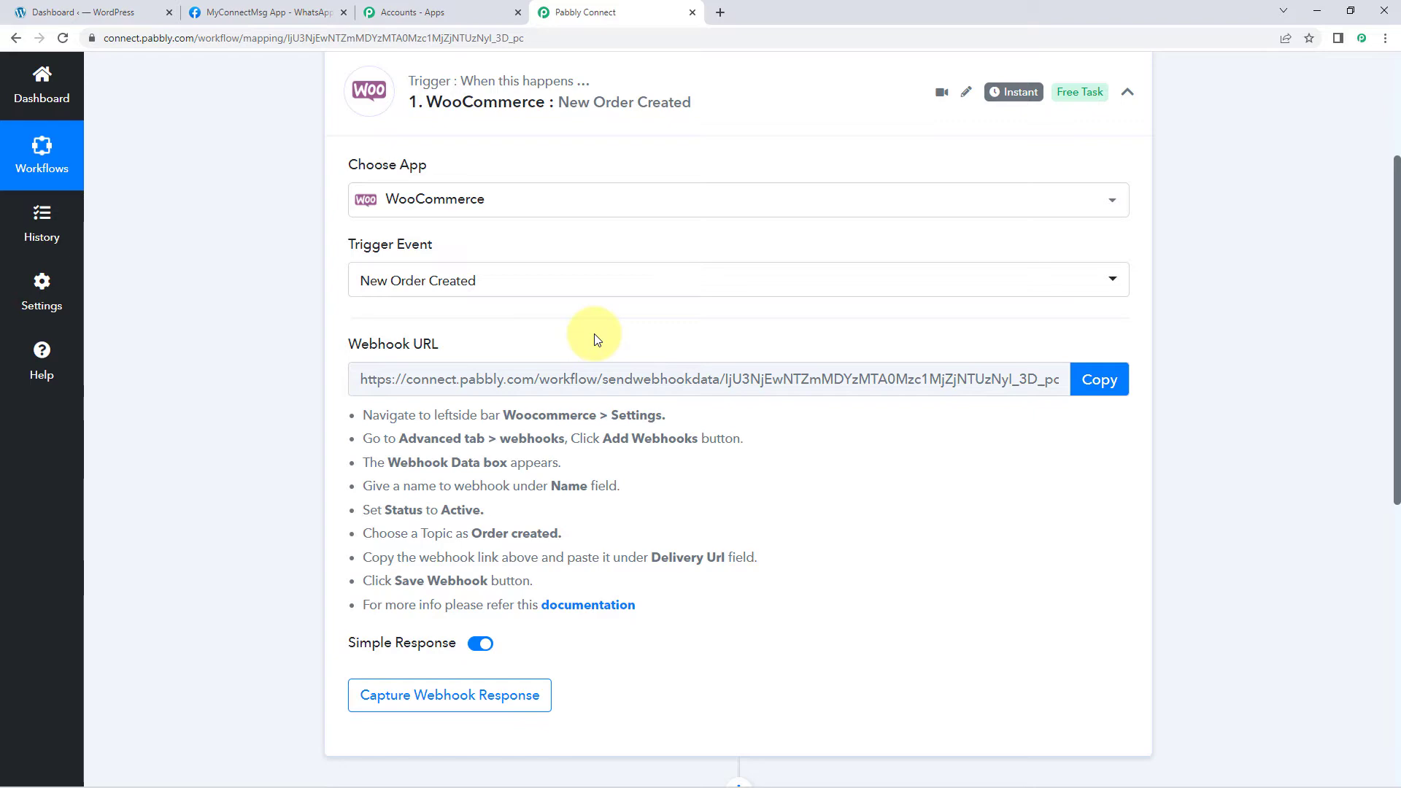
click(1098, 378)
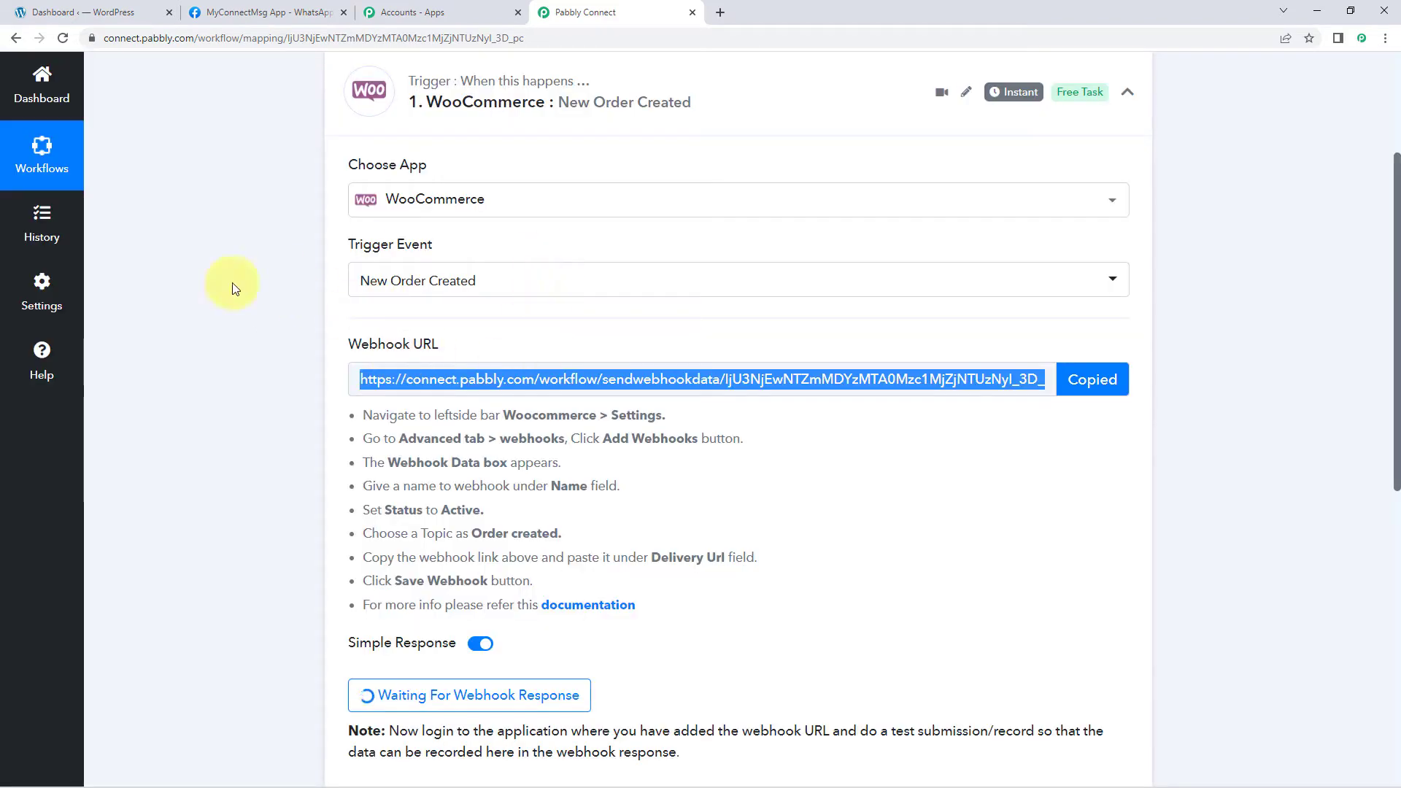
Step: Switch to the WordPress dashboard and open the WooCommerce settings
click(90, 9)
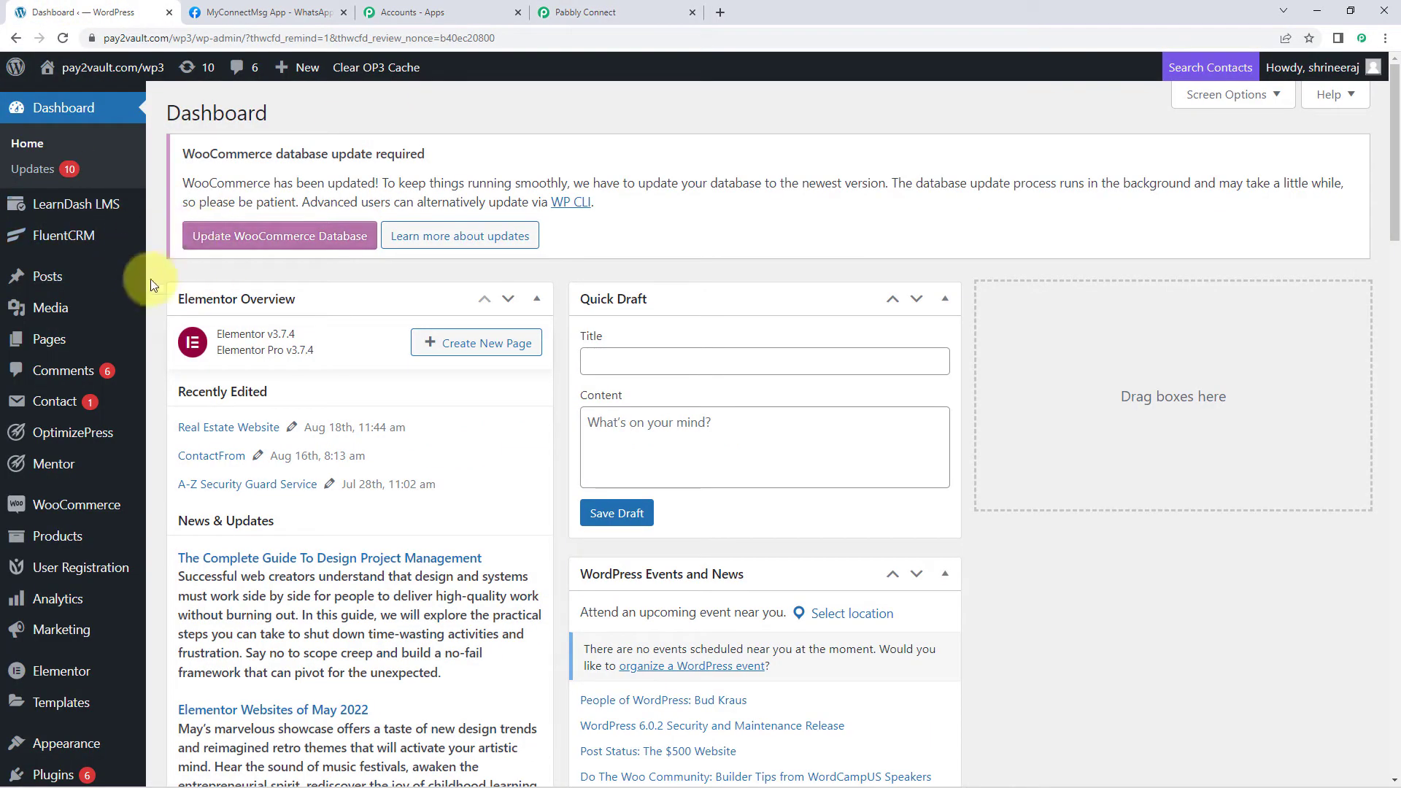
mouse_move(110, 502)
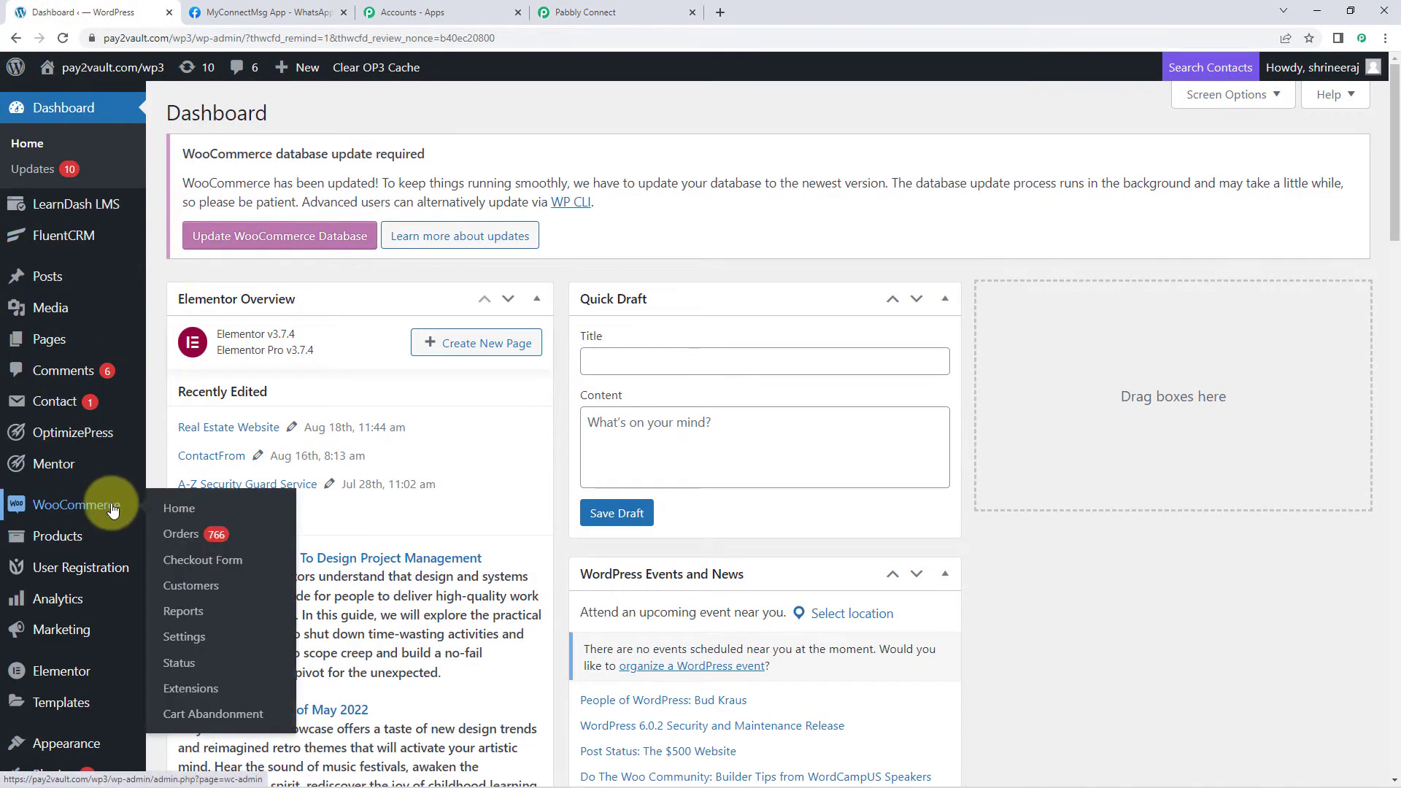
scroll(117, 509, down, 1)
scroll(118, 509, down, 3)
mouse_move(73, 361)
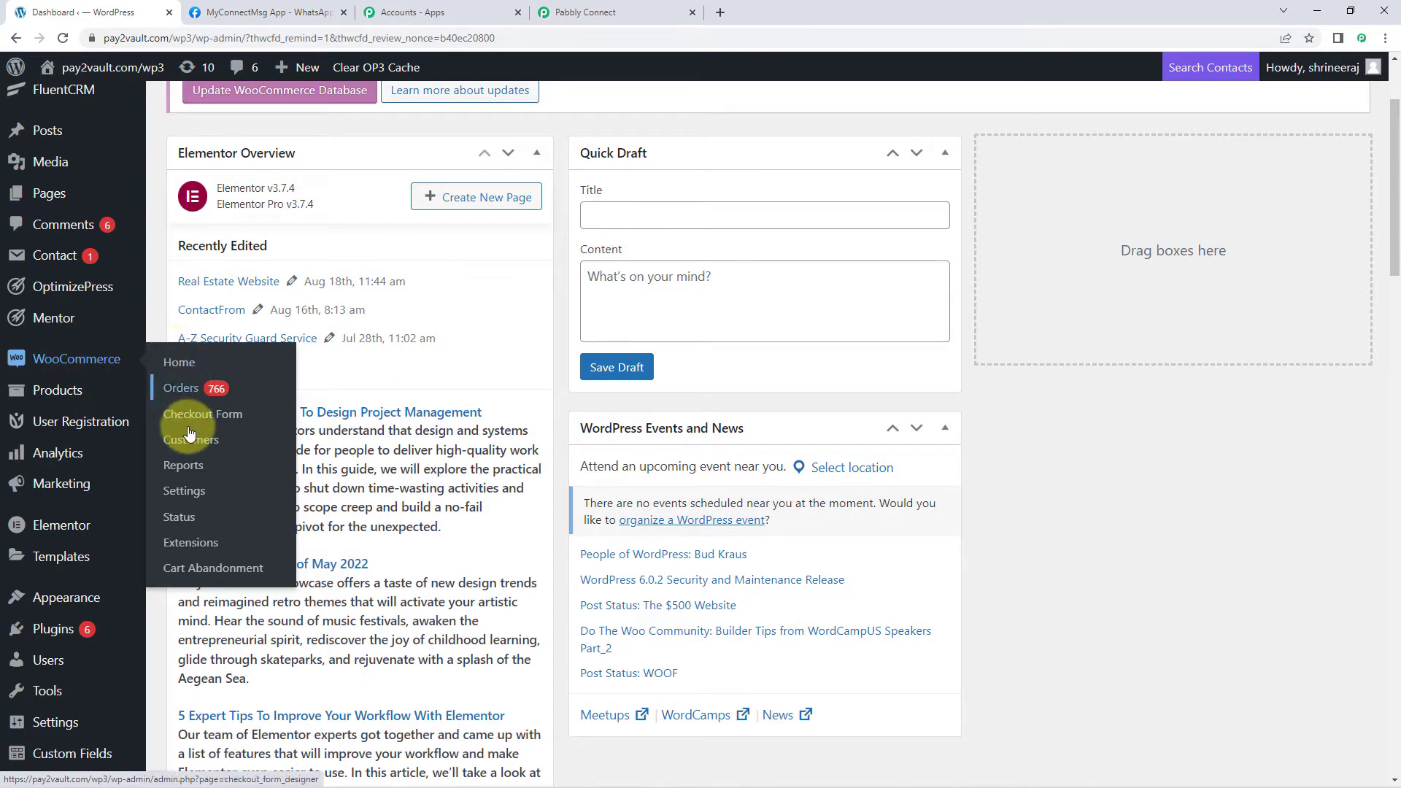
click(193, 494)
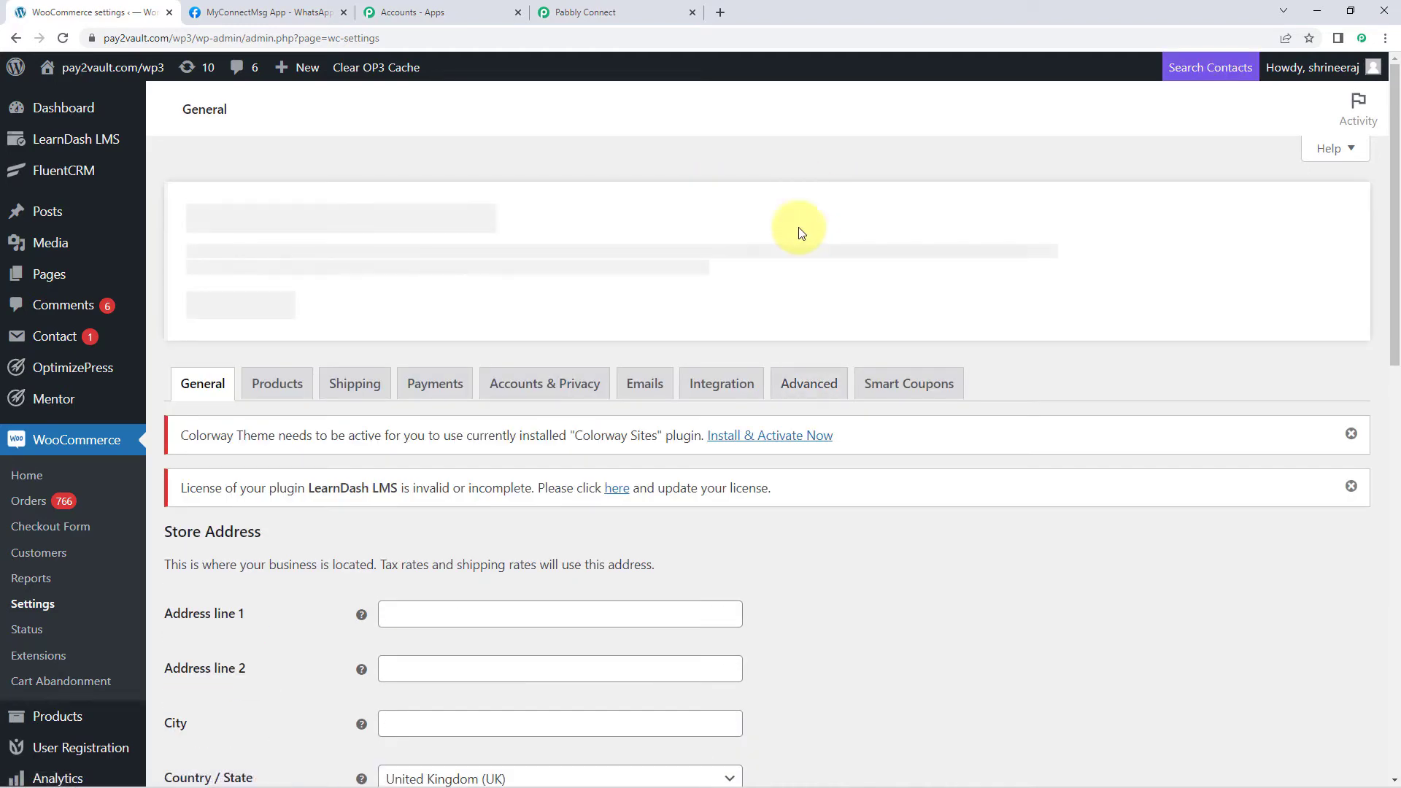
Step: Go to the Webhooks section of WooCommerce's advanced settings and add a new webhook
click(807, 384)
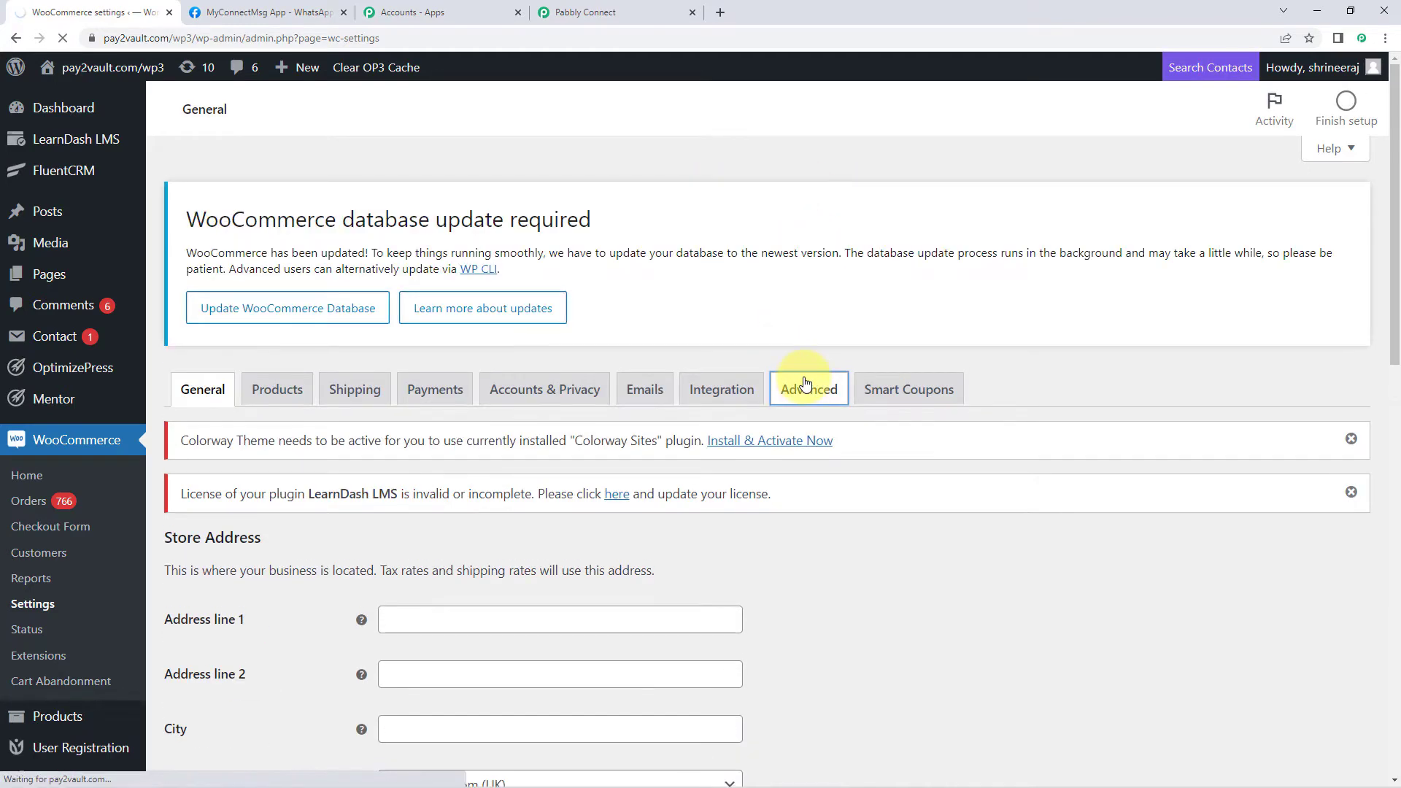
scroll(309, 501, down, 1)
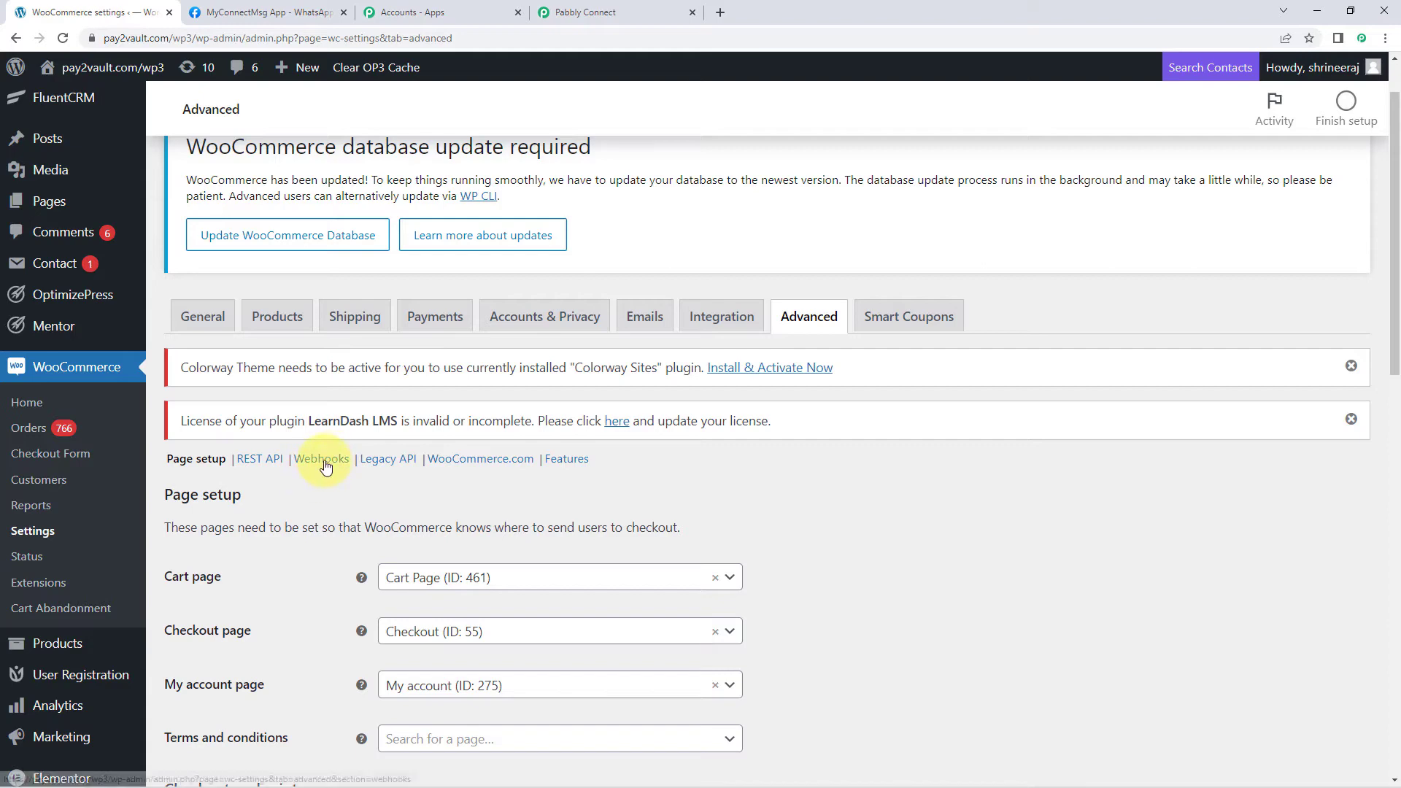
click(325, 465)
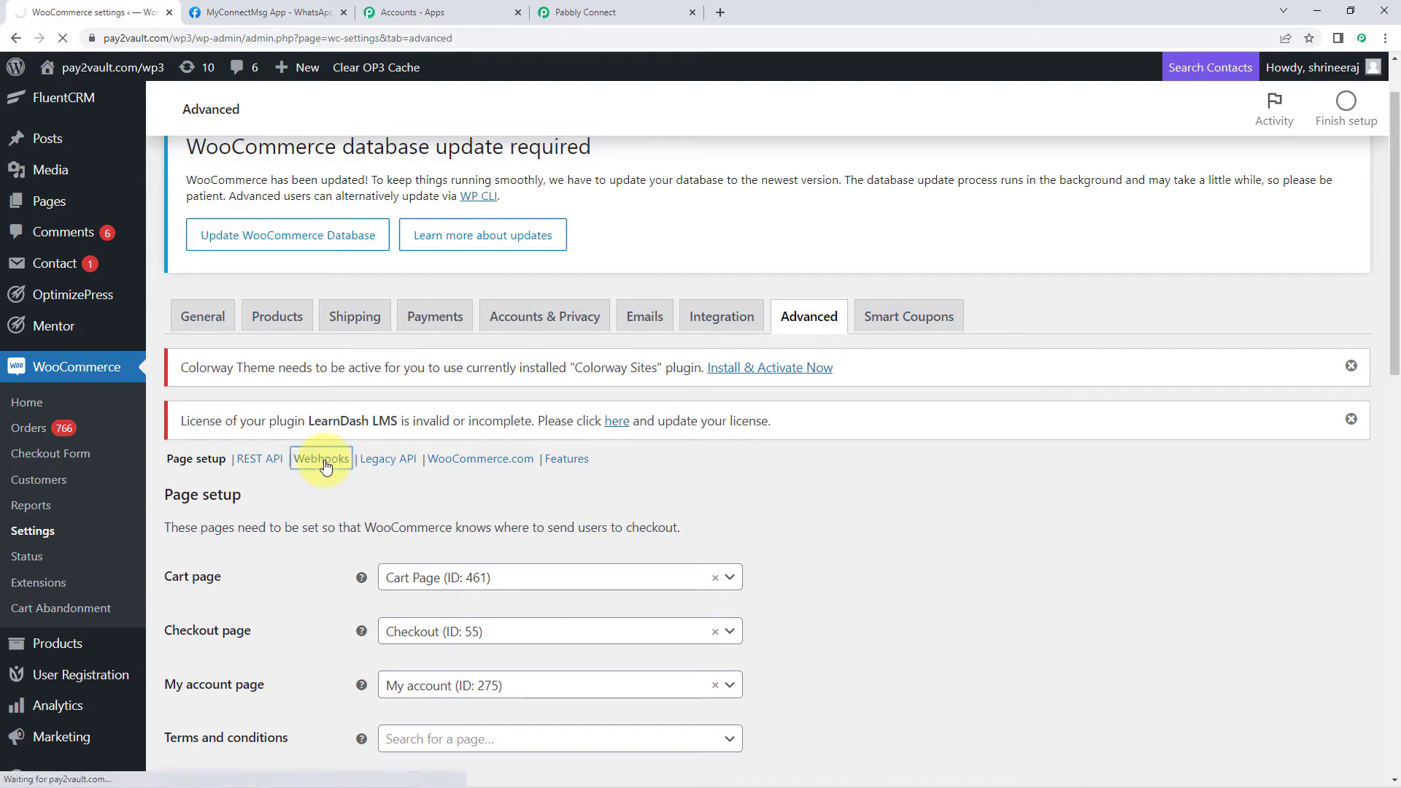
scroll(431, 493, down, 2)
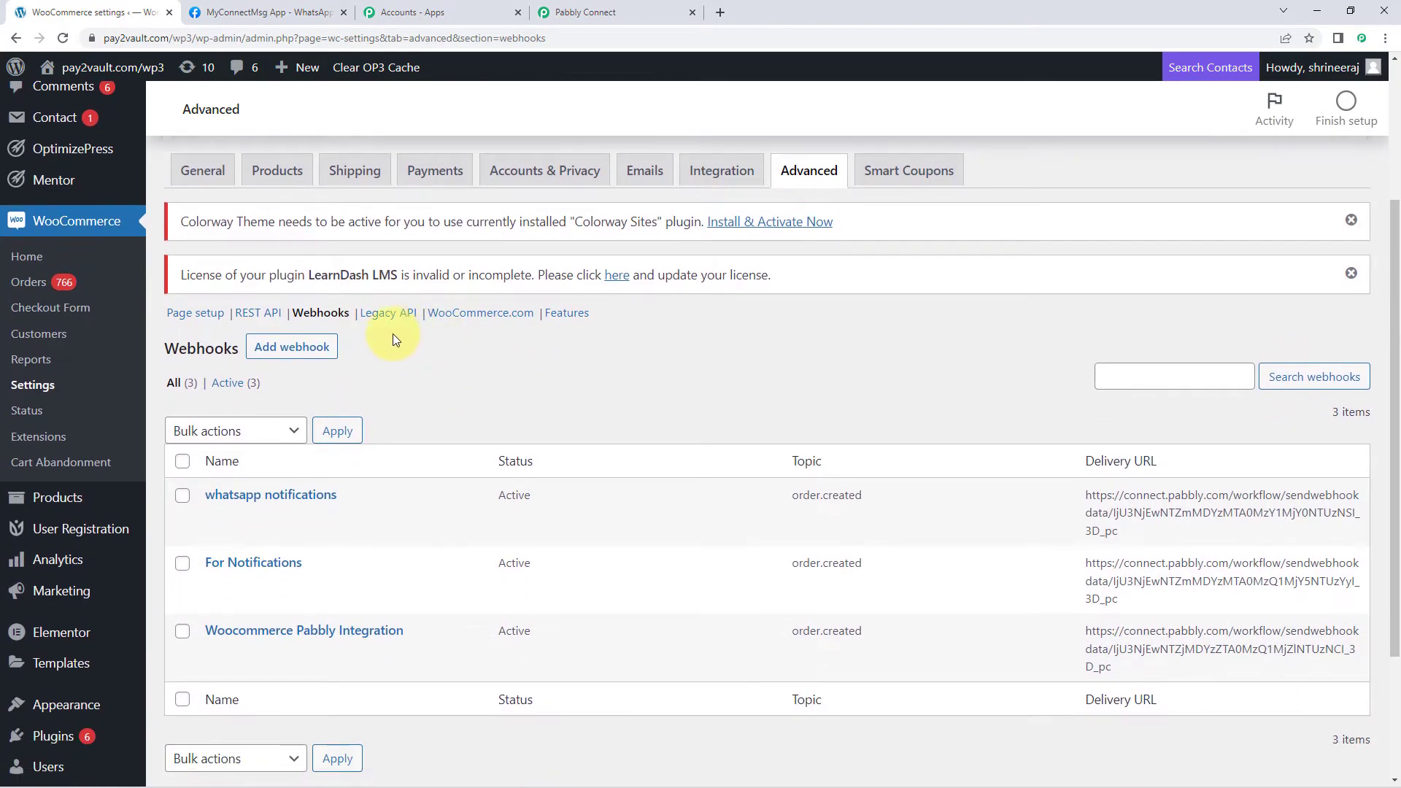
scroll(459, 343, down, 1)
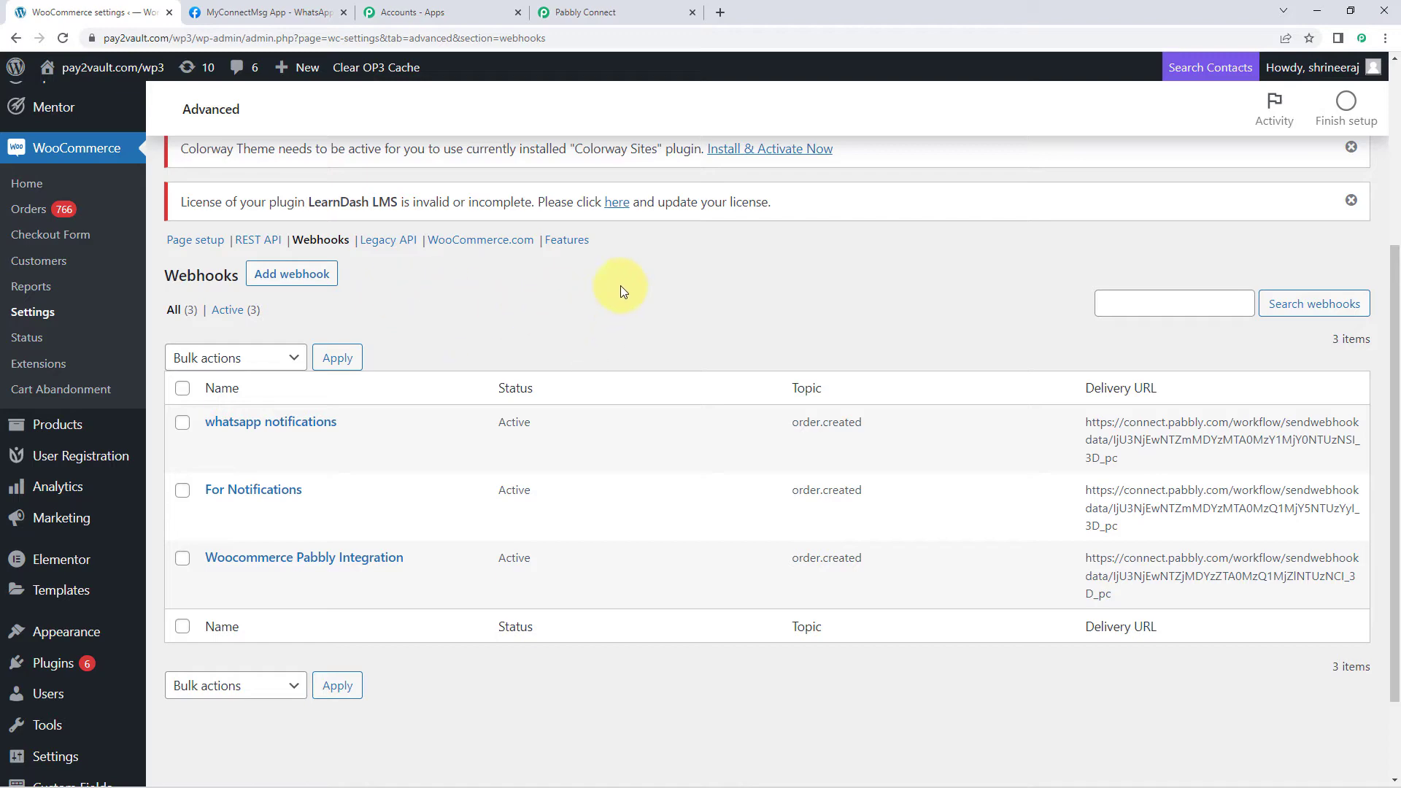
click(292, 278)
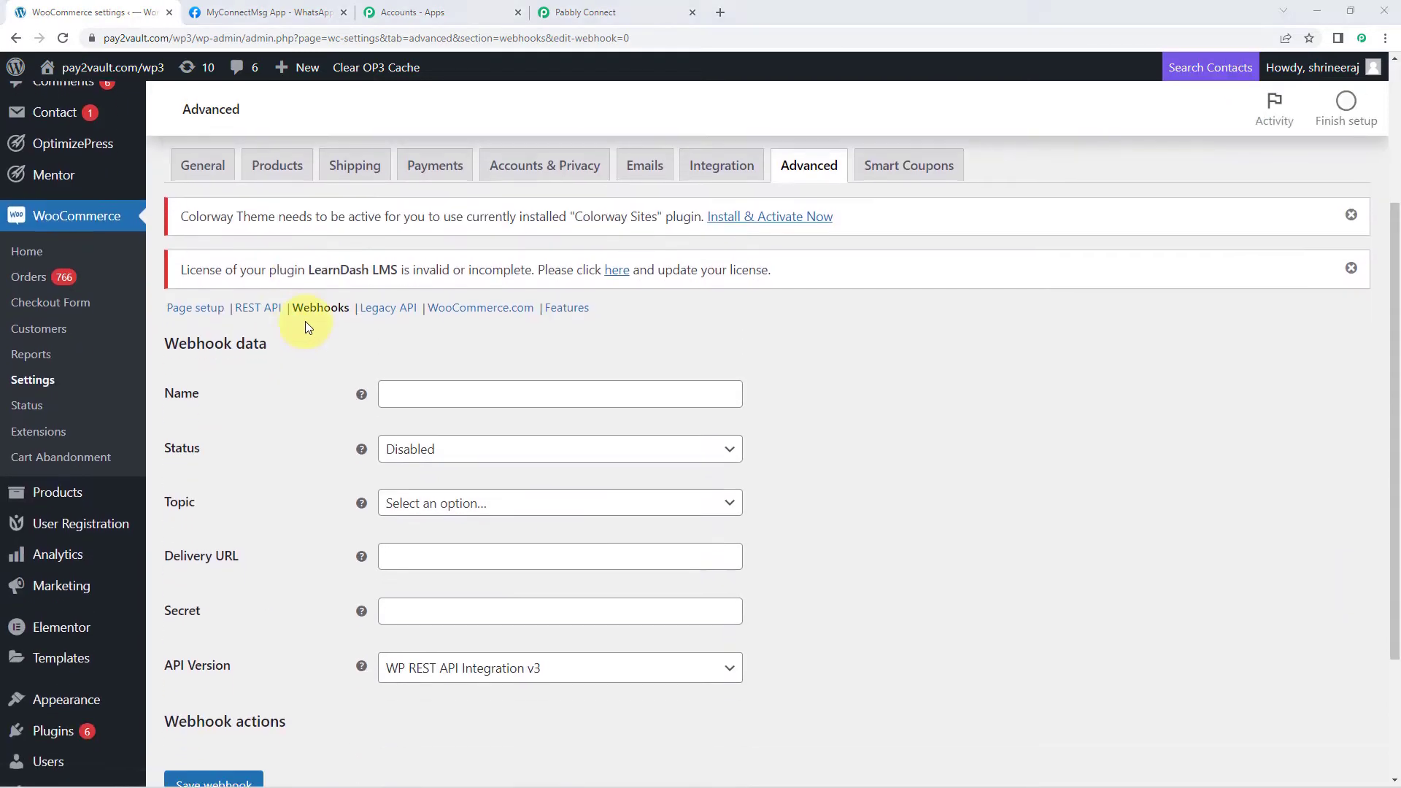
Step: Name the new webhook "Pabbly" and set its status to Active
scroll(307, 325, down, 2)
scroll(259, 187, up, 1)
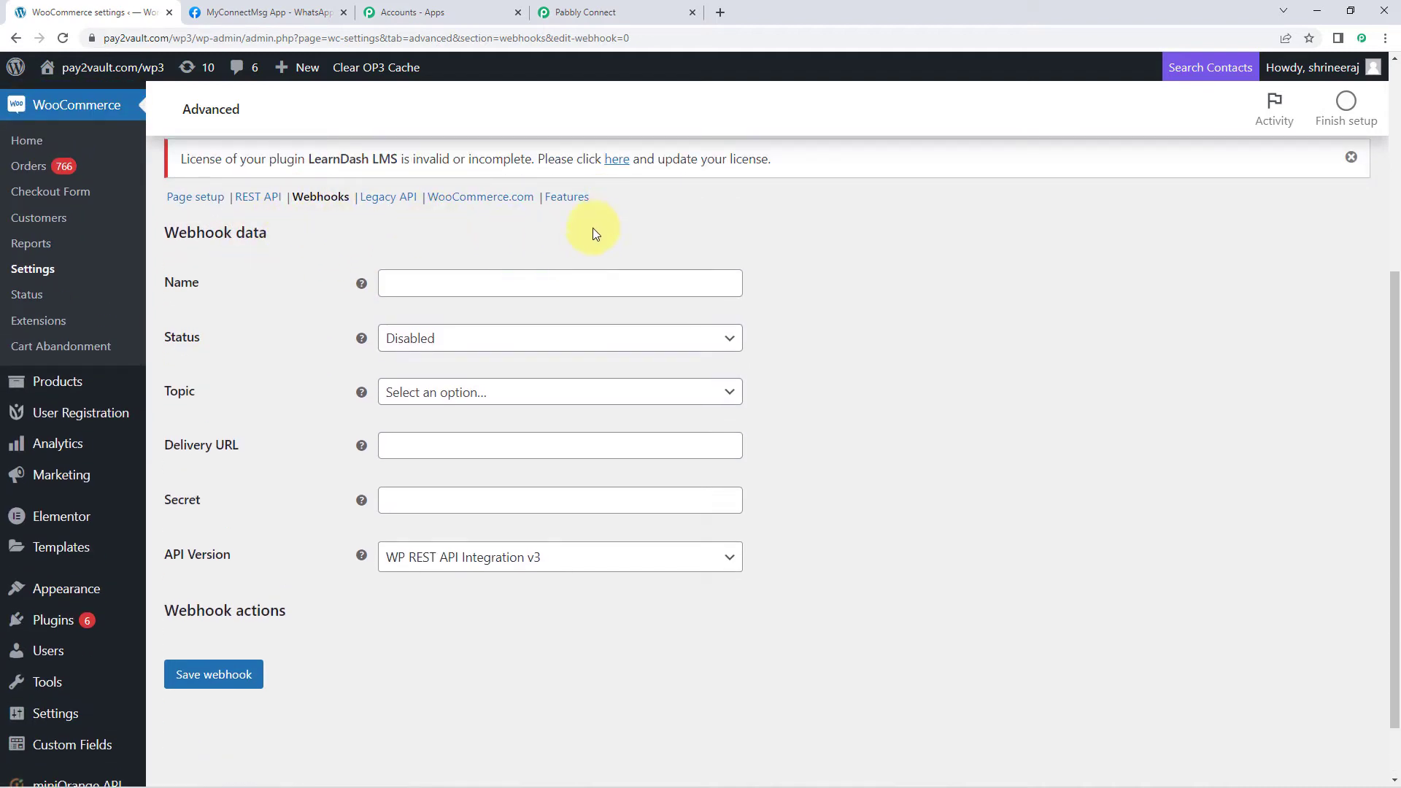
click(453, 280)
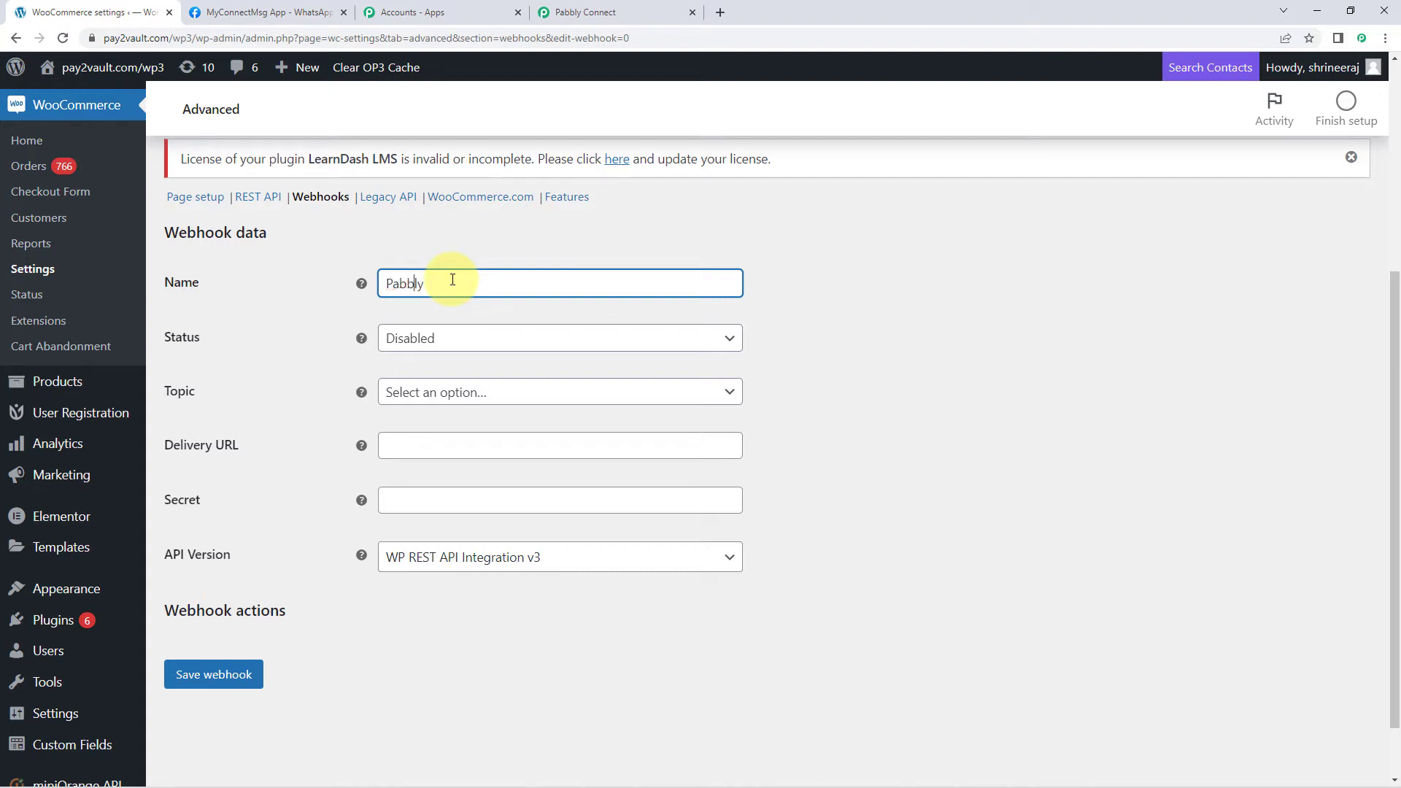
click(508, 341)
click(472, 365)
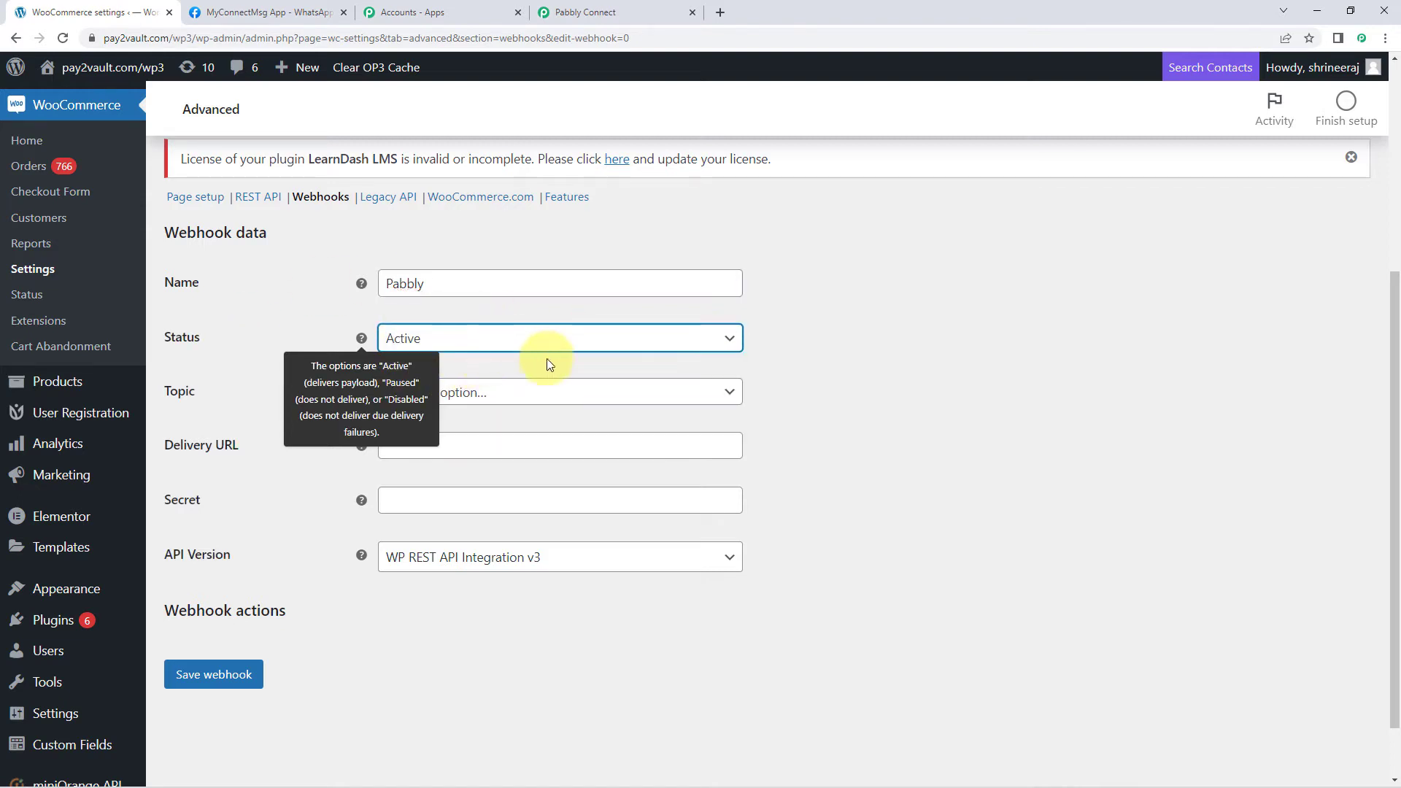
click(530, 366)
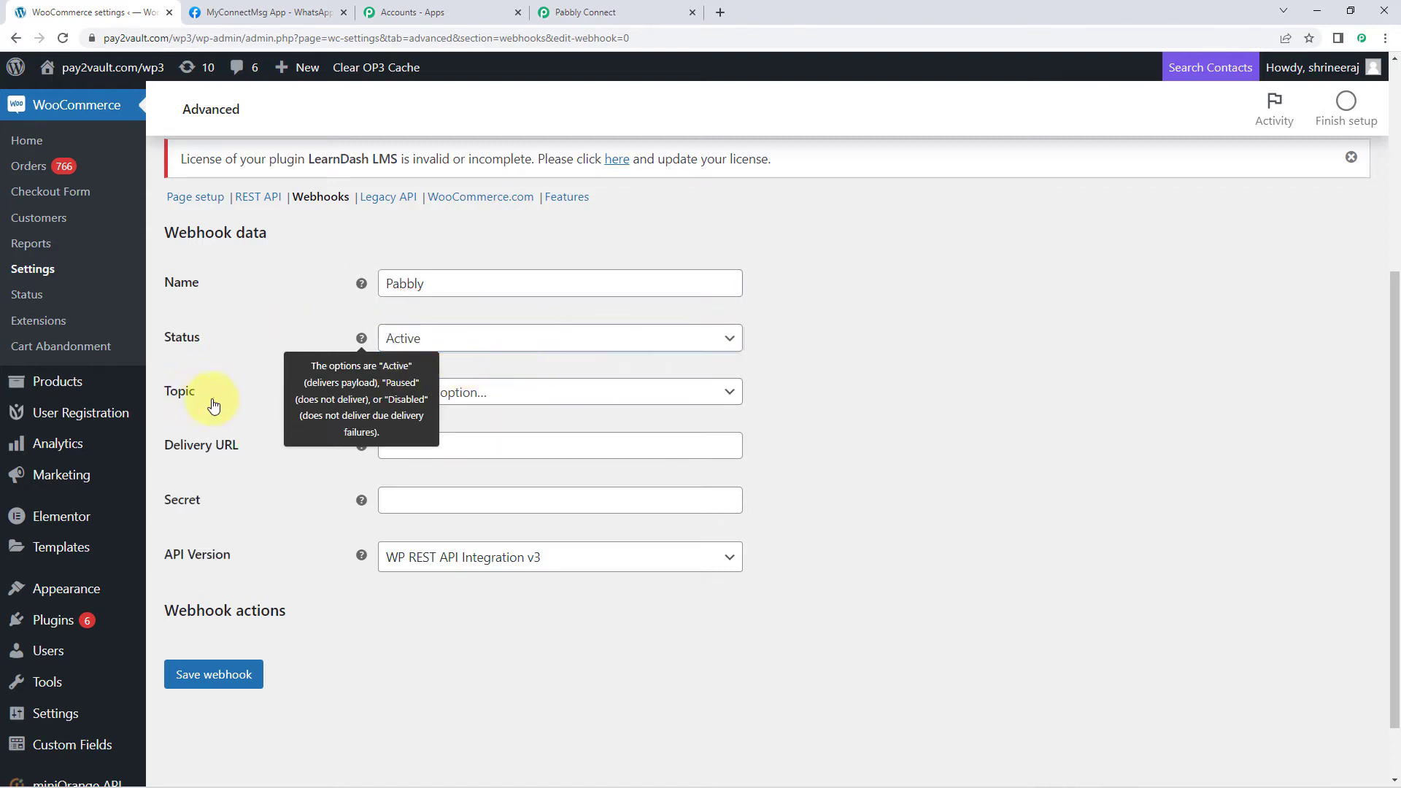
Step: Set the webhook's topic to Order created
click(474, 394)
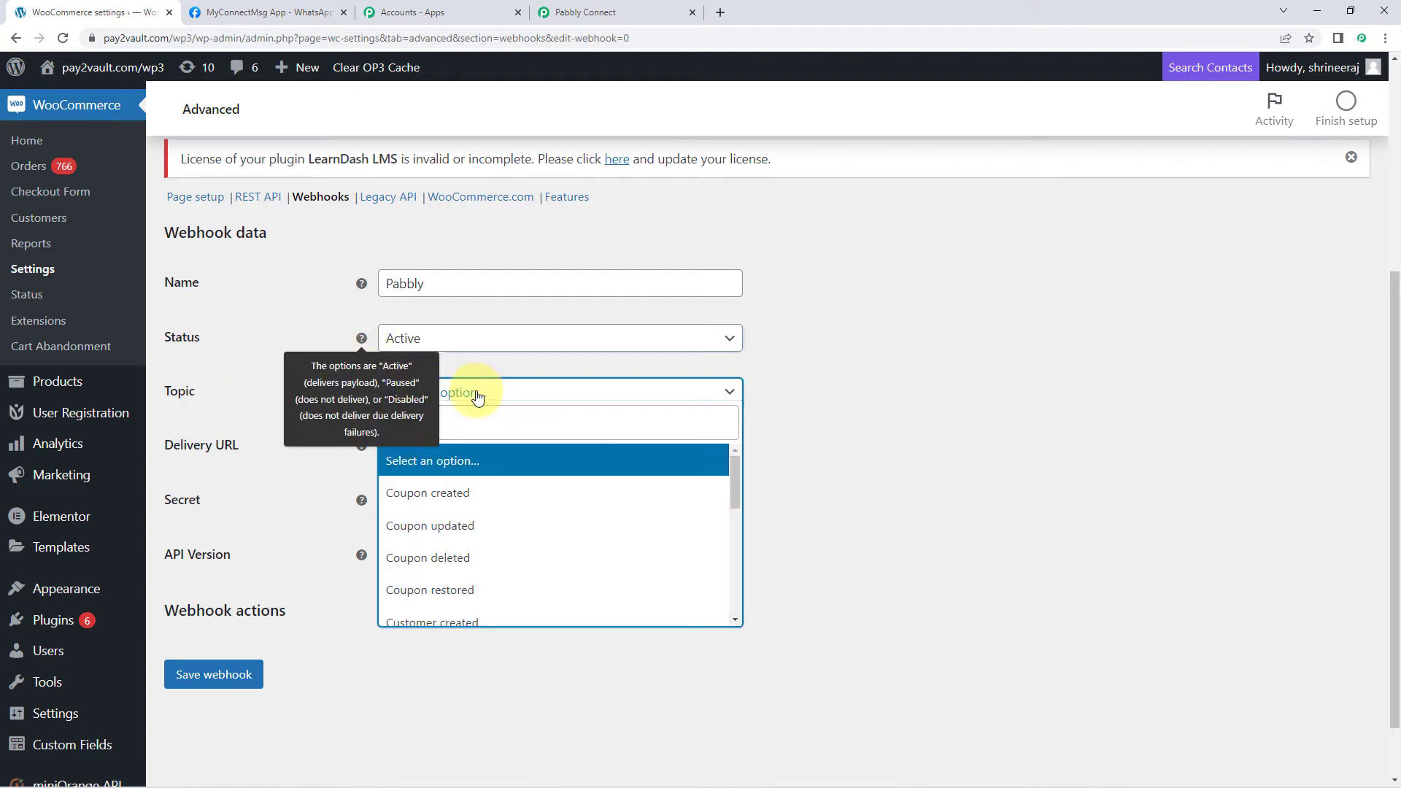
scroll(438, 478, down, 3)
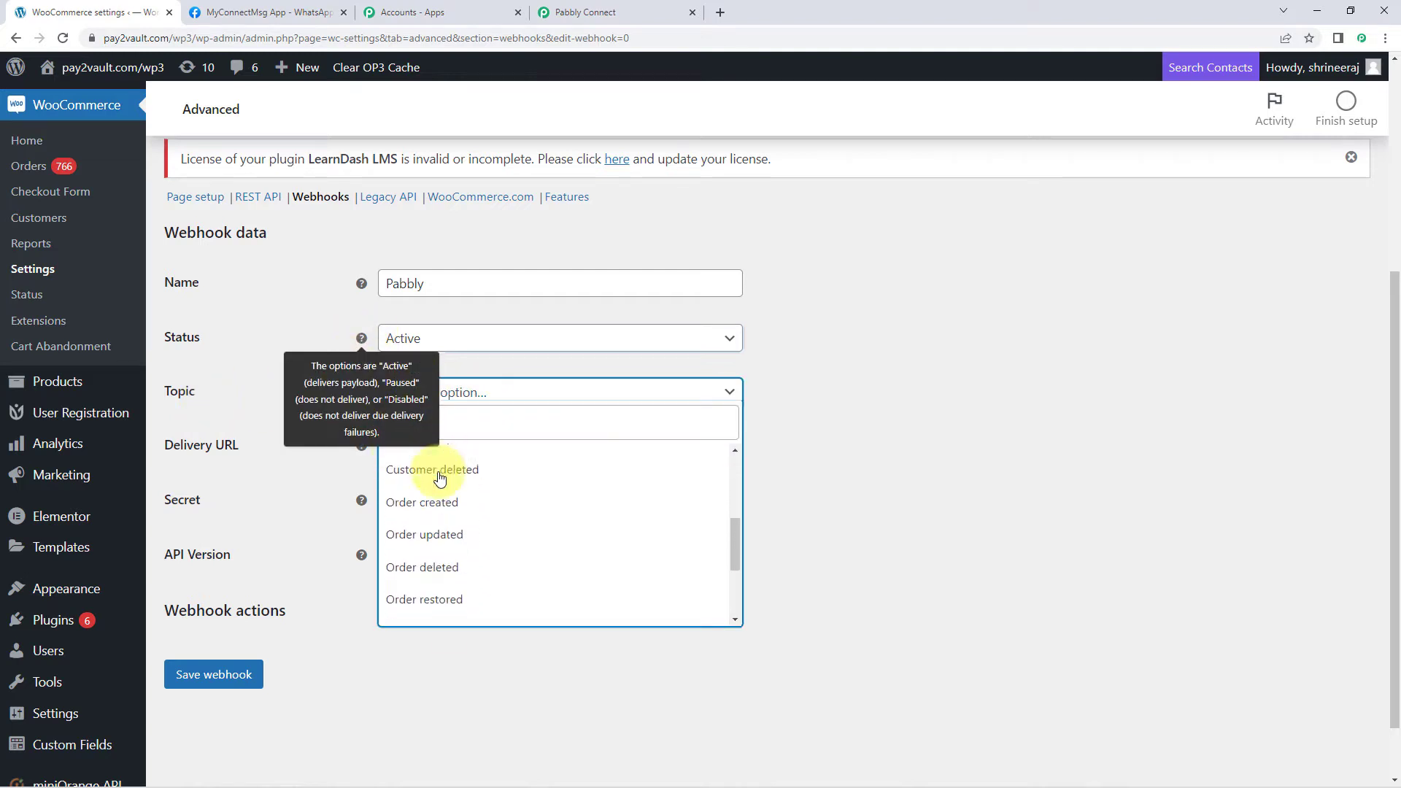
click(428, 503)
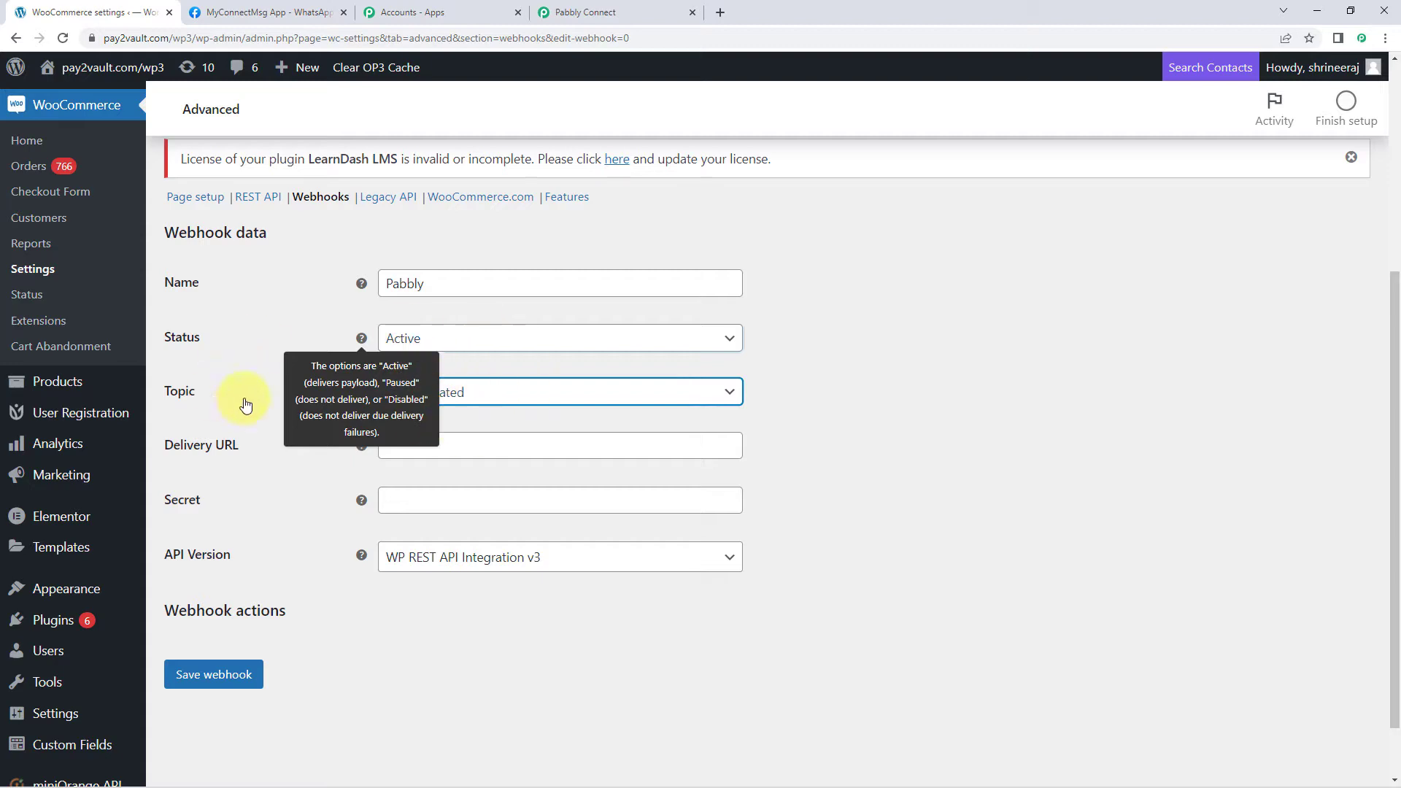
Step: Paste the workflow's webhook URL from Pabbly Connect as the delivery URL of the WooCommerce webhook
click(584, 12)
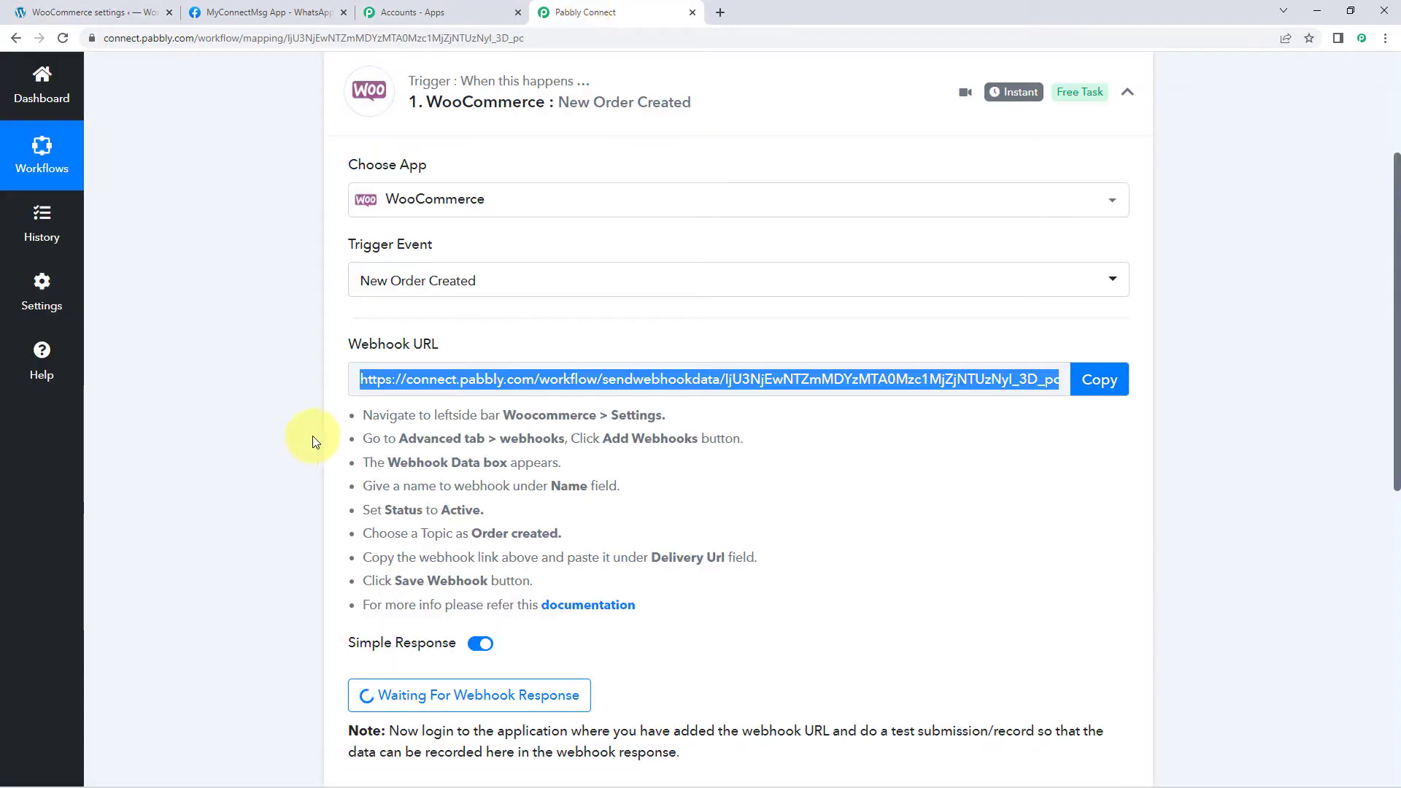
drag(358, 336, 665, 538)
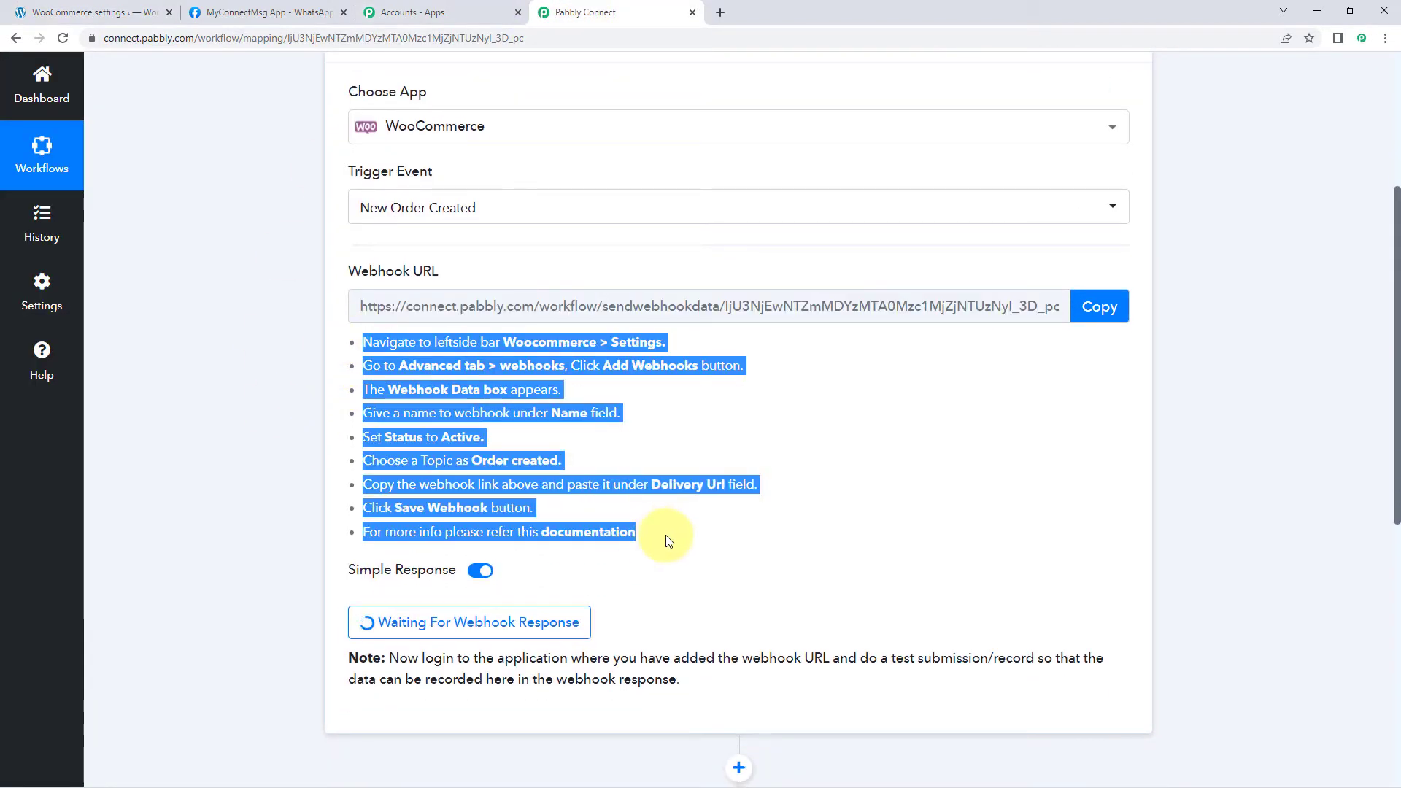
click(665, 540)
click(89, 12)
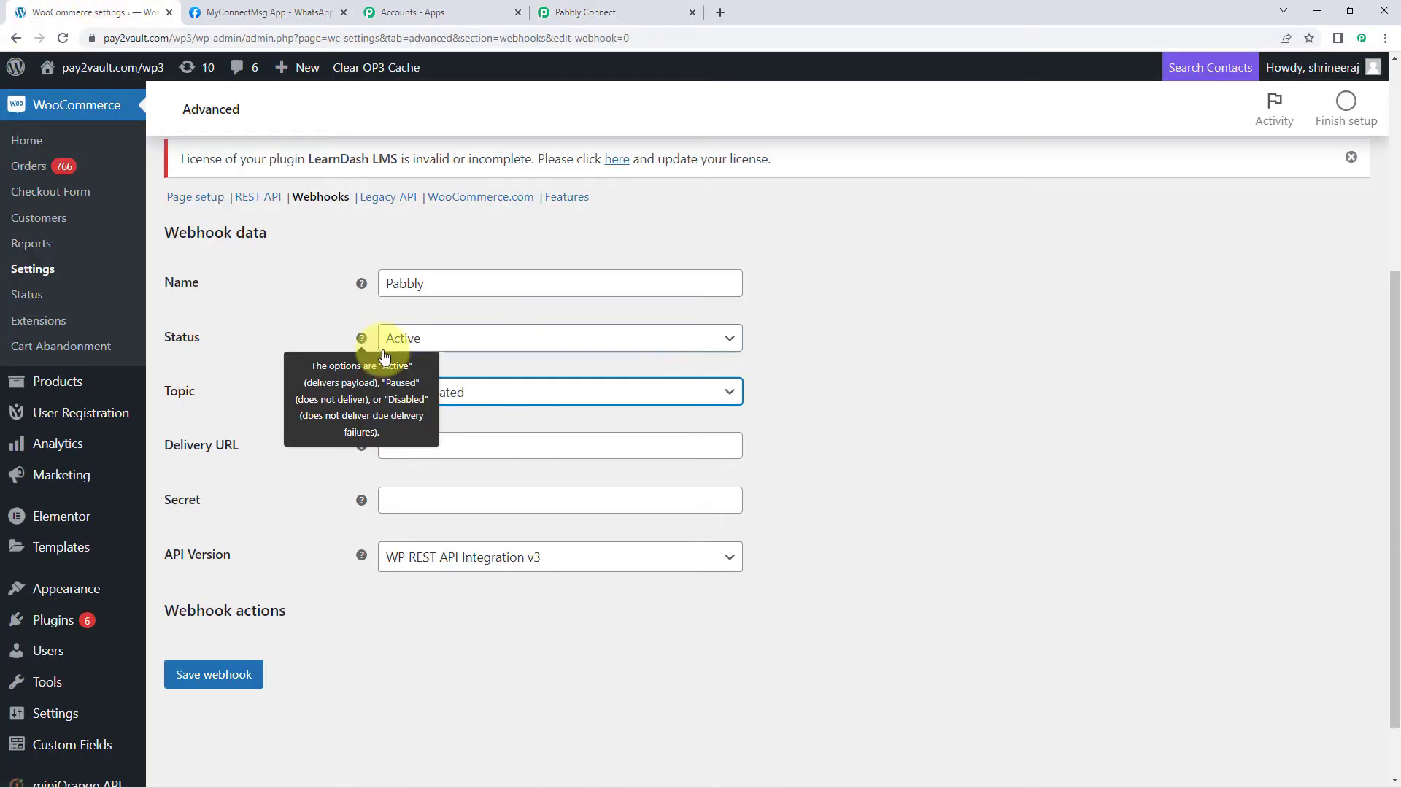
click(473, 448)
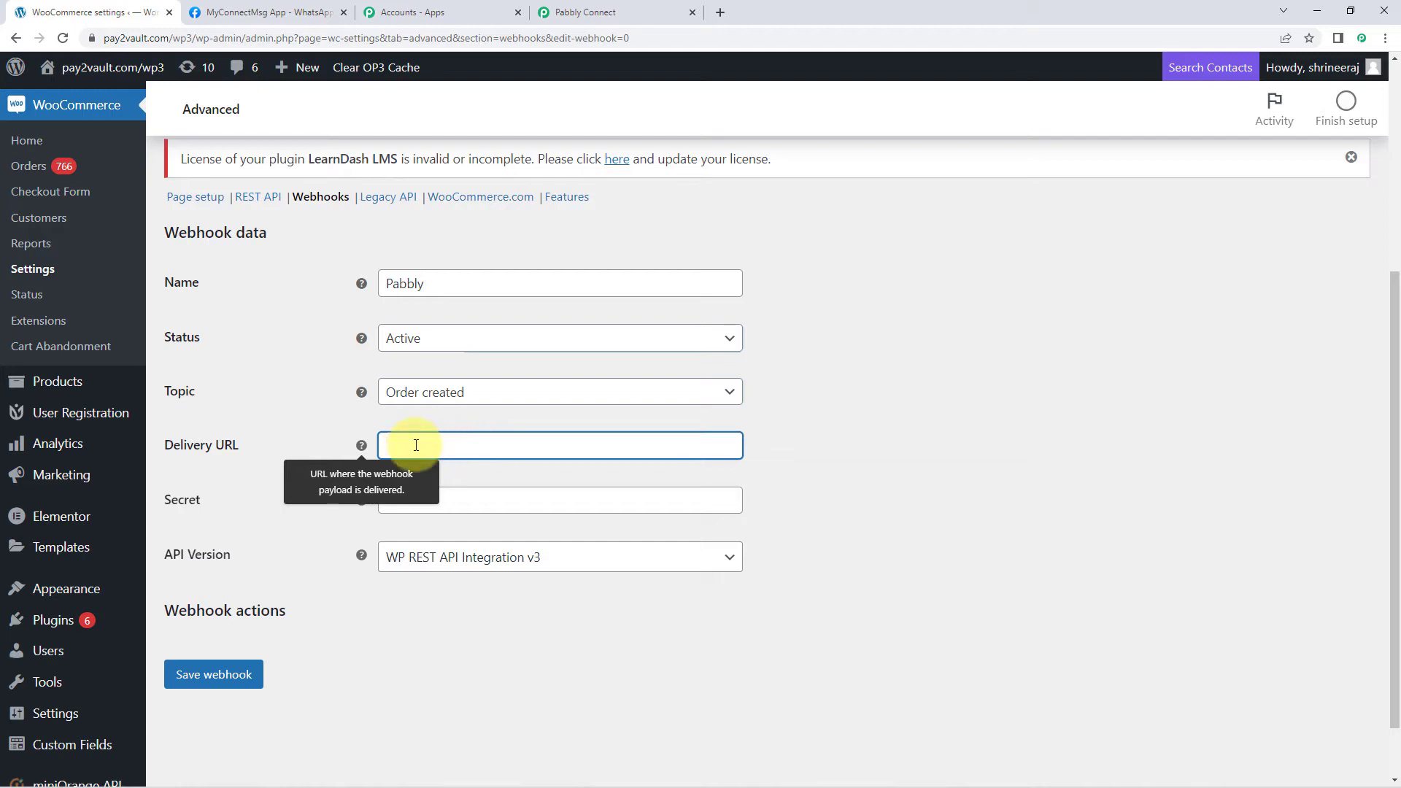
click(610, 10)
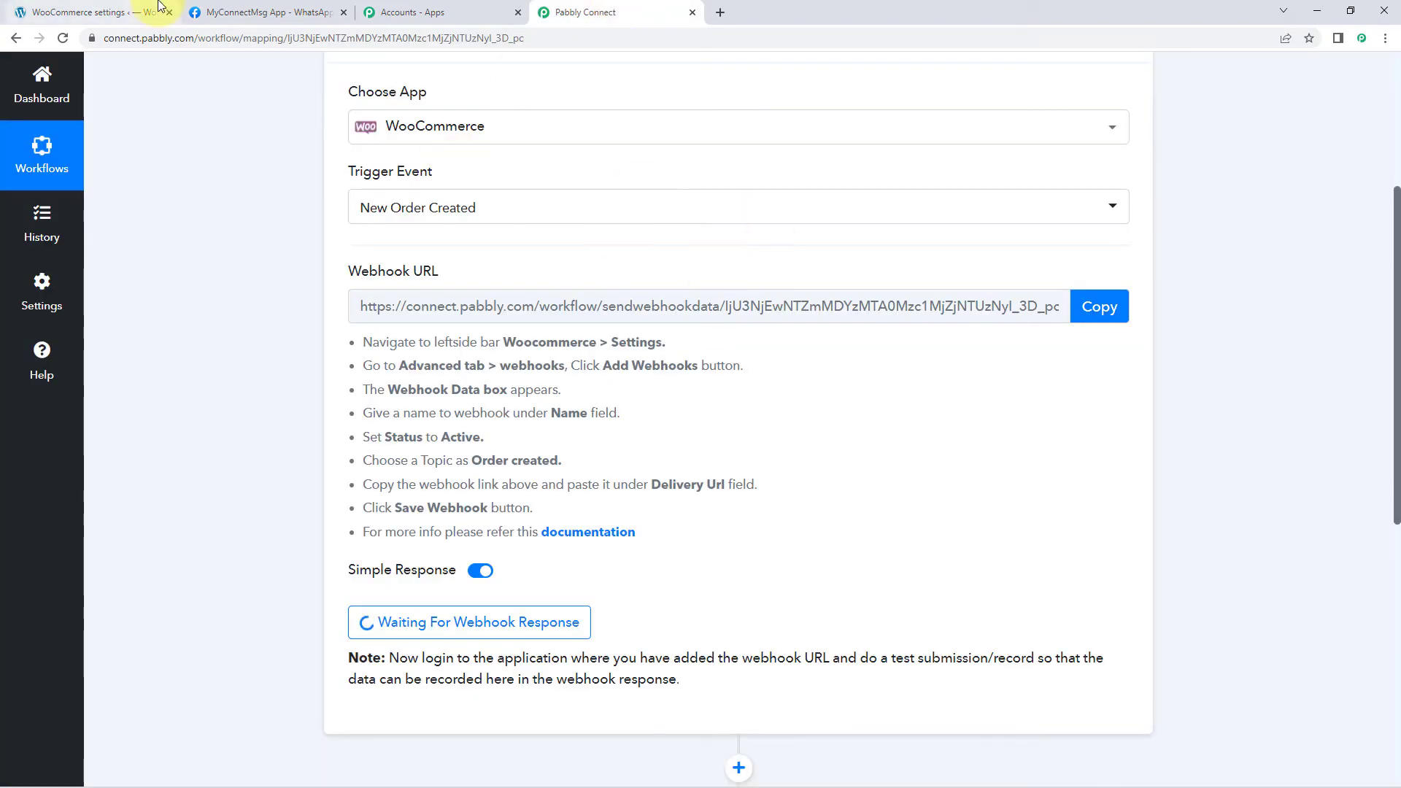
click(156, 11)
right_click(398, 447)
click(479, 538)
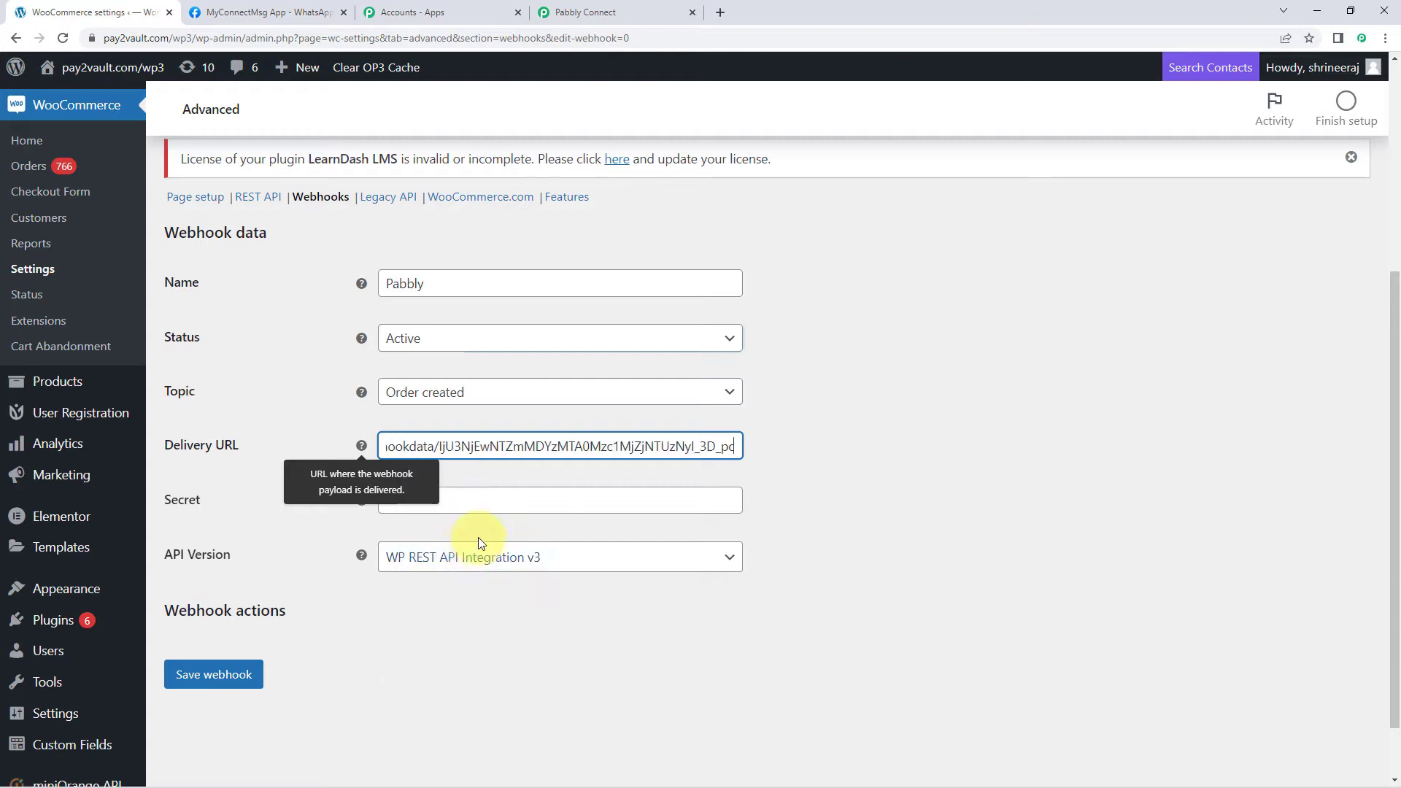
click(360, 523)
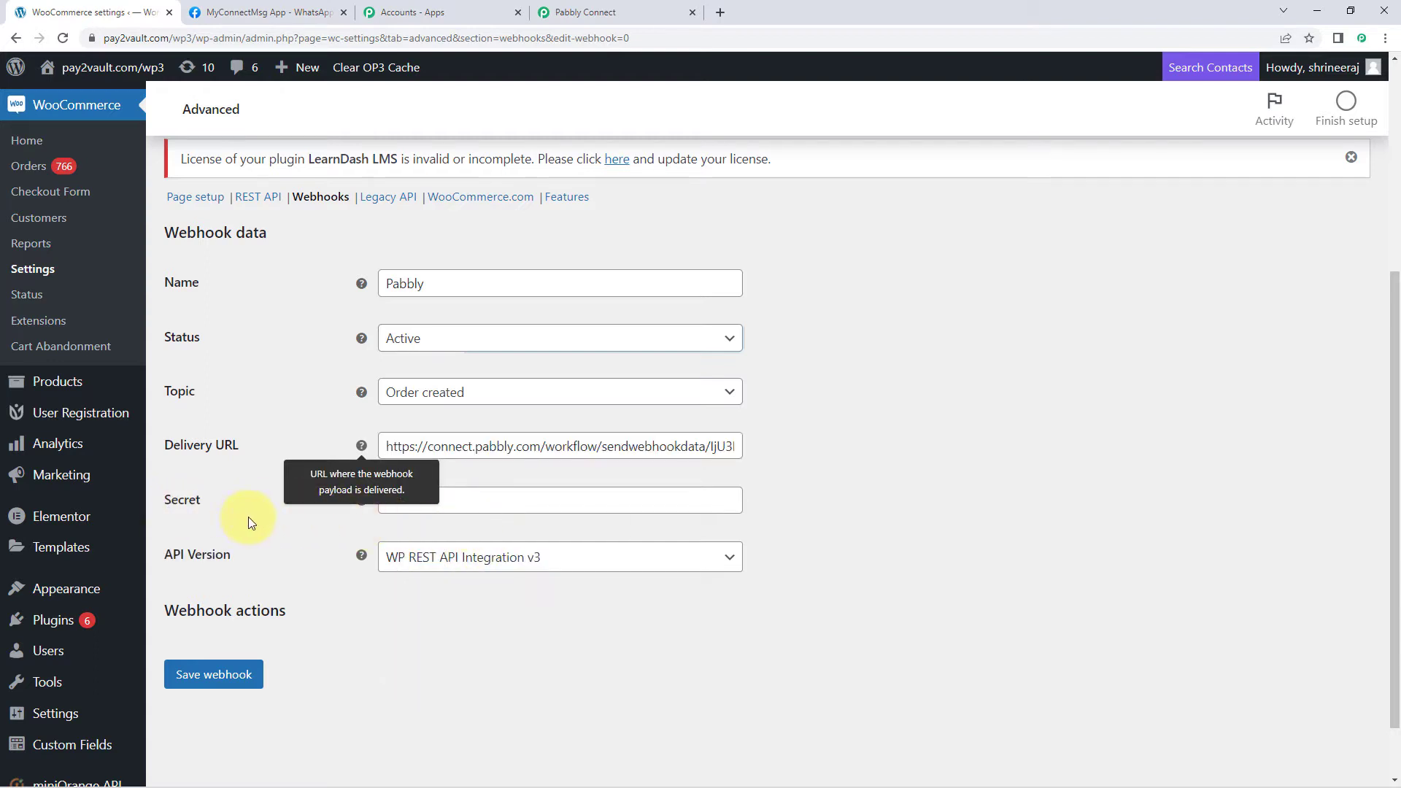
Step: Save the new Pabbly webhook in WooCommerce and check its saved details
click(245, 678)
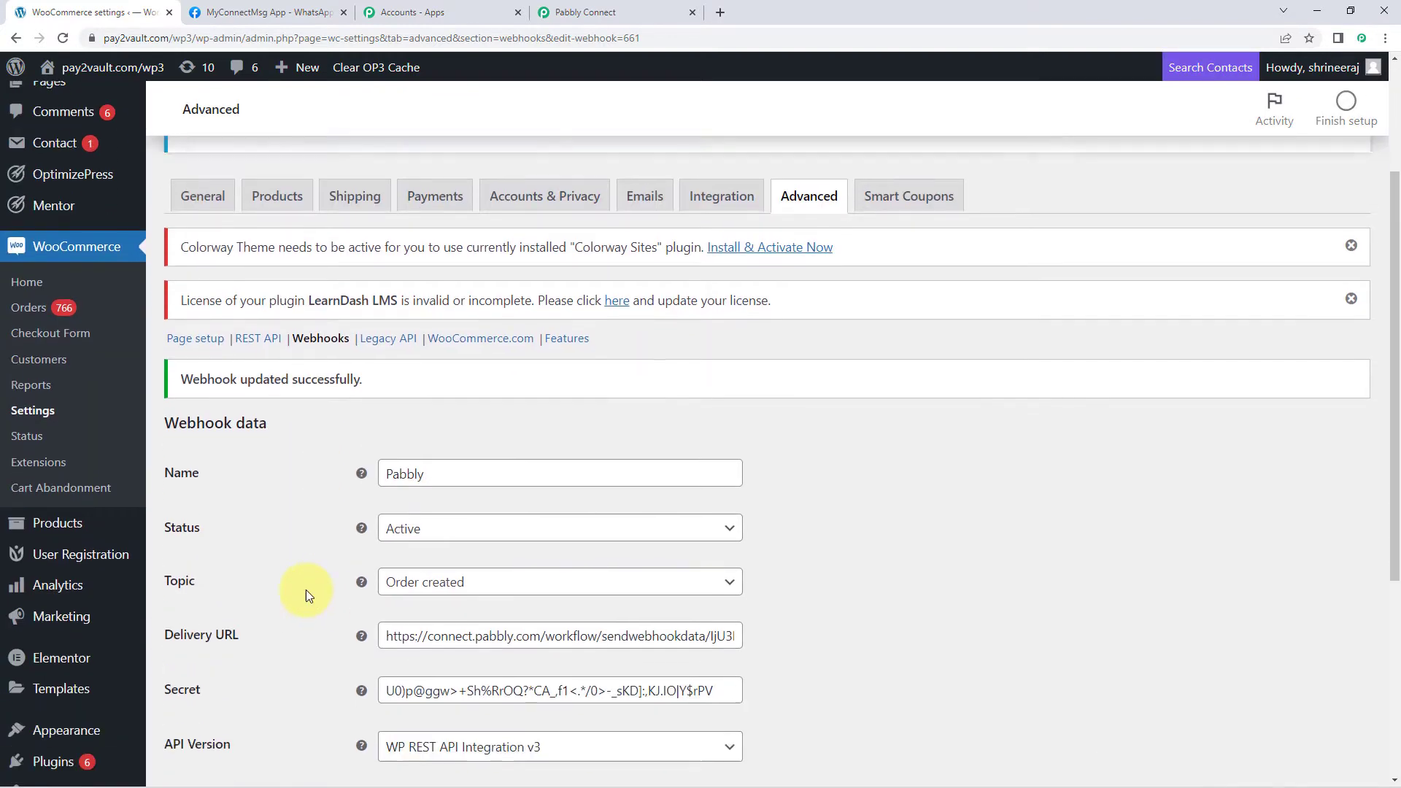
scroll(303, 583, down, 3)
scroll(328, 537, down, 1)
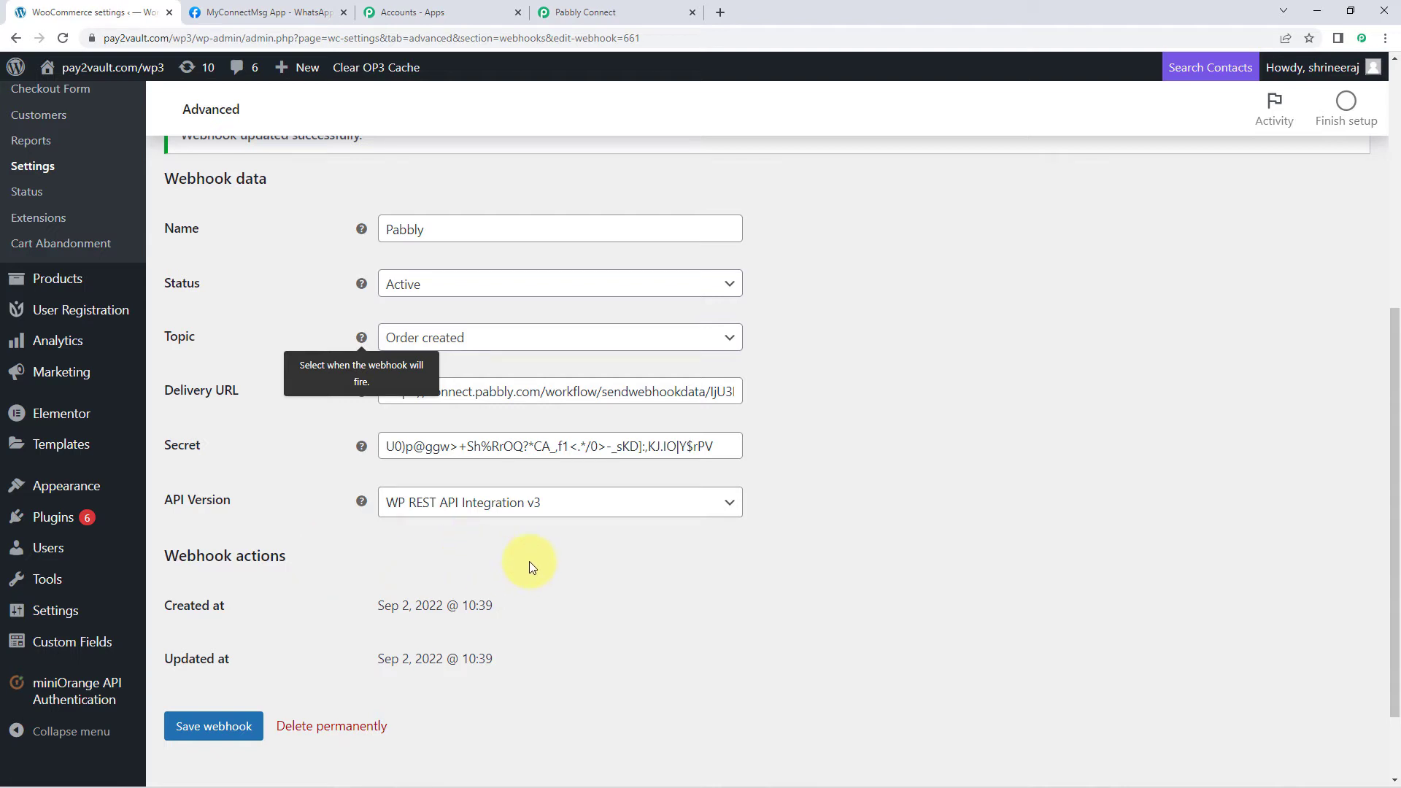
Step: Switch to Pabbly Connect and start re-capturing the webhook response for the New Order Created trigger
click(636, 5)
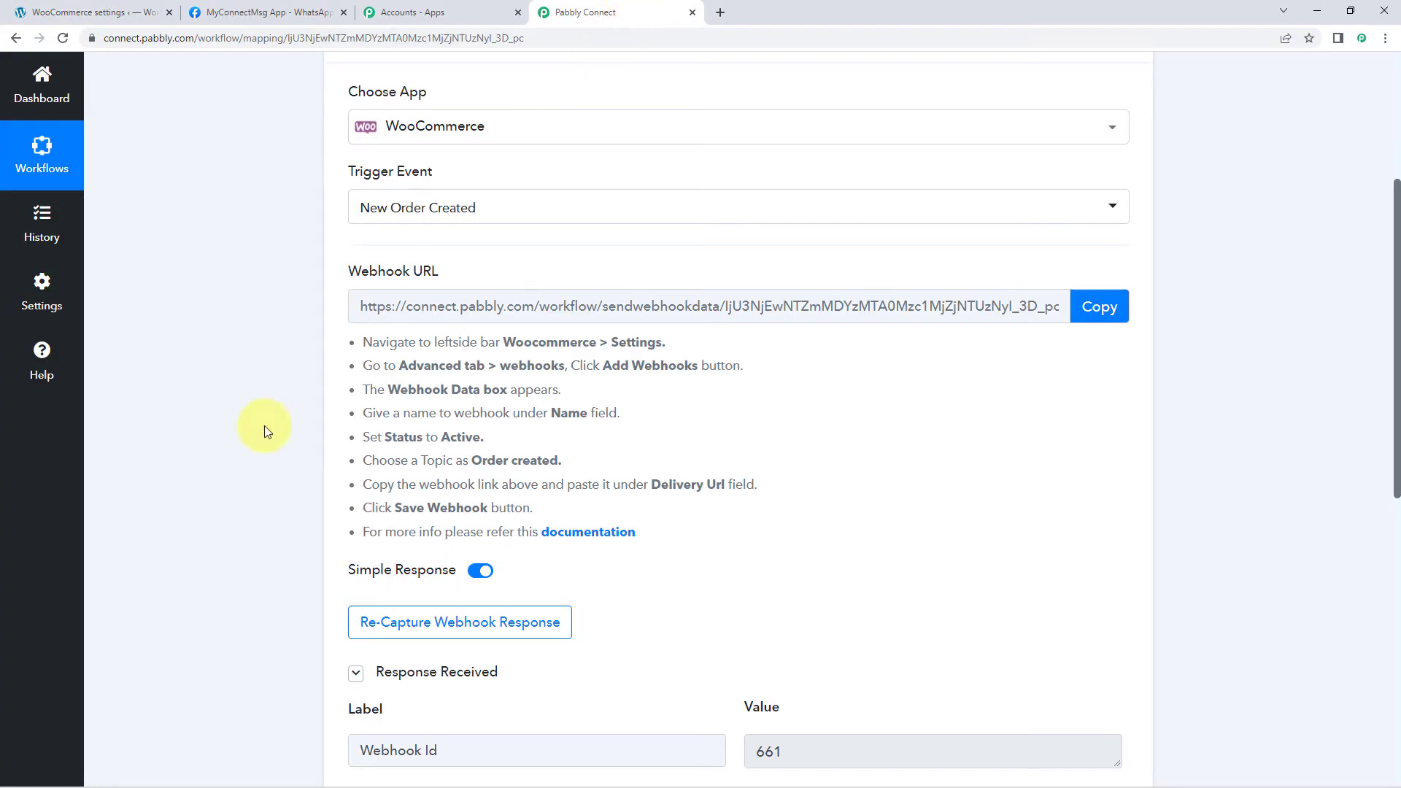
scroll(274, 406, down, 2)
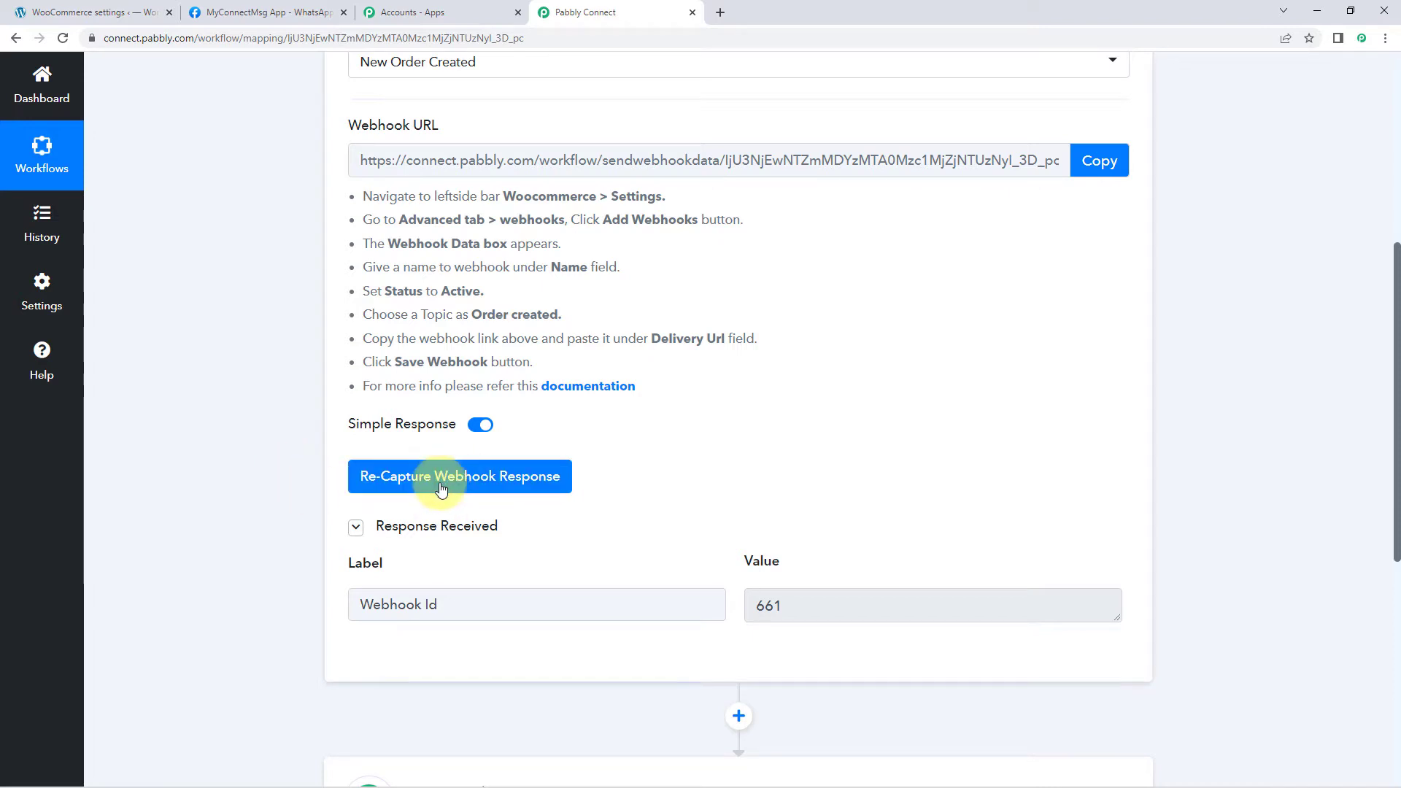
click(373, 481)
click(624, 522)
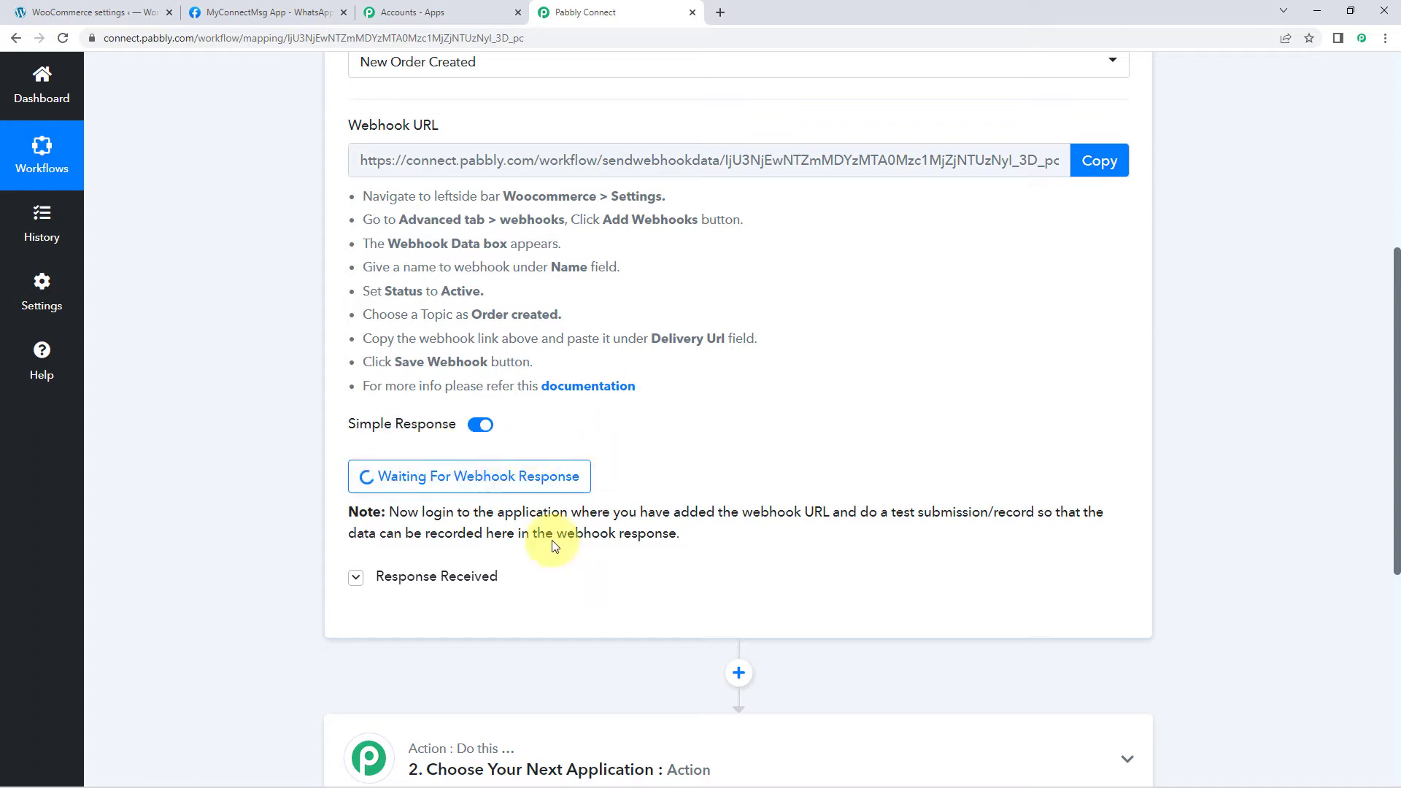
Step: Switch to the WordPress dashboard and open the site's store in a new browser tab
click(91, 12)
mouse_move(109, 67)
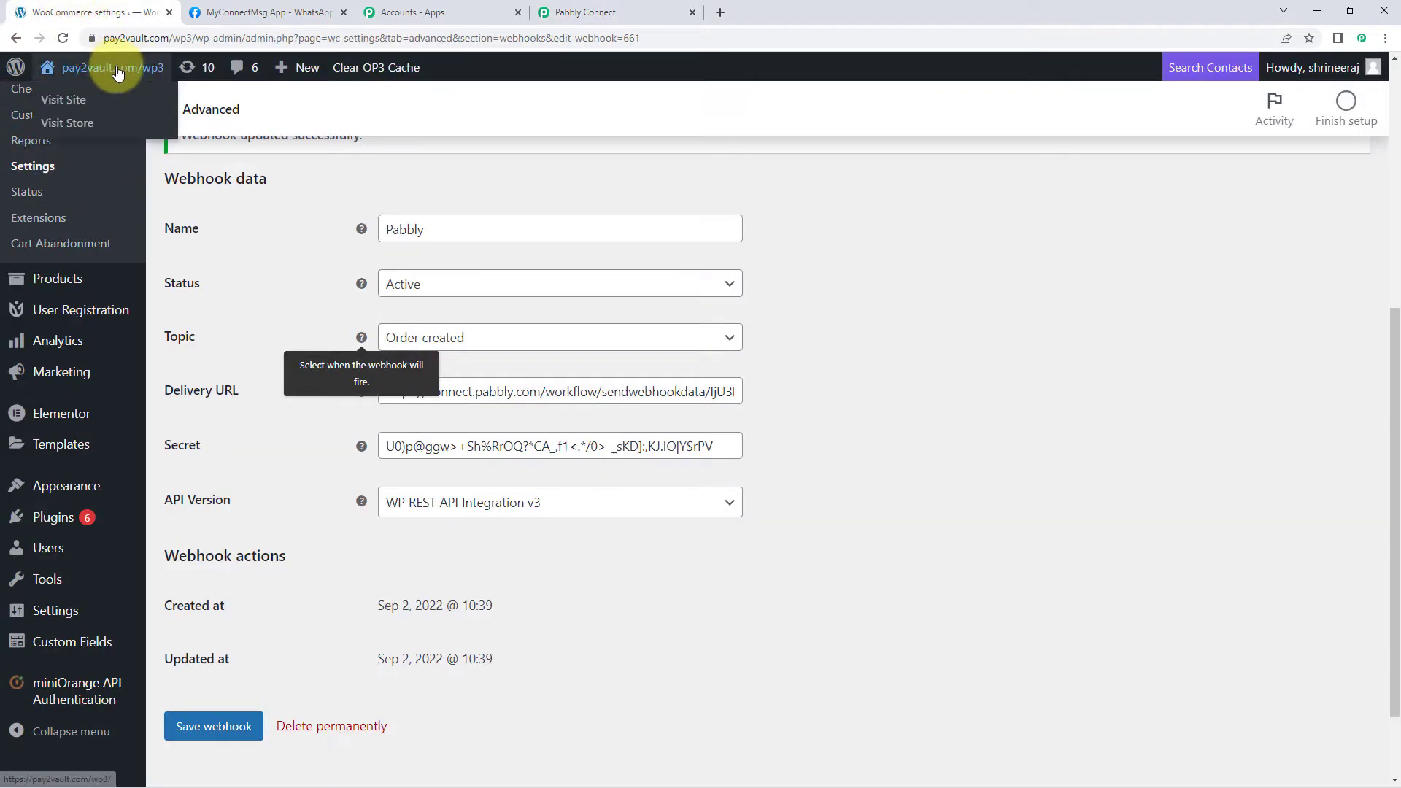
right_click(75, 123)
click(133, 137)
click(269, 11)
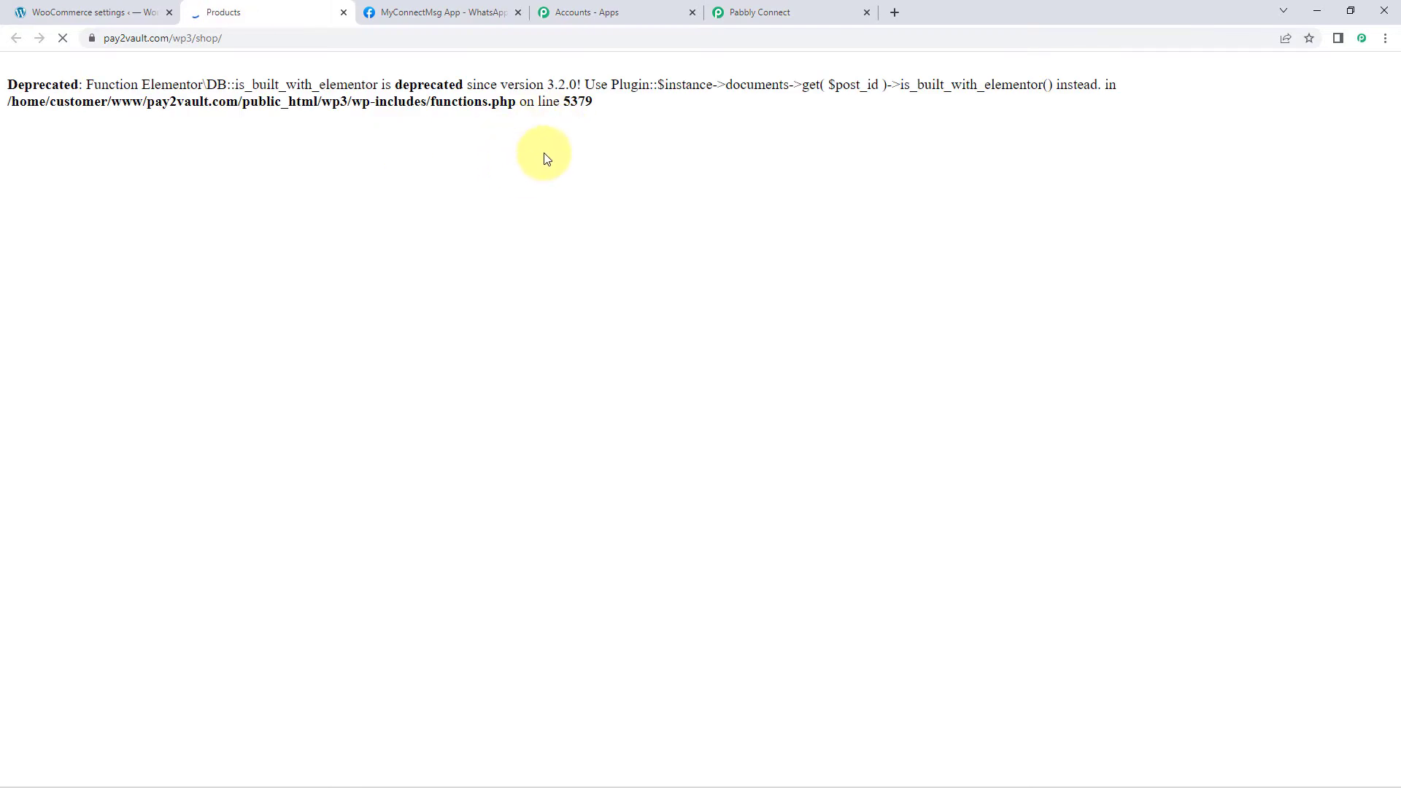
Step: Add the Dashing White Solid Men Round Neck T-shirt for Summers to the cart and proceed to checkout
scroll(547, 164, down, 1)
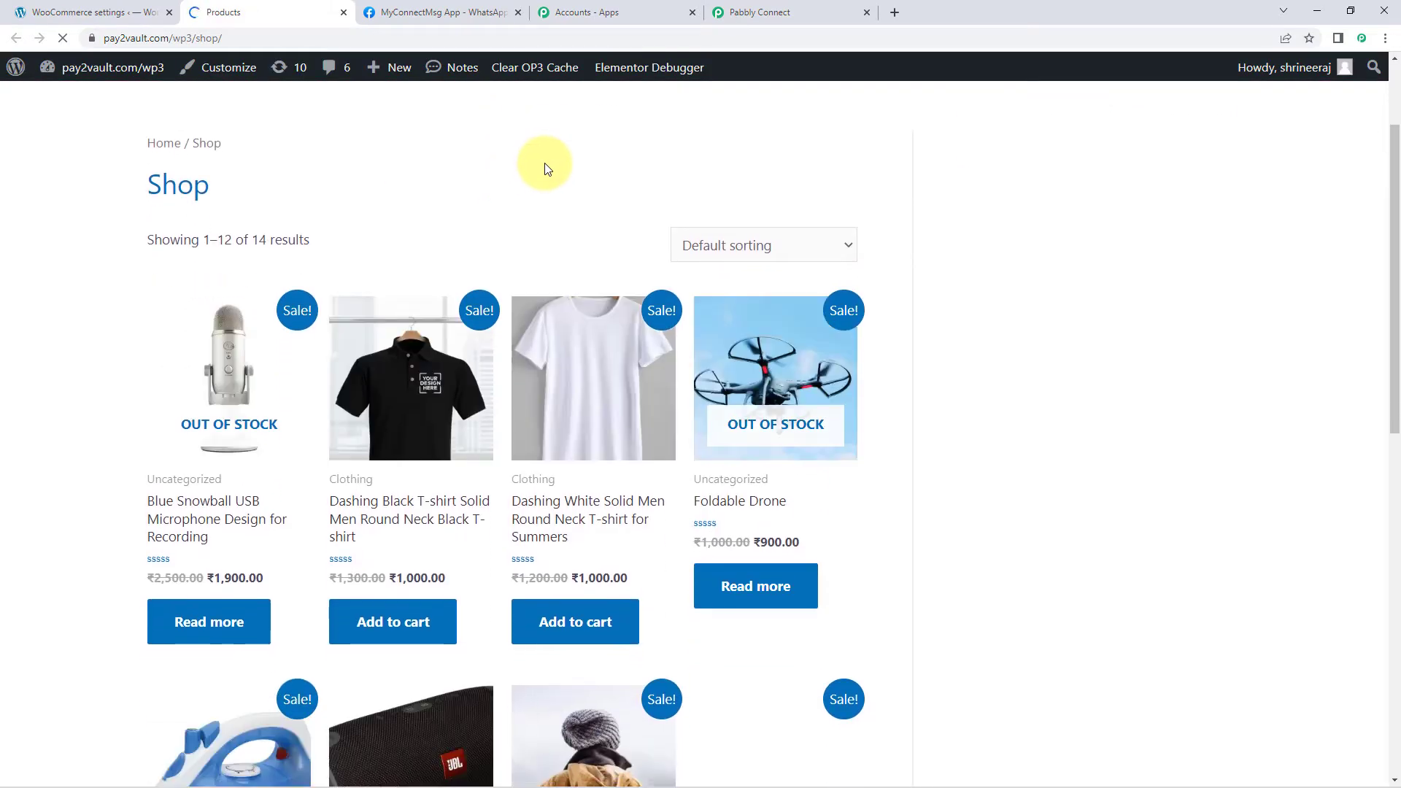
scroll(549, 164, down, 1)
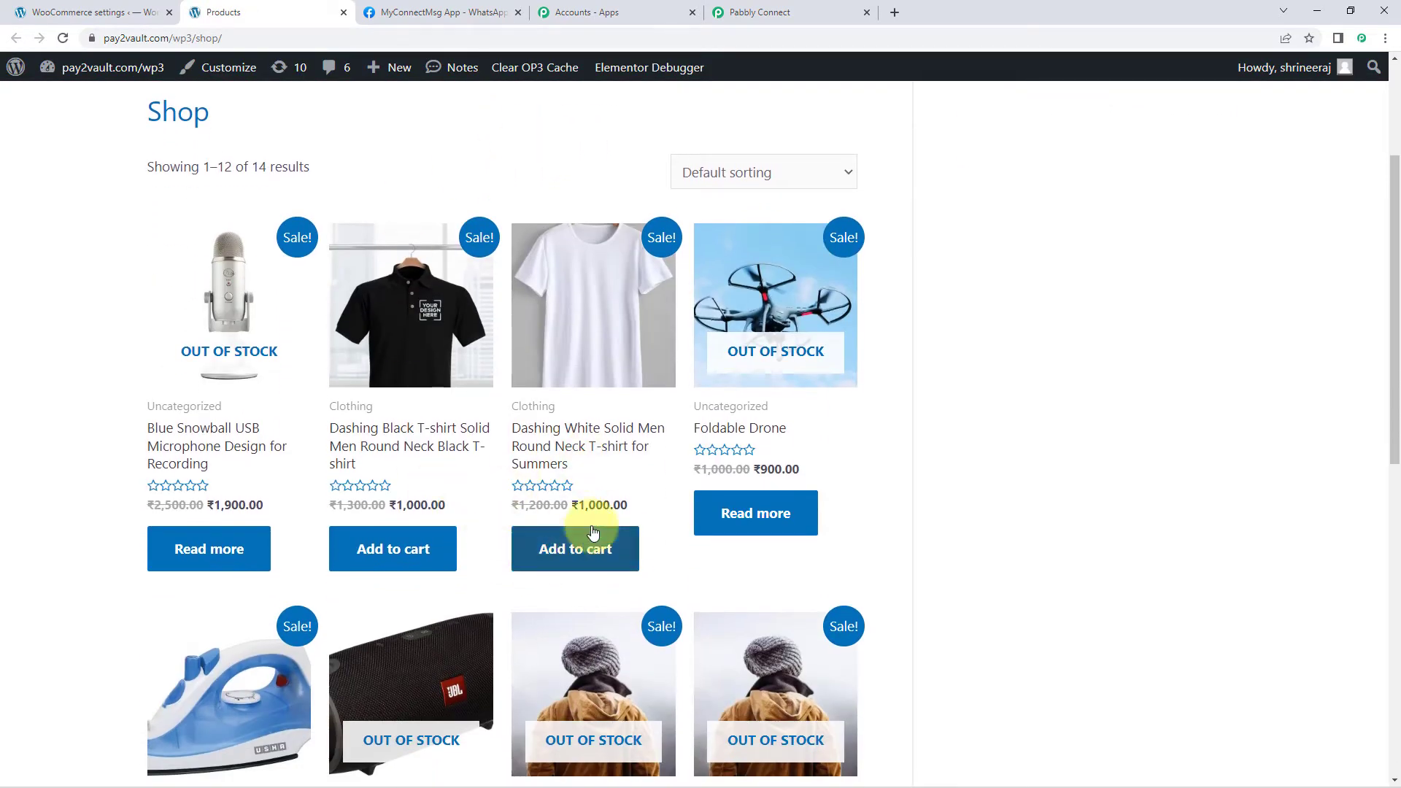
click(573, 553)
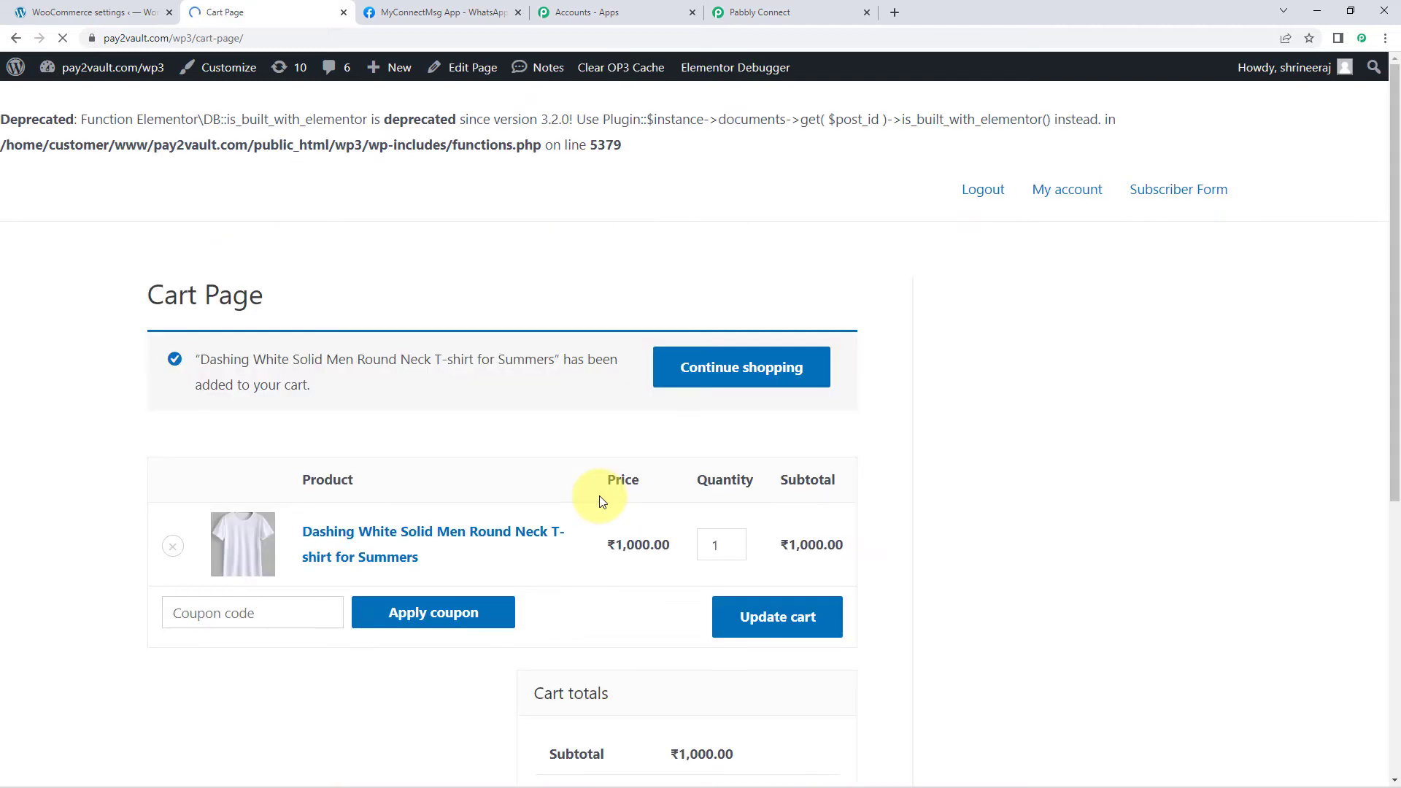
scroll(602, 467, down, 5)
scroll(604, 468, down, 1)
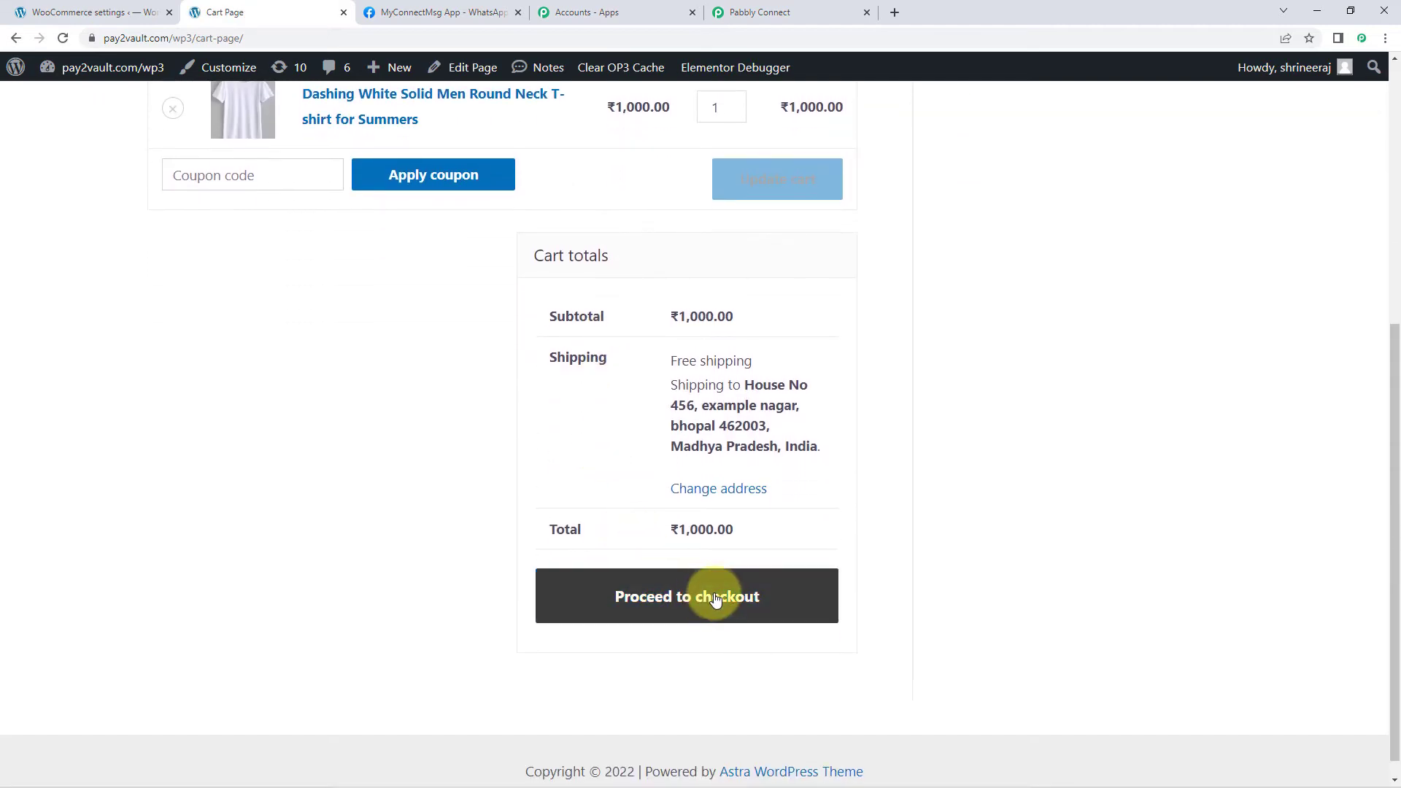
click(701, 594)
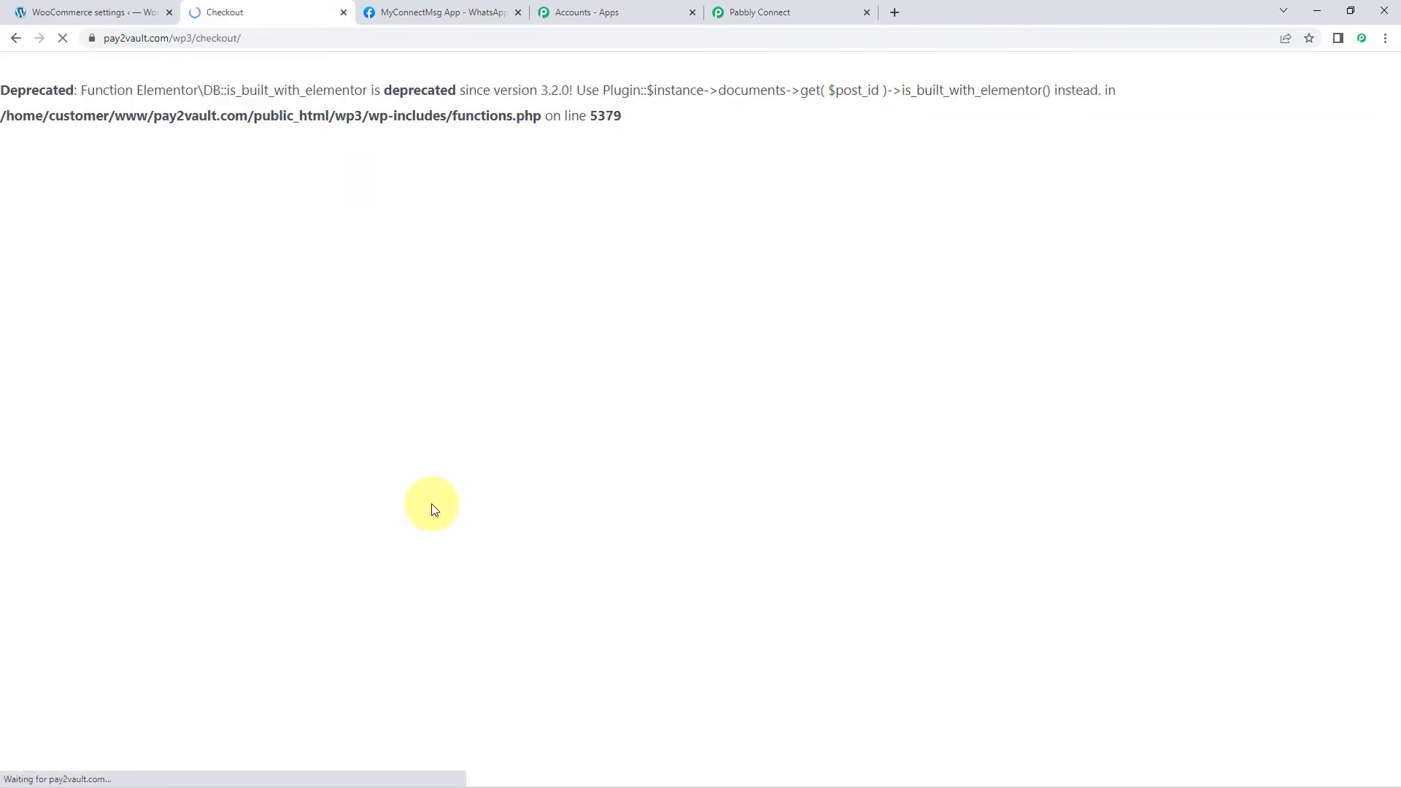
Step: Check the prefilled billing details, place the cash-on-delivery test order and review its order confirmation
scroll(515, 419, down, 2)
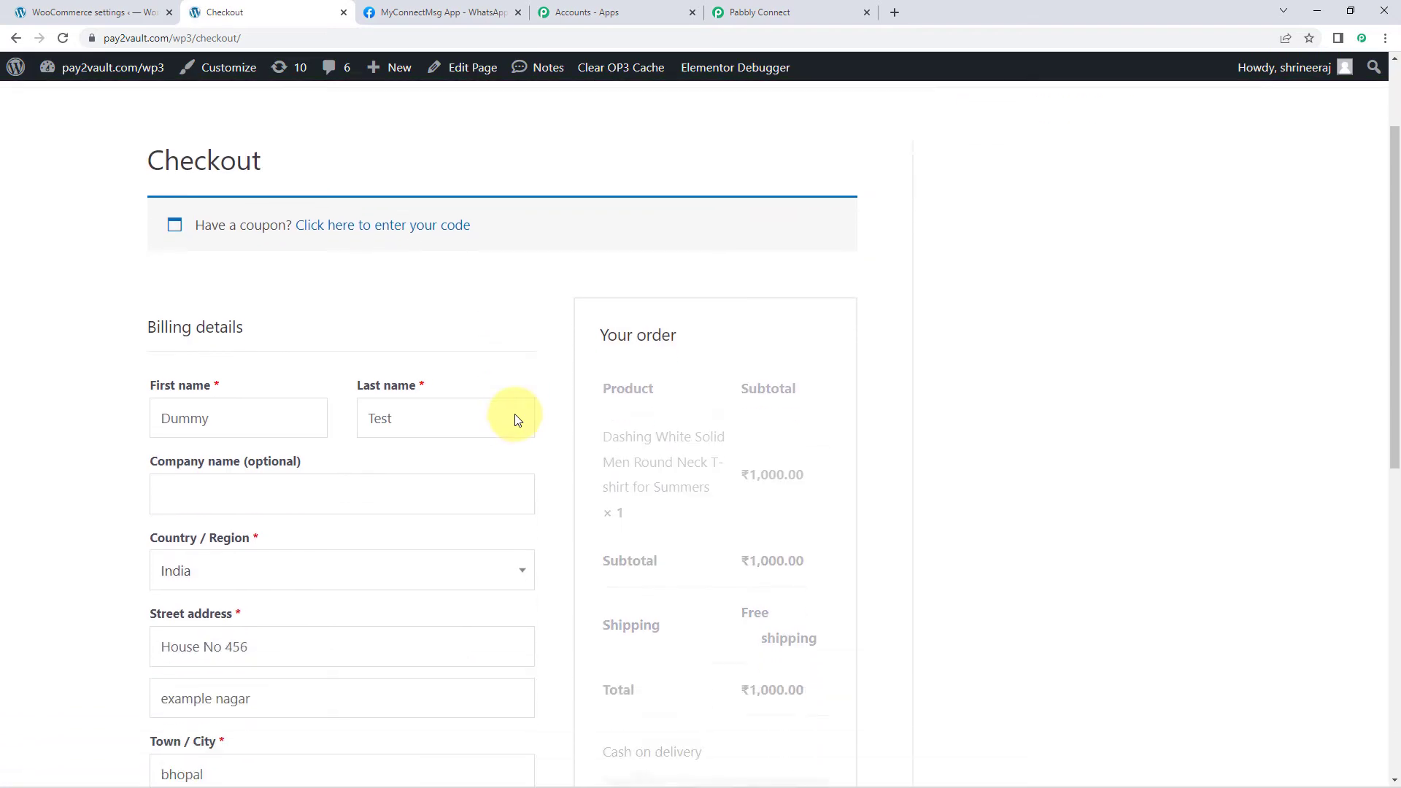
scroll(553, 355, down, 2)
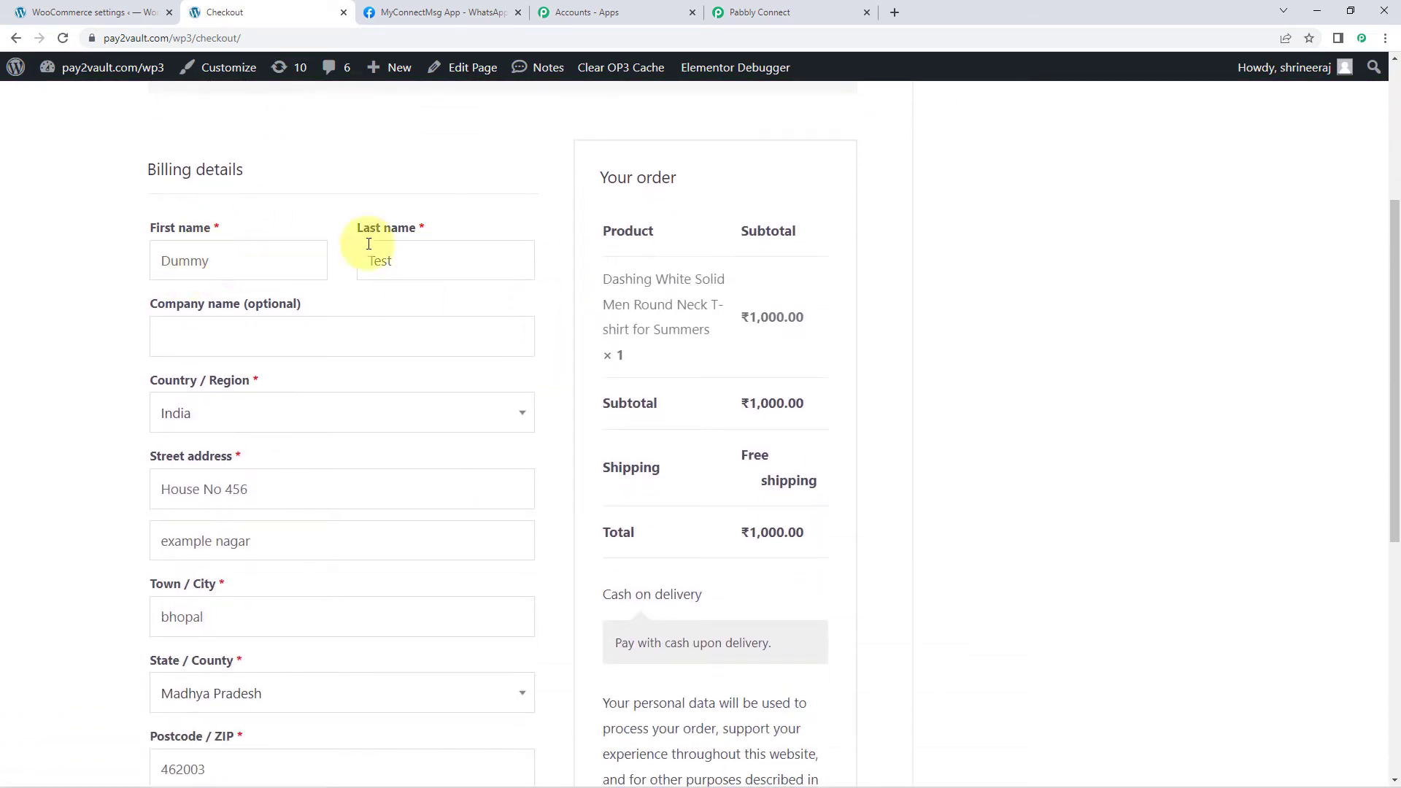
scroll(281, 303, down, 3)
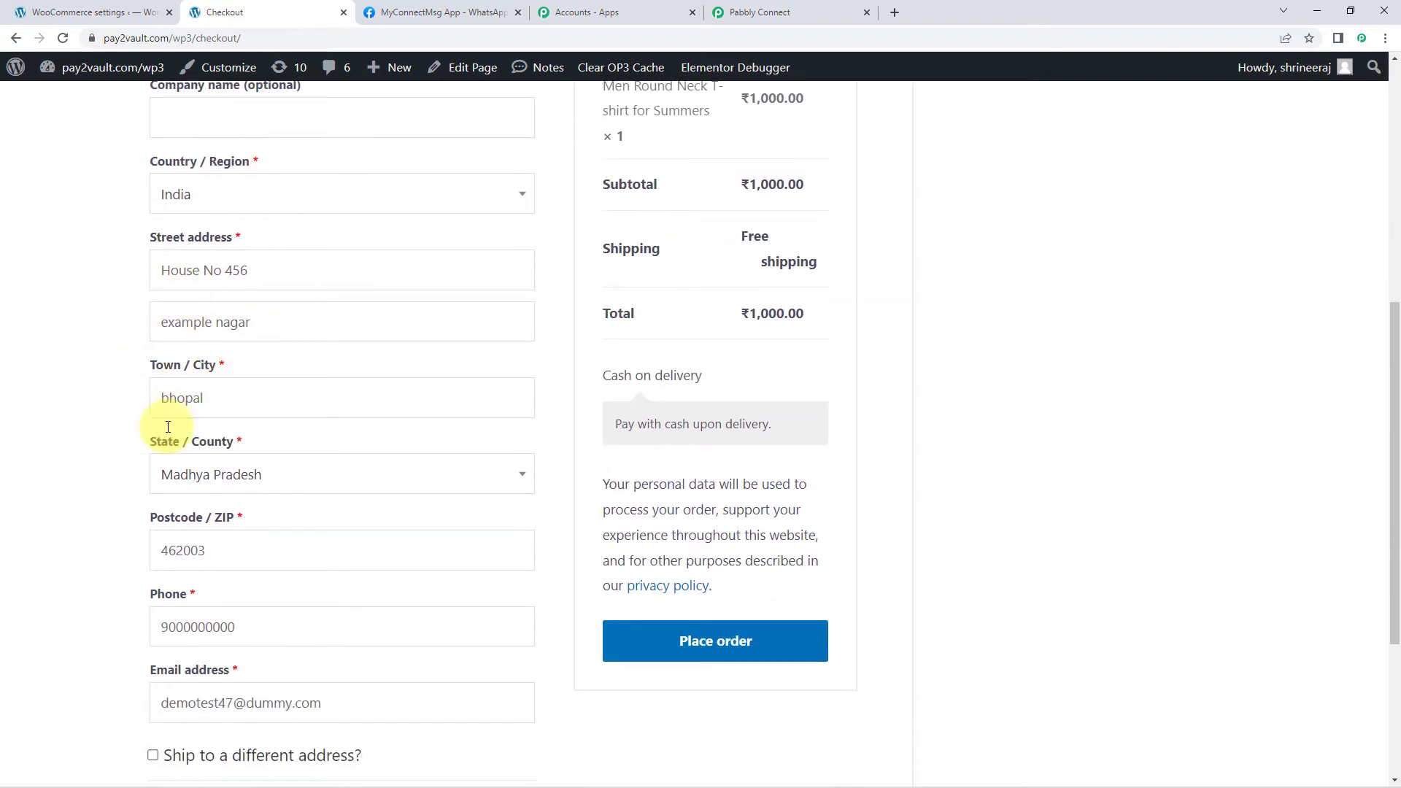
scroll(168, 474, down, 3)
drag(259, 408, 119, 406)
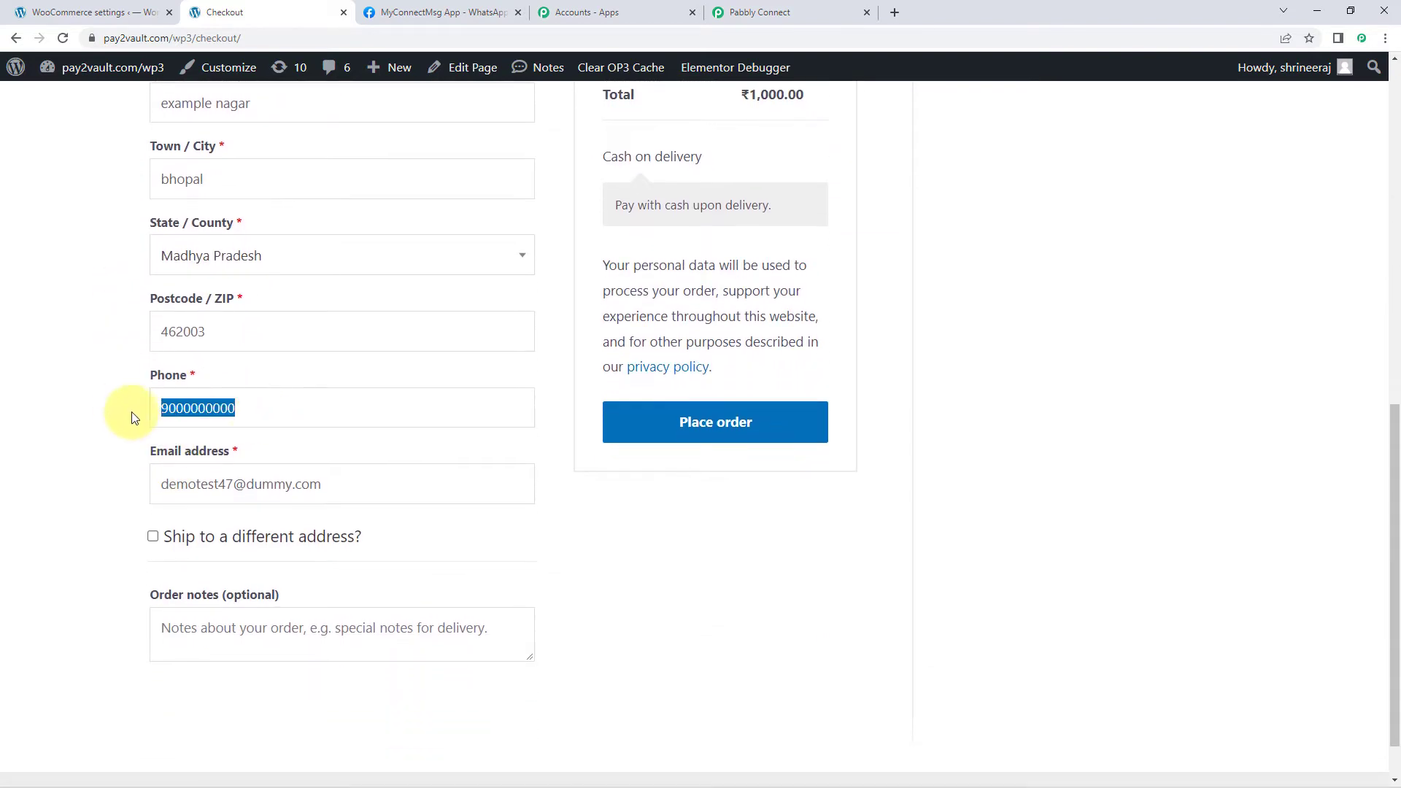
drag(369, 479, 125, 485)
click(113, 481)
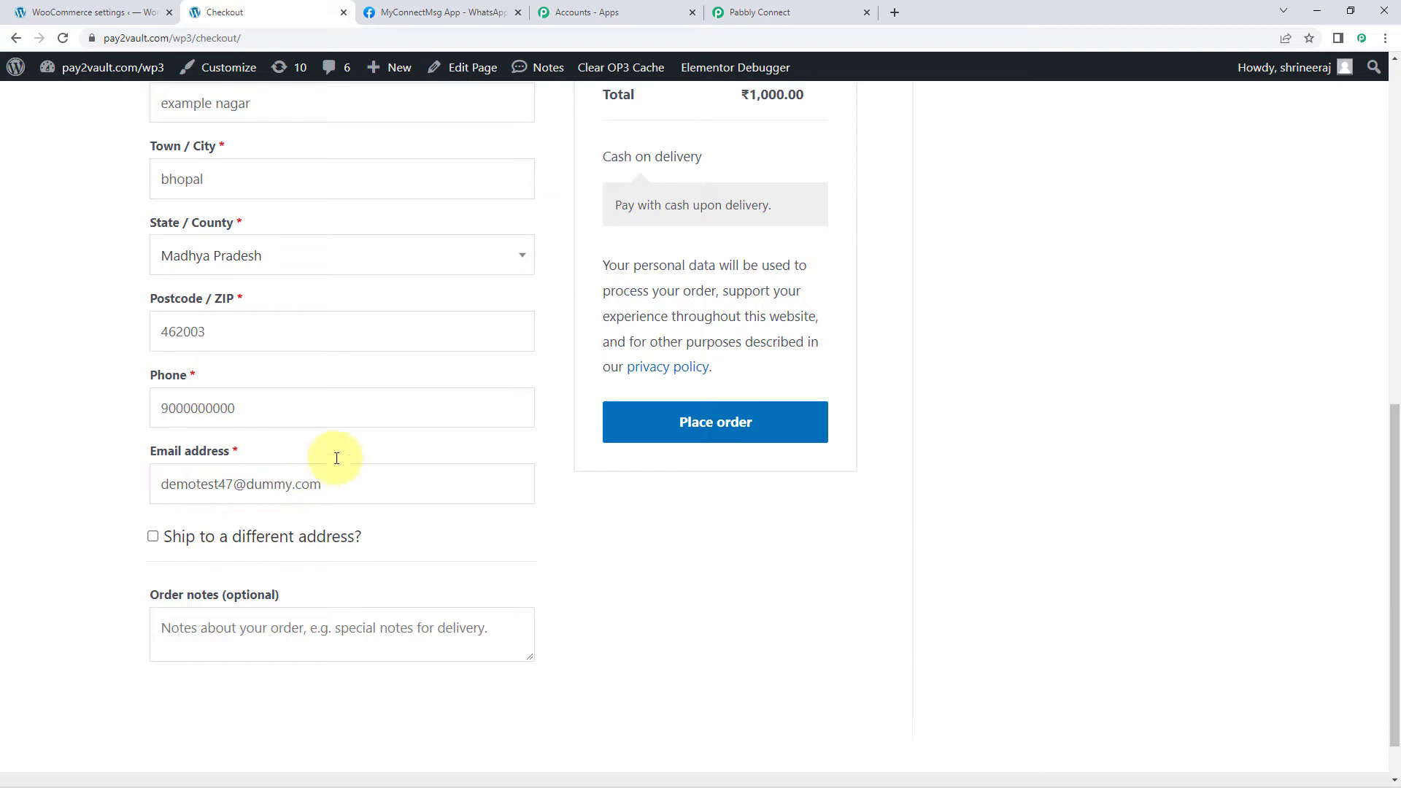
scroll(542, 443, up, 4)
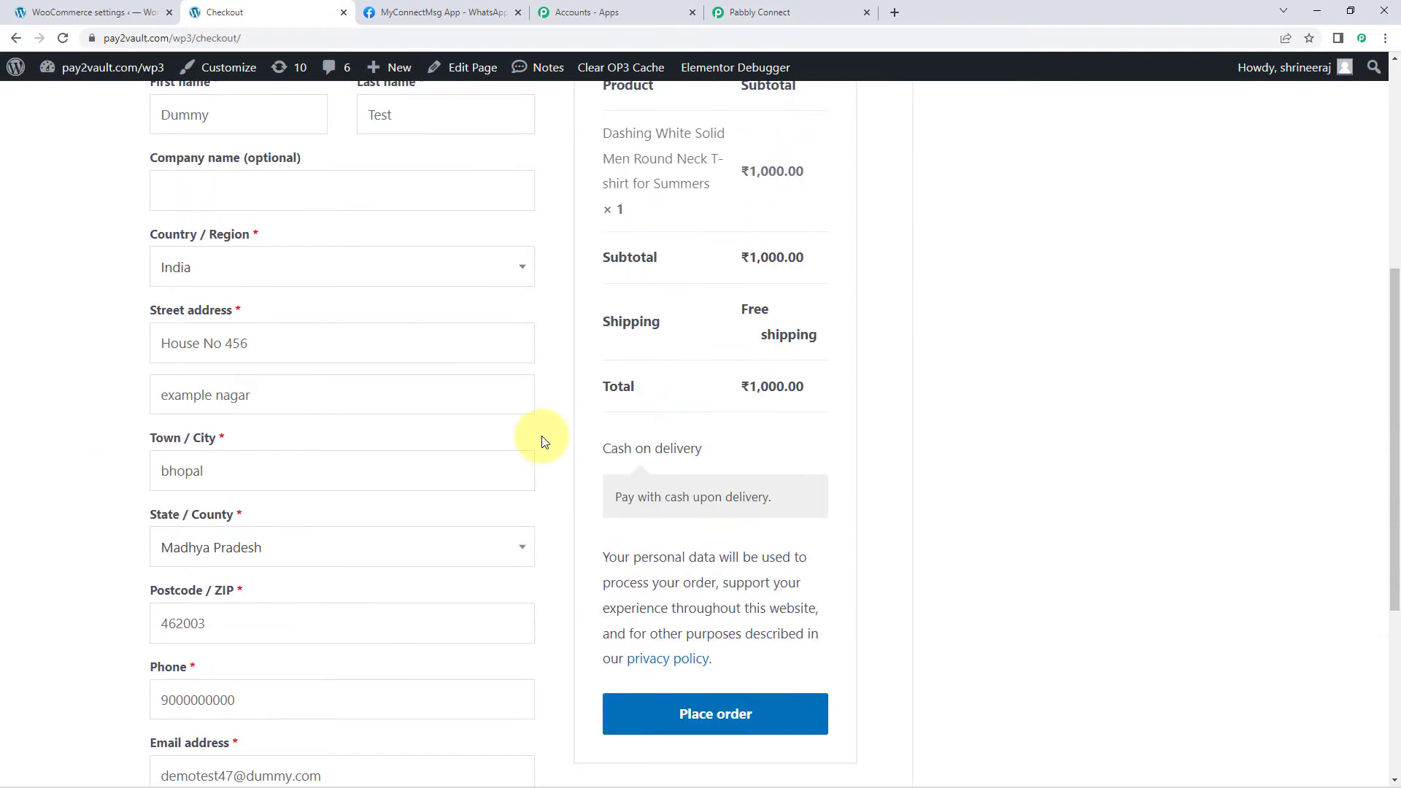
scroll(542, 442, down, 2)
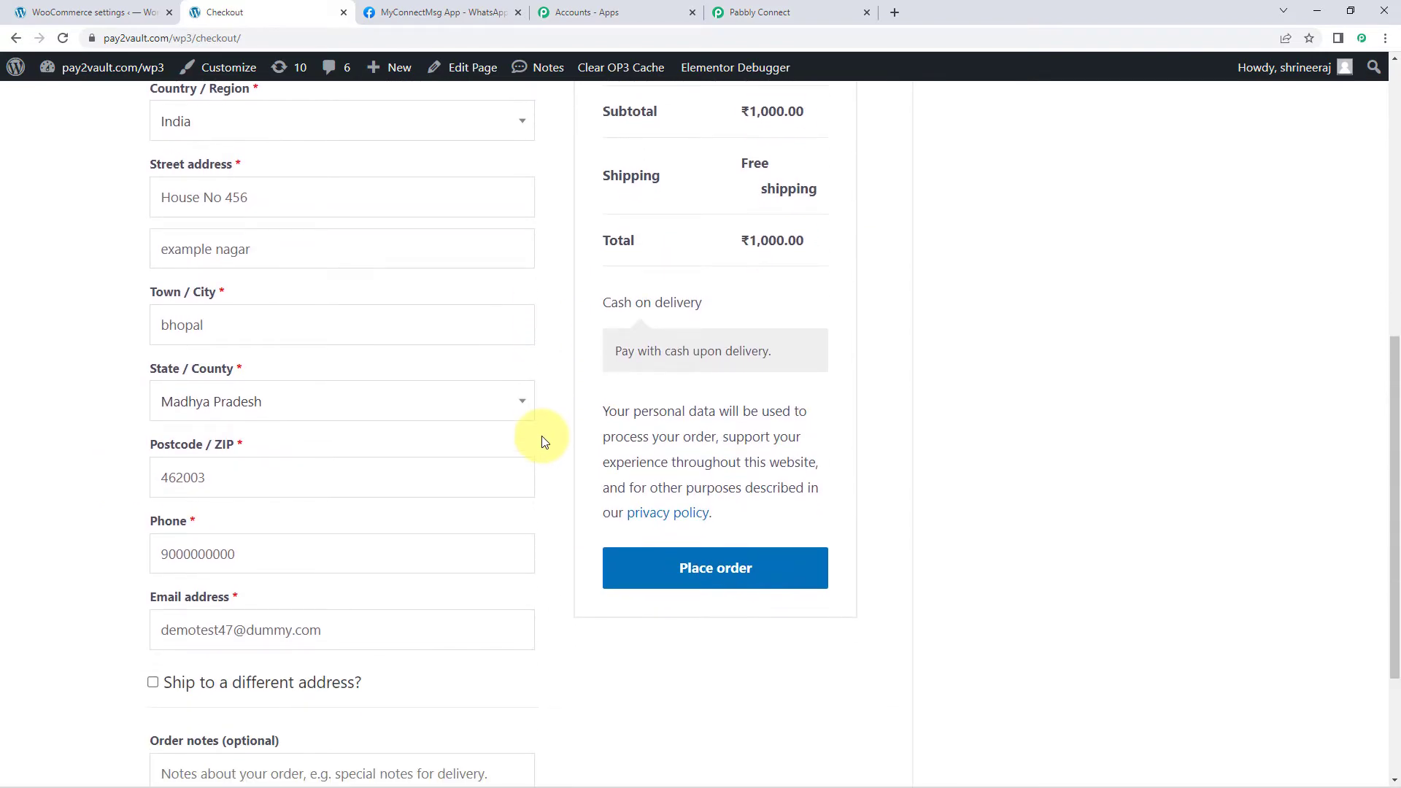
click(765, 577)
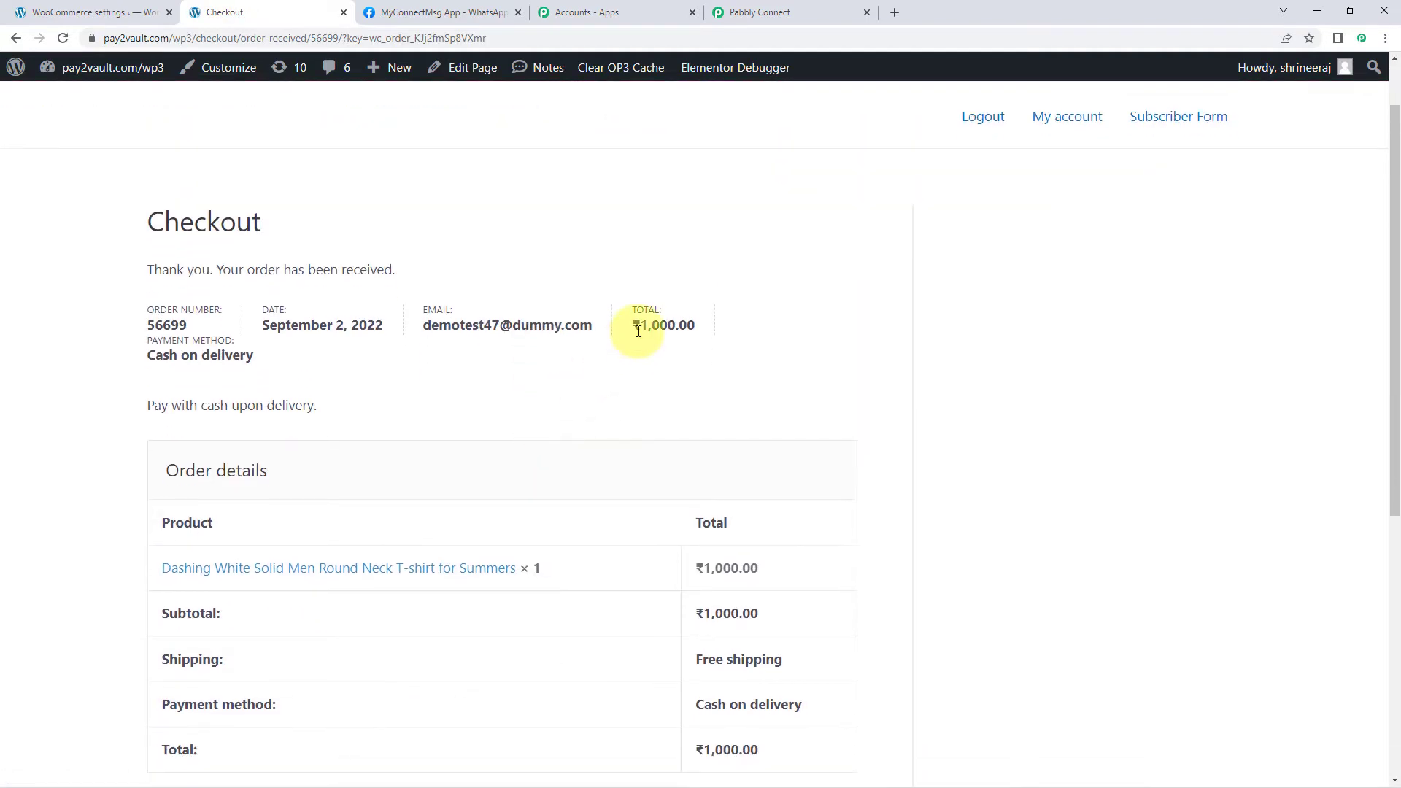
scroll(622, 379, down, 2)
scroll(692, 300, down, 1)
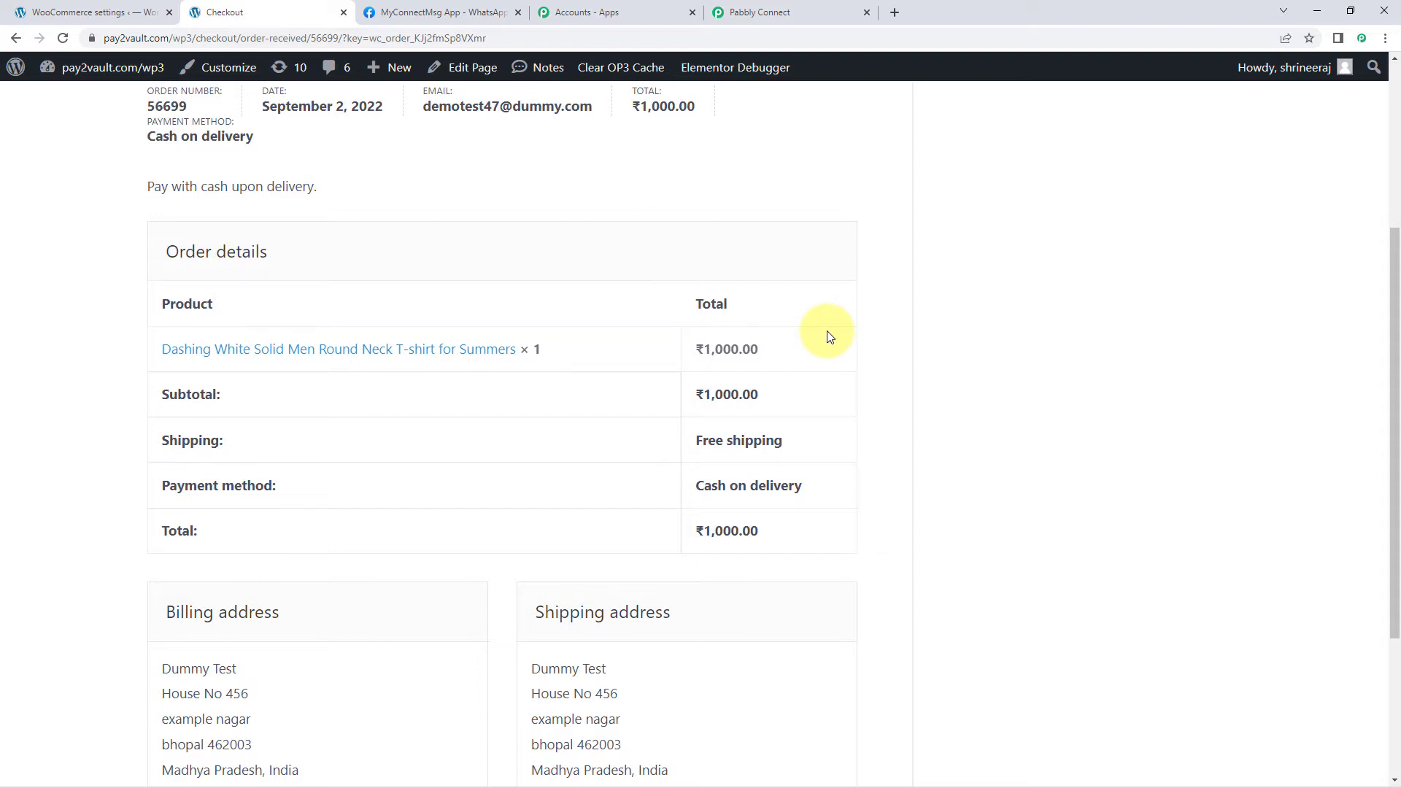
Step: Switch to Pabbly Connect and examine the captured webhook response, including the order total and billing fields
click(802, 7)
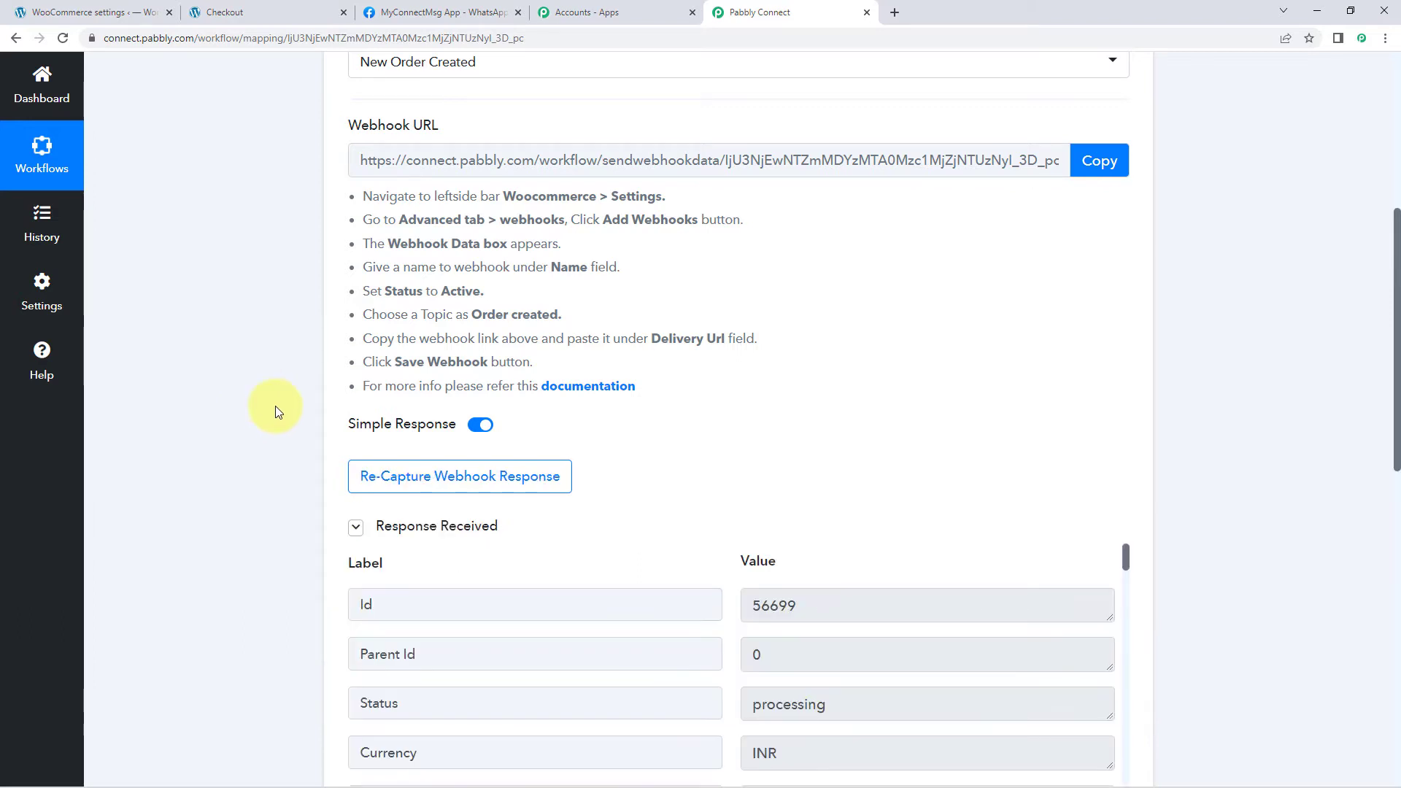
scroll(270, 370, down, 3)
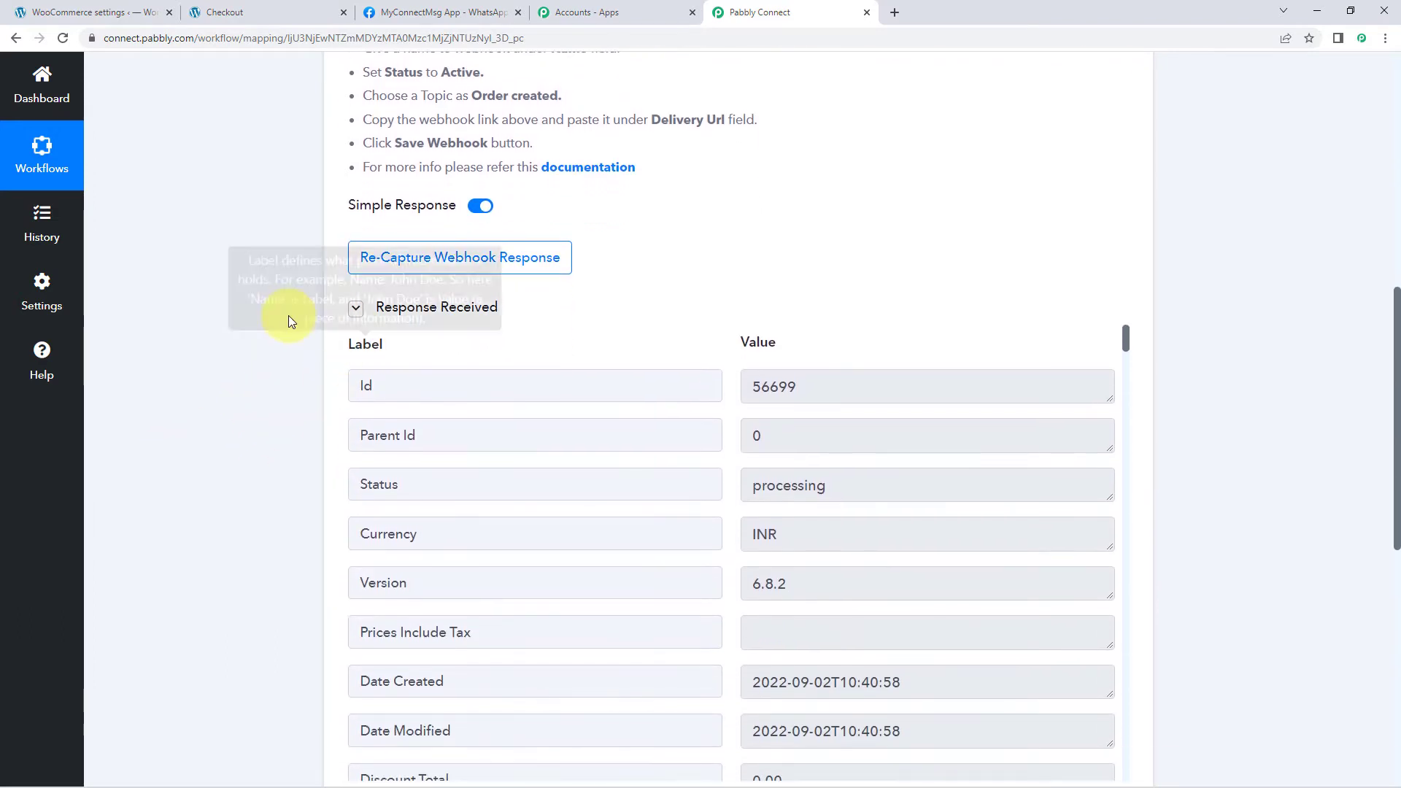
scroll(675, 314, down, 1)
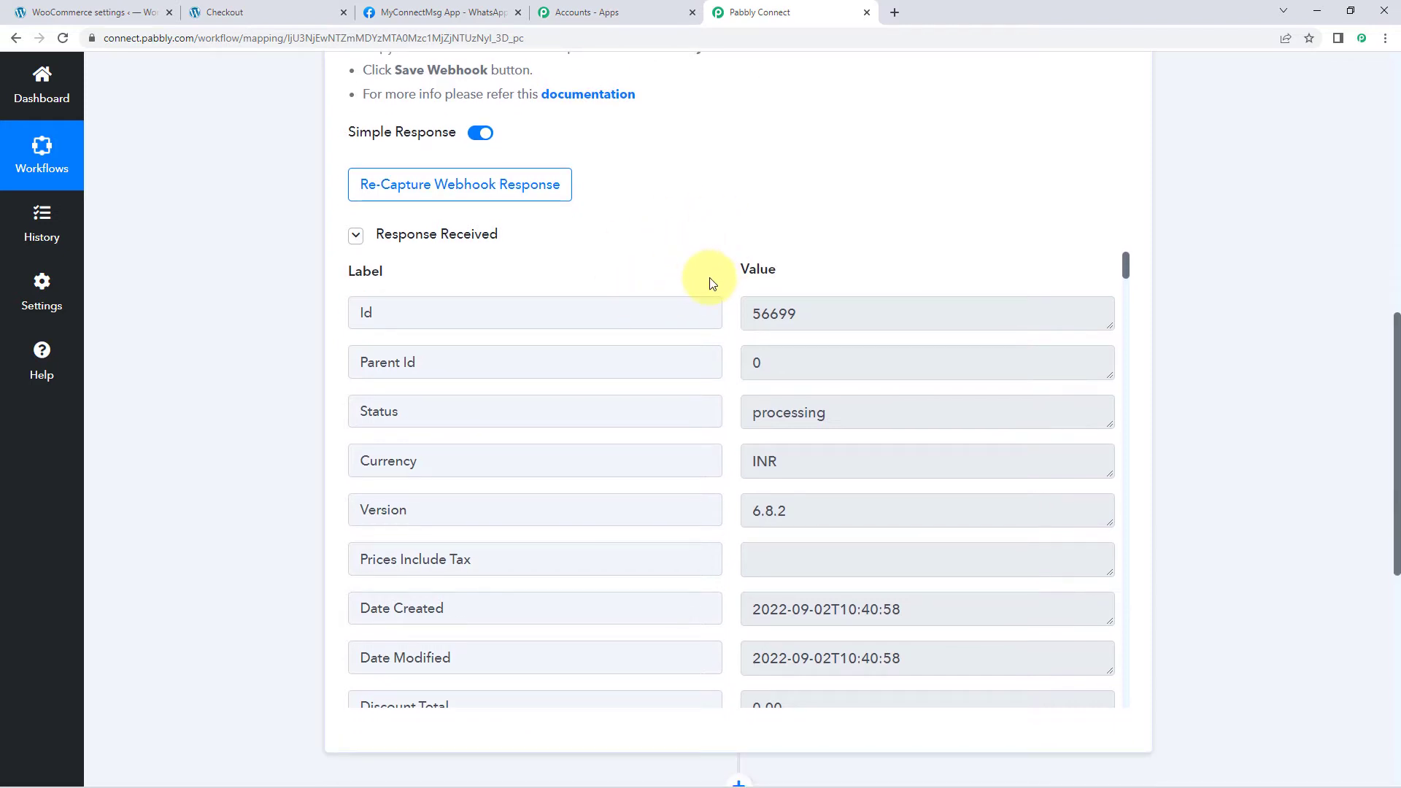
scroll(714, 281, down, 3)
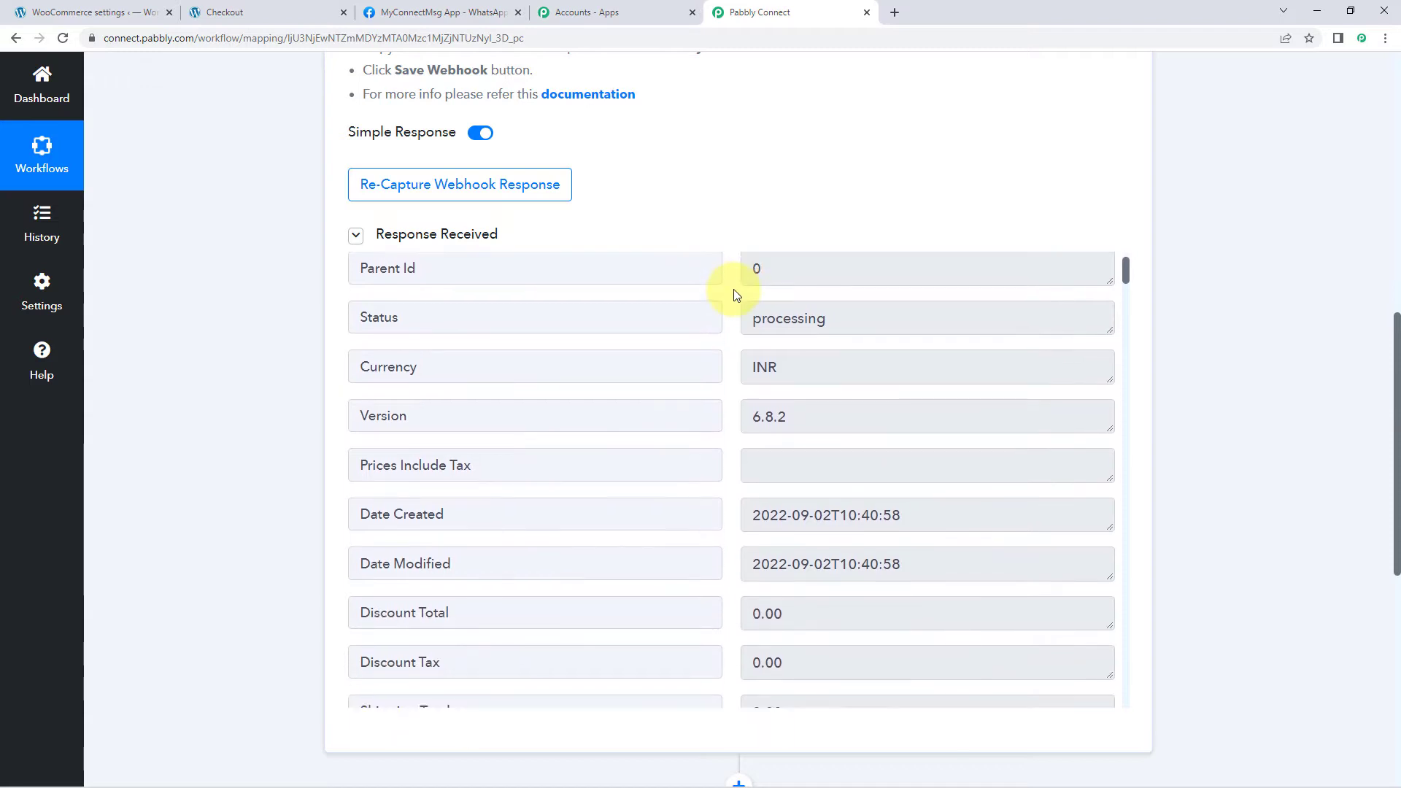
scroll(726, 314, down, 5)
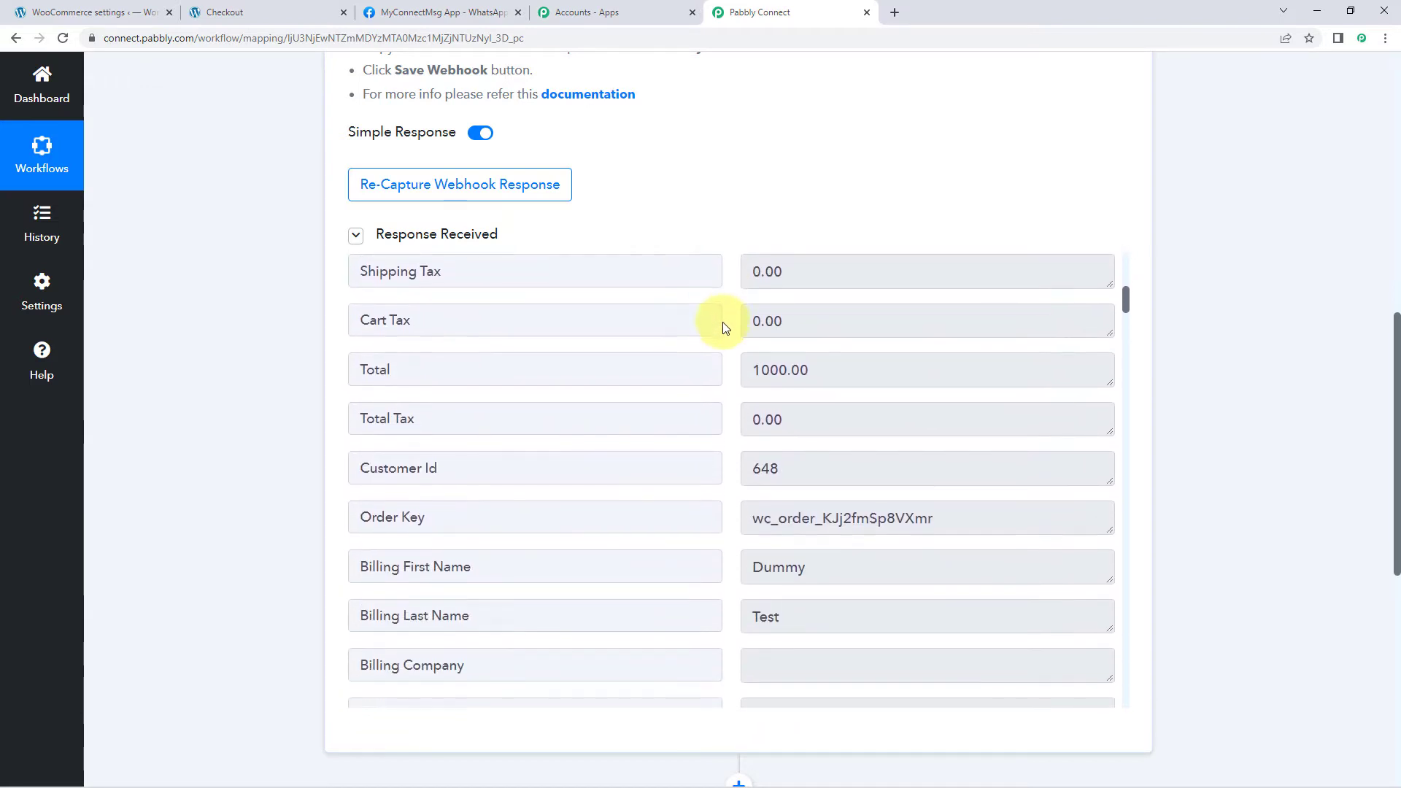
drag(832, 366, 710, 375)
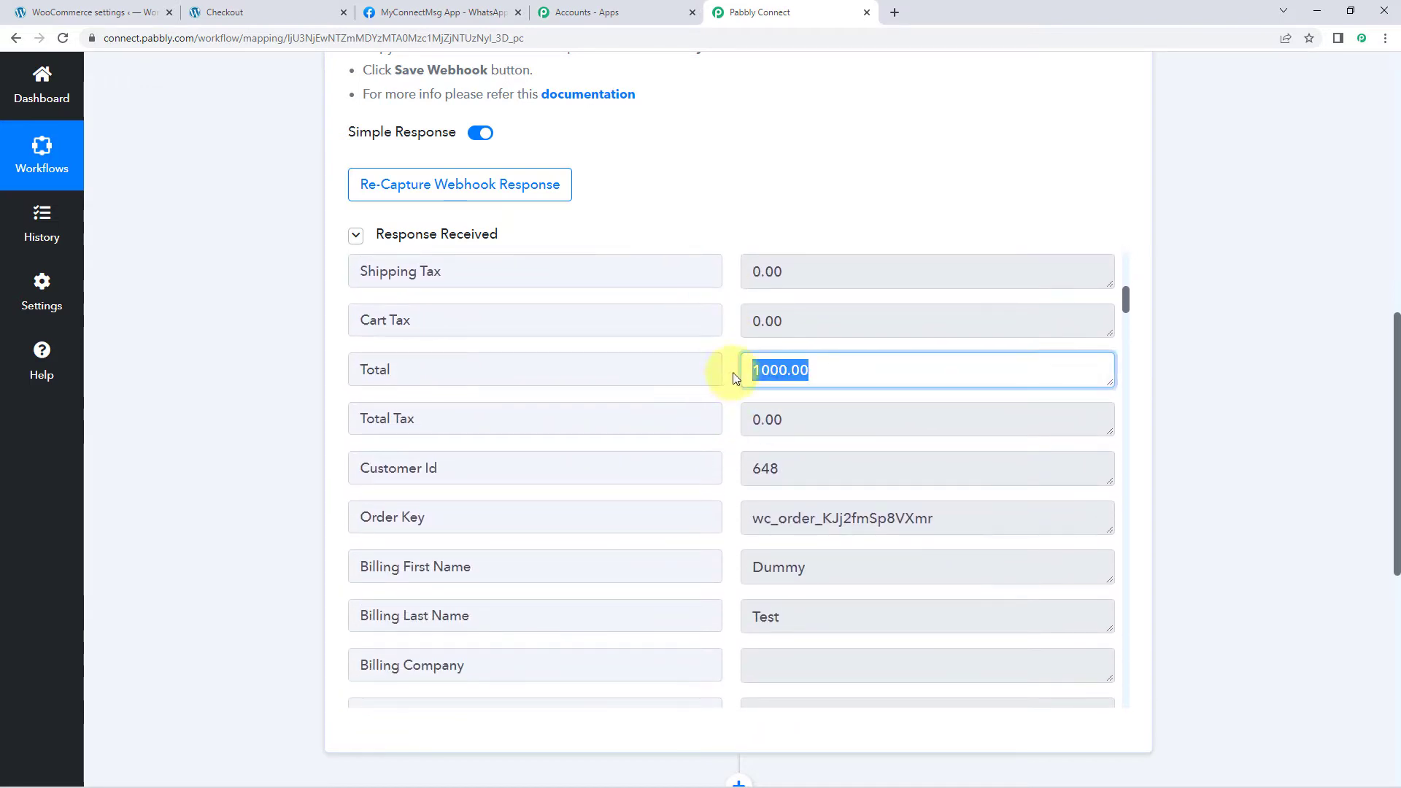
click(733, 374)
scroll(736, 376, down, 3)
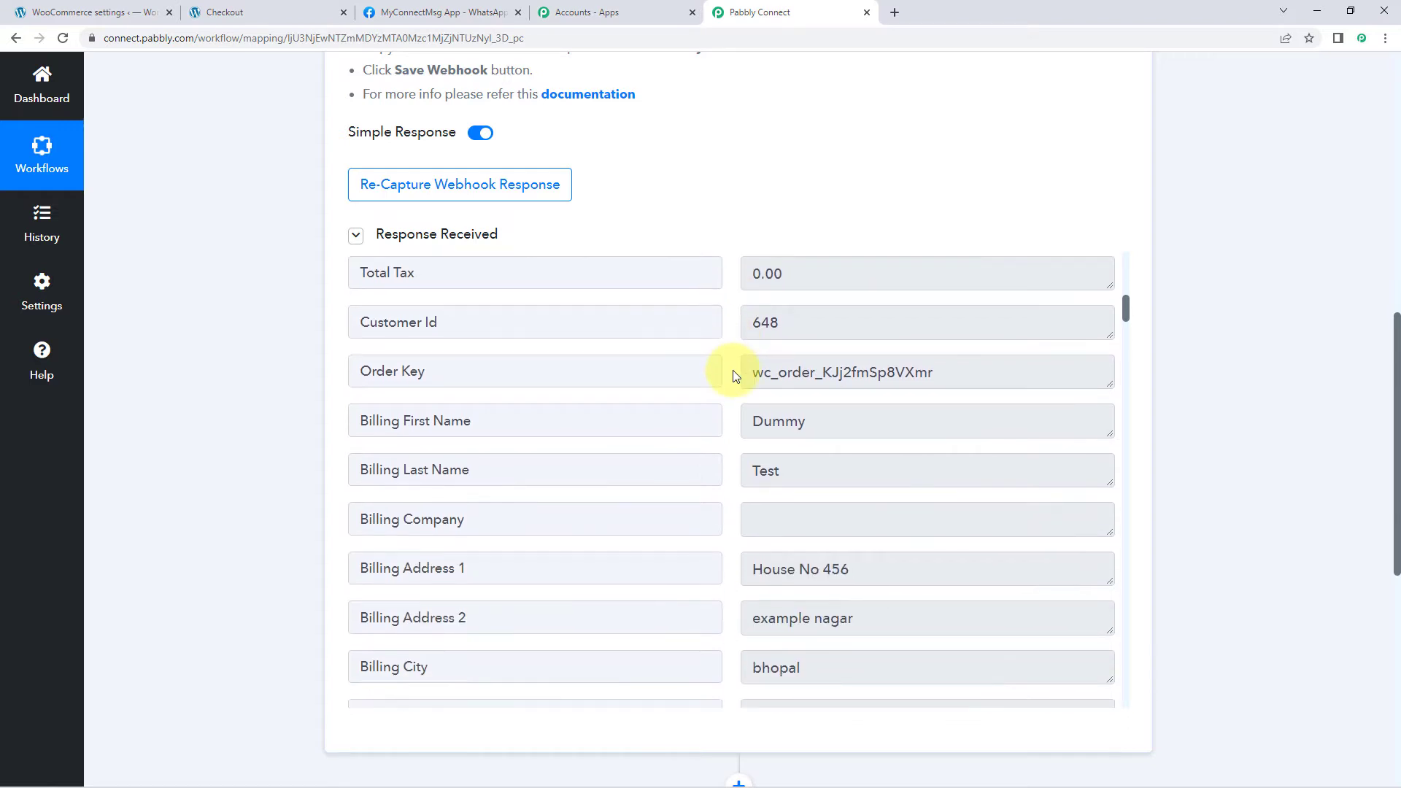
Step: Examine the customer's billing name, address, email and phone fields in the captured webhook response
click(831, 357)
double_click(832, 356)
drag(819, 397, 722, 397)
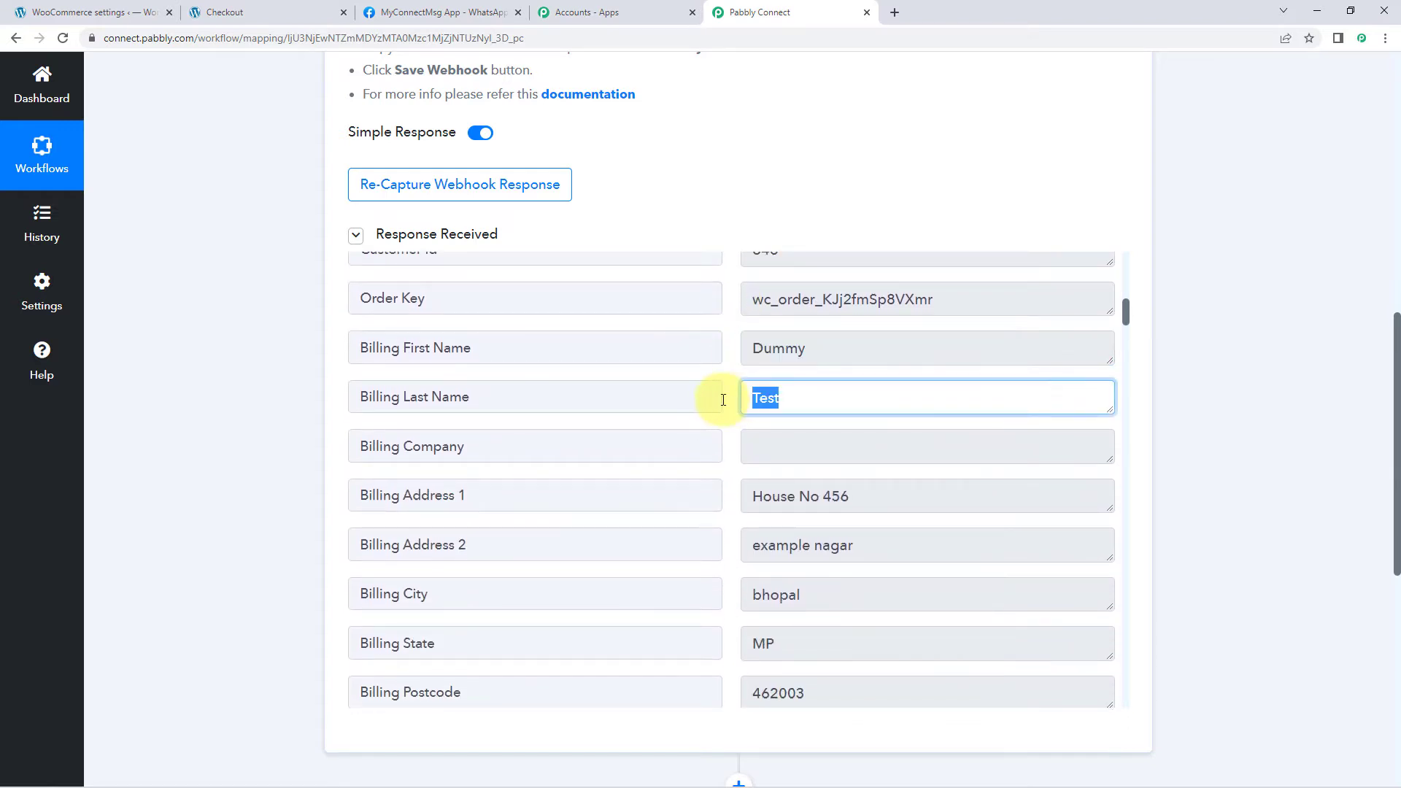
scroll(730, 410, down, 2)
scroll(728, 411, down, 1)
drag(903, 281, 723, 285)
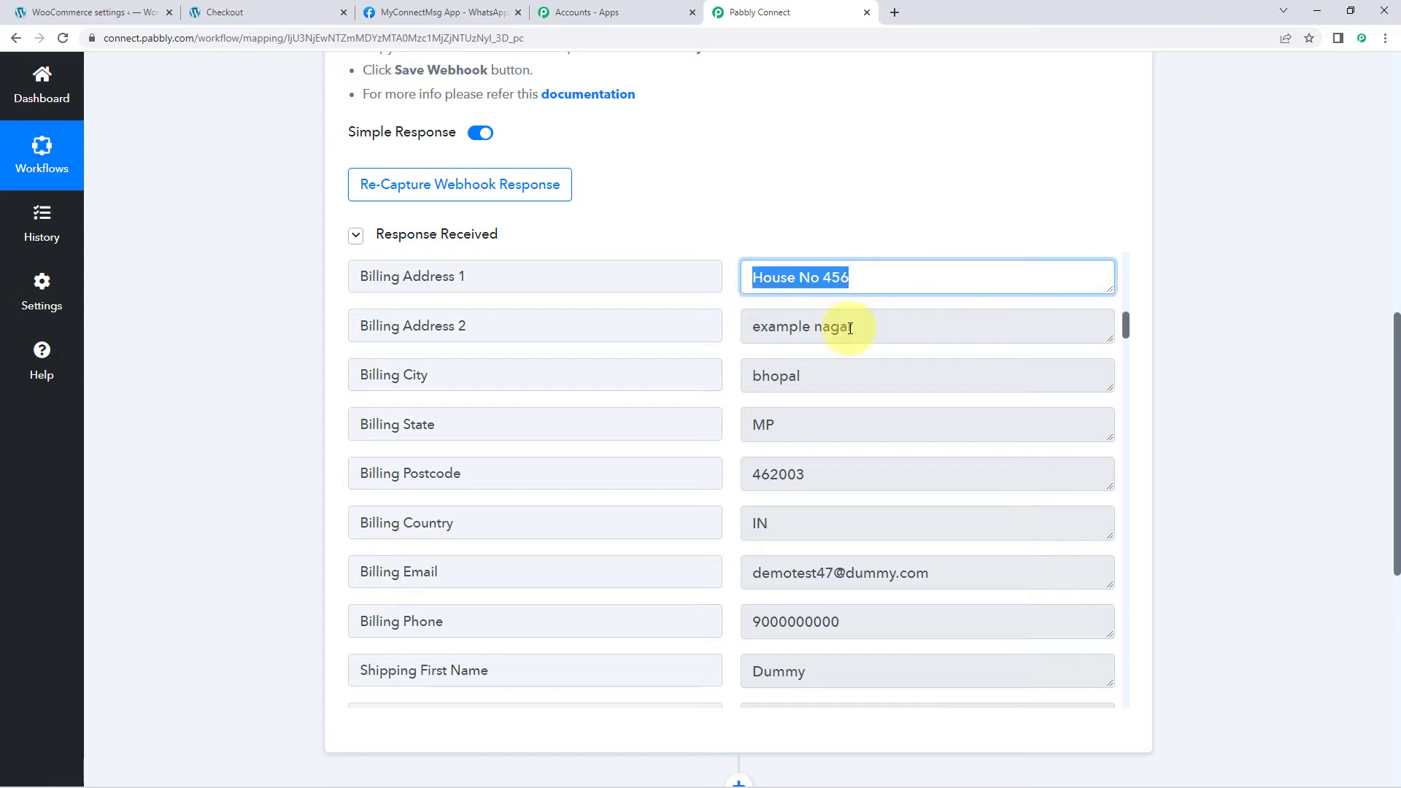
drag(854, 326, 697, 350)
drag(843, 383, 947, 449)
scroll(739, 420, down, 3)
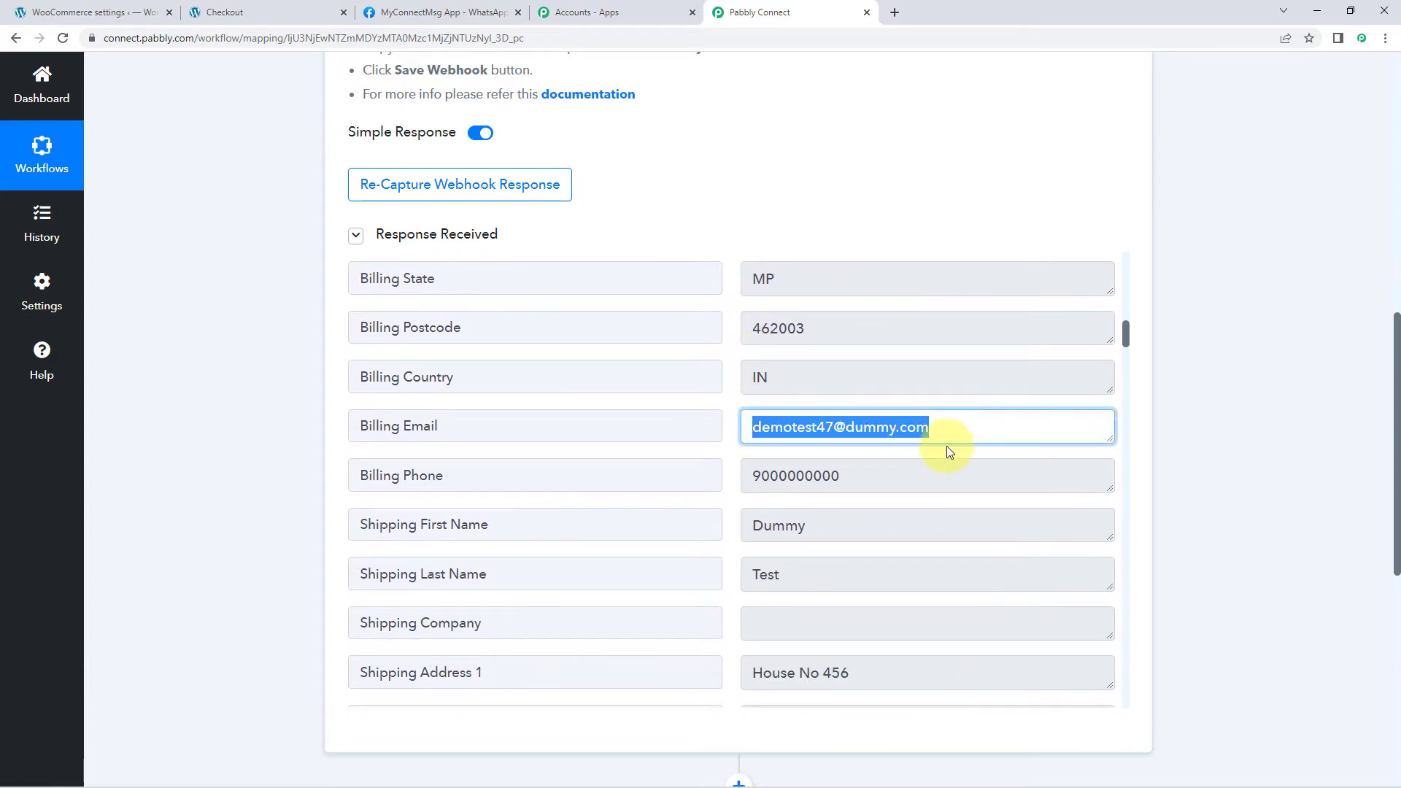
drag(876, 483, 733, 485)
Step: Look through the remaining webhook response fields to the first line item's product name and quantity
scroll(736, 474, down, 15)
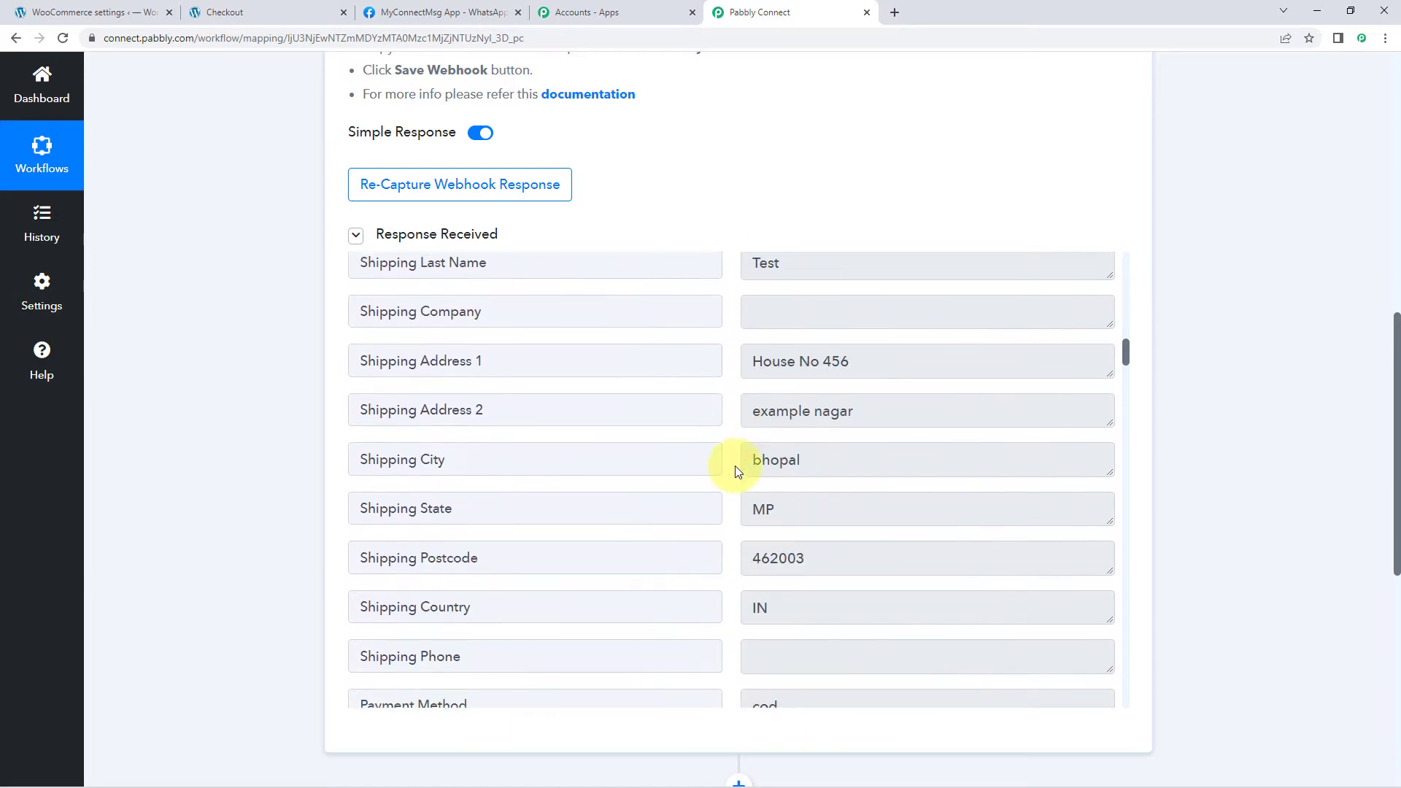
scroll(736, 460, down, 9)
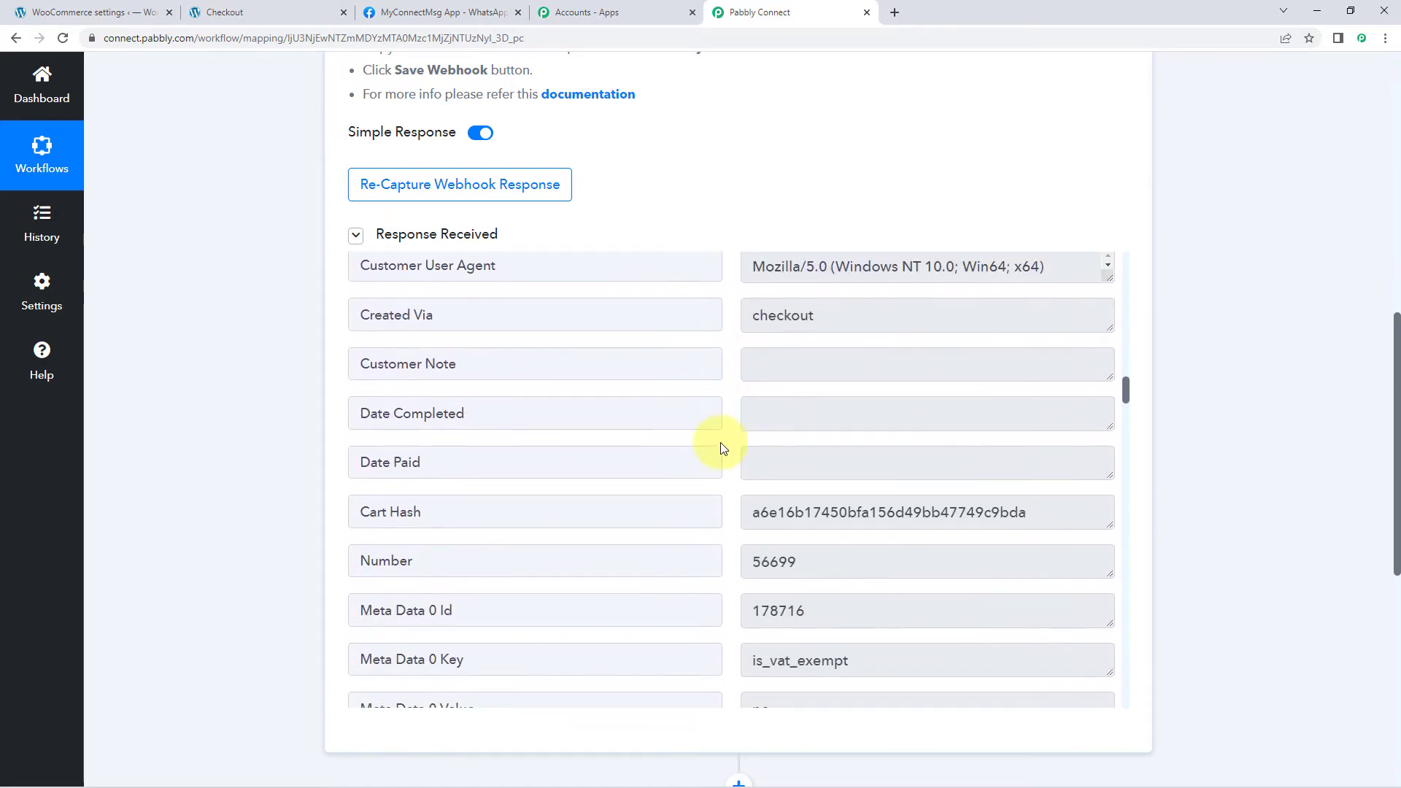
scroll(724, 447, down, 13)
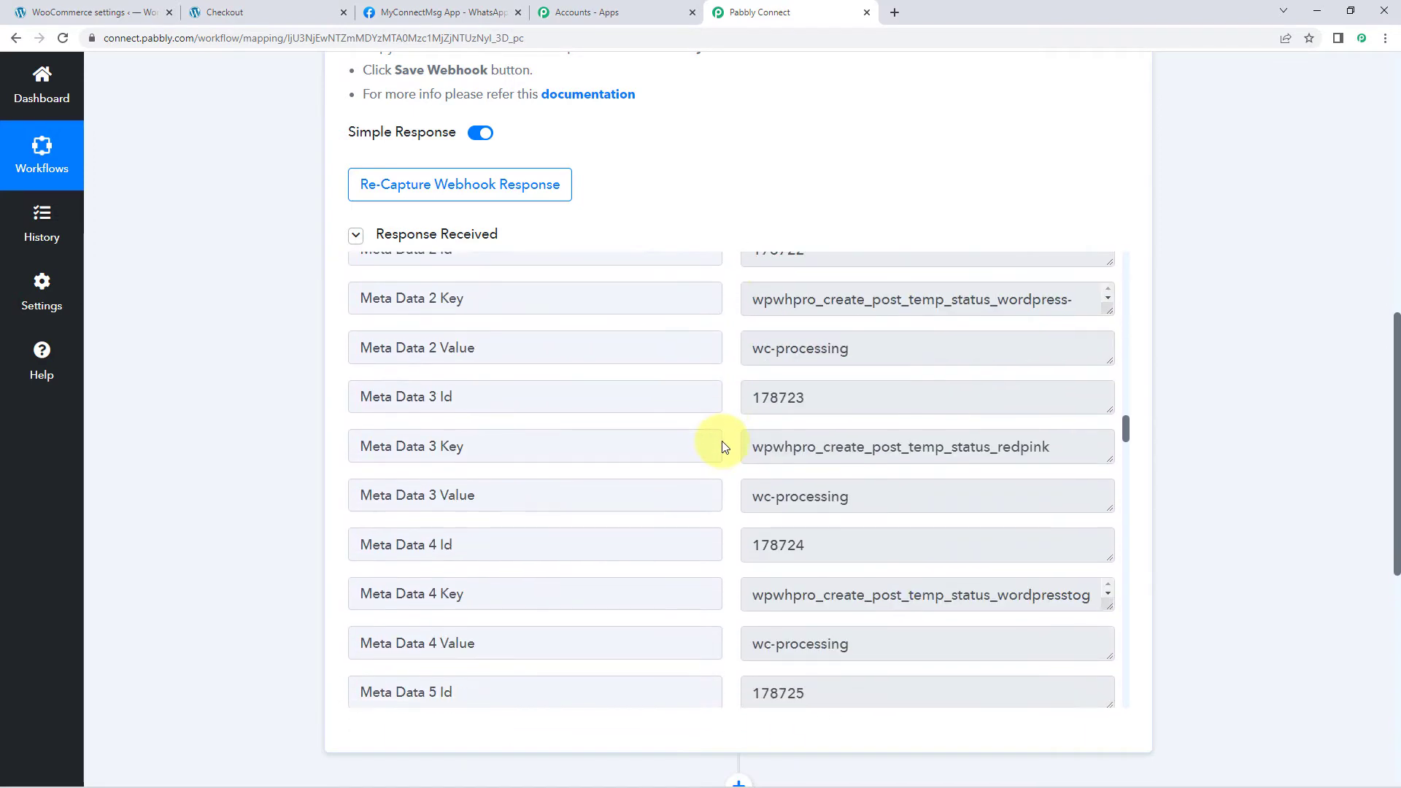
scroll(725, 447, down, 9)
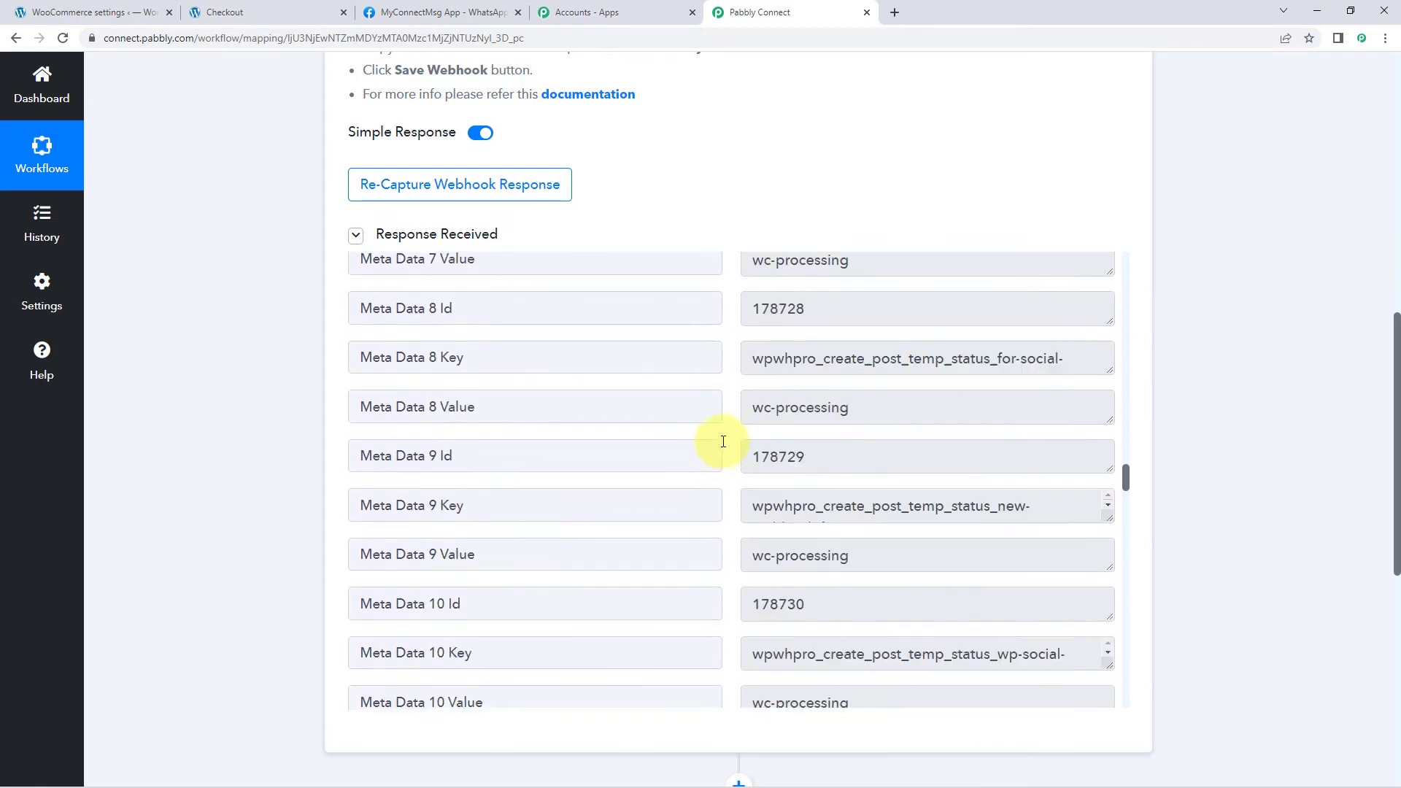
scroll(723, 442, down, 16)
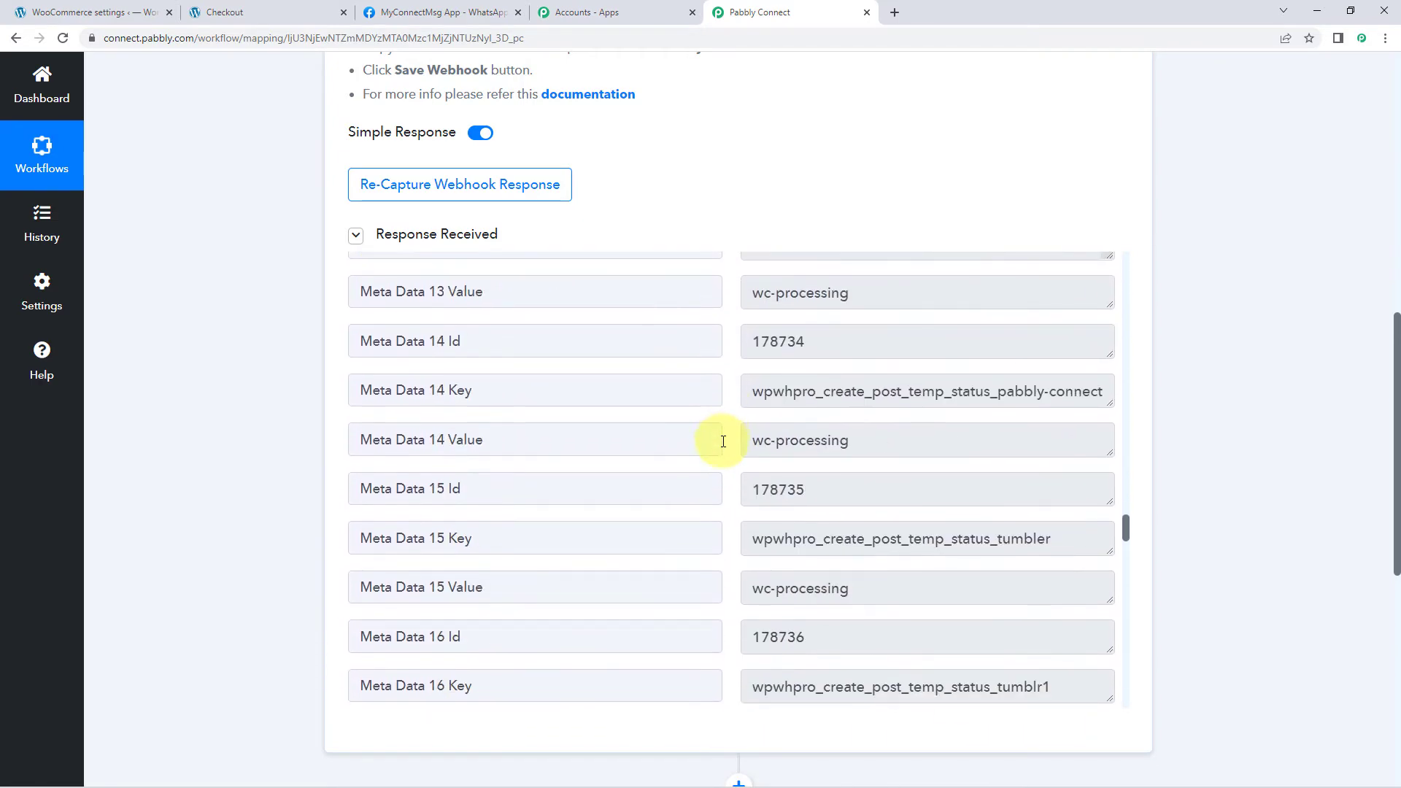
scroll(724, 441, down, 9)
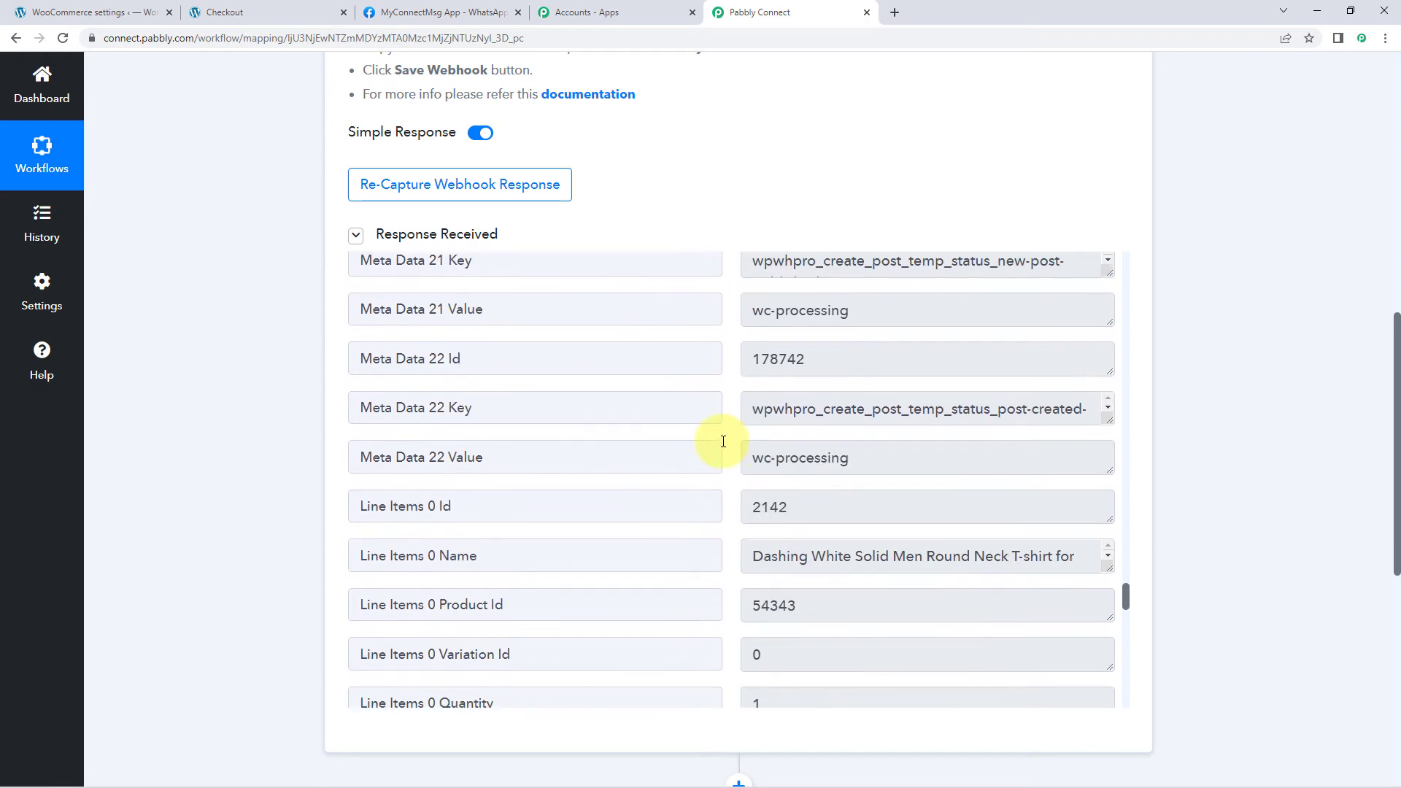
drag(752, 411, 1123, 401)
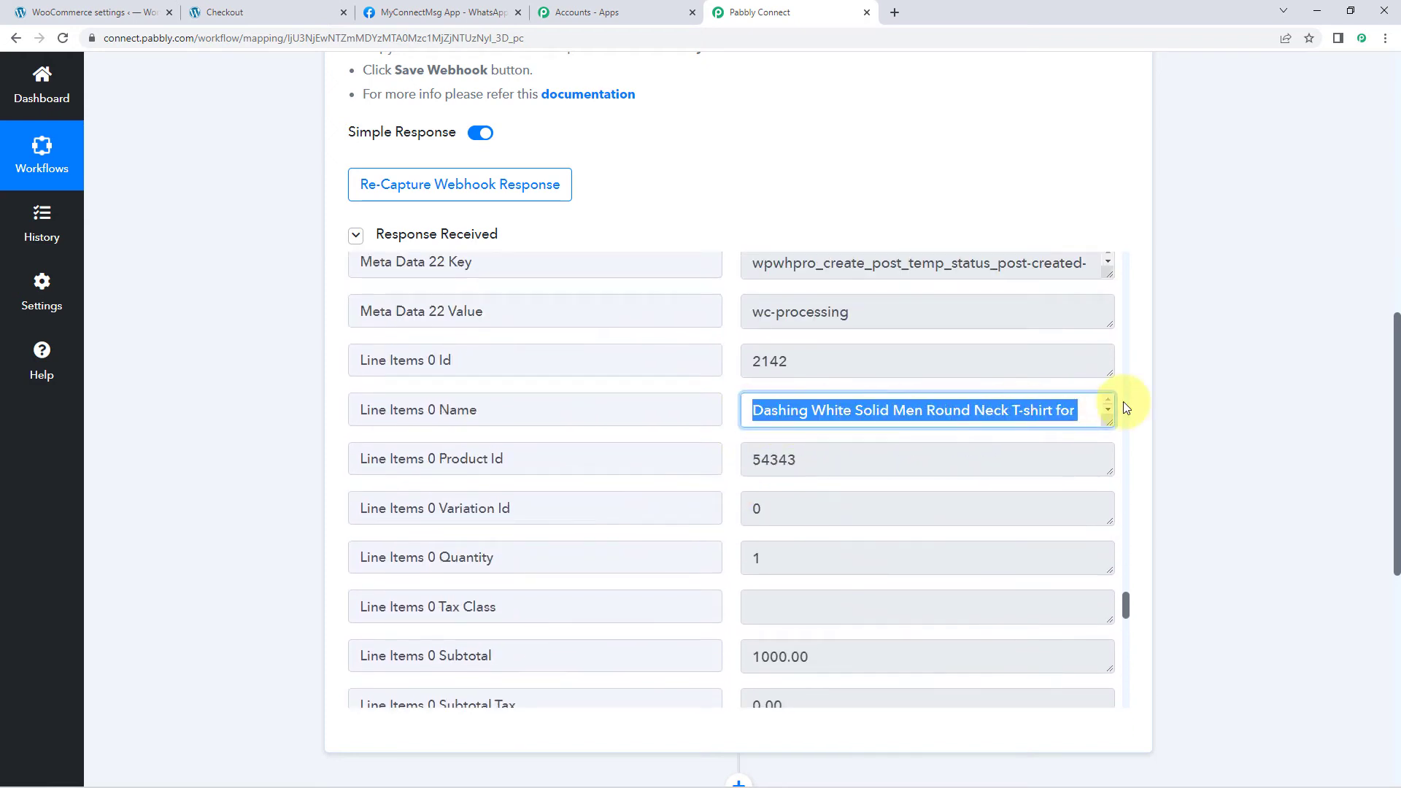
drag(803, 557, 626, 522)
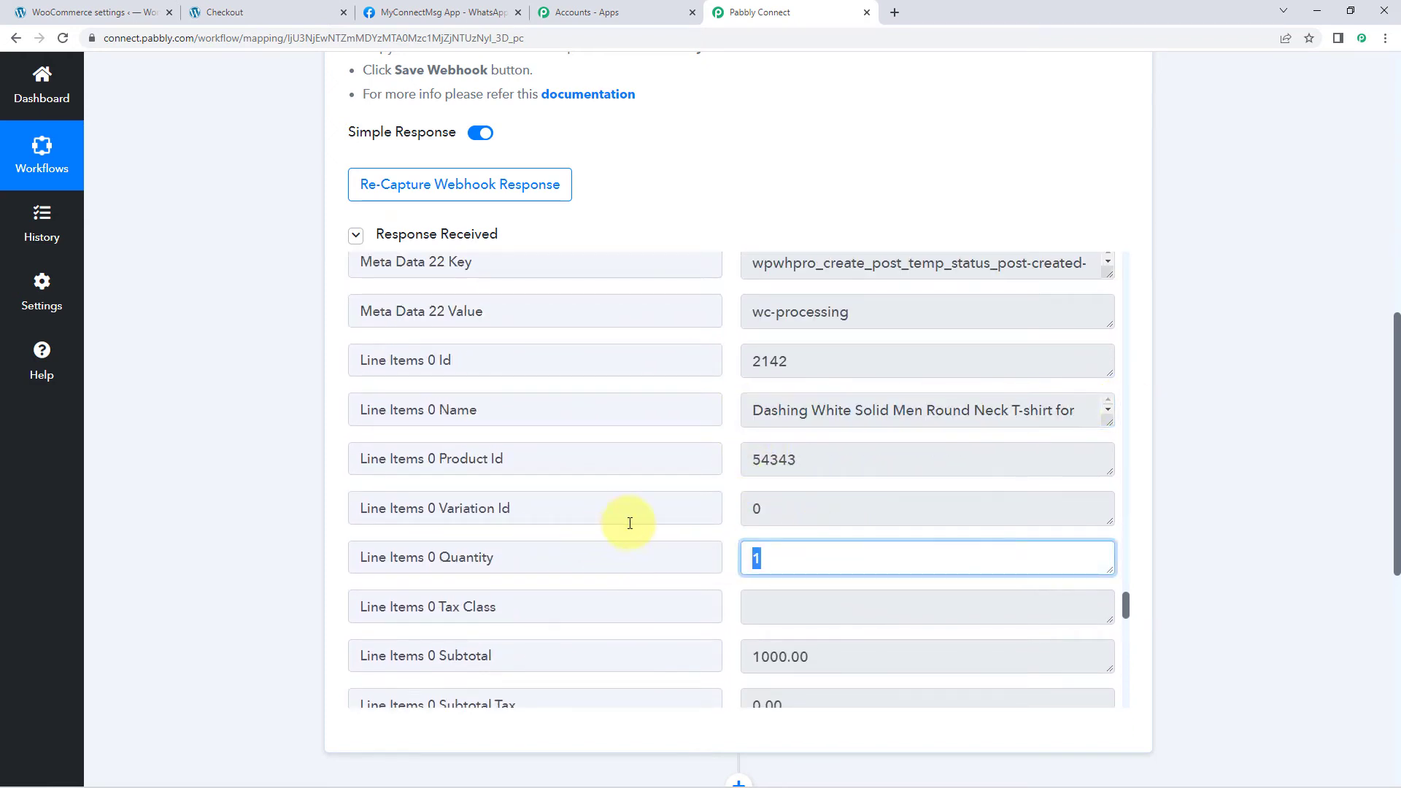
click(731, 496)
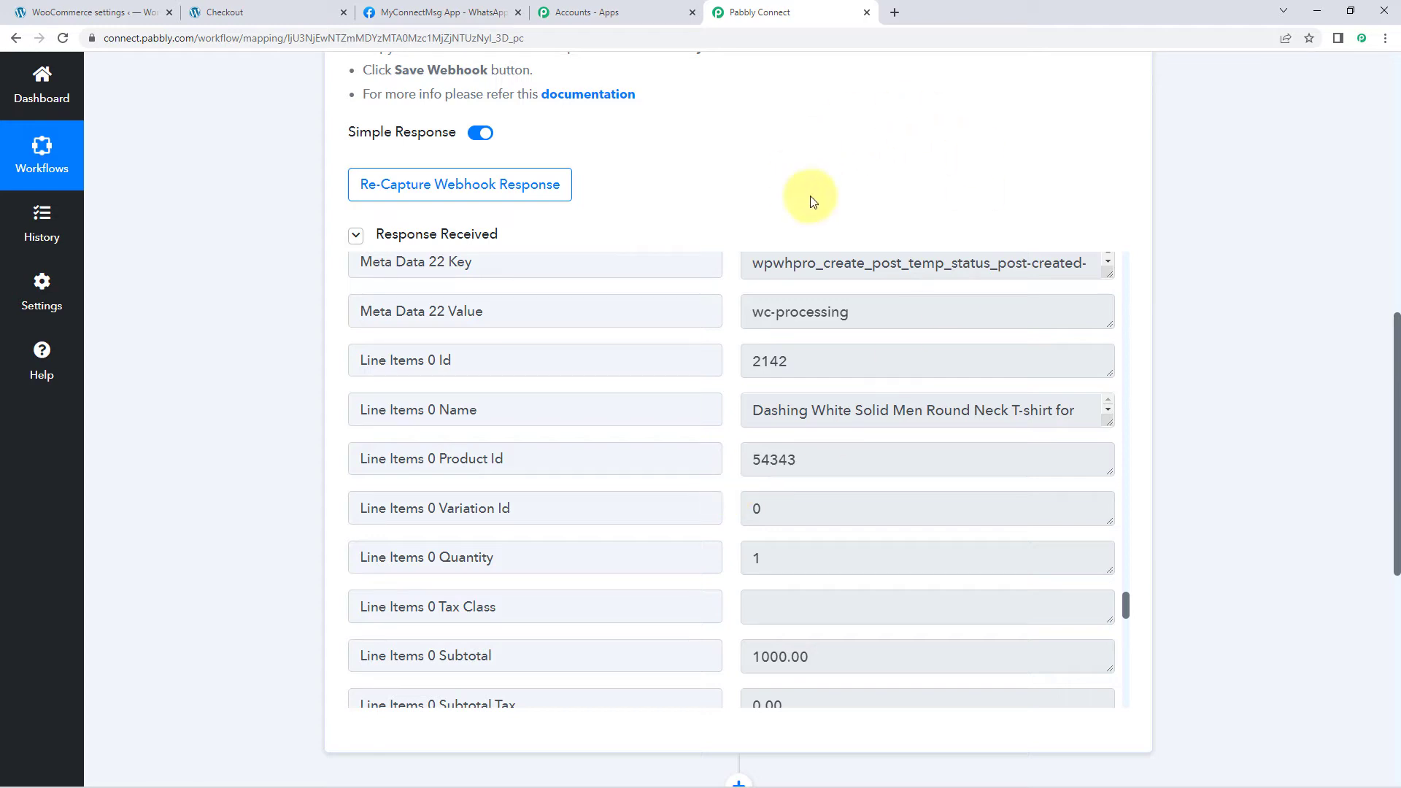
Step: Set the workflow's second step to WhatsApp Cloud API with the Send Template Message action event
scroll(1179, 208, down, 8)
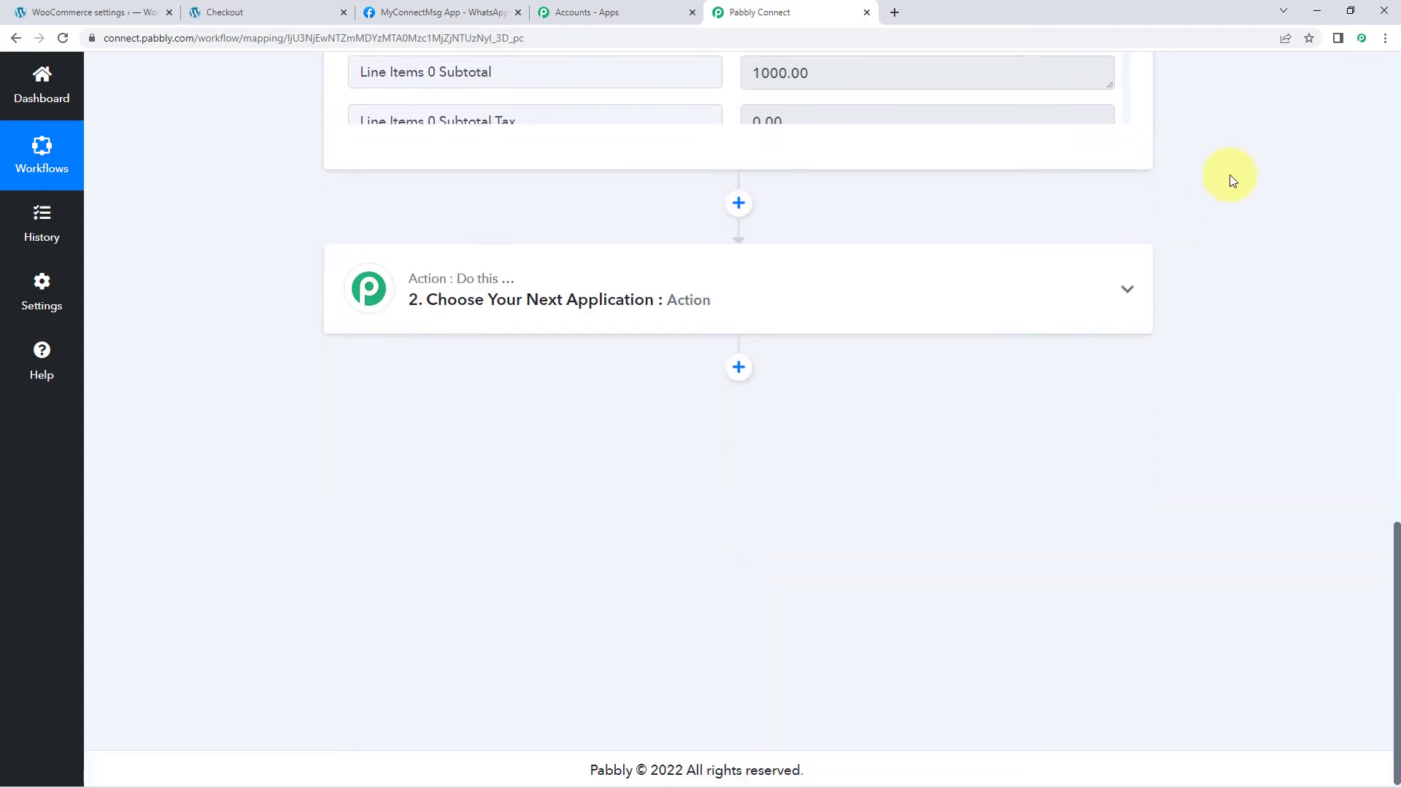
click(661, 278)
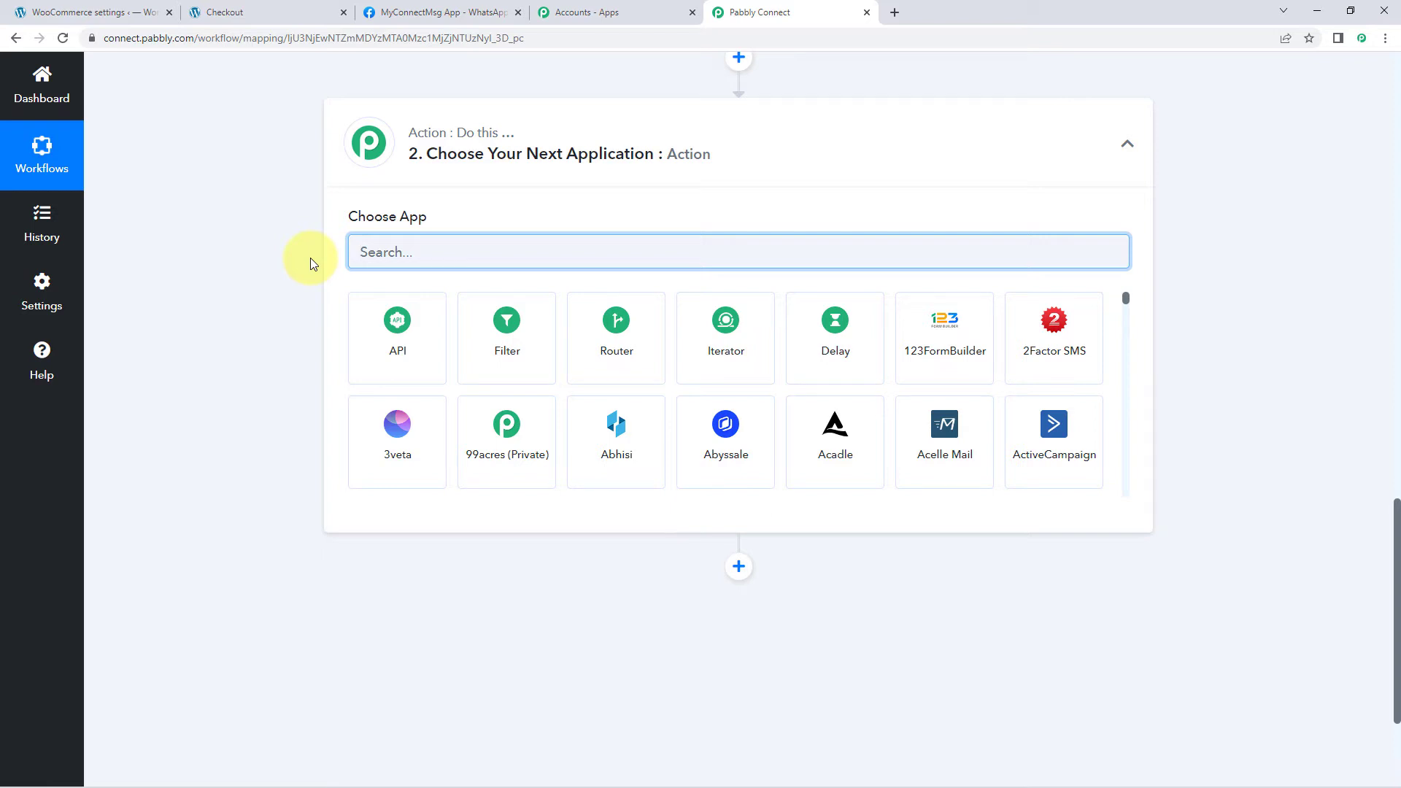
text(Whats)
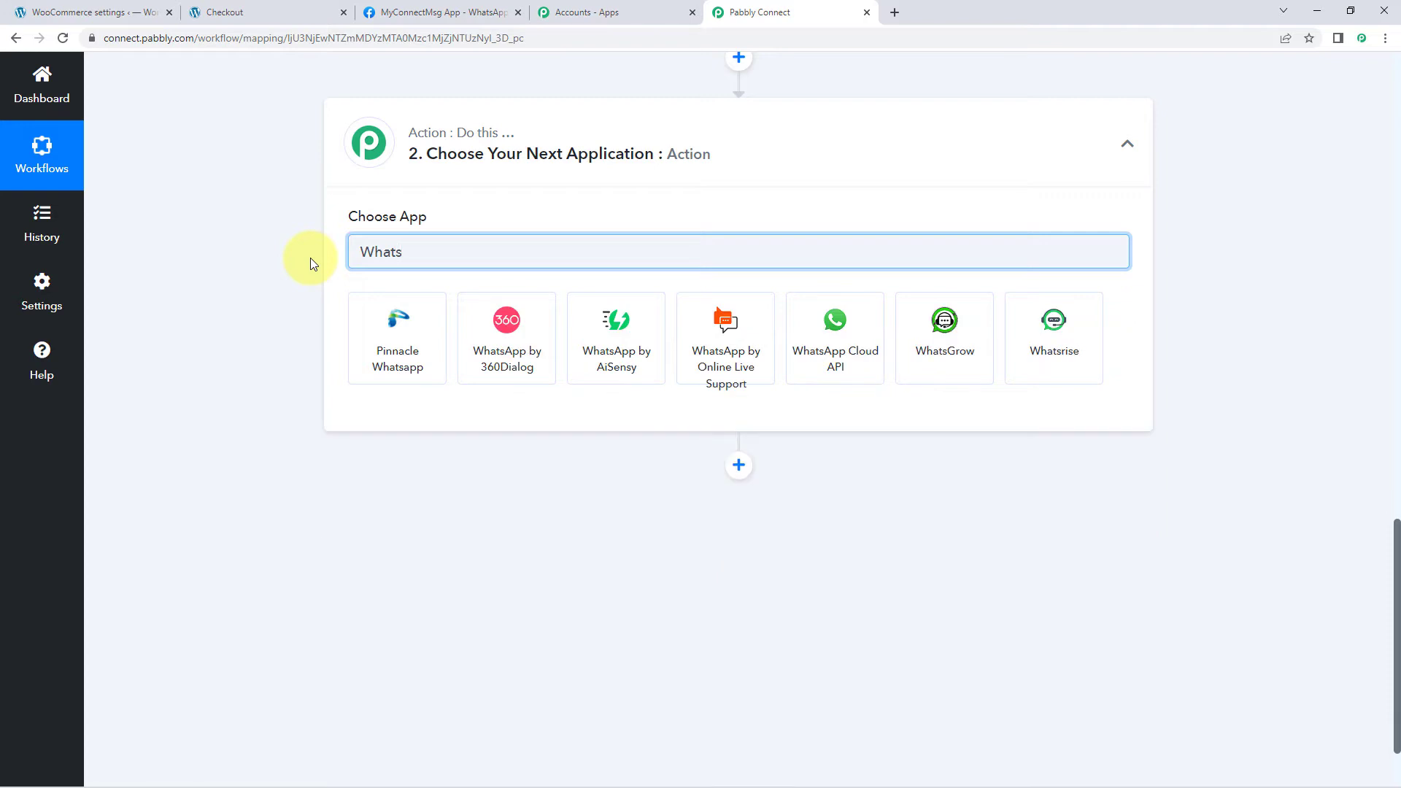
click(854, 316)
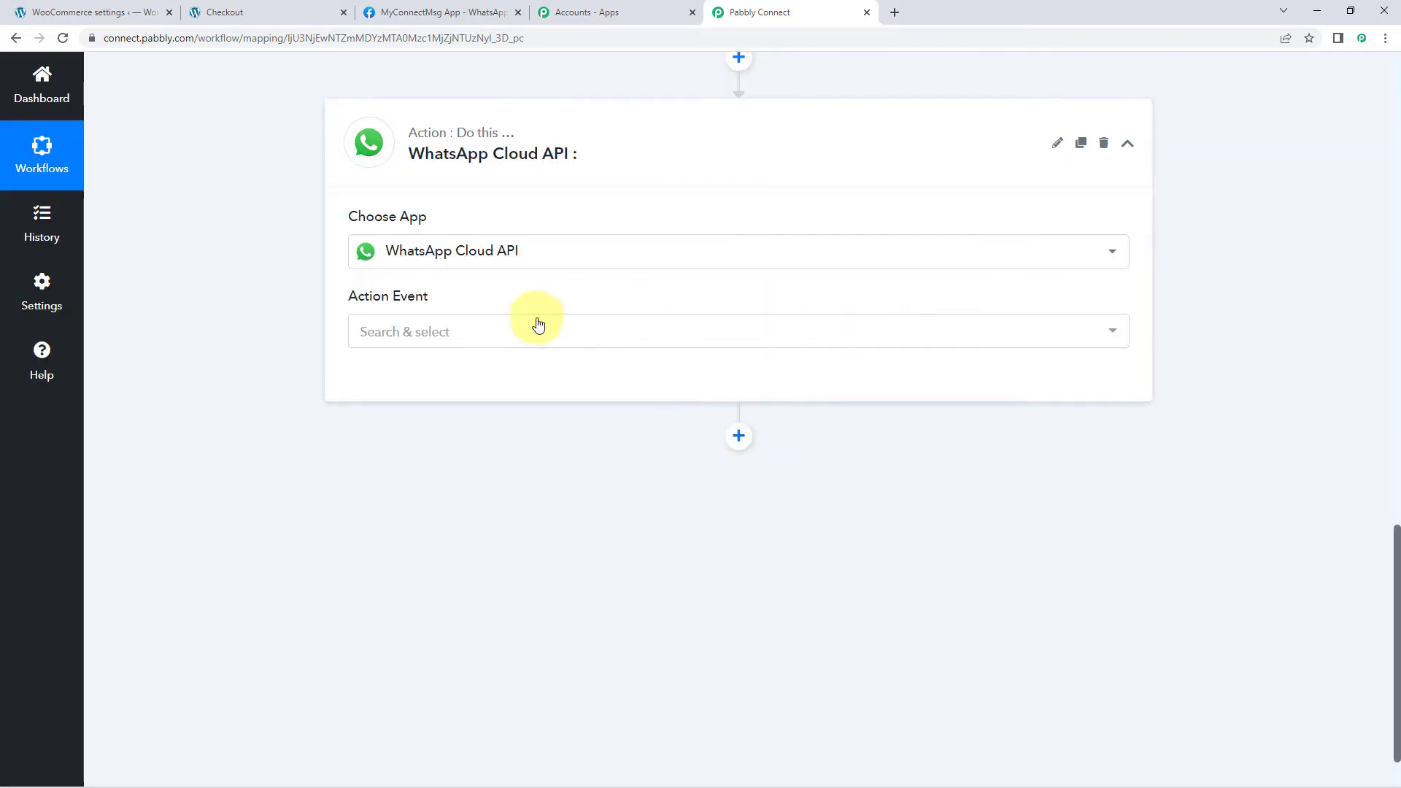
click(471, 334)
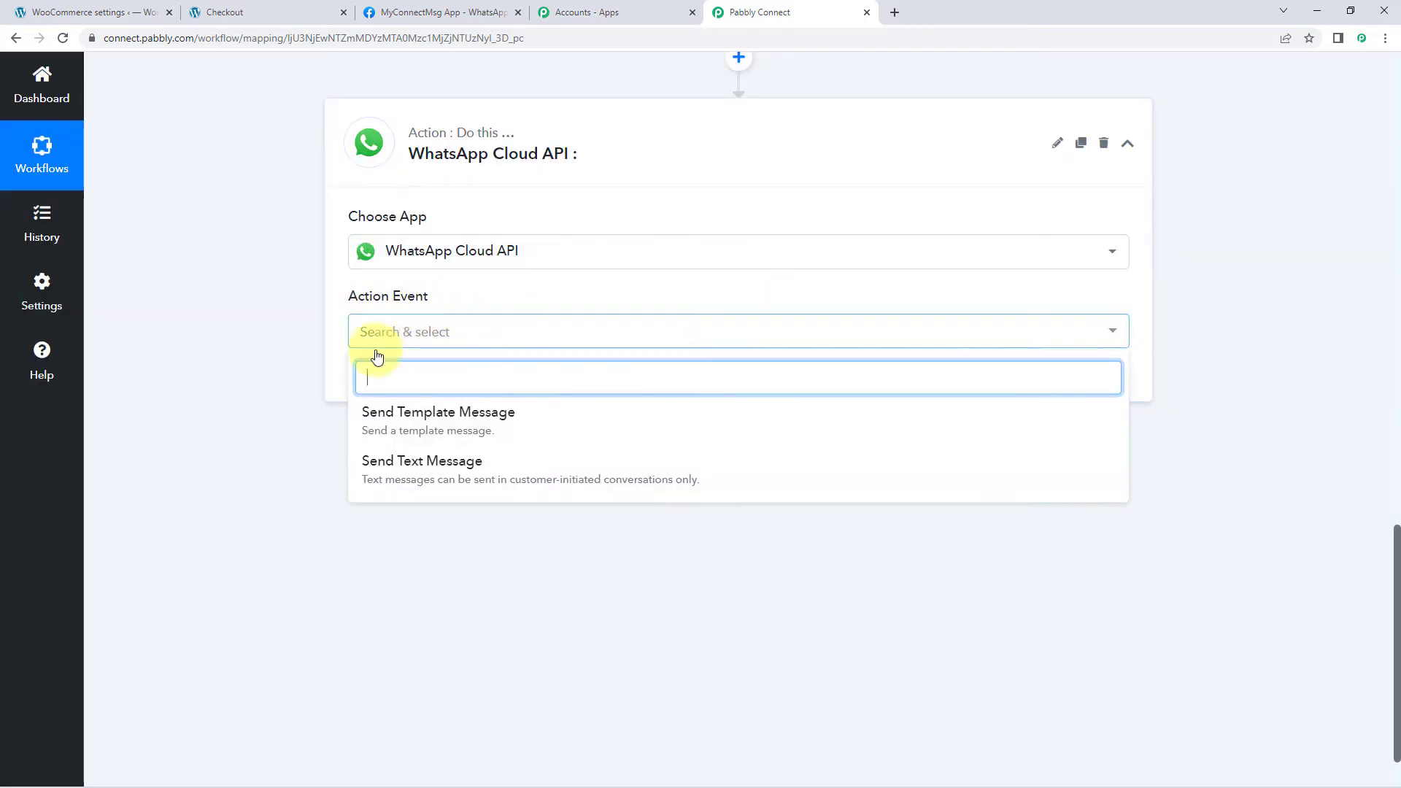
click(535, 431)
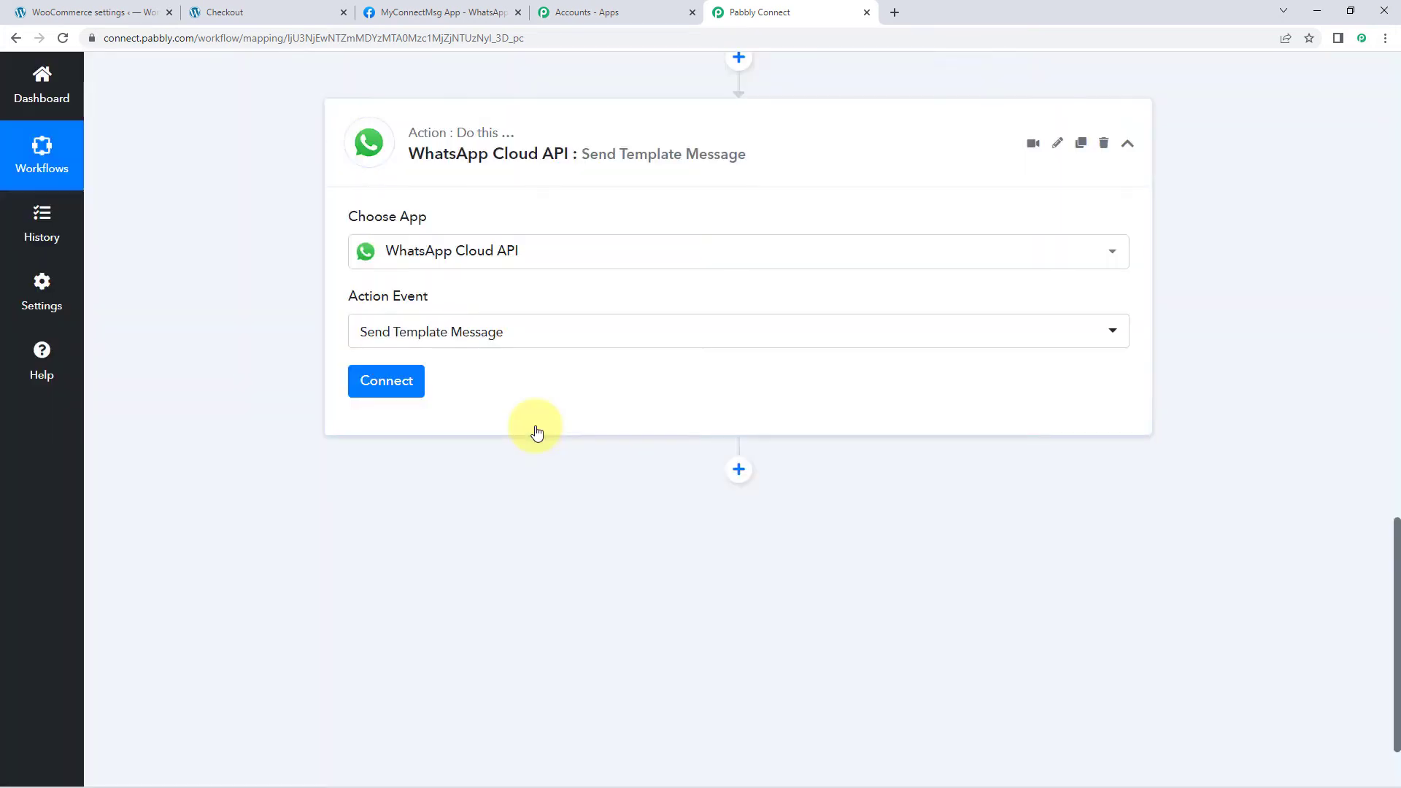
Step: Start adding a new WhatsApp Cloud API connection for the action and review the credentials it requires
click(409, 390)
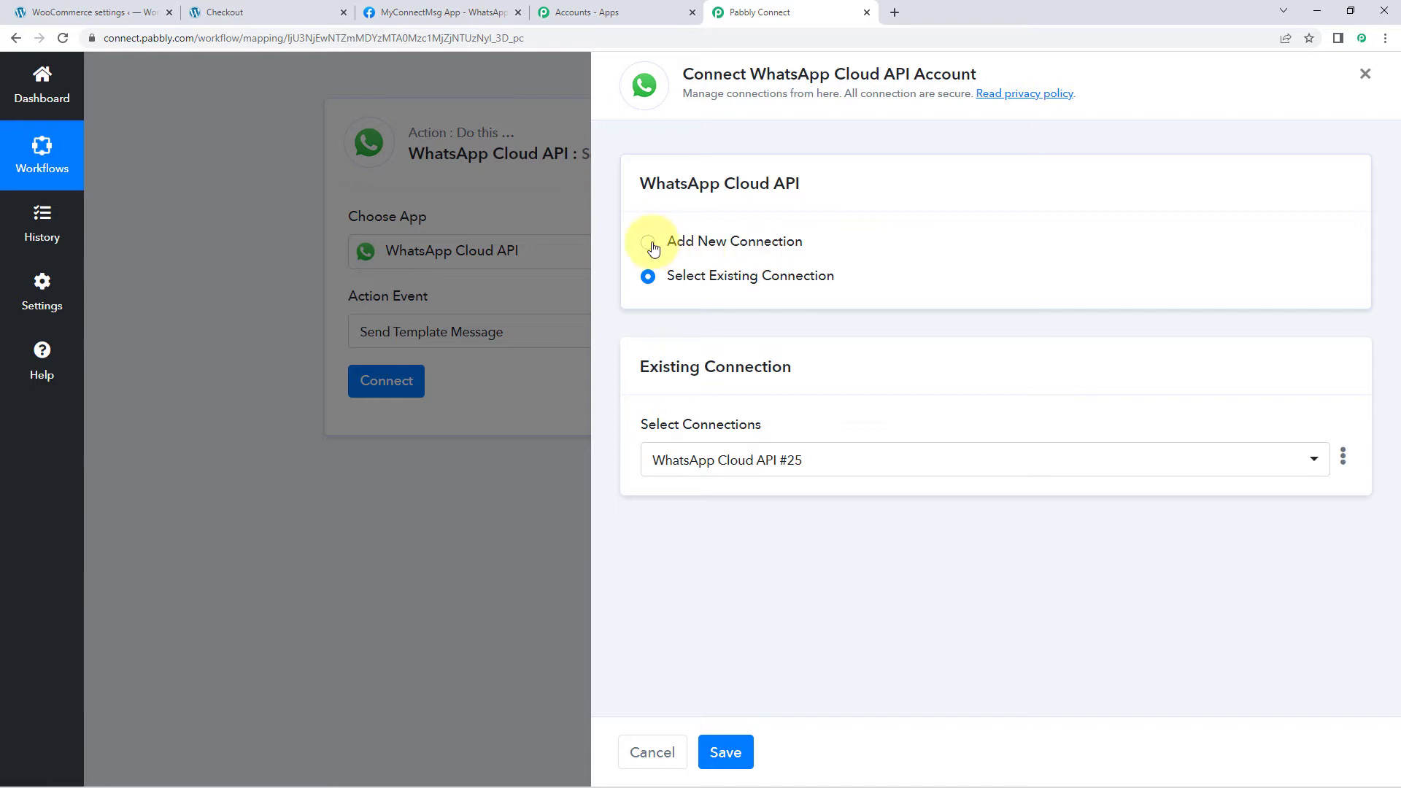
click(647, 243)
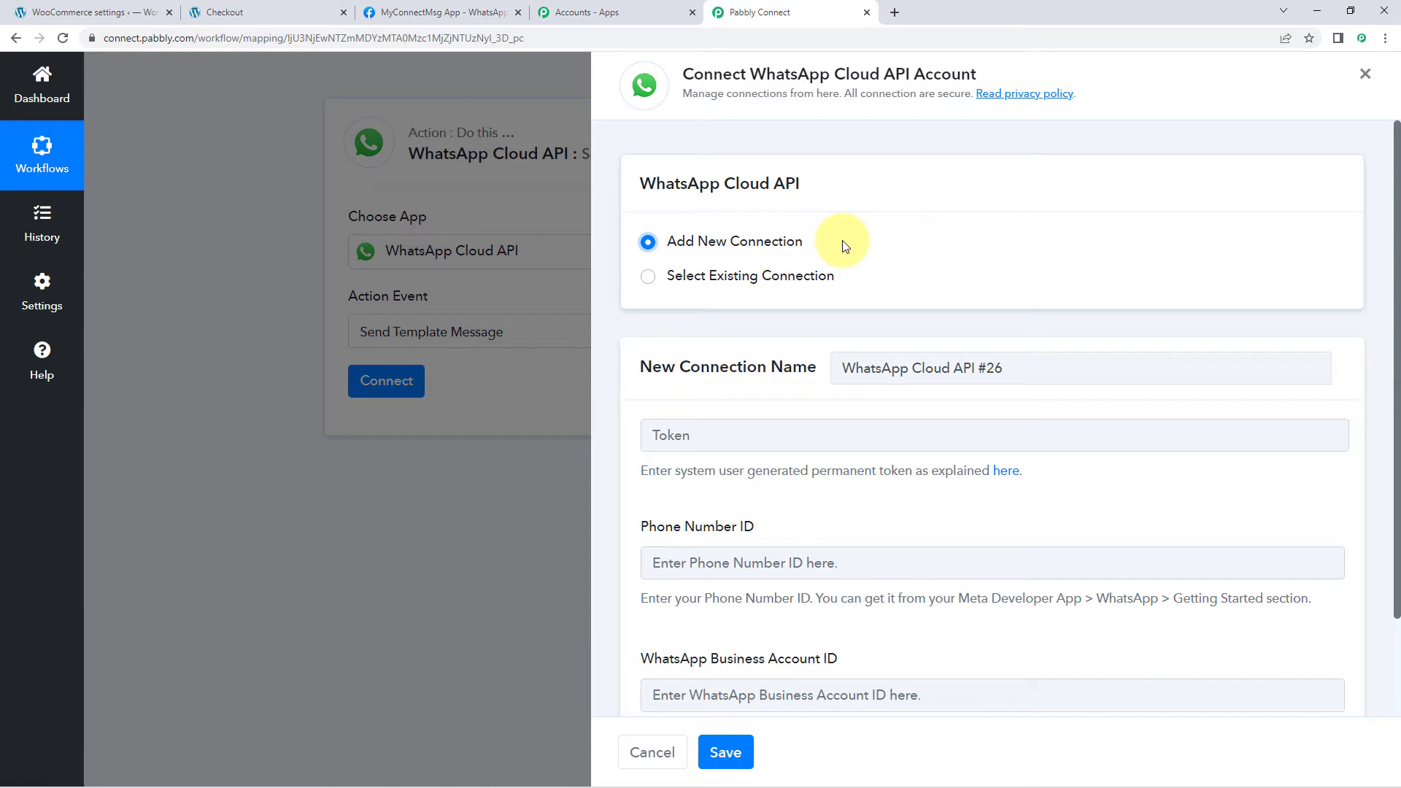
scroll(818, 306, down, 1)
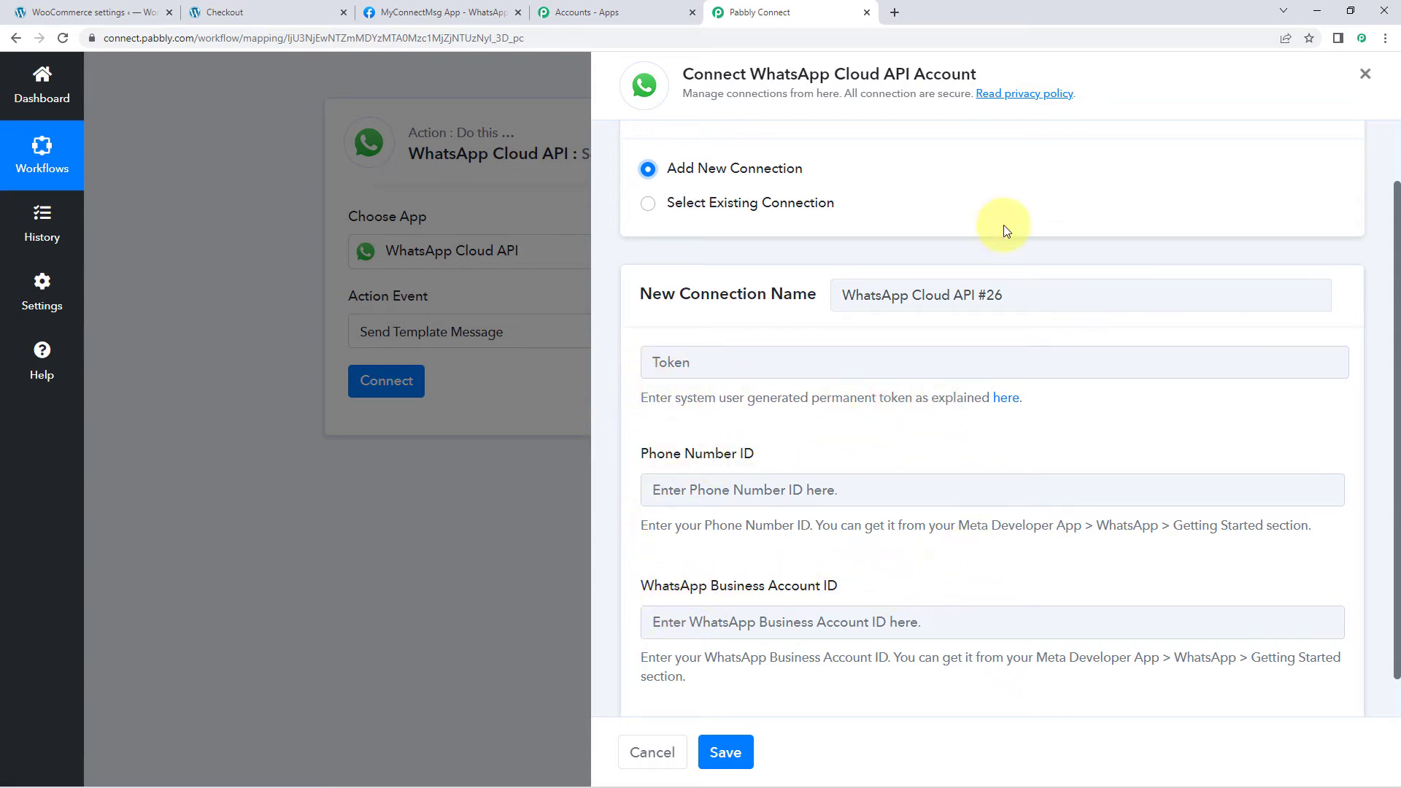
scroll(948, 263, up, 1)
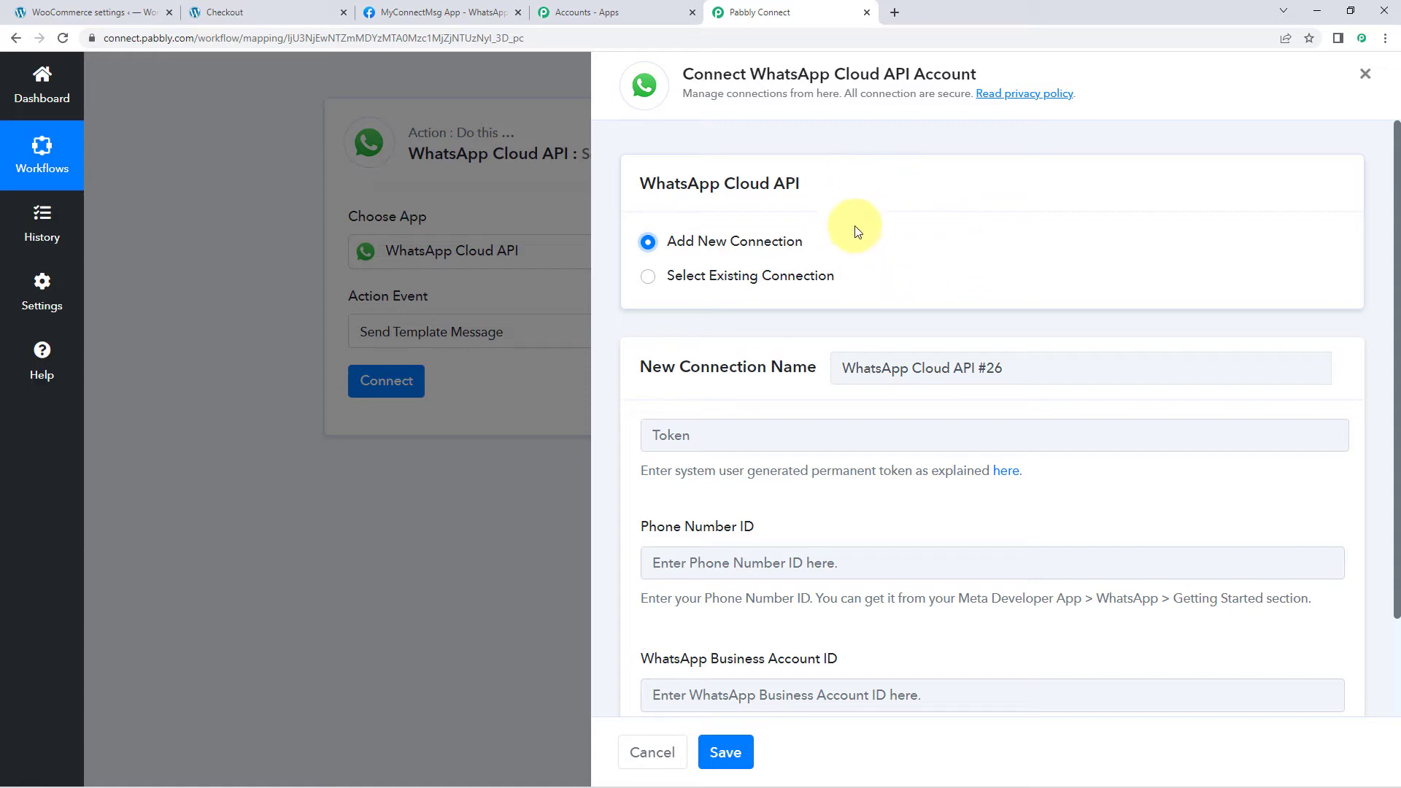
Step: Switch to the Meta for Developers app page and locate the temporary access token, phone number ID and WhatsApp Business account ID
click(465, 11)
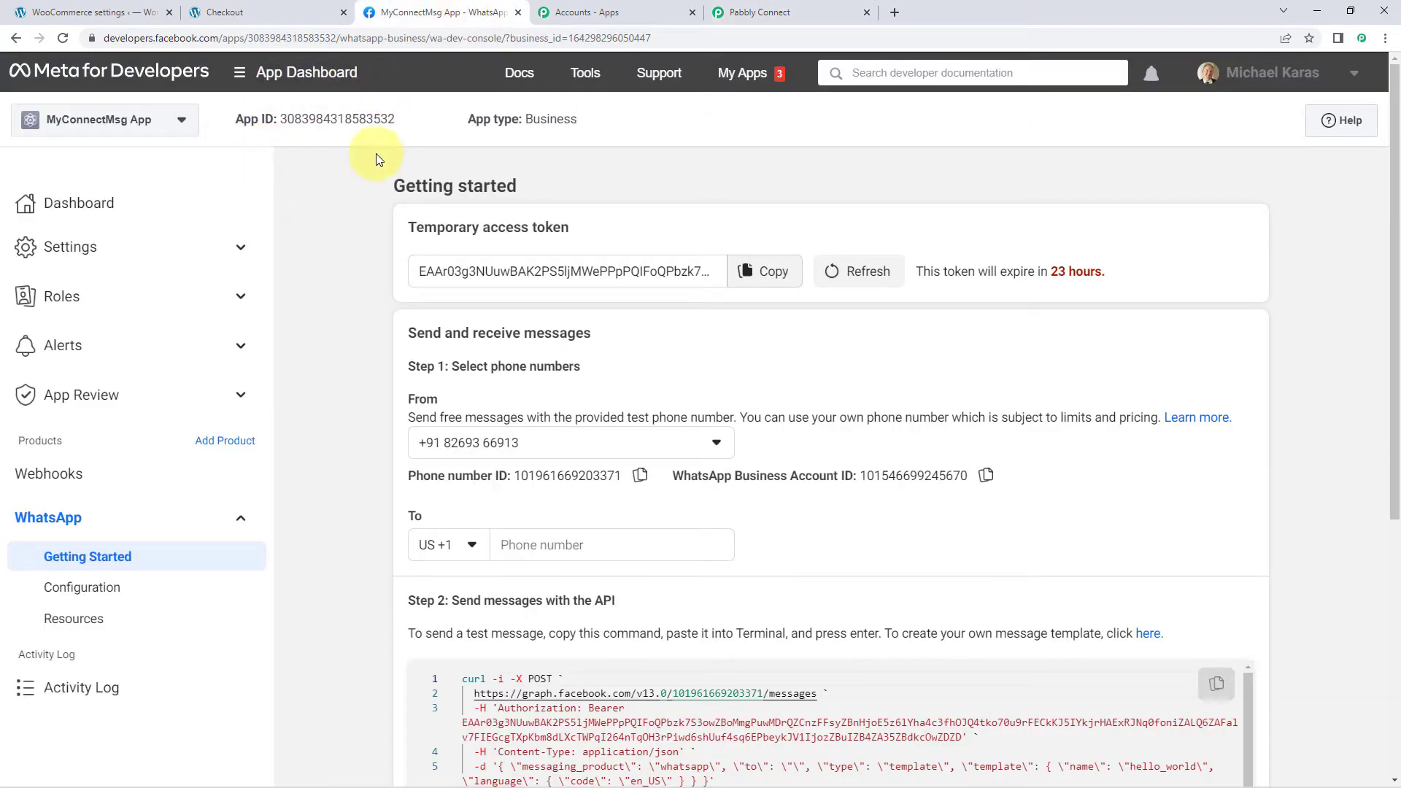
scroll(337, 197, down, 1)
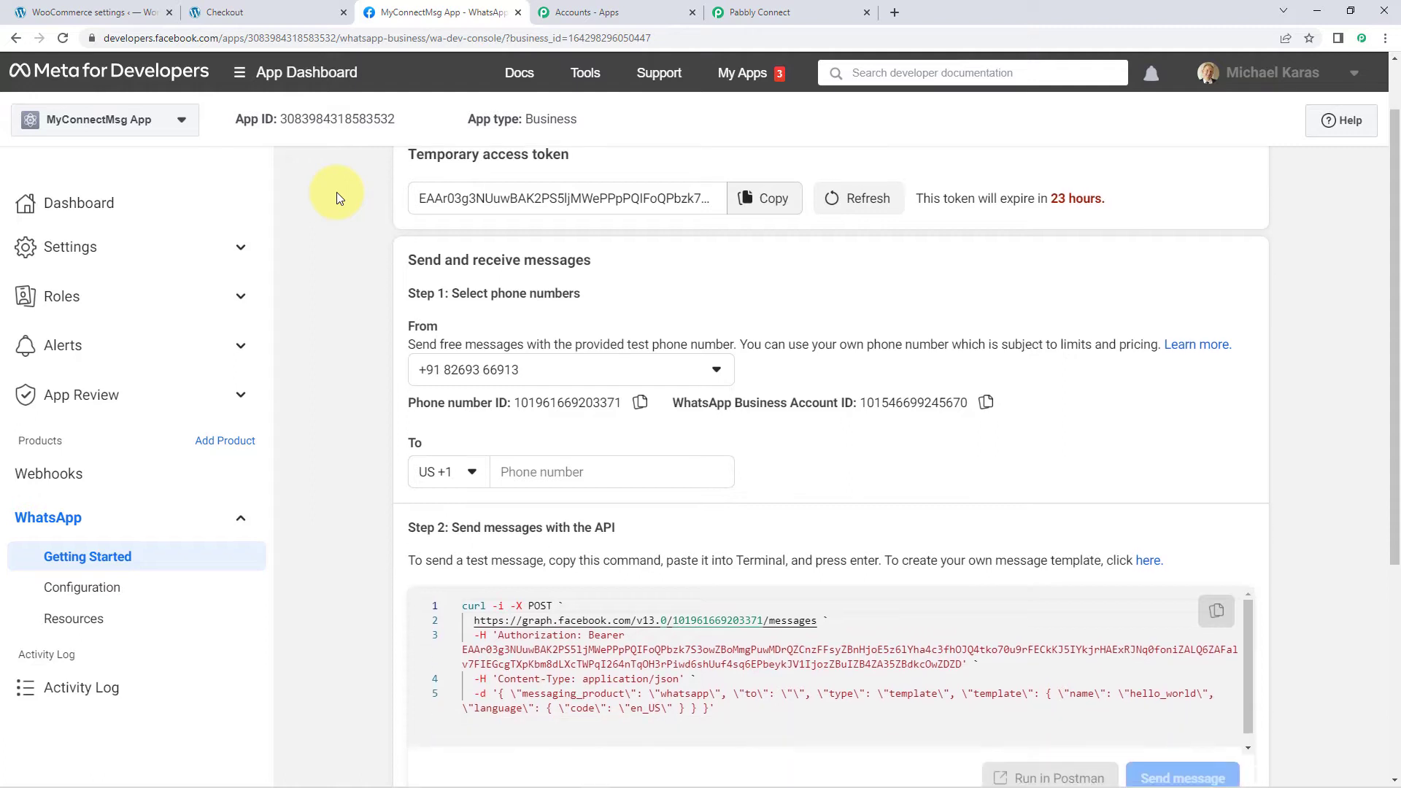
scroll(336, 197, up, 1)
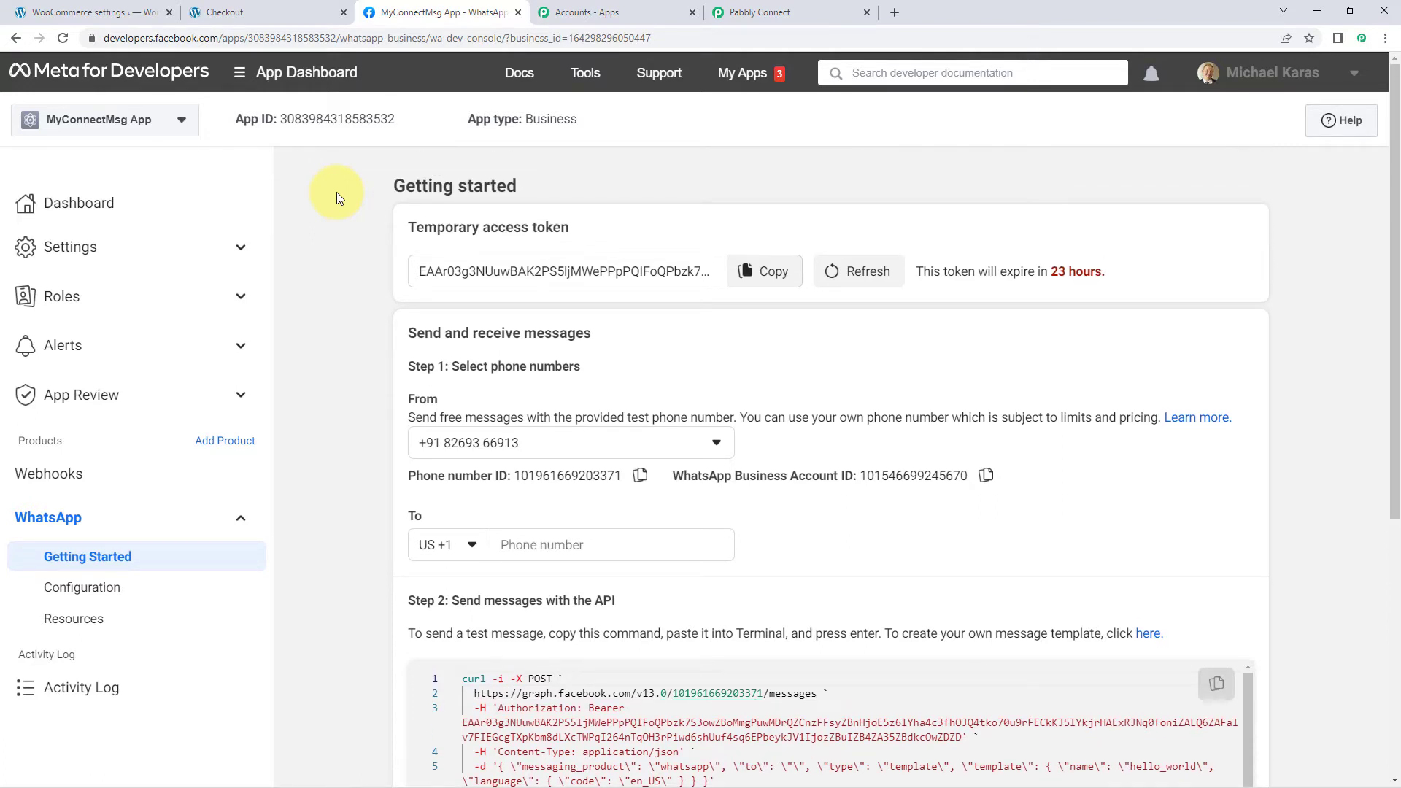
drag(405, 227, 580, 228)
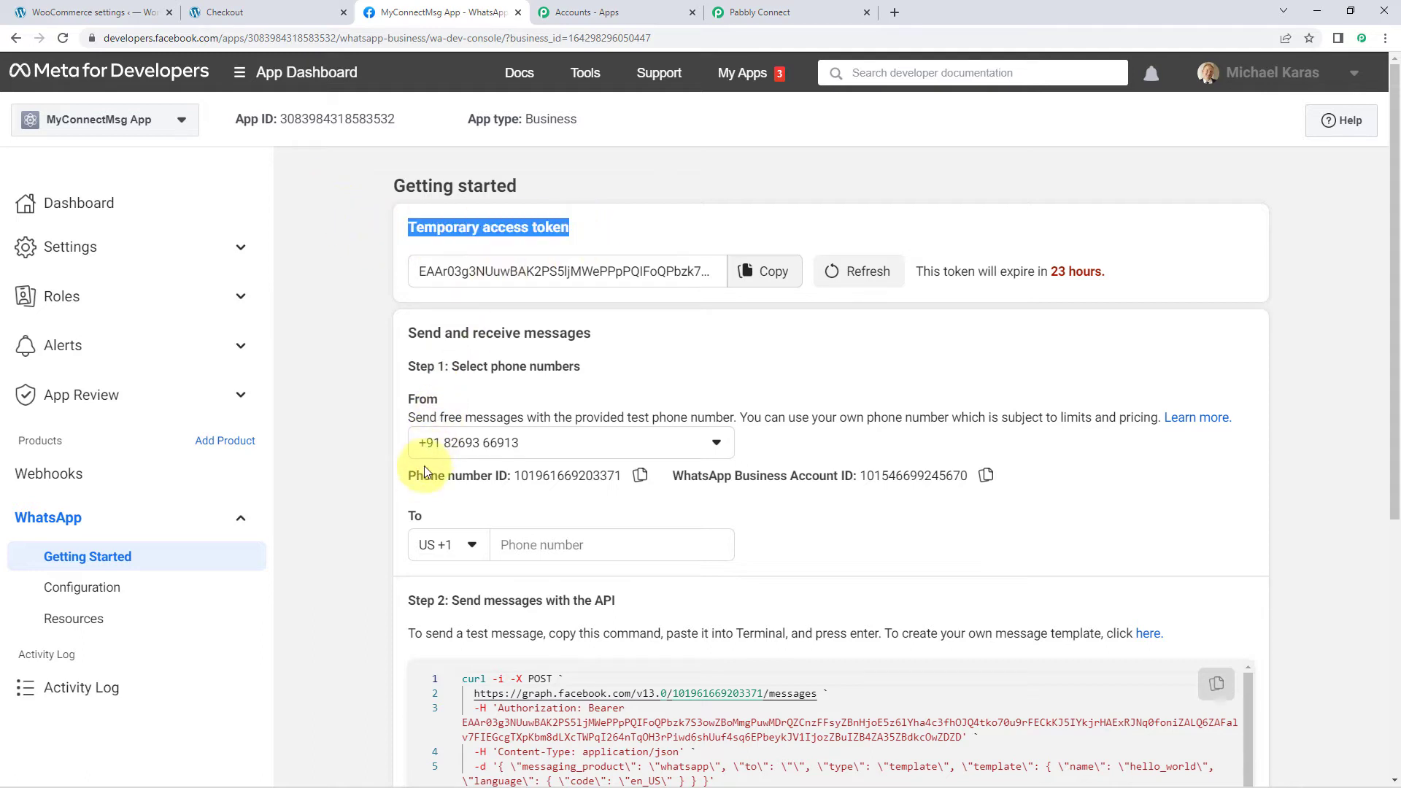
drag(407, 475, 533, 478)
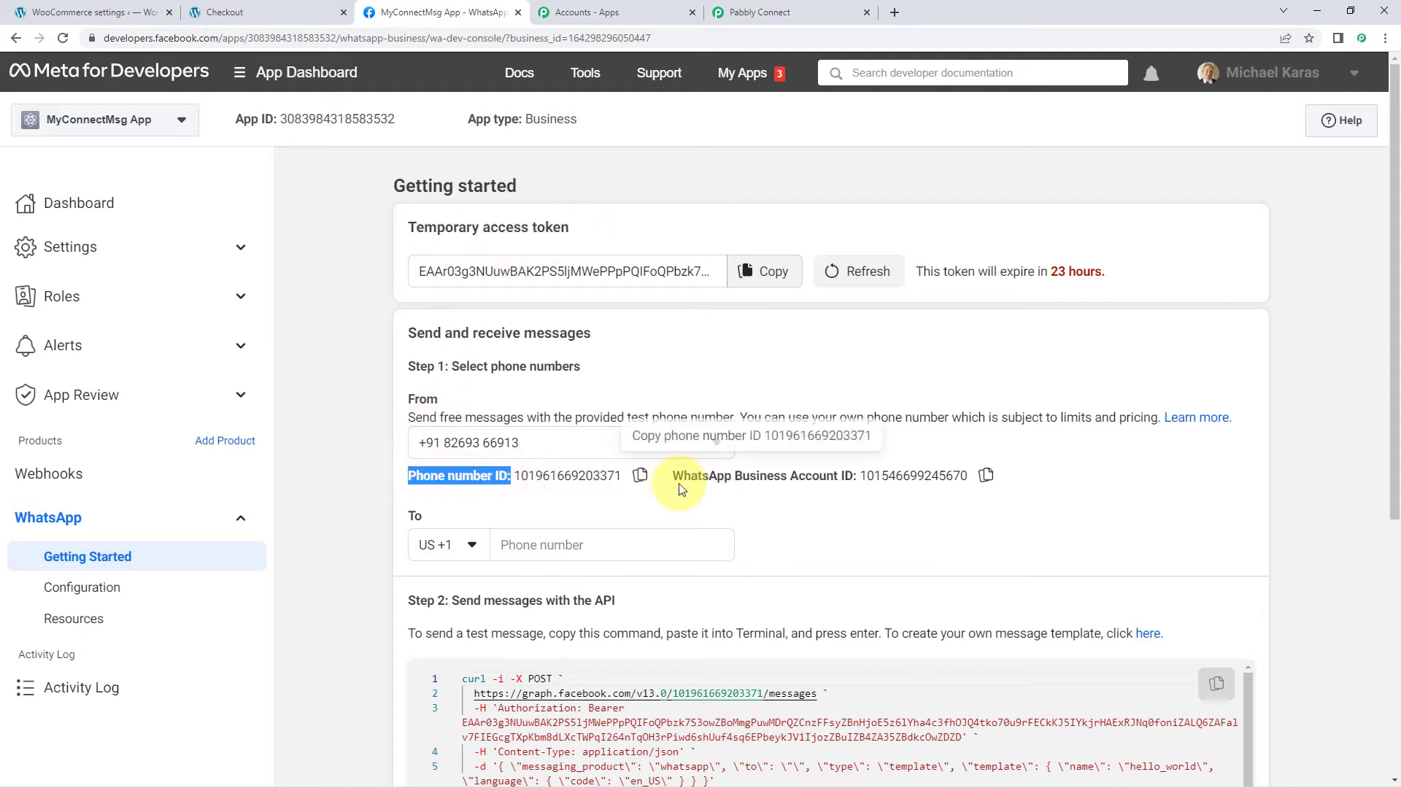
drag(676, 483, 846, 487)
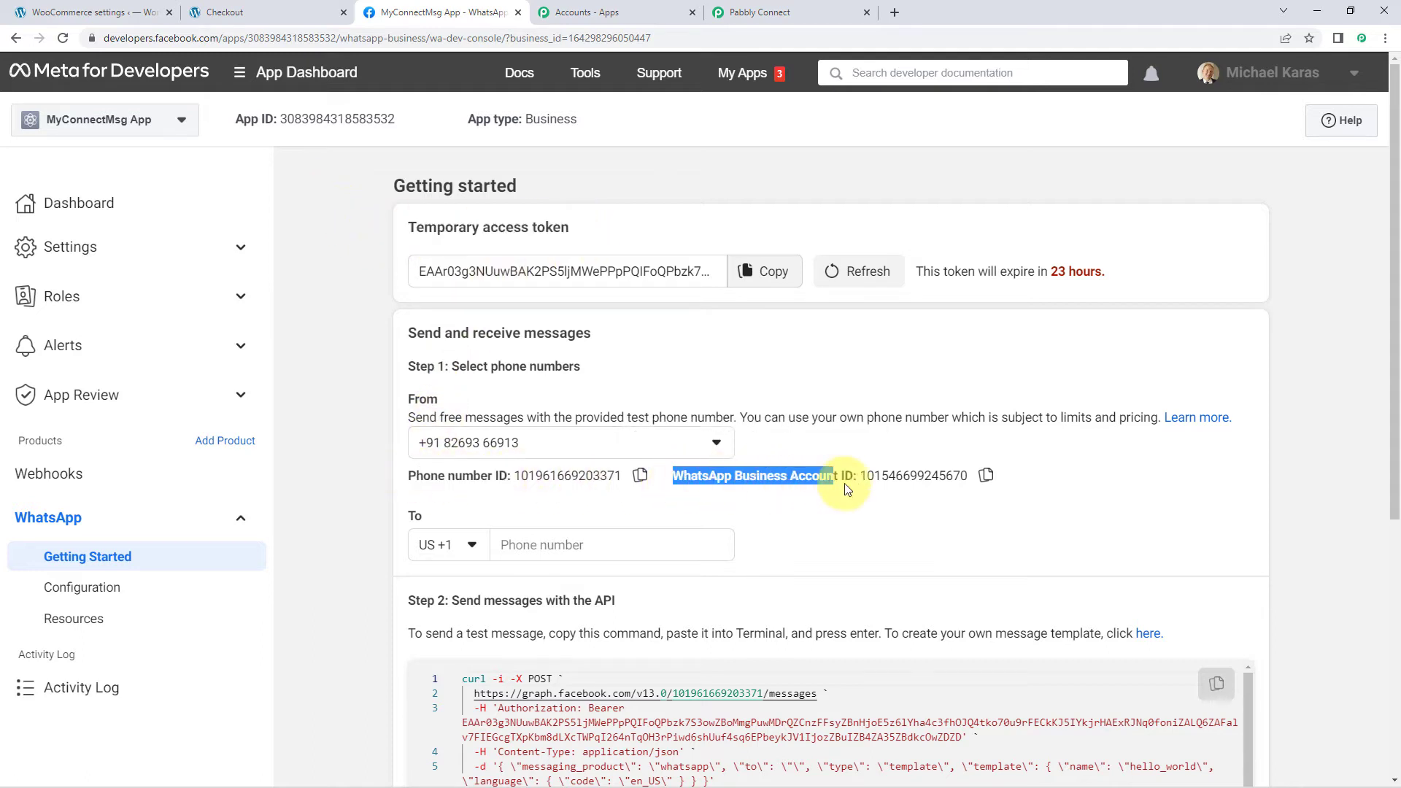
click(803, 500)
Step: Copy the phone number ID from the Meta app and paste it into the new connection's Phone Number ID field in Pabbly Connect
click(640, 476)
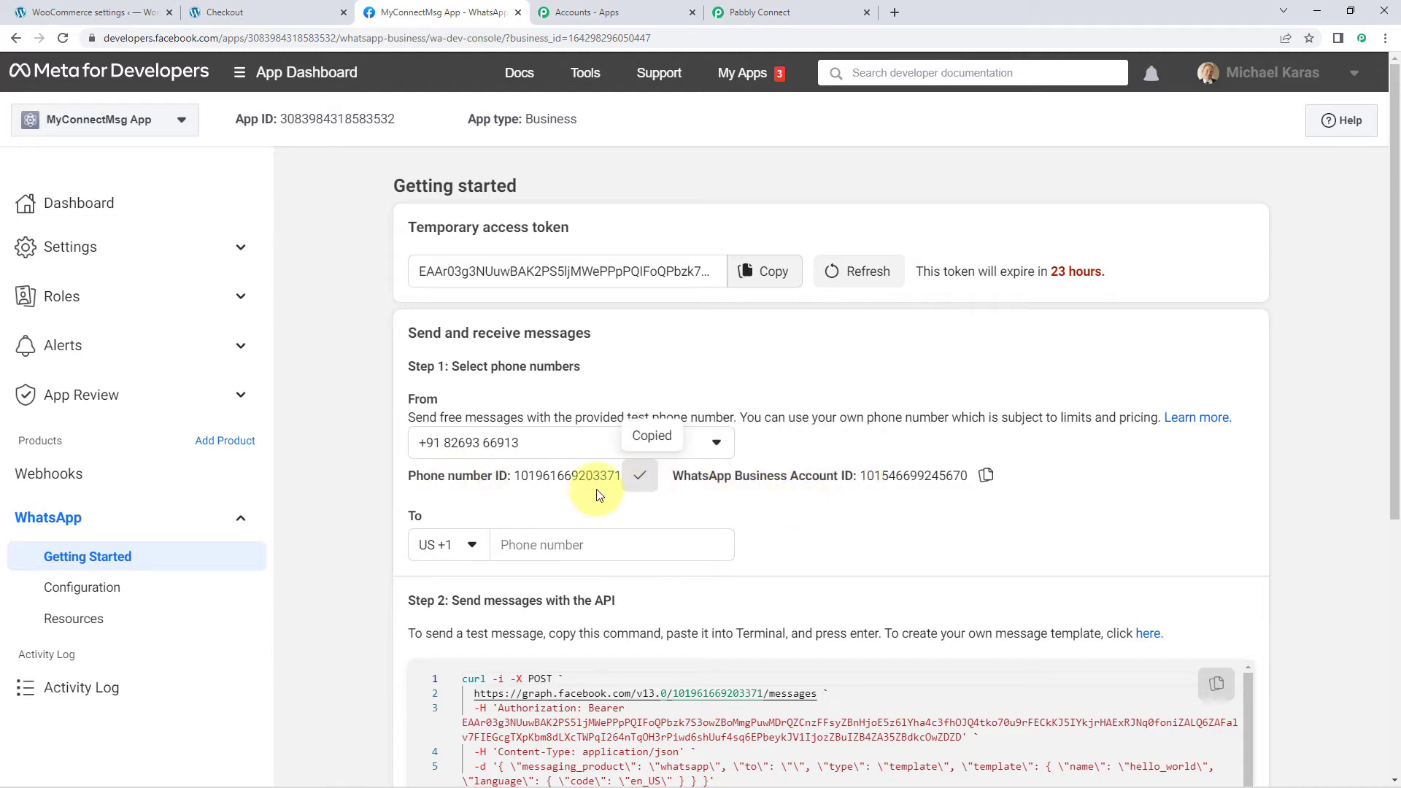
click(810, 12)
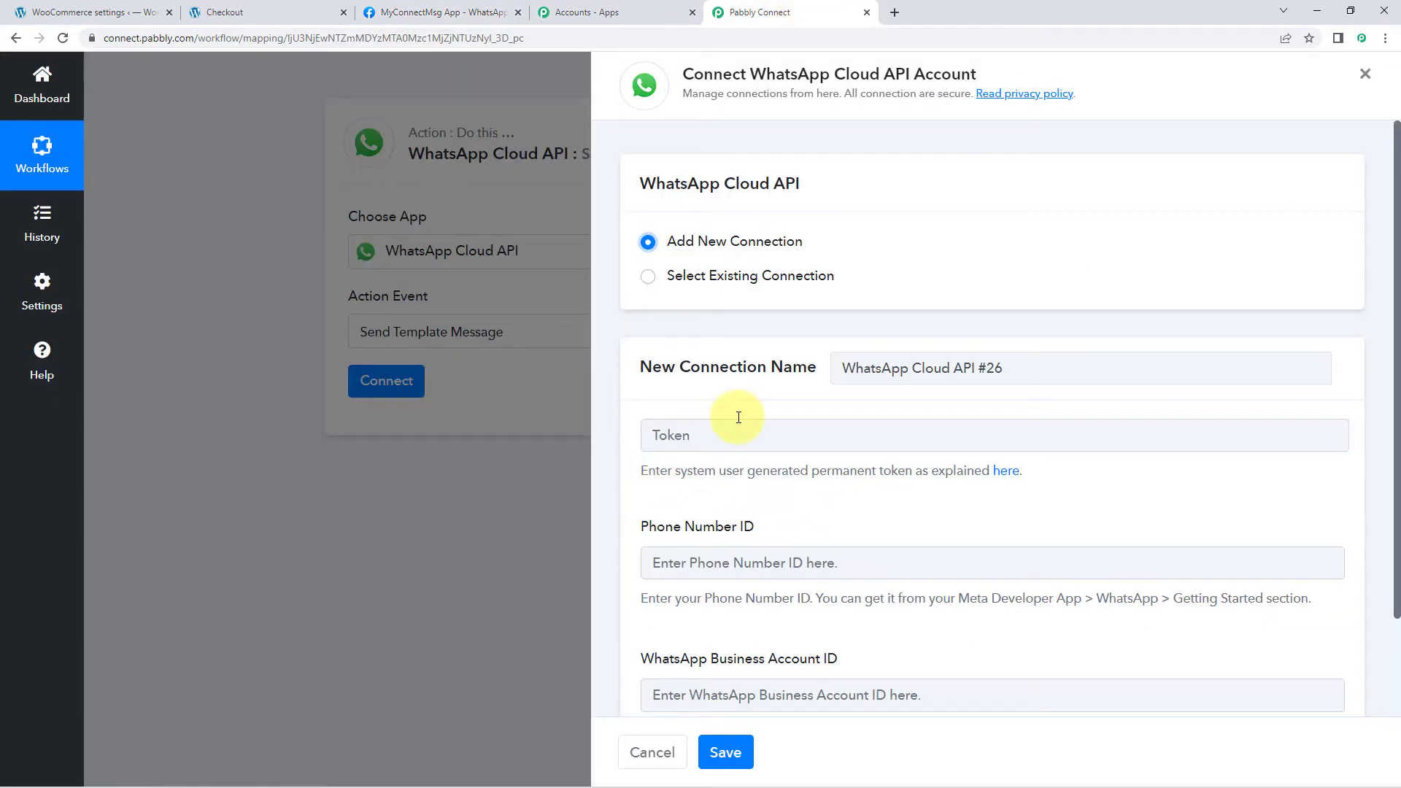
click(708, 564)
right_click(713, 565)
click(761, 448)
Step: Copy the WhatsApp Business Account ID from the Meta app and paste it into the matching field of the Pabbly Connect connection
scroll(724, 511, down, 3)
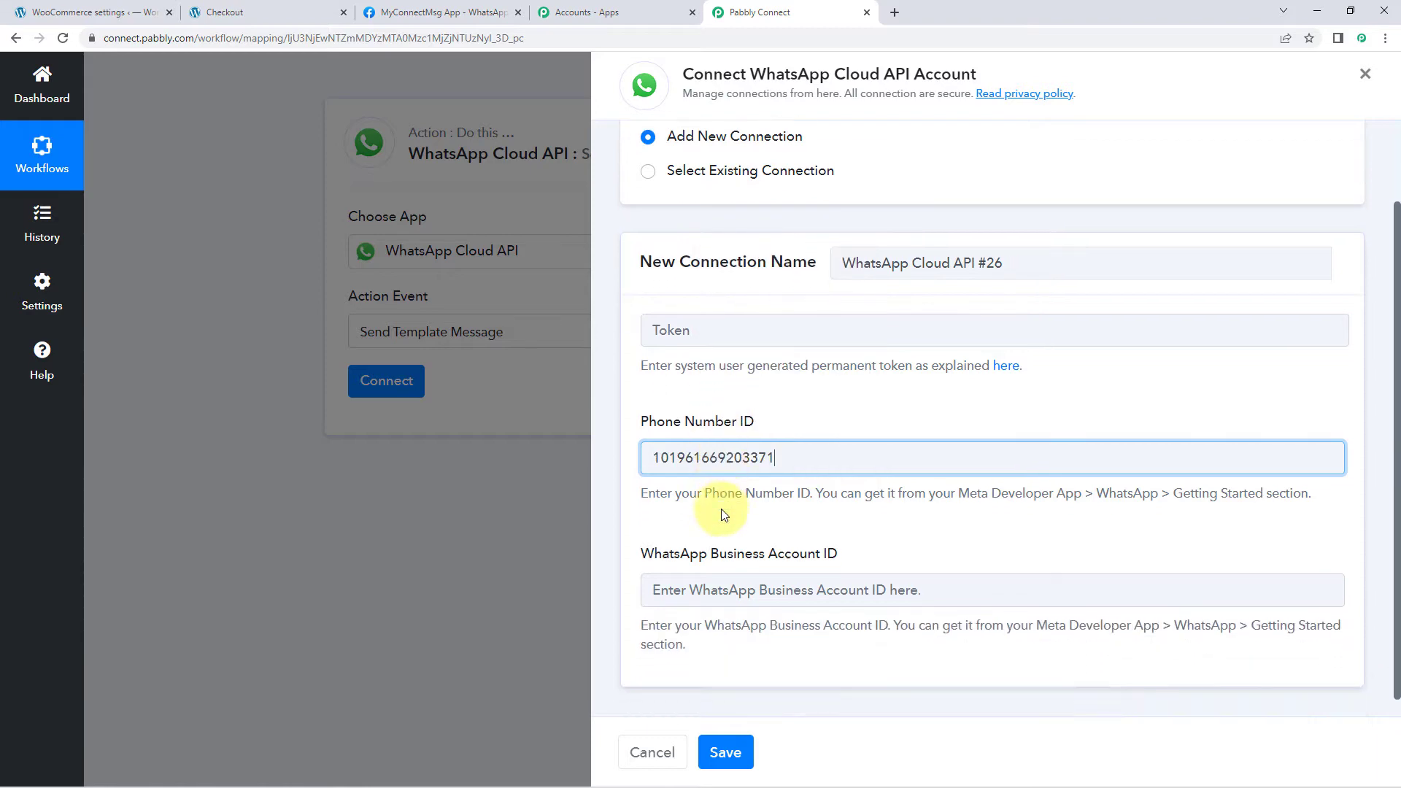
click(383, 13)
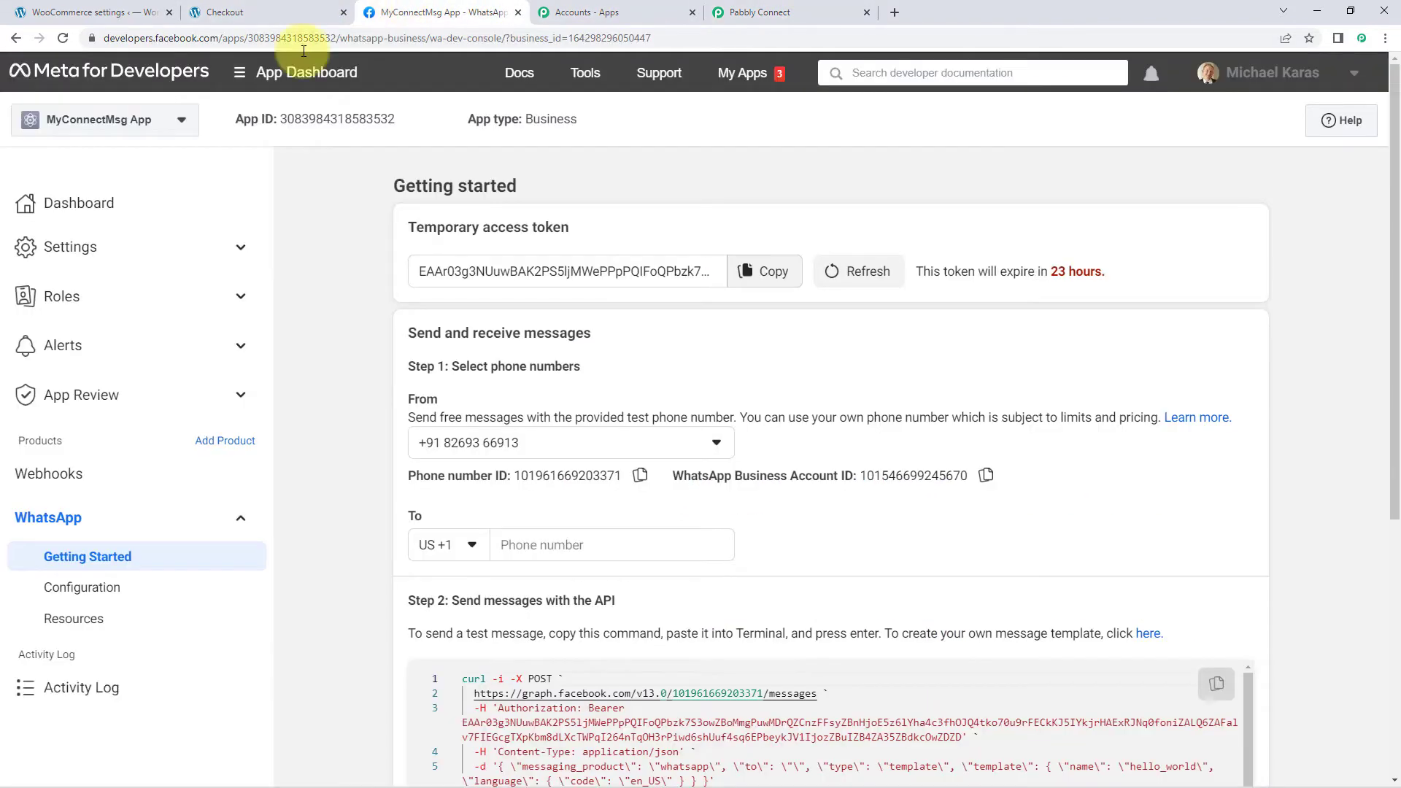
click(988, 476)
click(823, 8)
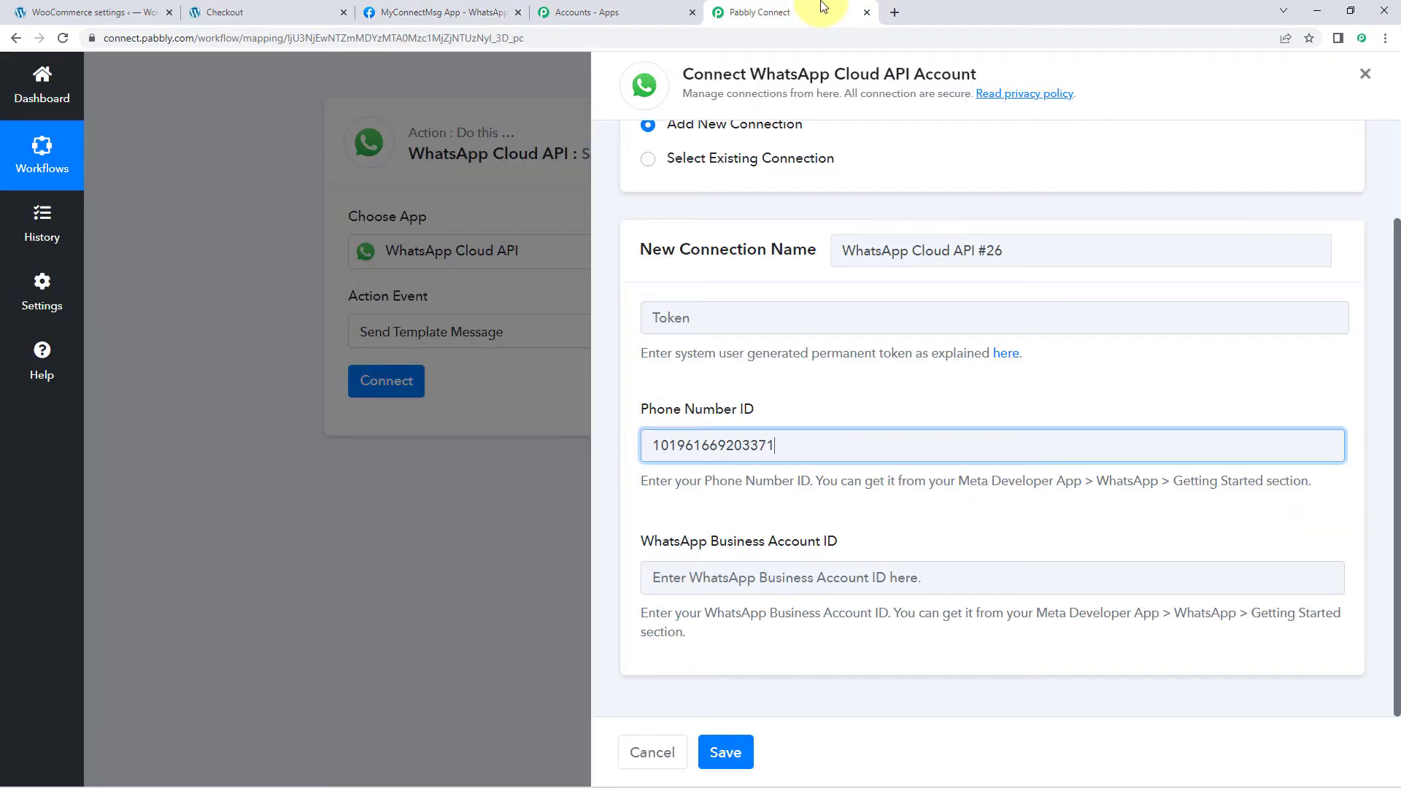
click(668, 574)
right_click(693, 571)
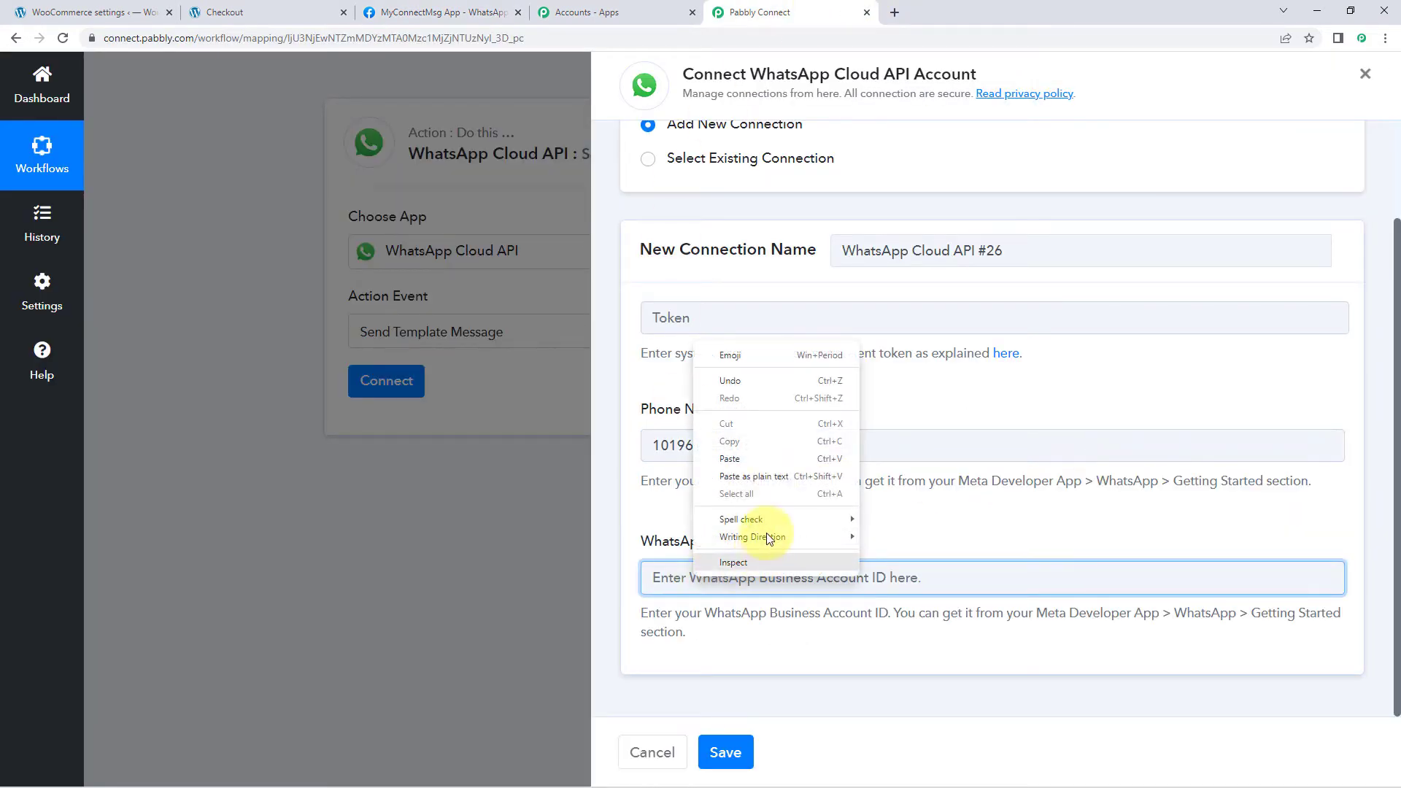
click(761, 458)
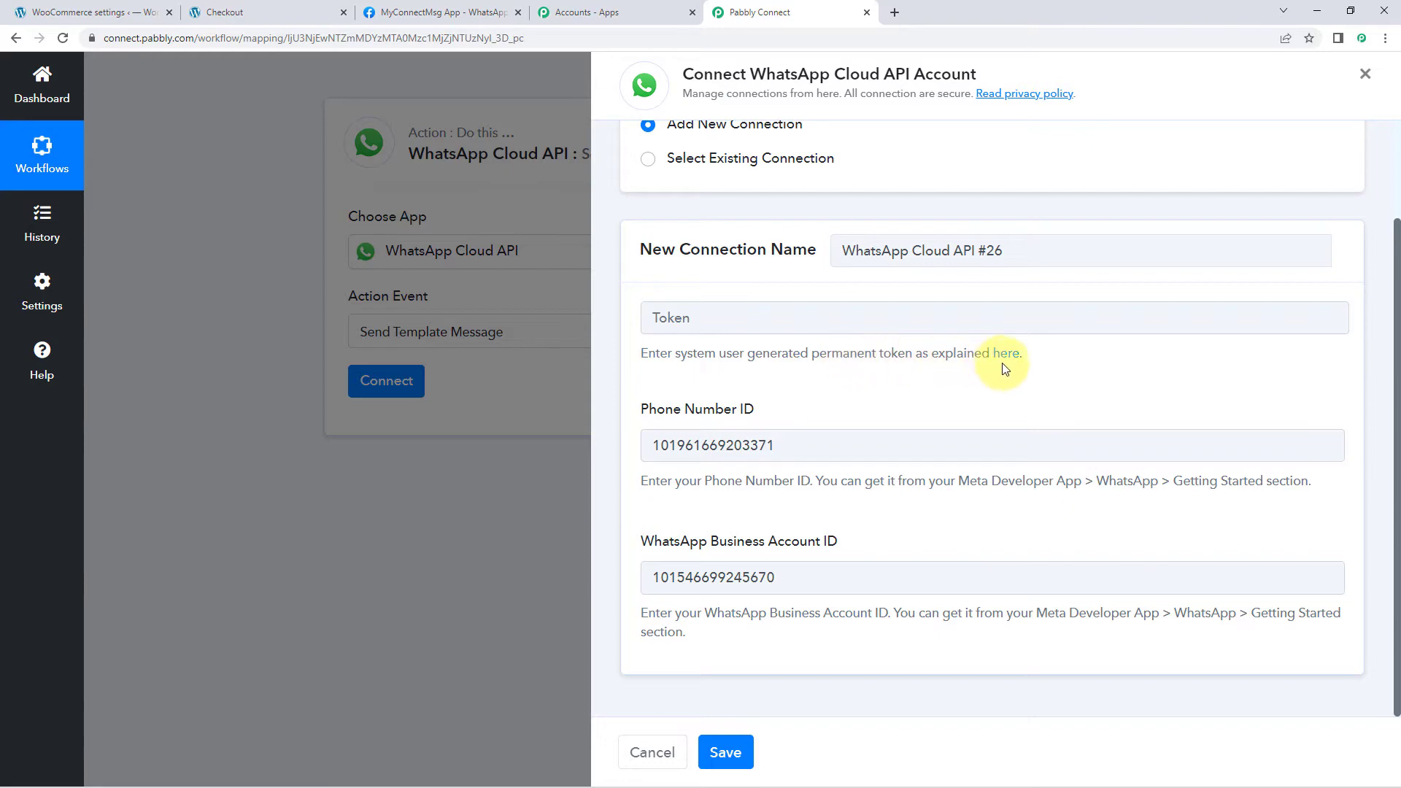
Step: Check the temporary access token in the Meta app and consult the linked Pabbly forum guide on generating a permanent token
click(409, 12)
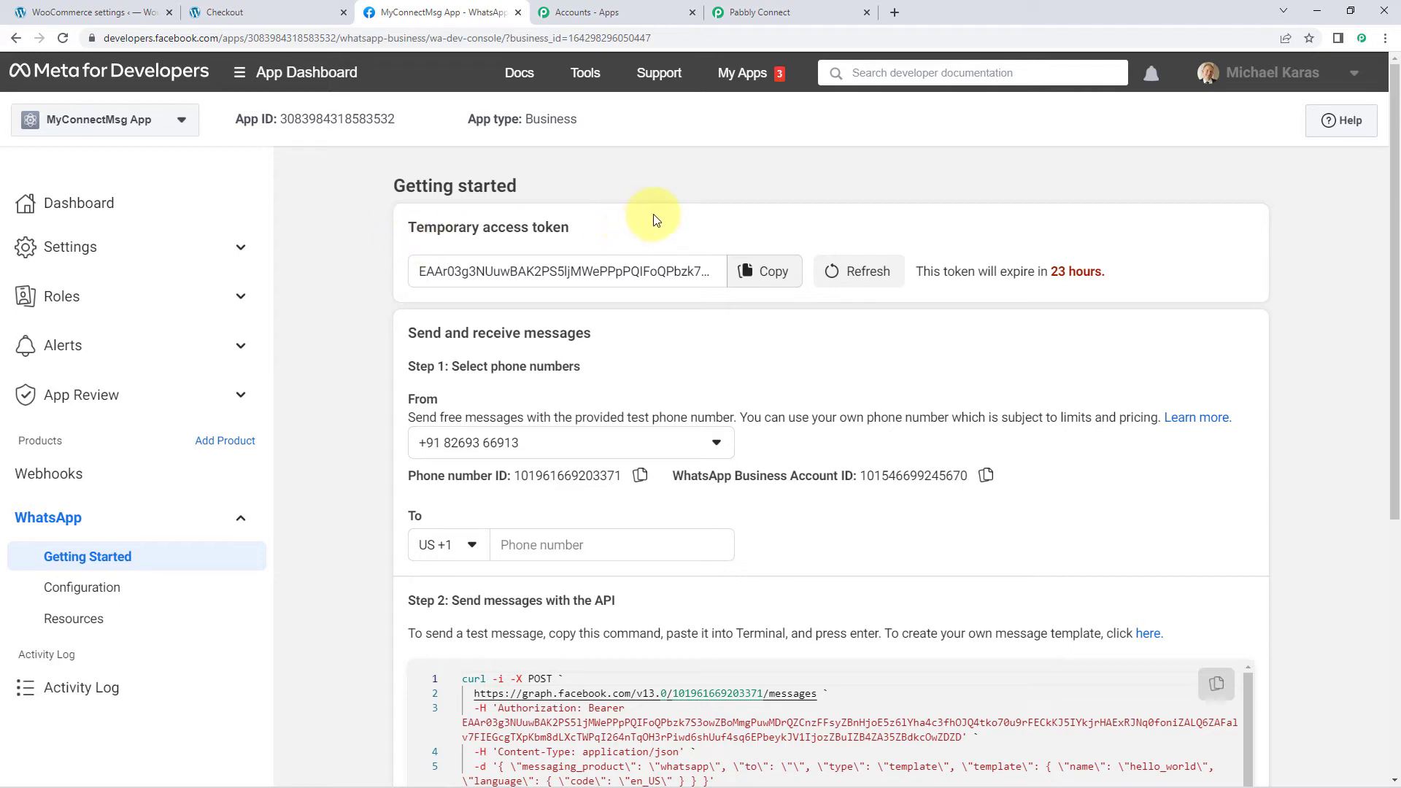
click(832, 12)
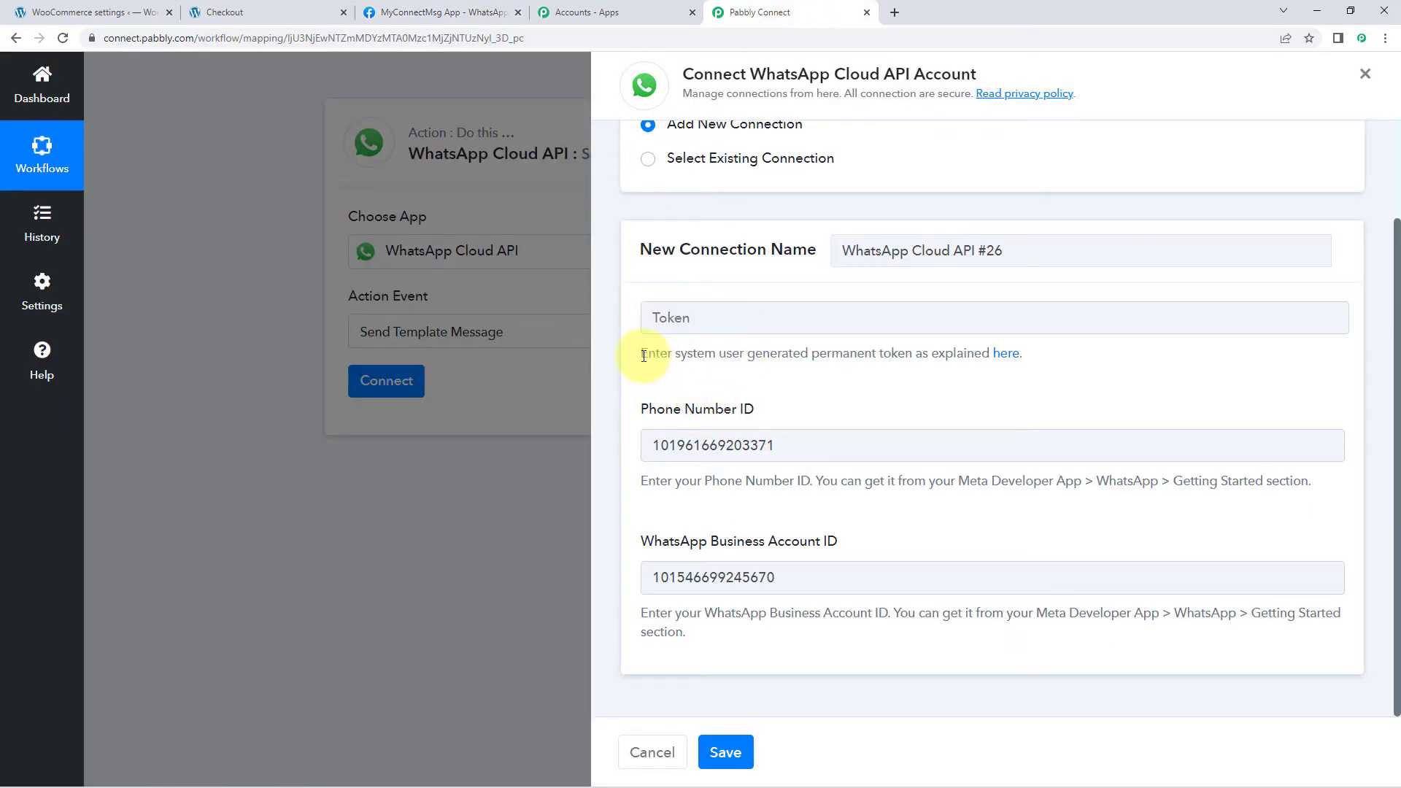
click(1006, 356)
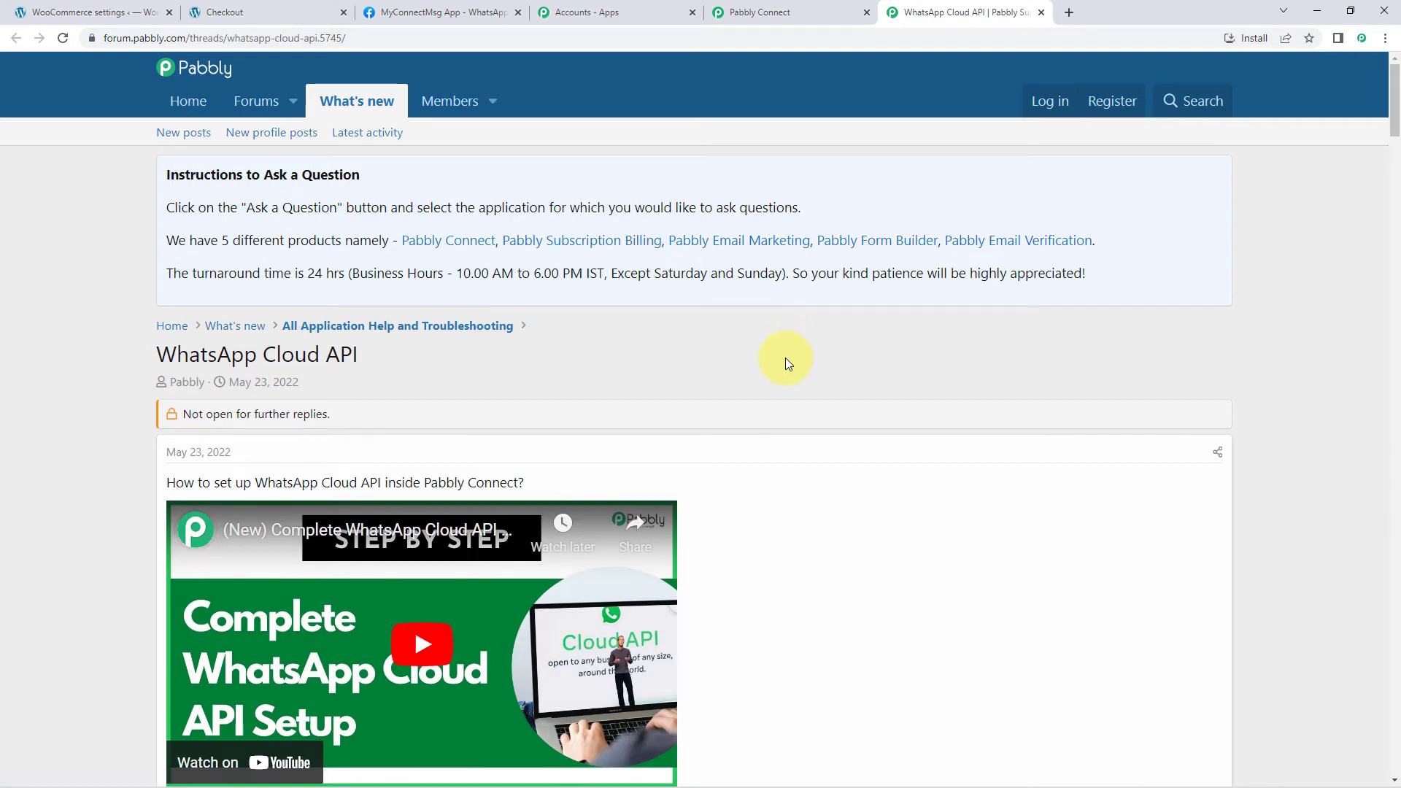
scroll(785, 358, down, 4)
scroll(770, 308, down, 3)
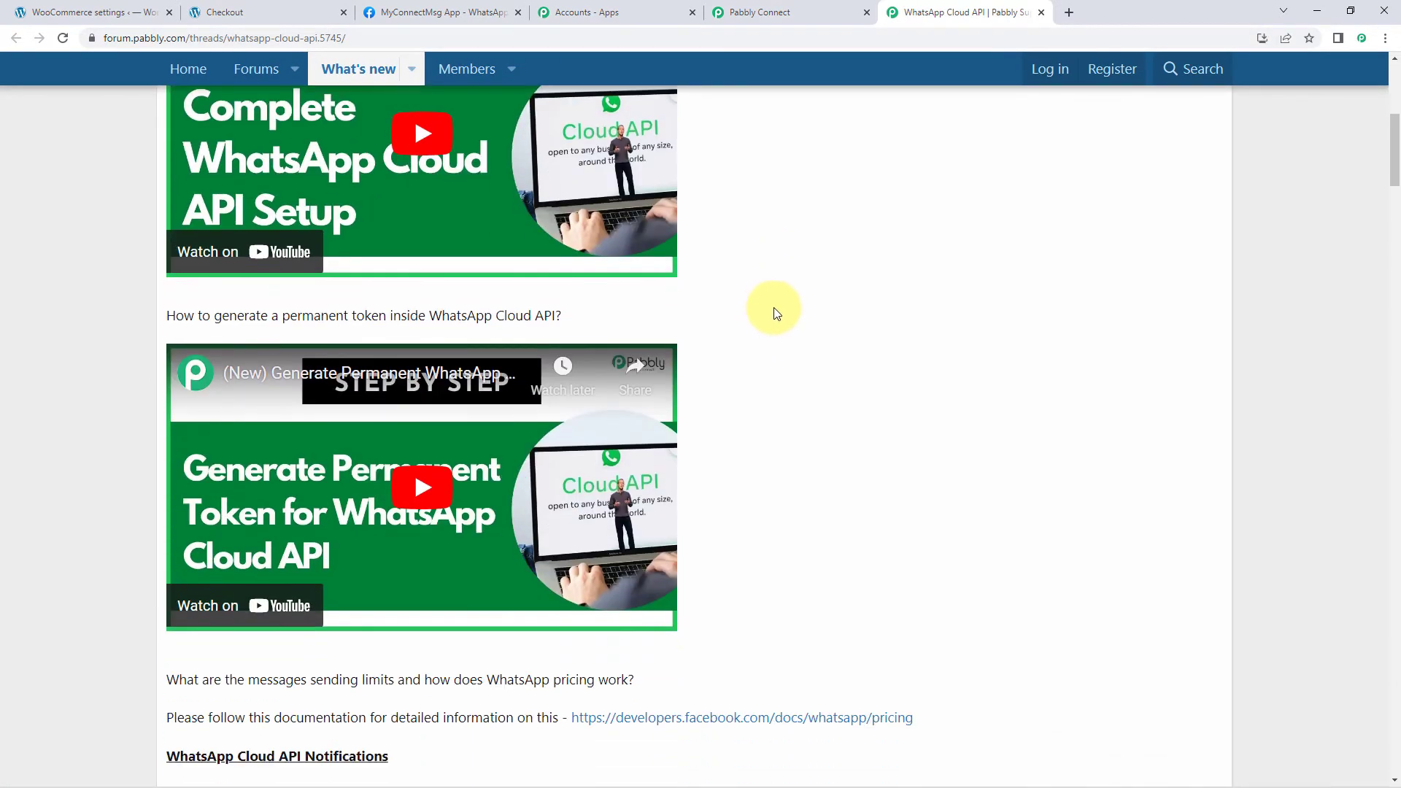
scroll(909, 423, up, 2)
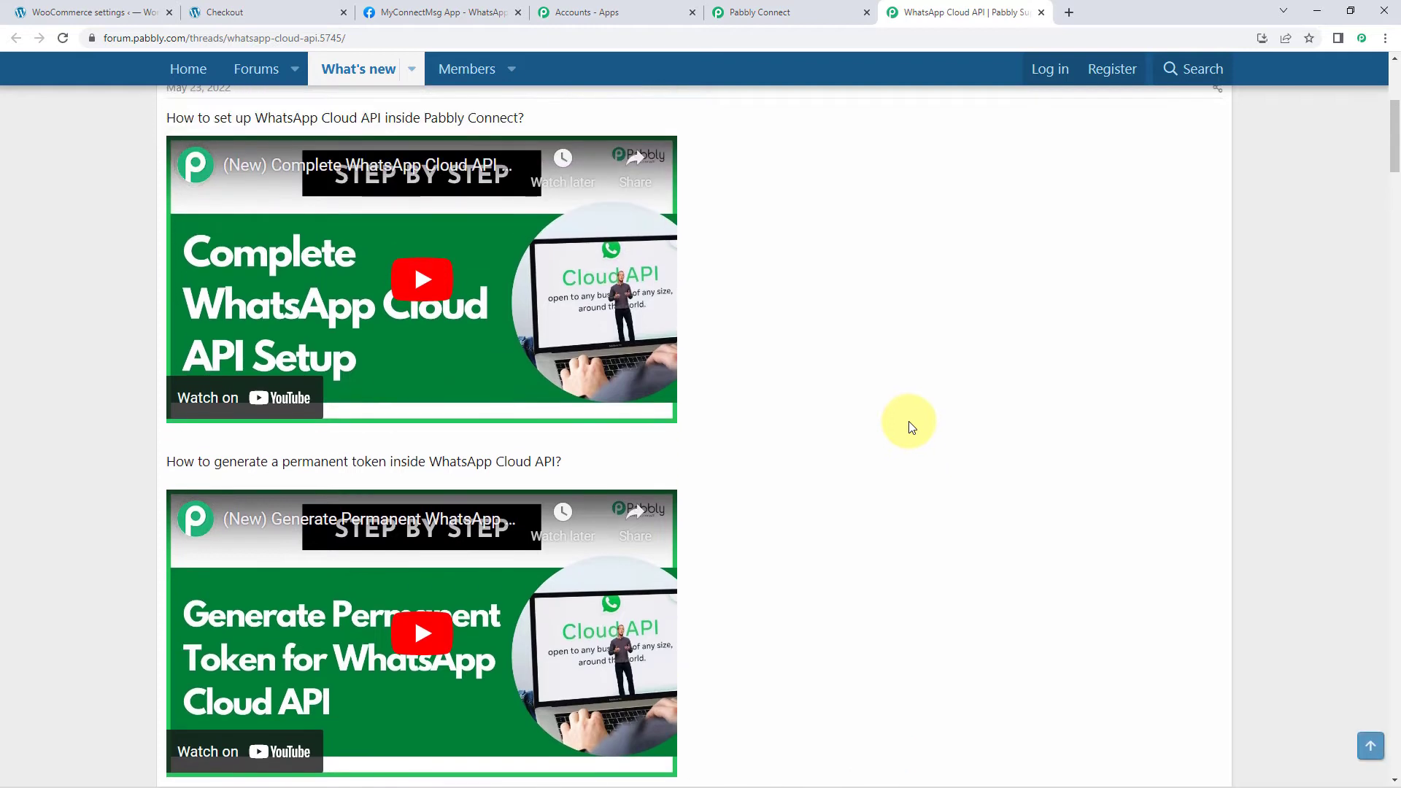
scroll(859, 338, up, 1)
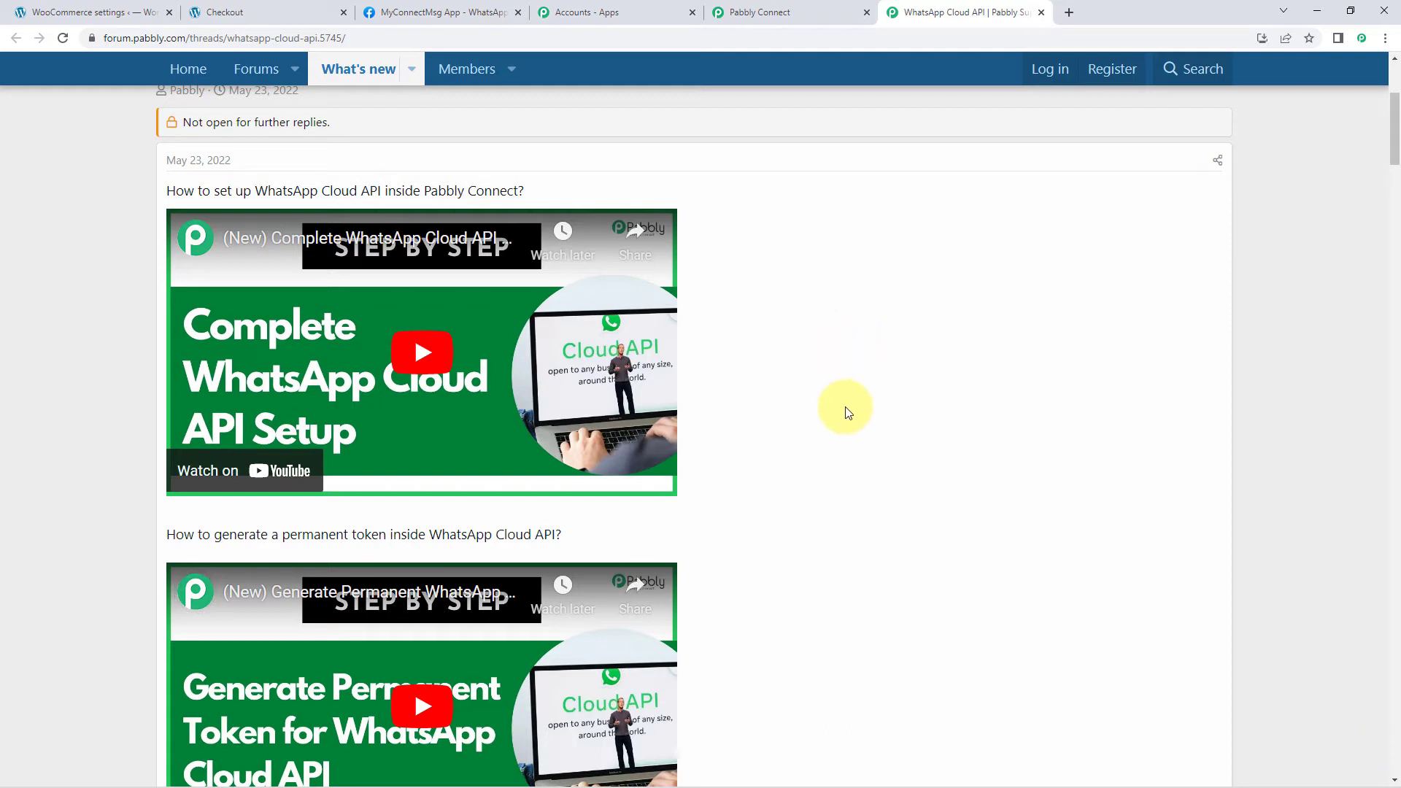
Step: Switch back to Pabbly Connect and connect the action using the existing connection Permanent Token
click(801, 12)
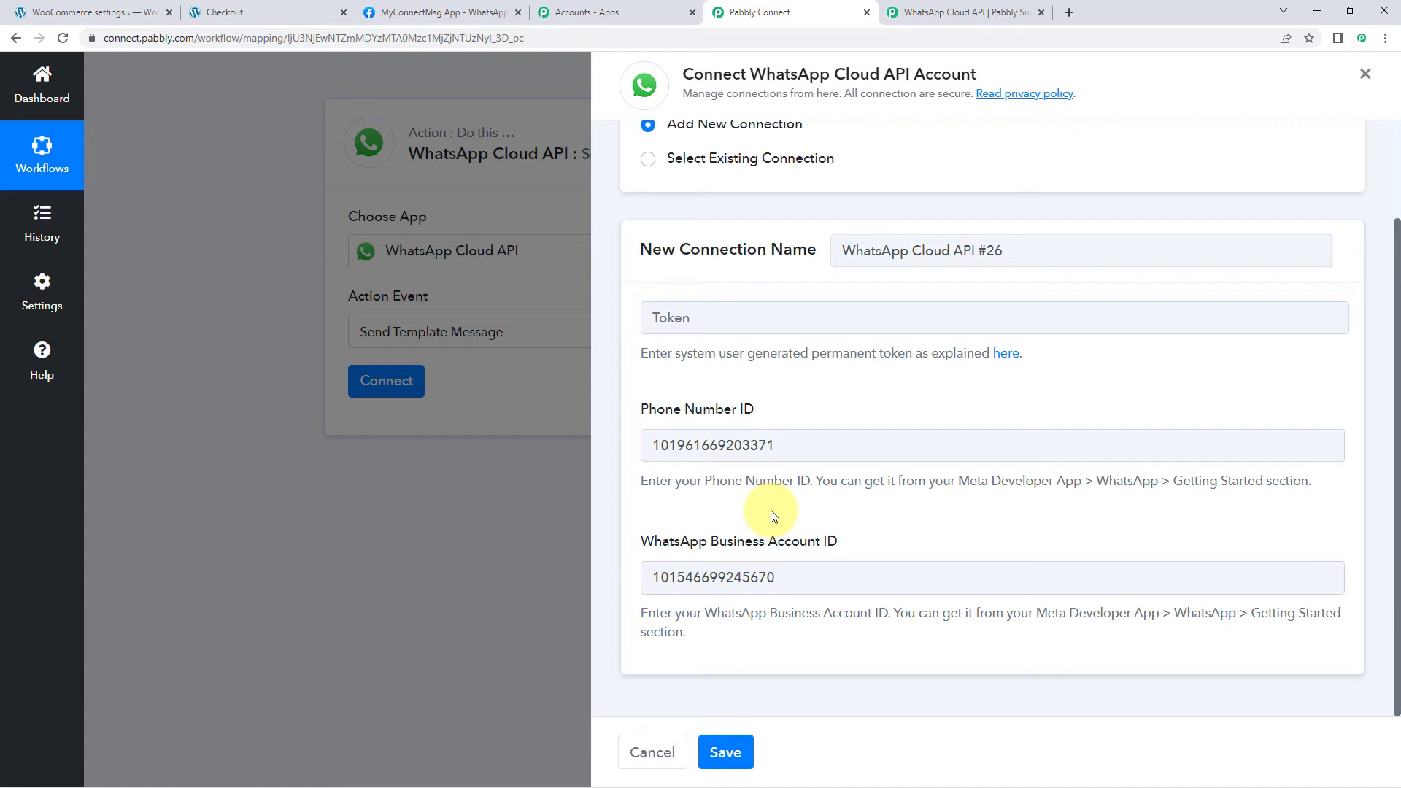
click(650, 161)
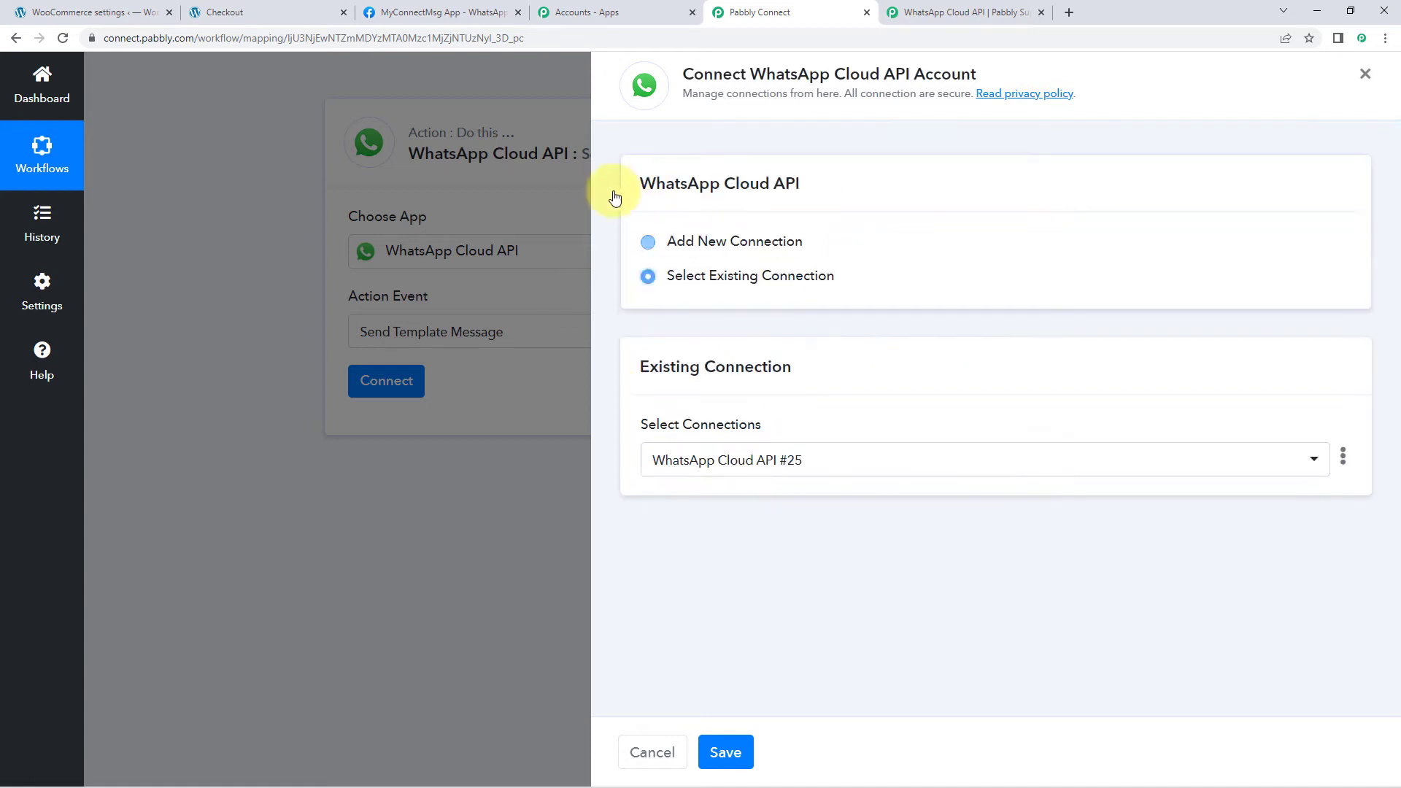
click(814, 458)
scroll(819, 506, down, 8)
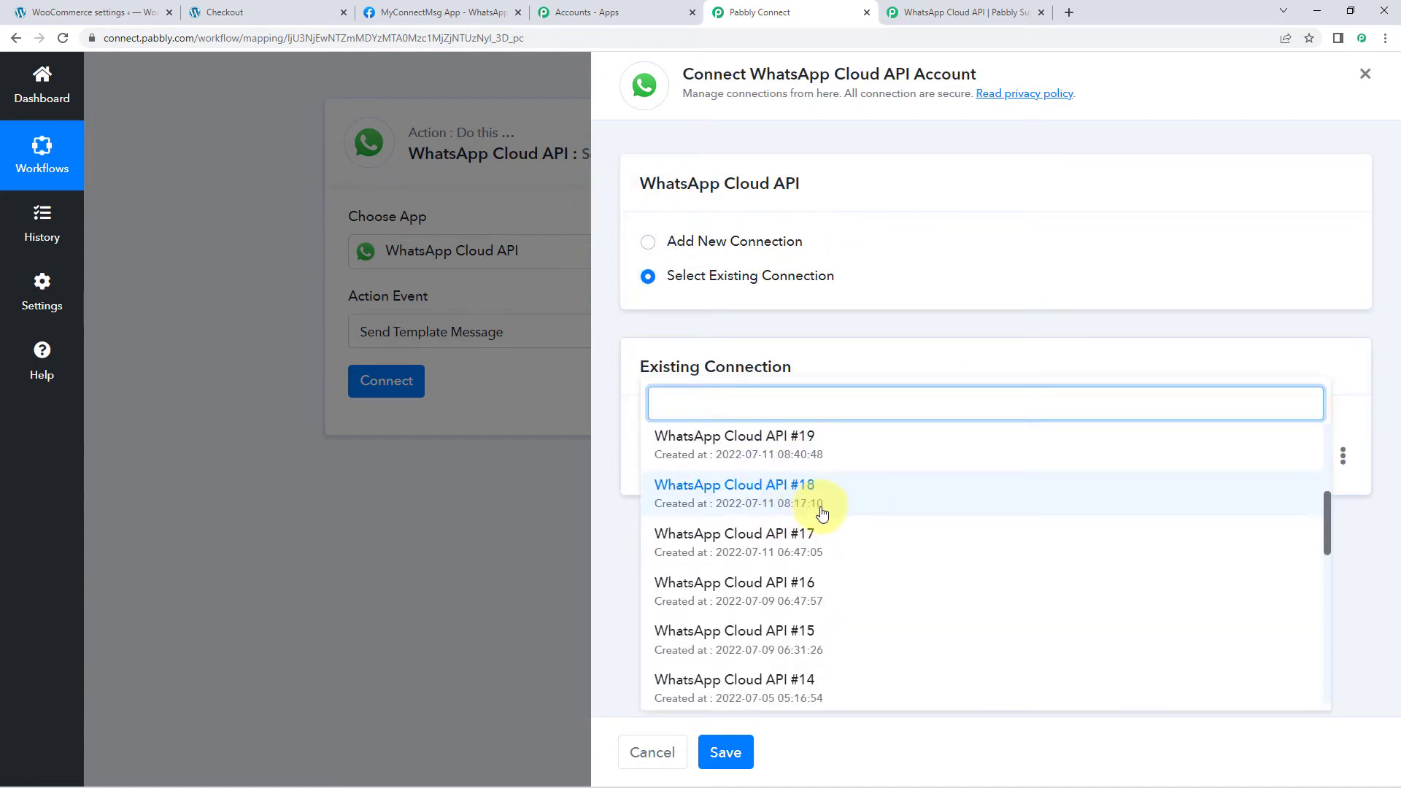
scroll(820, 510, down, 6)
click(795, 483)
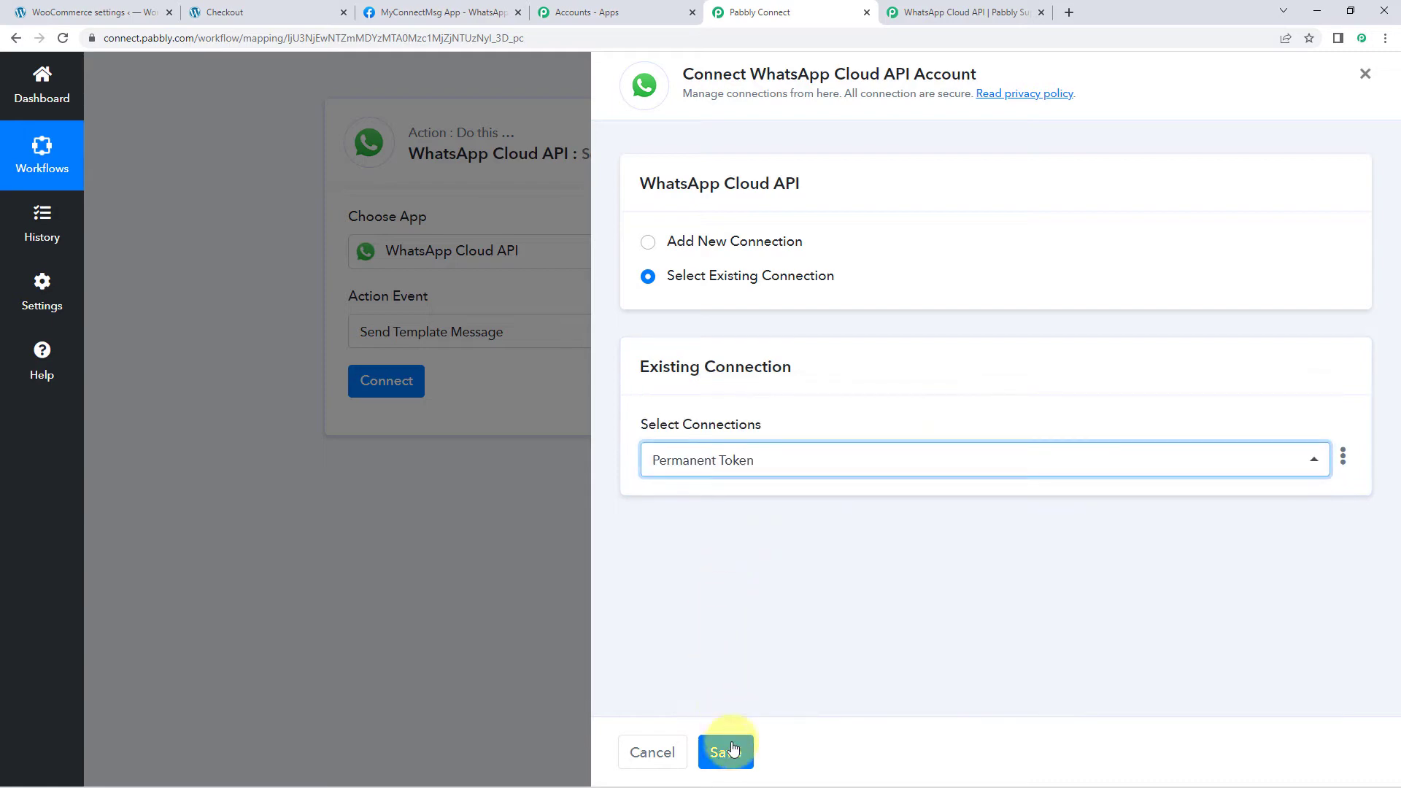
click(730, 752)
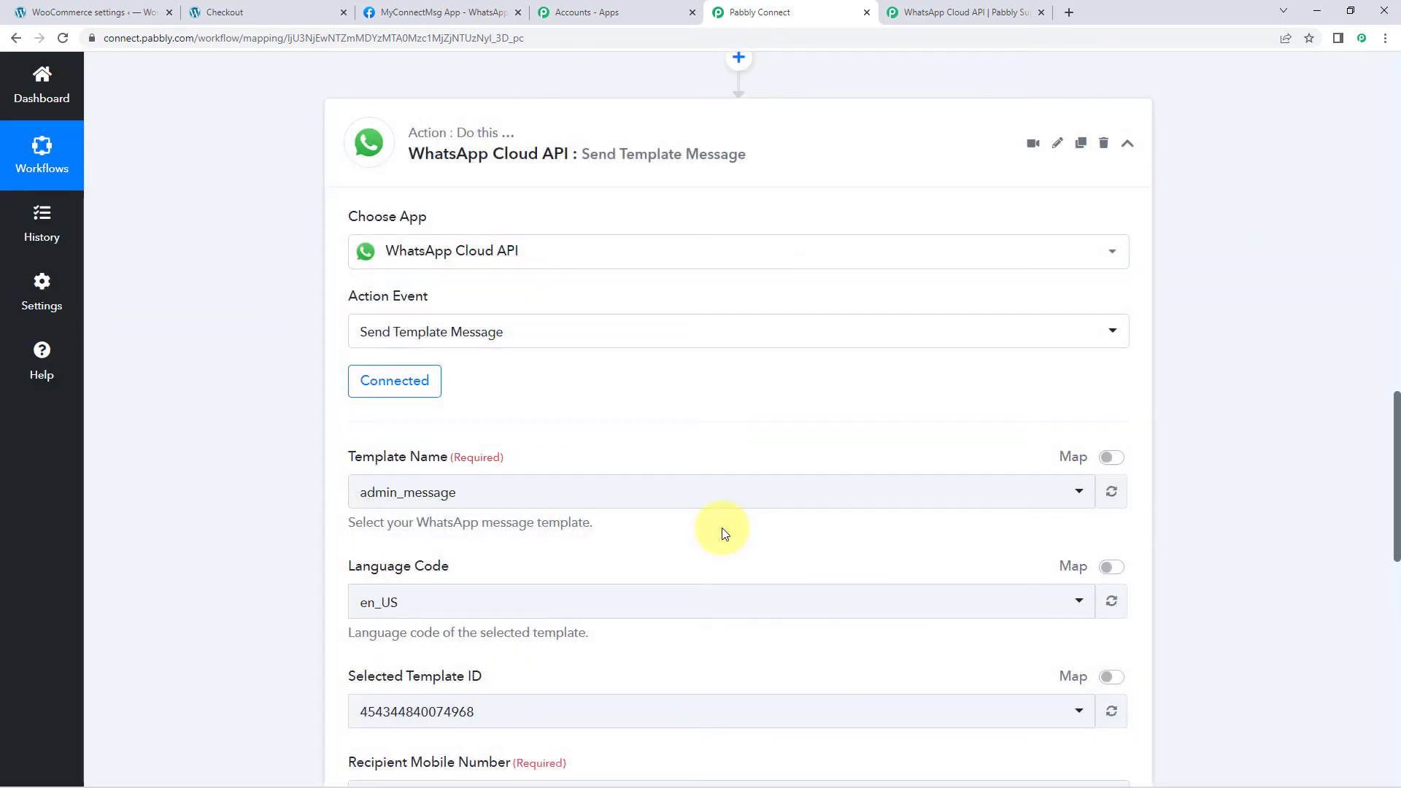
Step: List the template names available for the action and open the message templates manager from the Meta app's Getting Started page
scroll(511, 376, down, 2)
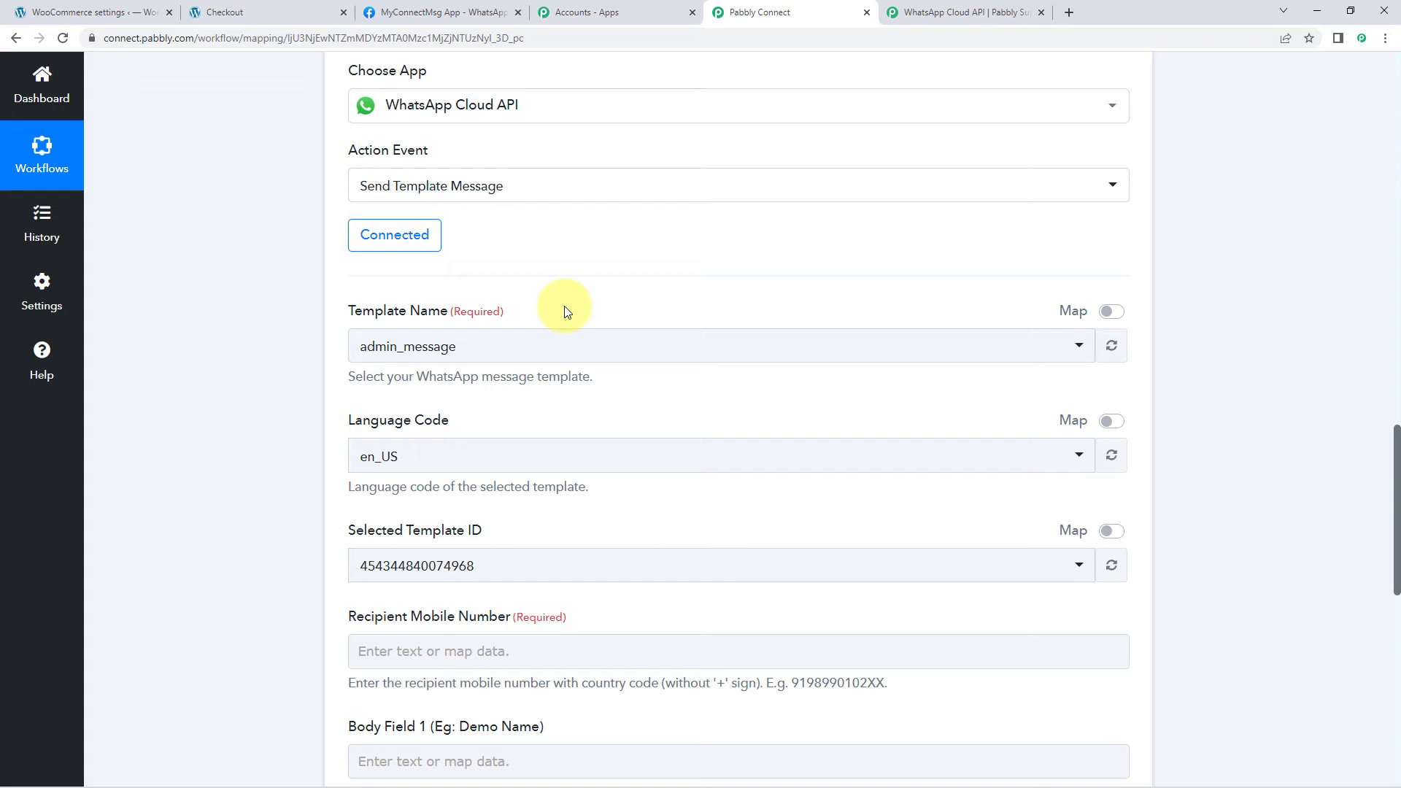
click(446, 351)
scroll(284, 349, down, 3)
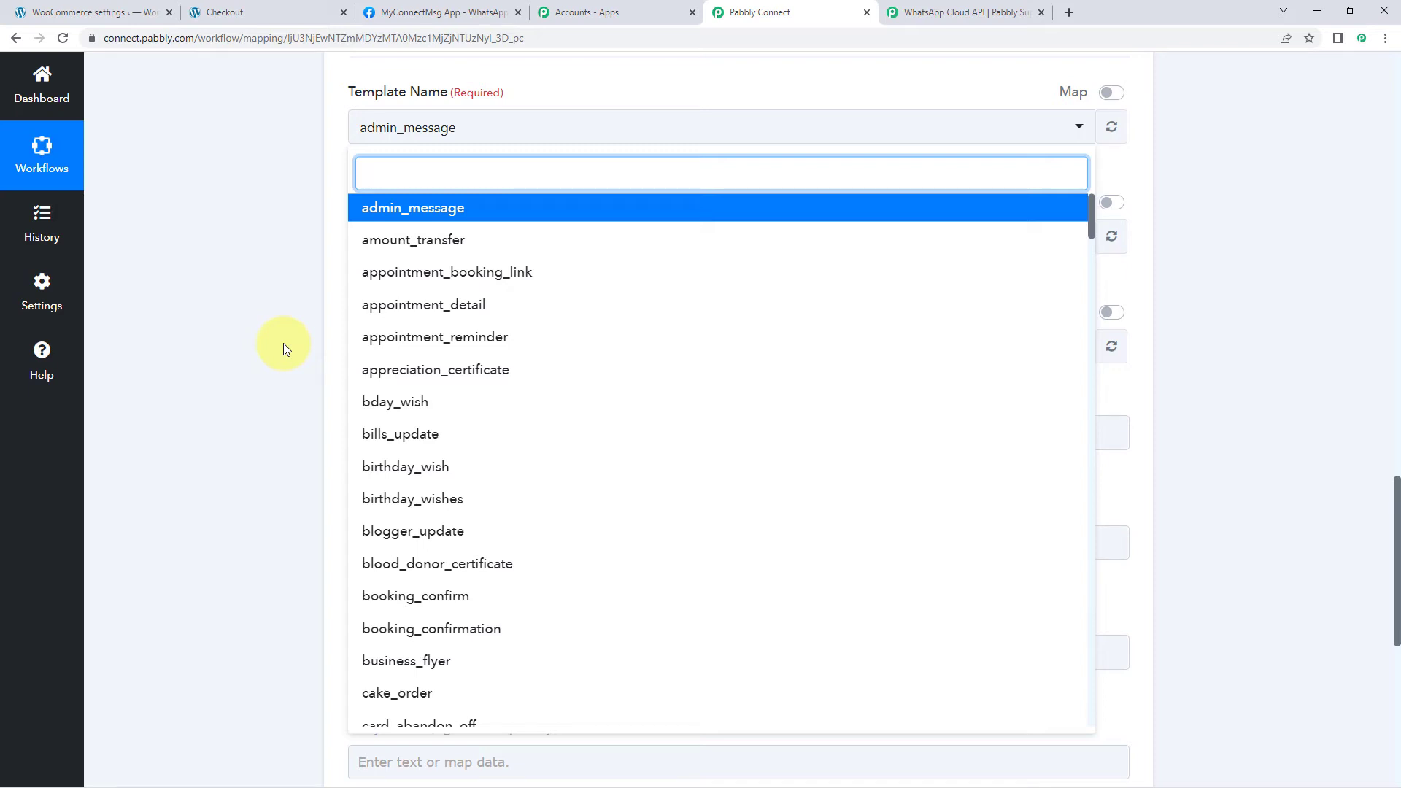
click(445, 13)
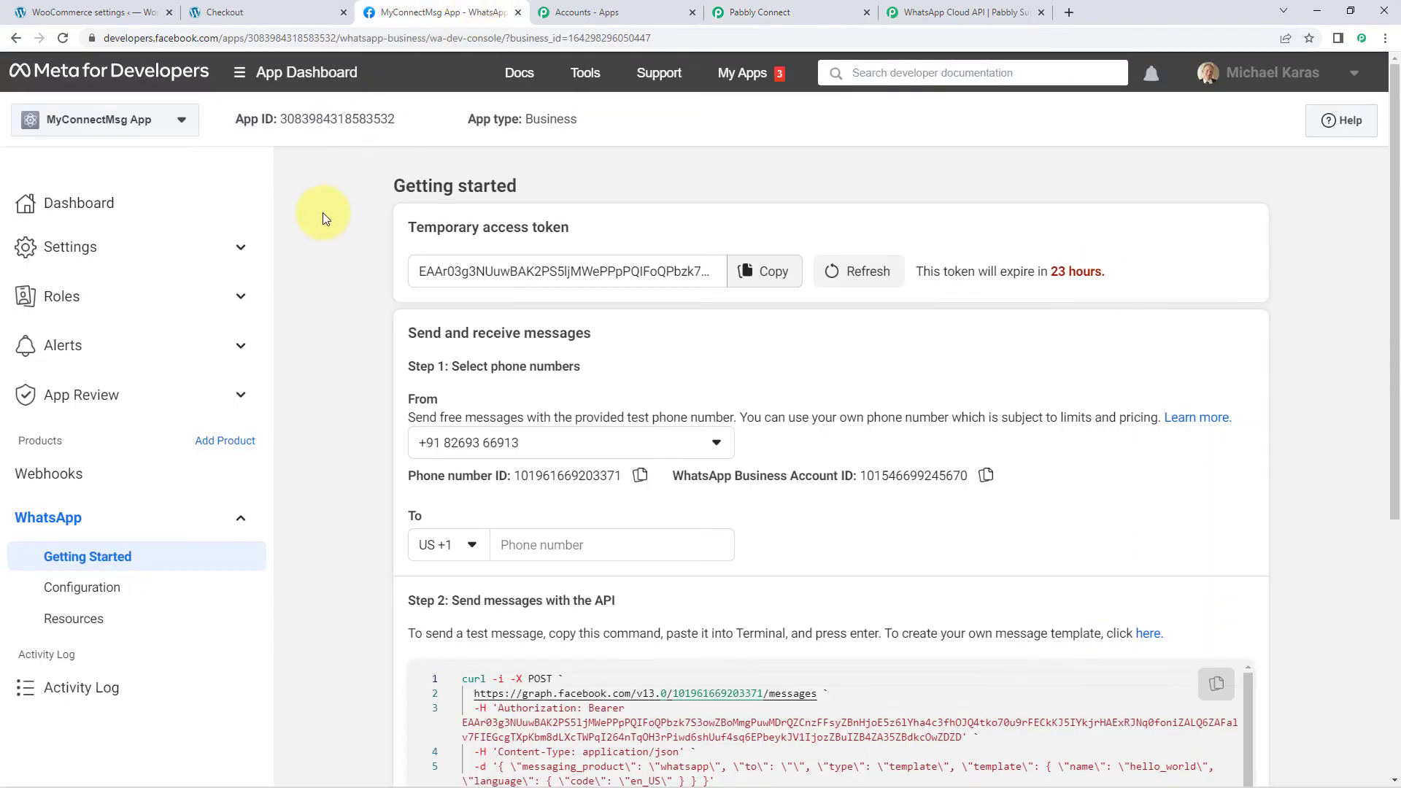
scroll(323, 212, down, 5)
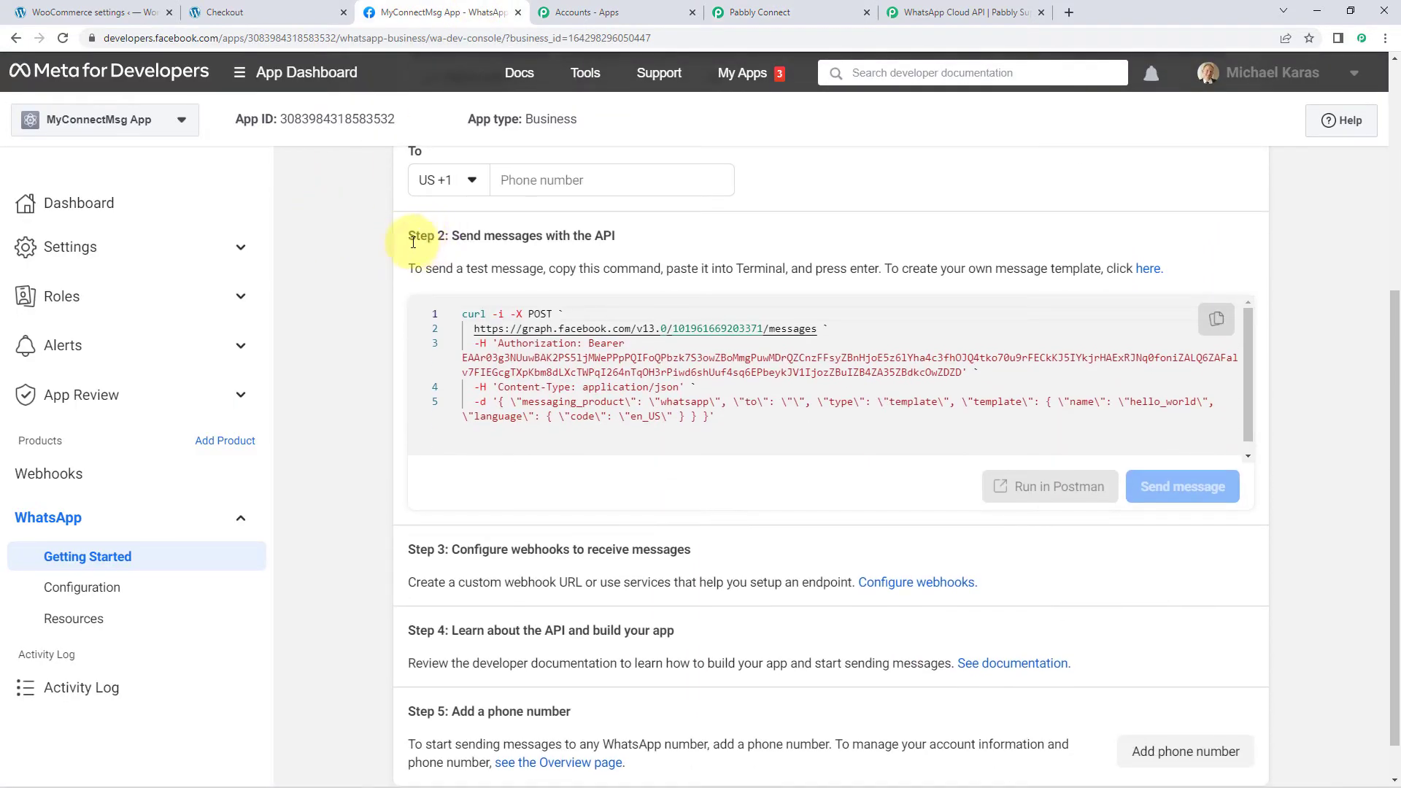
click(1150, 272)
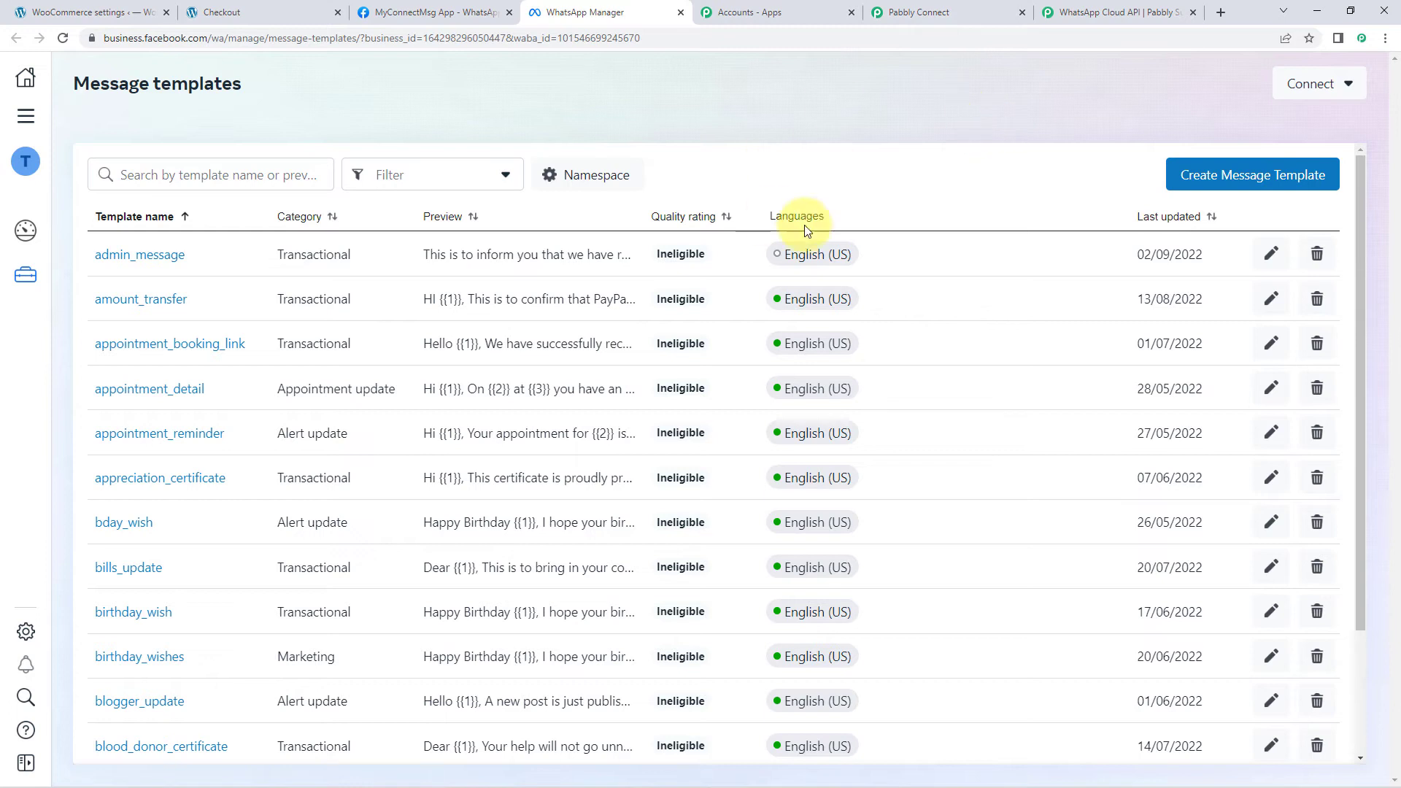
Step: Search the message templates for order_received and open that template
click(187, 173)
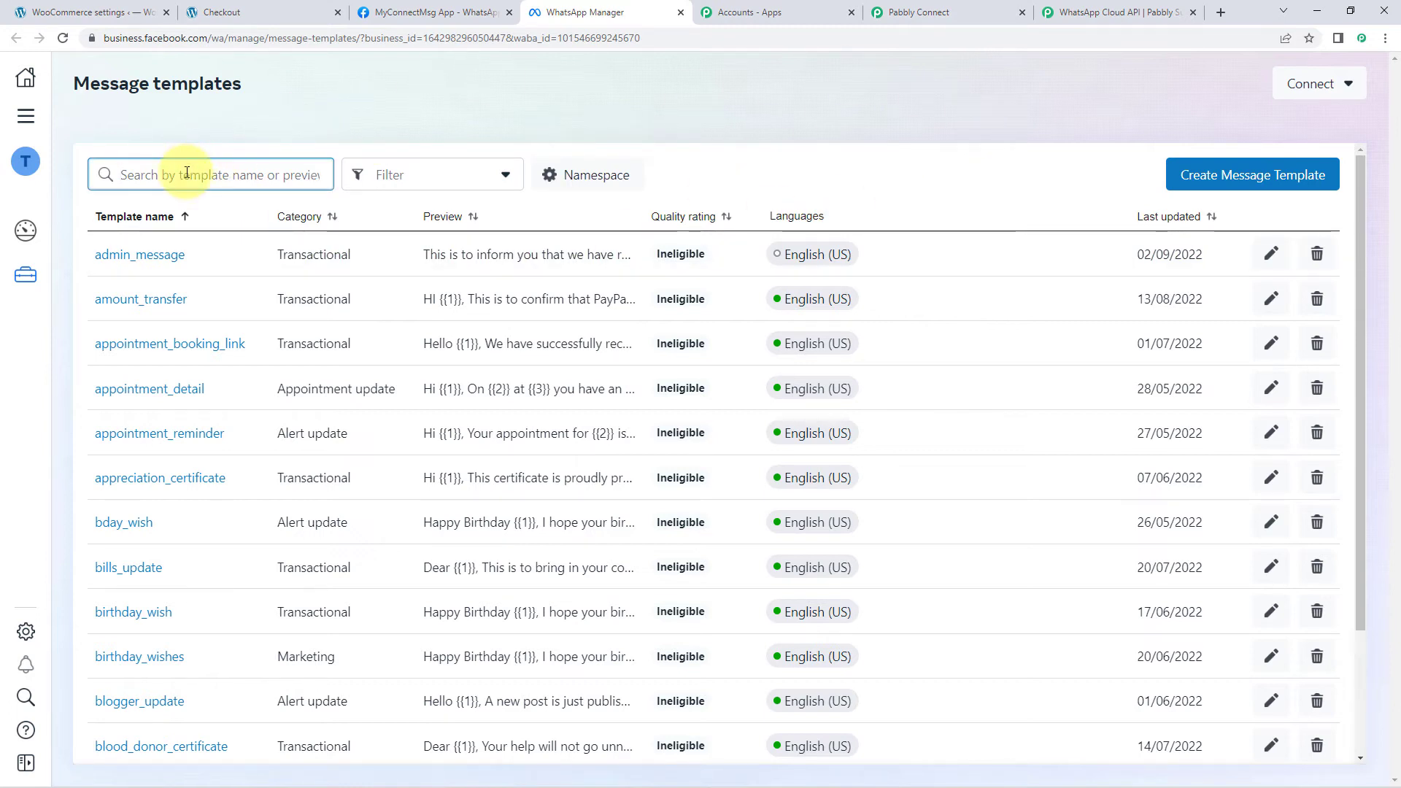
text(order)
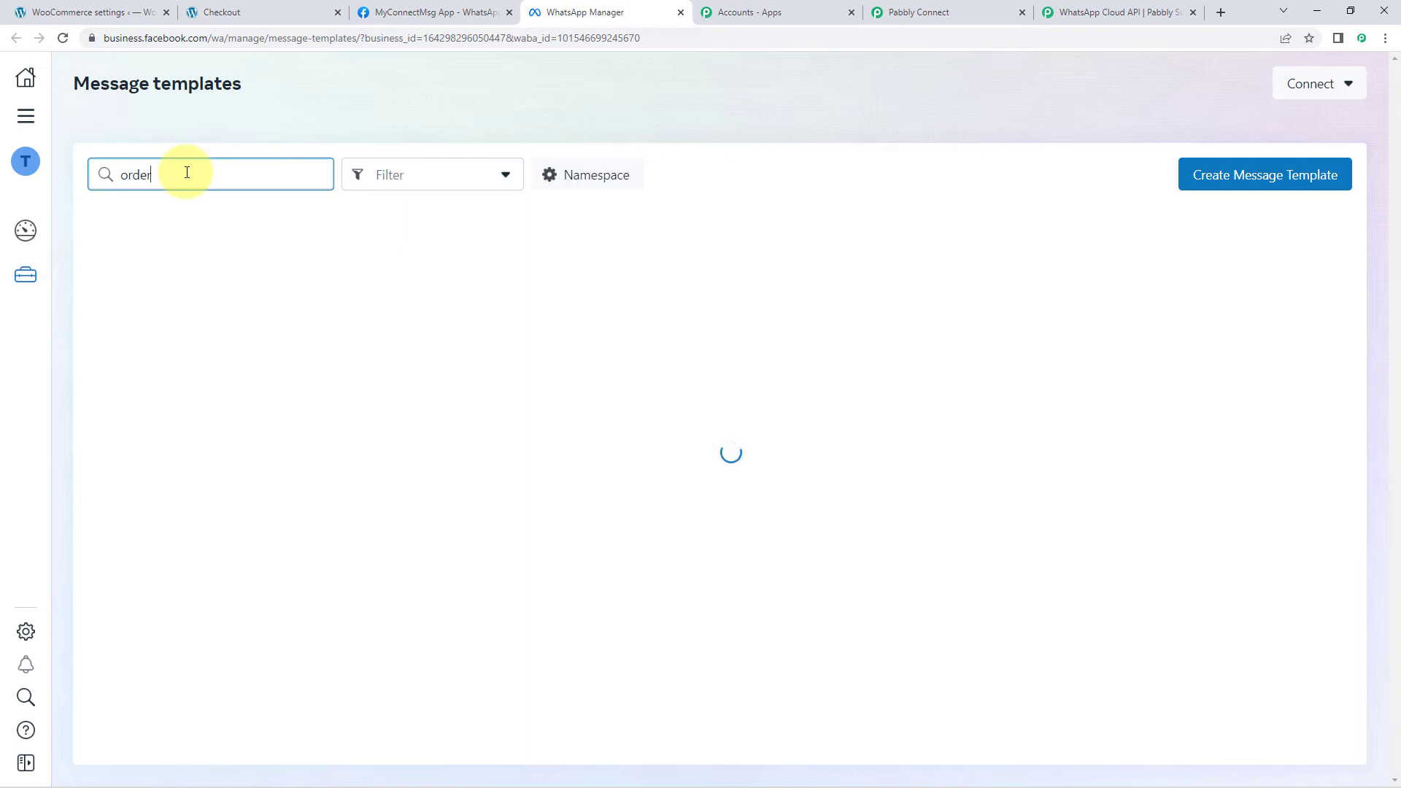
text(_received)
click(164, 261)
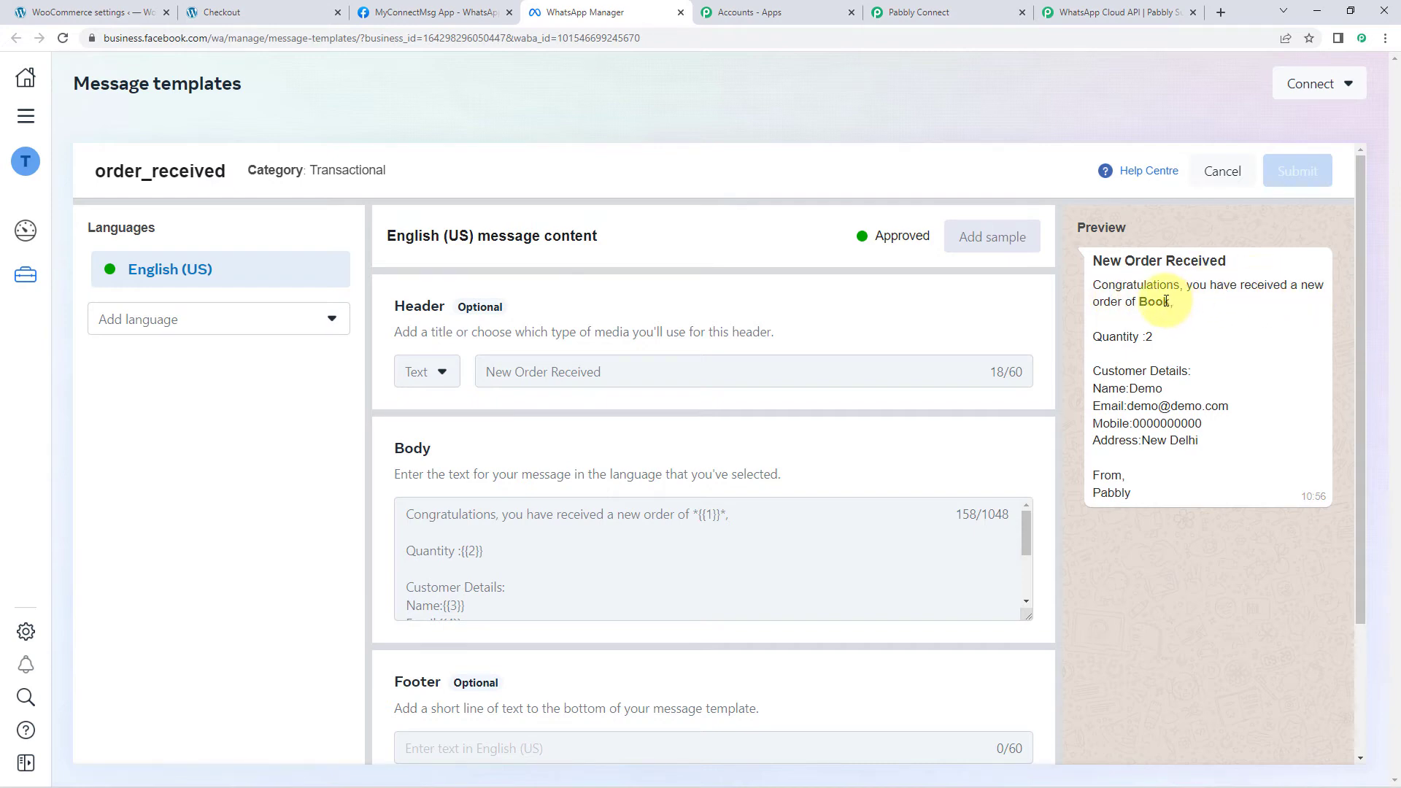
Step: Examine the order_received template's preview and its body variables for product, quantity and customer details, enlarging the body text area
drag(1172, 301, 1140, 304)
click(1142, 307)
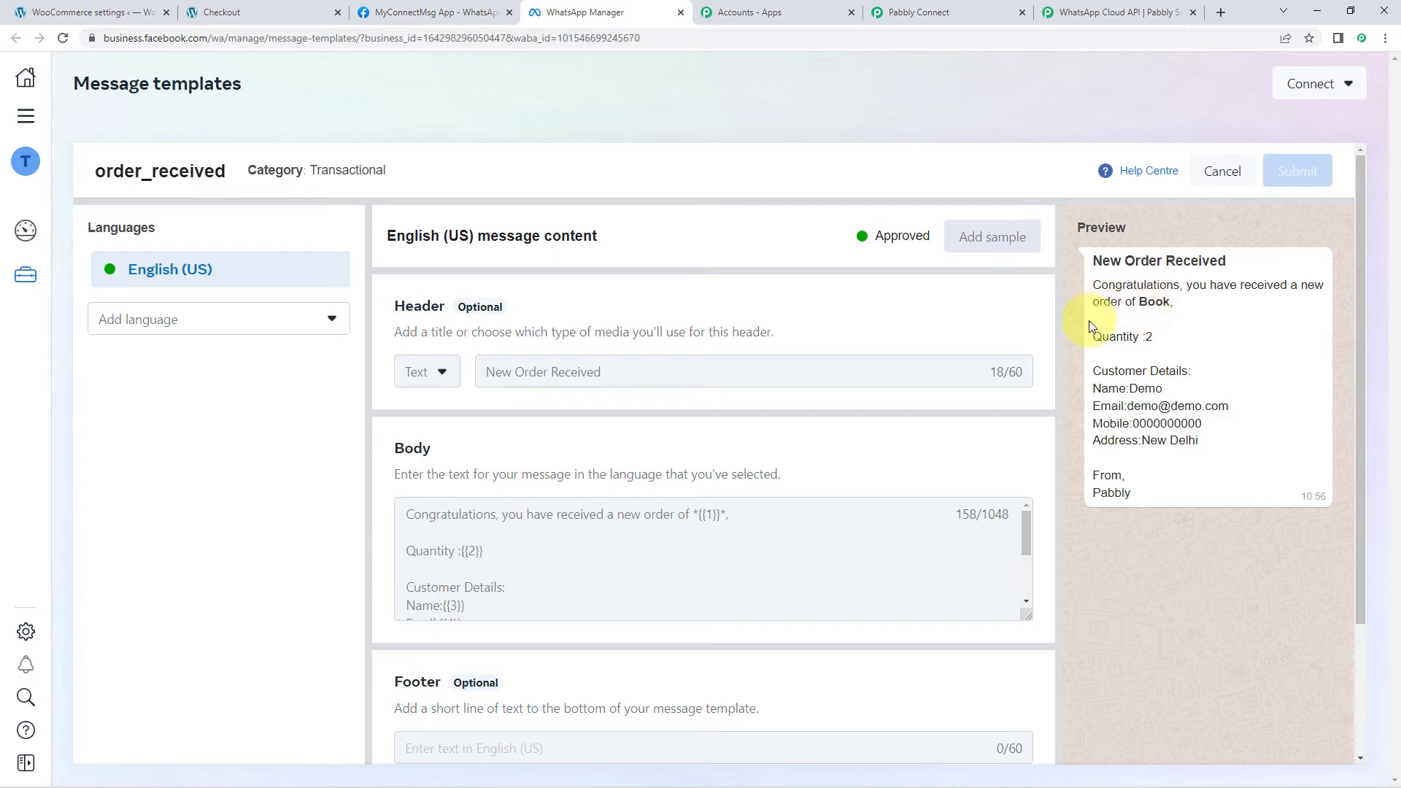
drag(1147, 336, 1129, 389)
drag(1257, 409, 1173, 440)
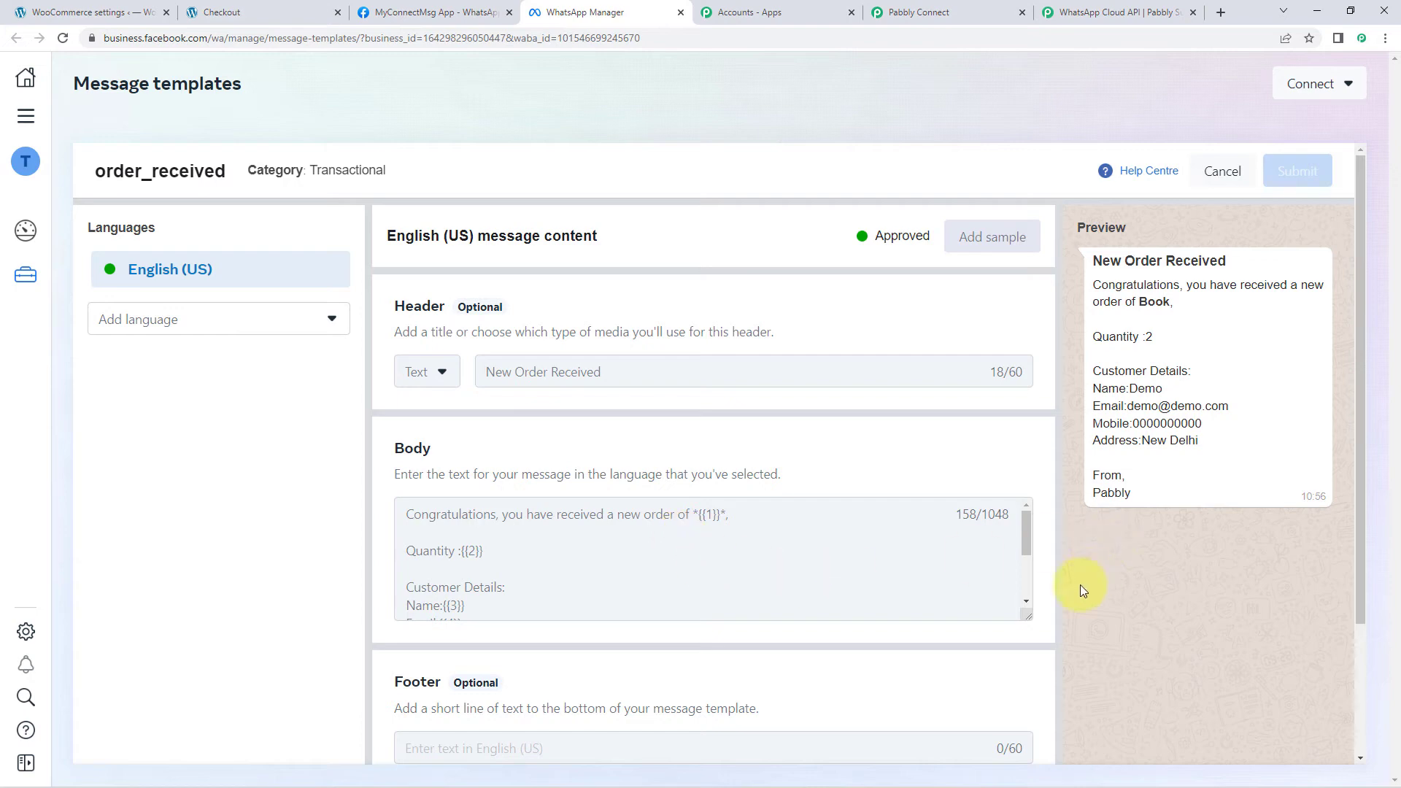
drag(1035, 621, 1027, 682)
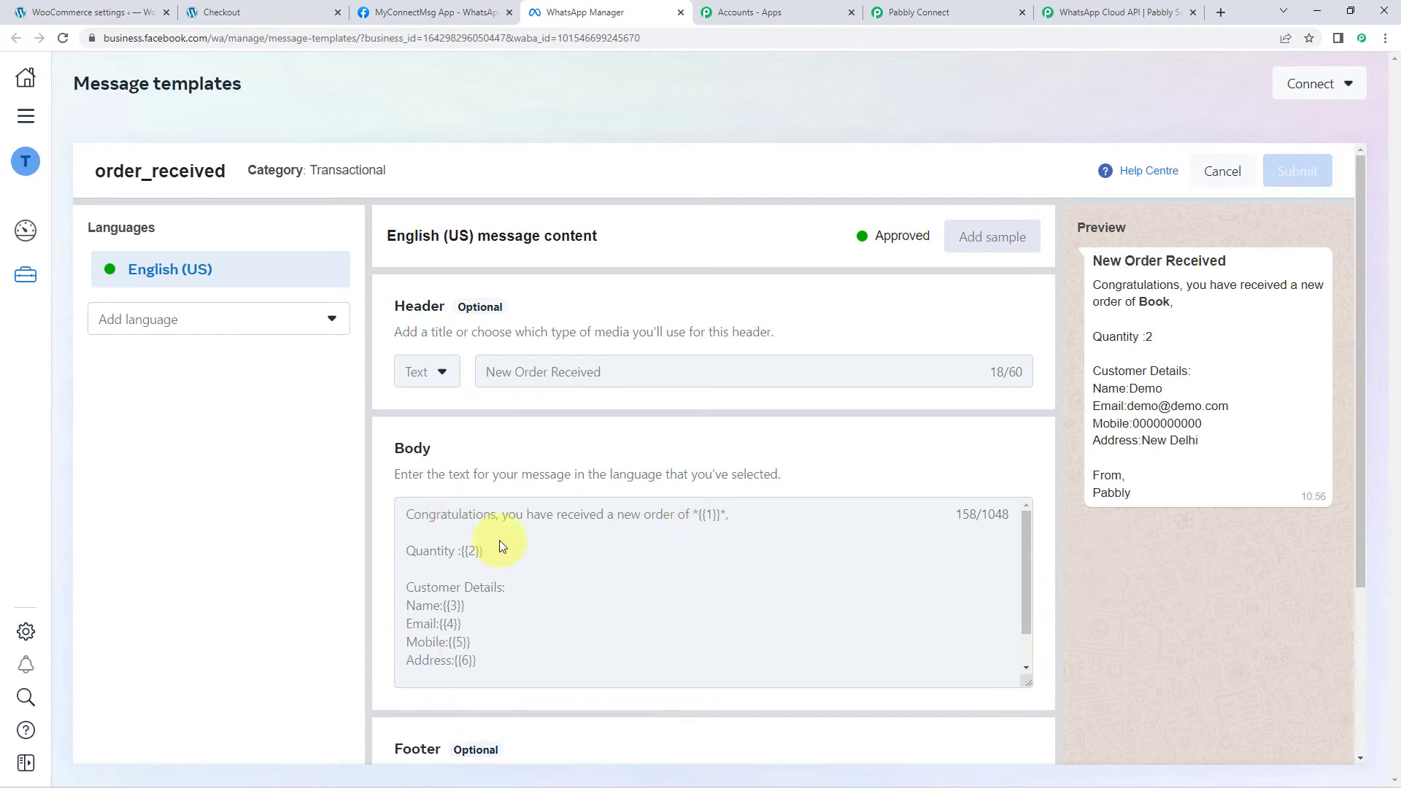
scroll(520, 567, down, 1)
scroll(537, 538, down, 1)
scroll(508, 509, up, 2)
scroll(537, 610, down, 2)
scroll(584, 595, up, 2)
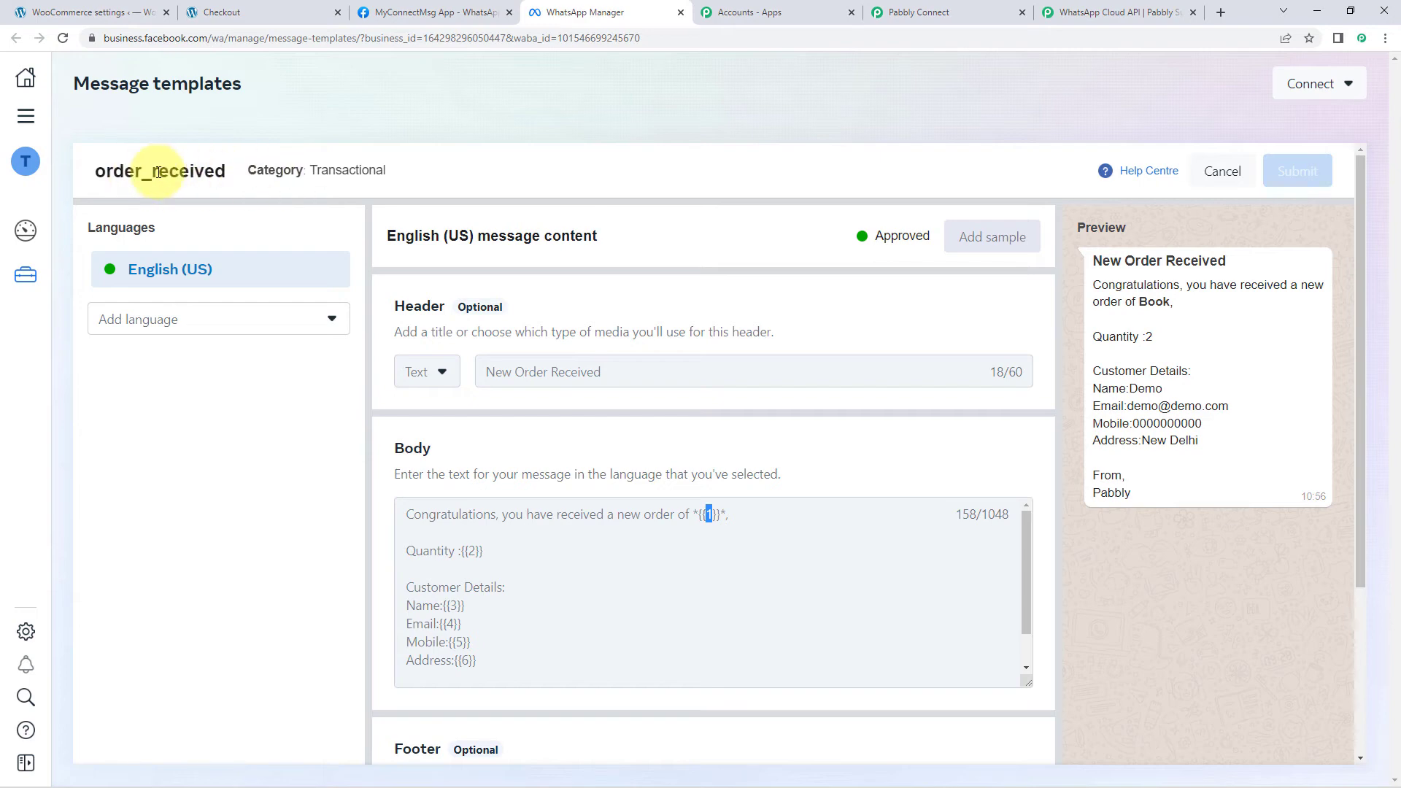
Step: Switch to the Pabbly Connect workflow and choose order_received as the action's template name
click(957, 10)
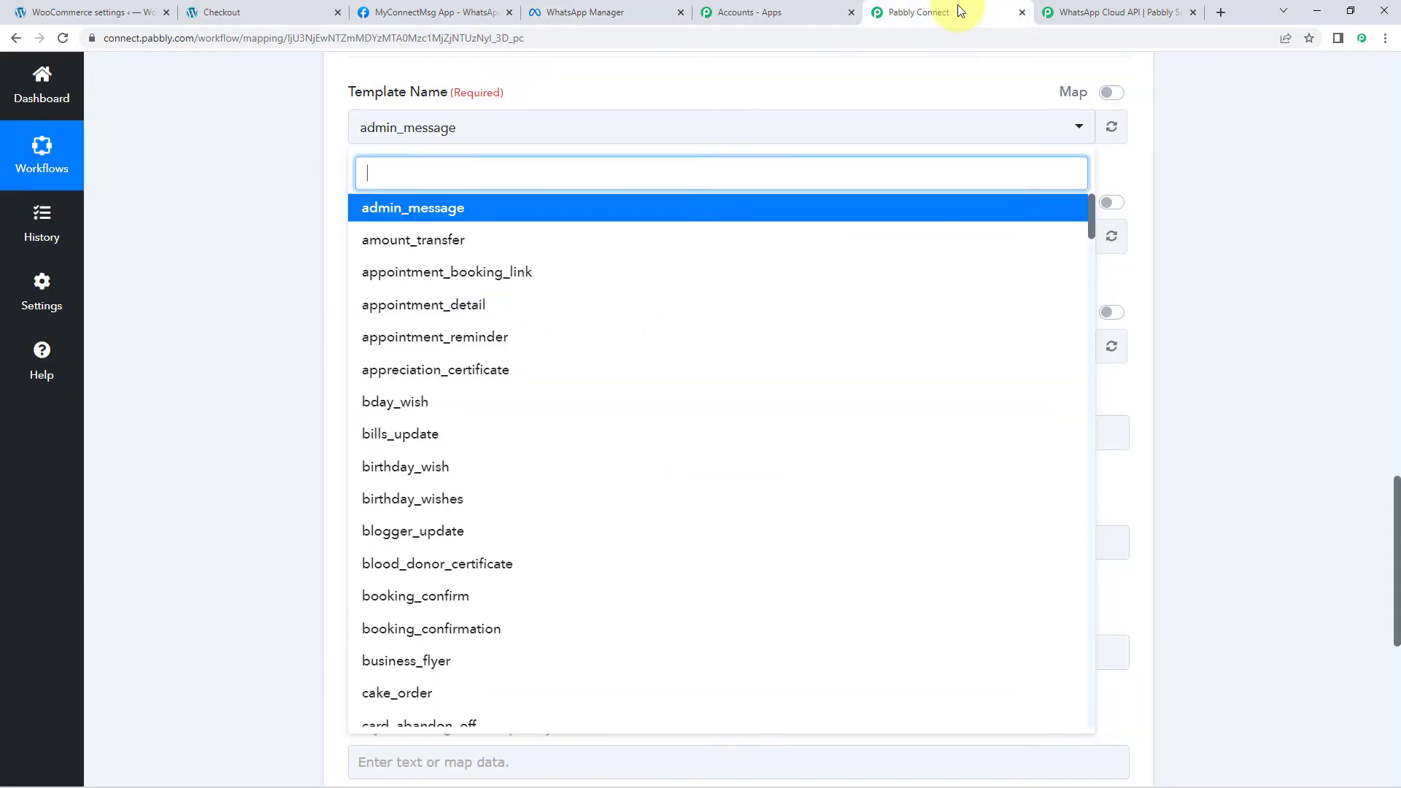
text(orde)
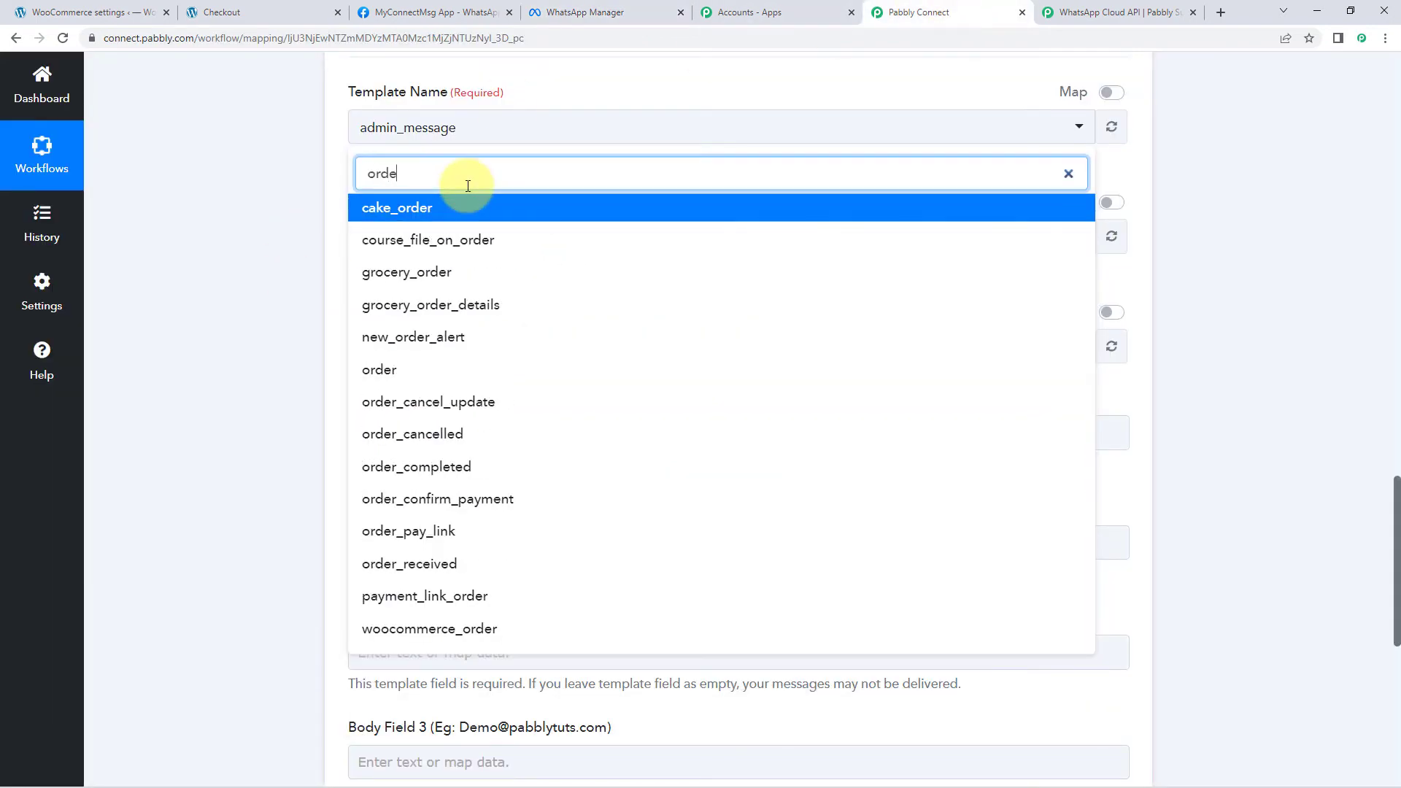
text(r_re)
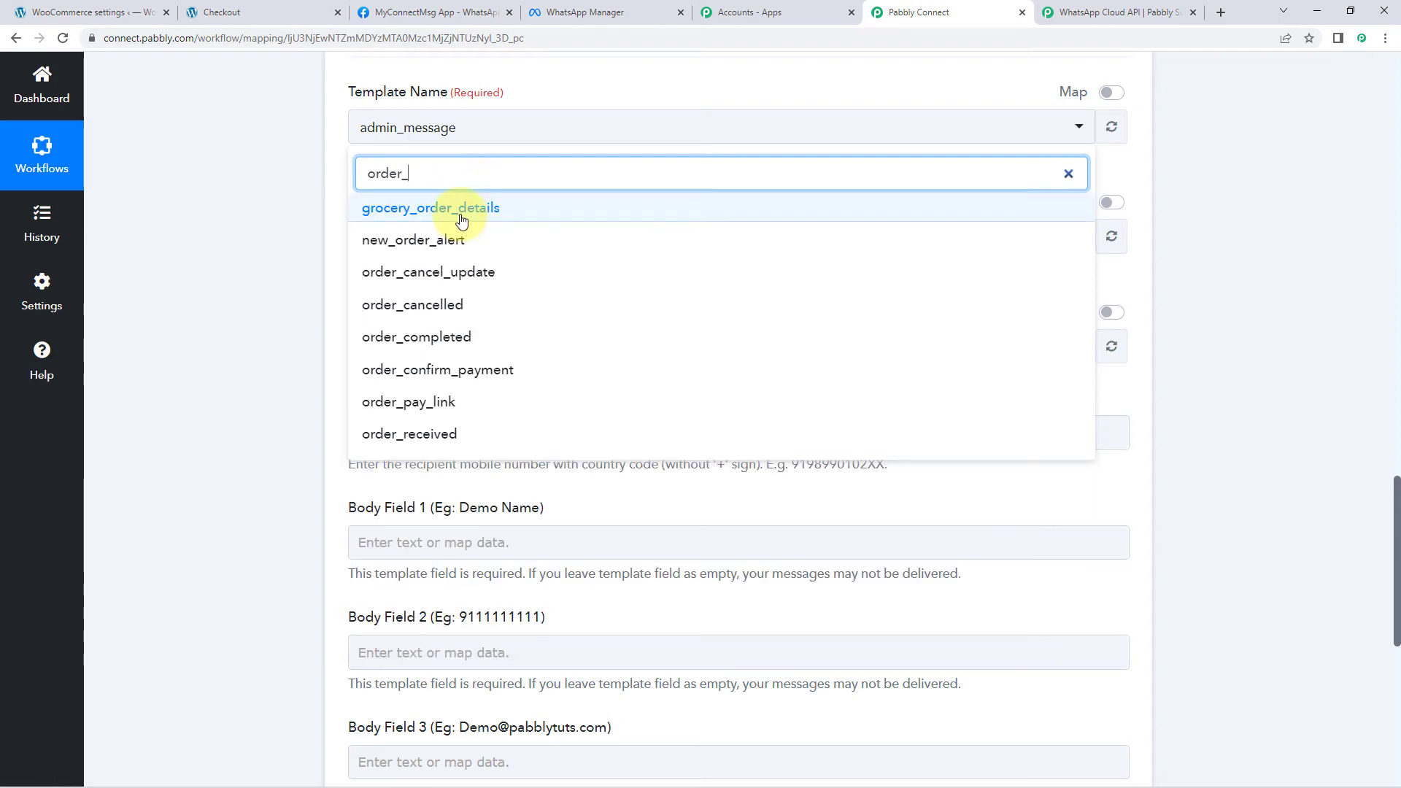
click(459, 211)
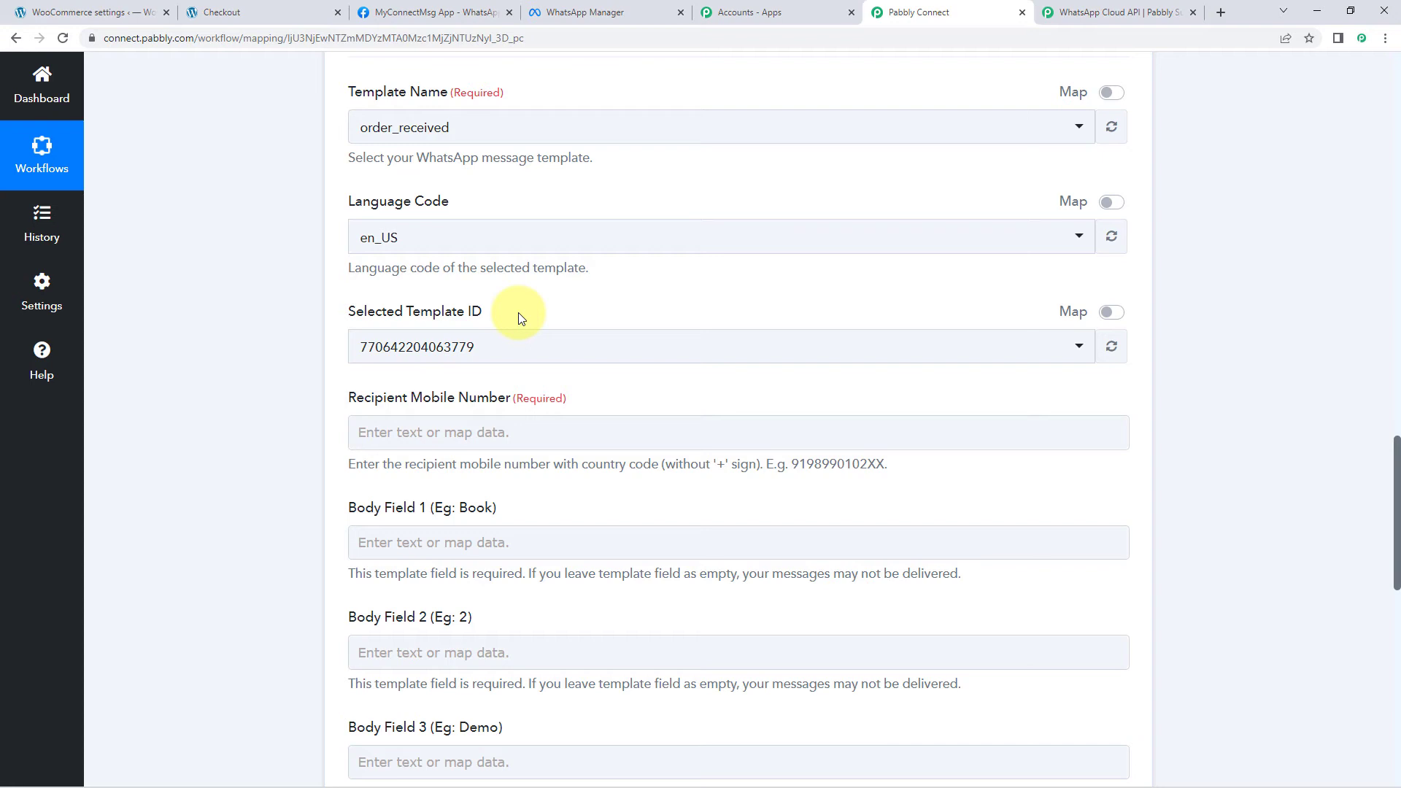
Step: Enter the recipient's mobile number with country code in the Recipient Mobile Number field
scroll(313, 336, down, 1)
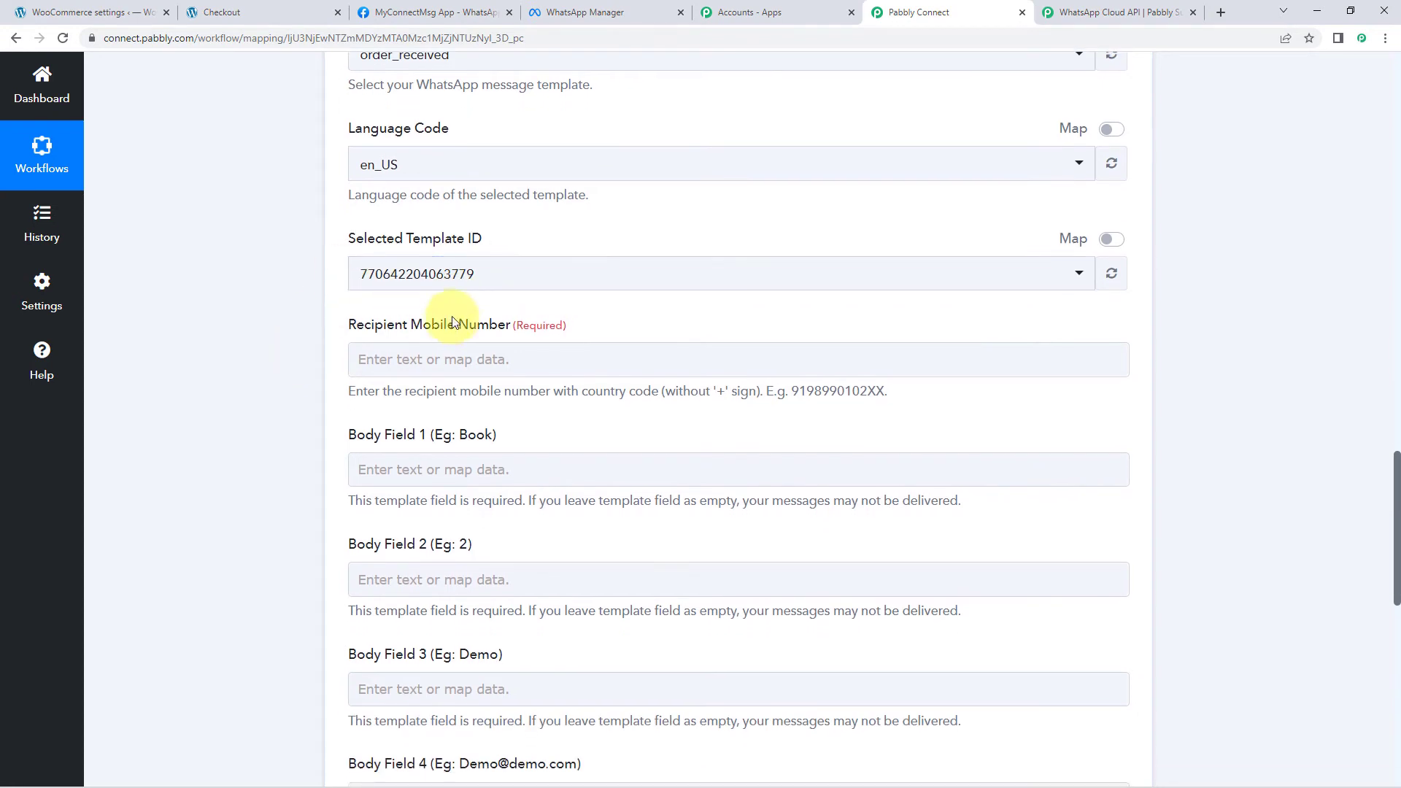
scroll(460, 321, down, 1)
scroll(620, 241, down, 1)
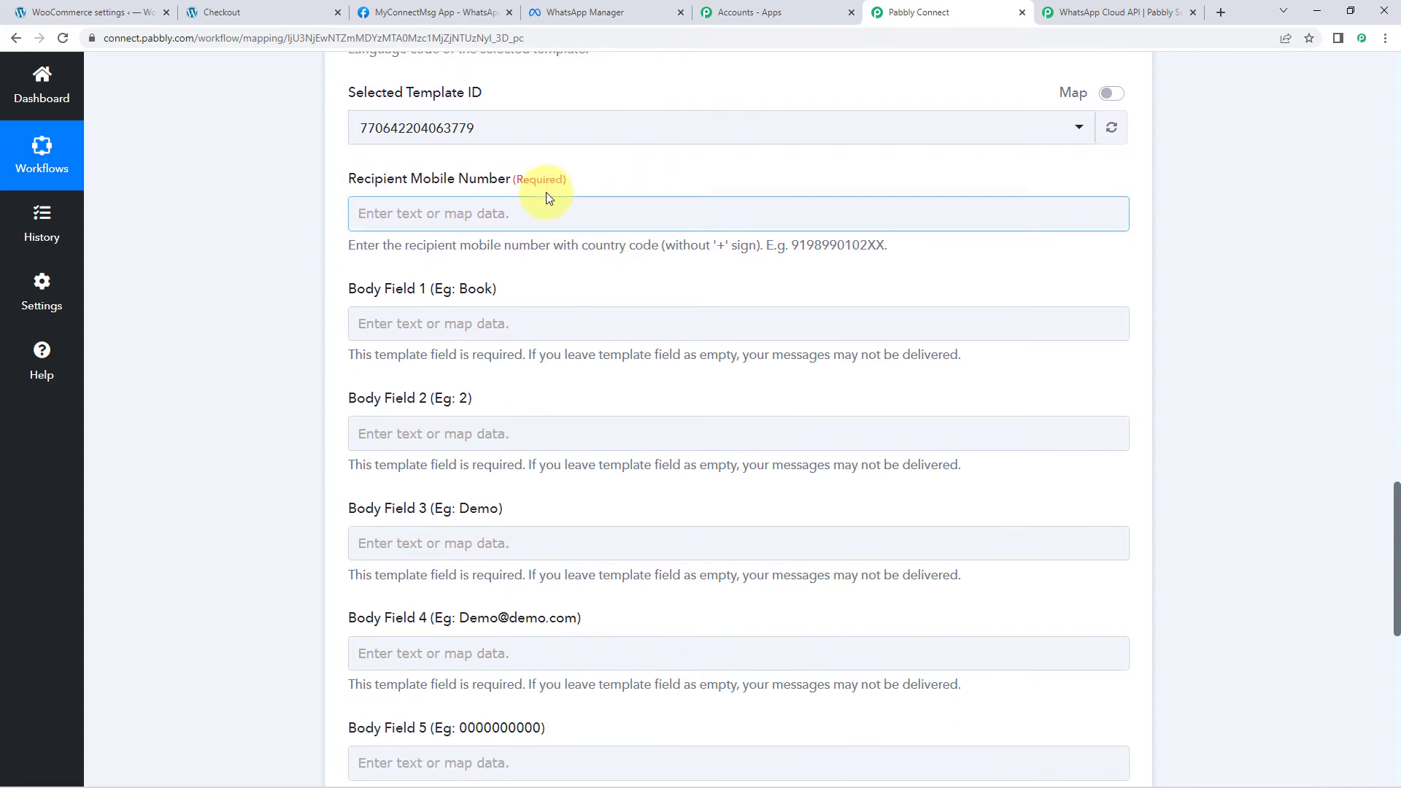
scroll(306, 205, down, 1)
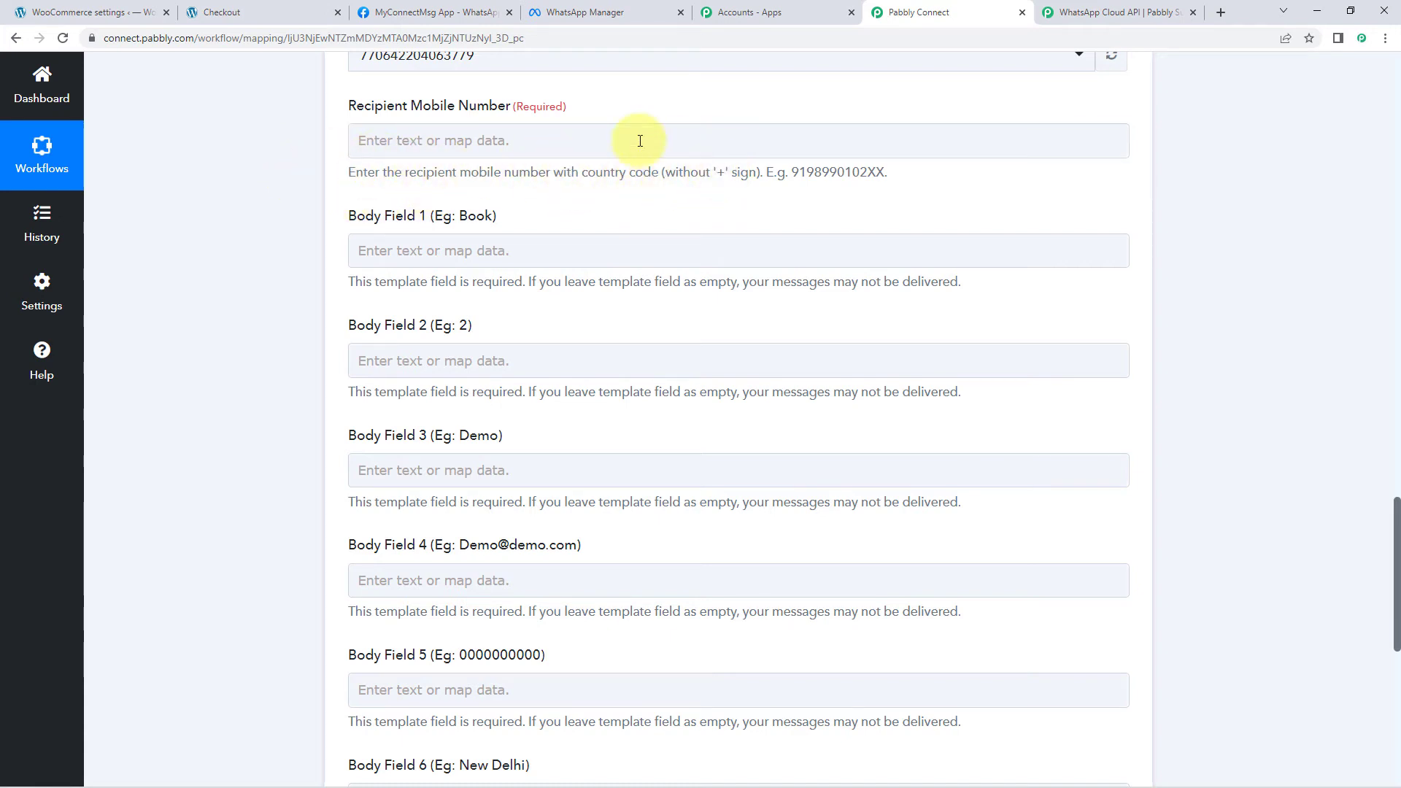
click(365, 140)
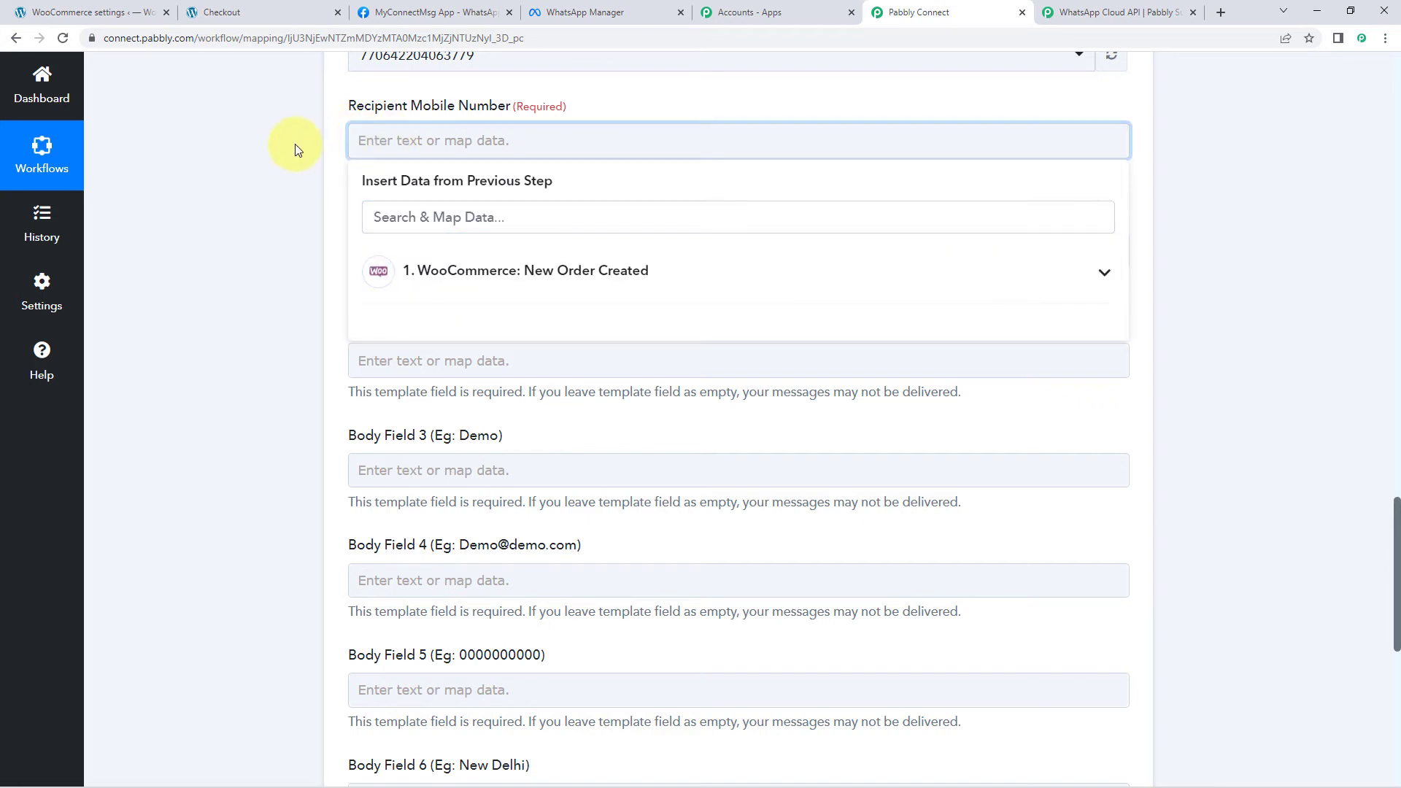
text(+91887)
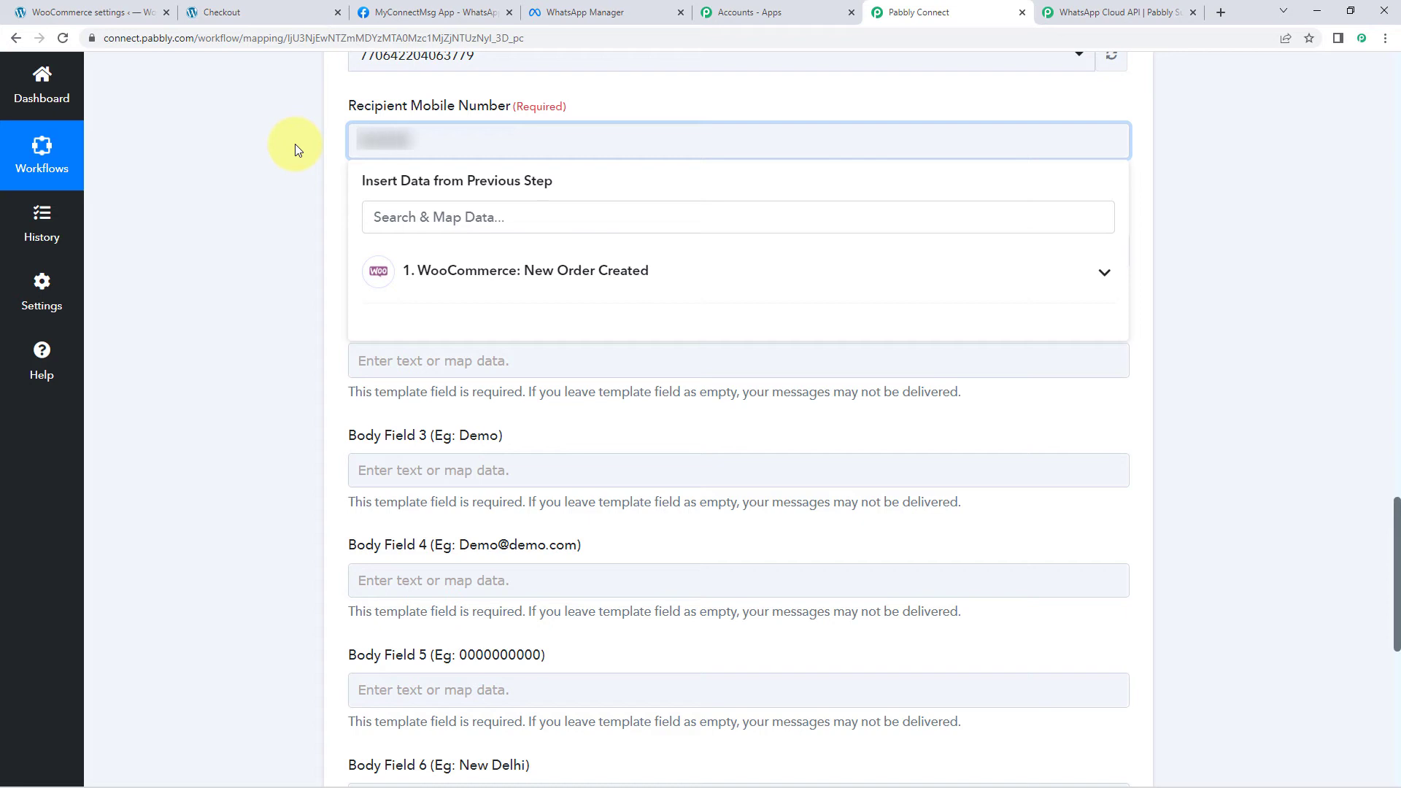
text(000000)
click(294, 143)
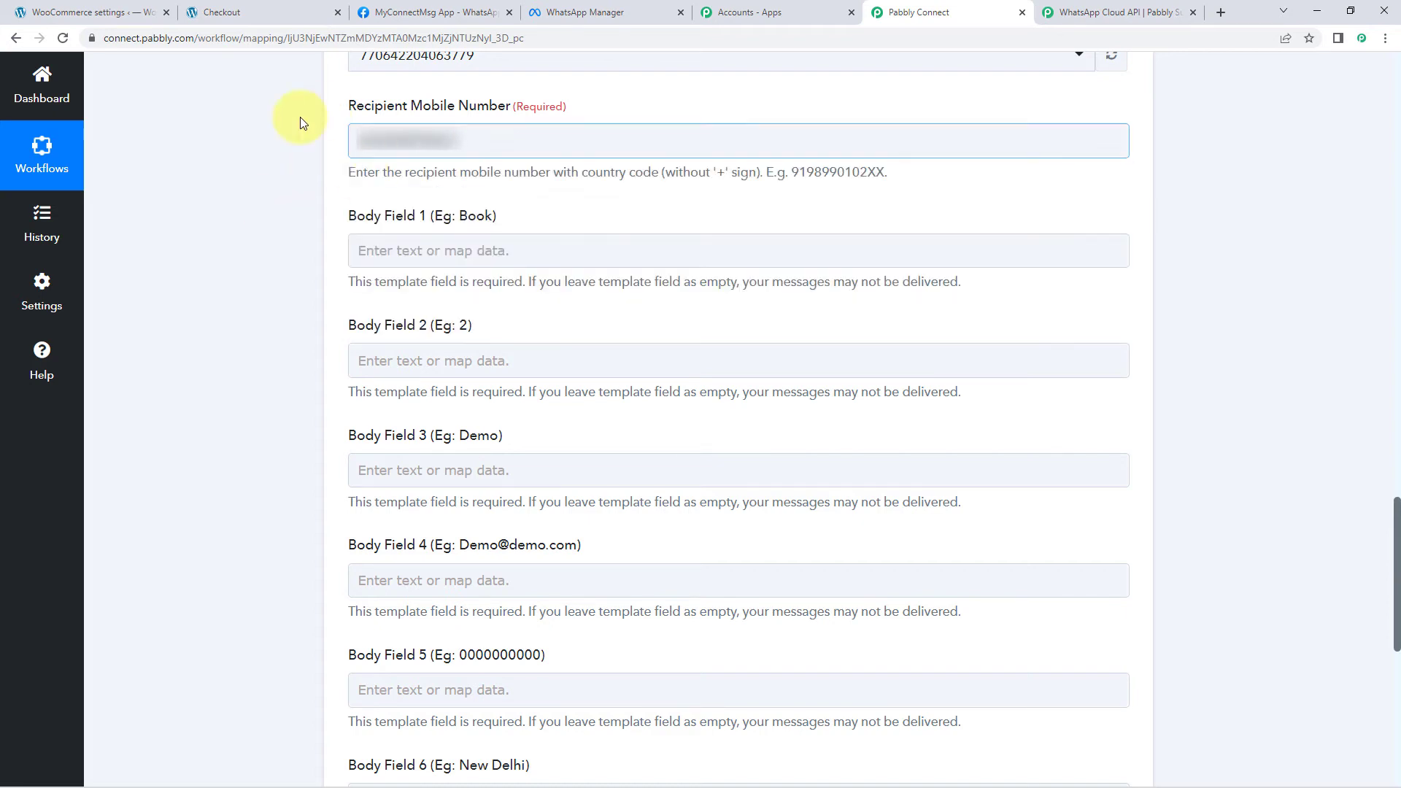
Step: Compare the action's six body fields with the numbered variables in the order_received template in WhatsApp Manager, returning to Pabbly Connect
scroll(240, 159, down, 2)
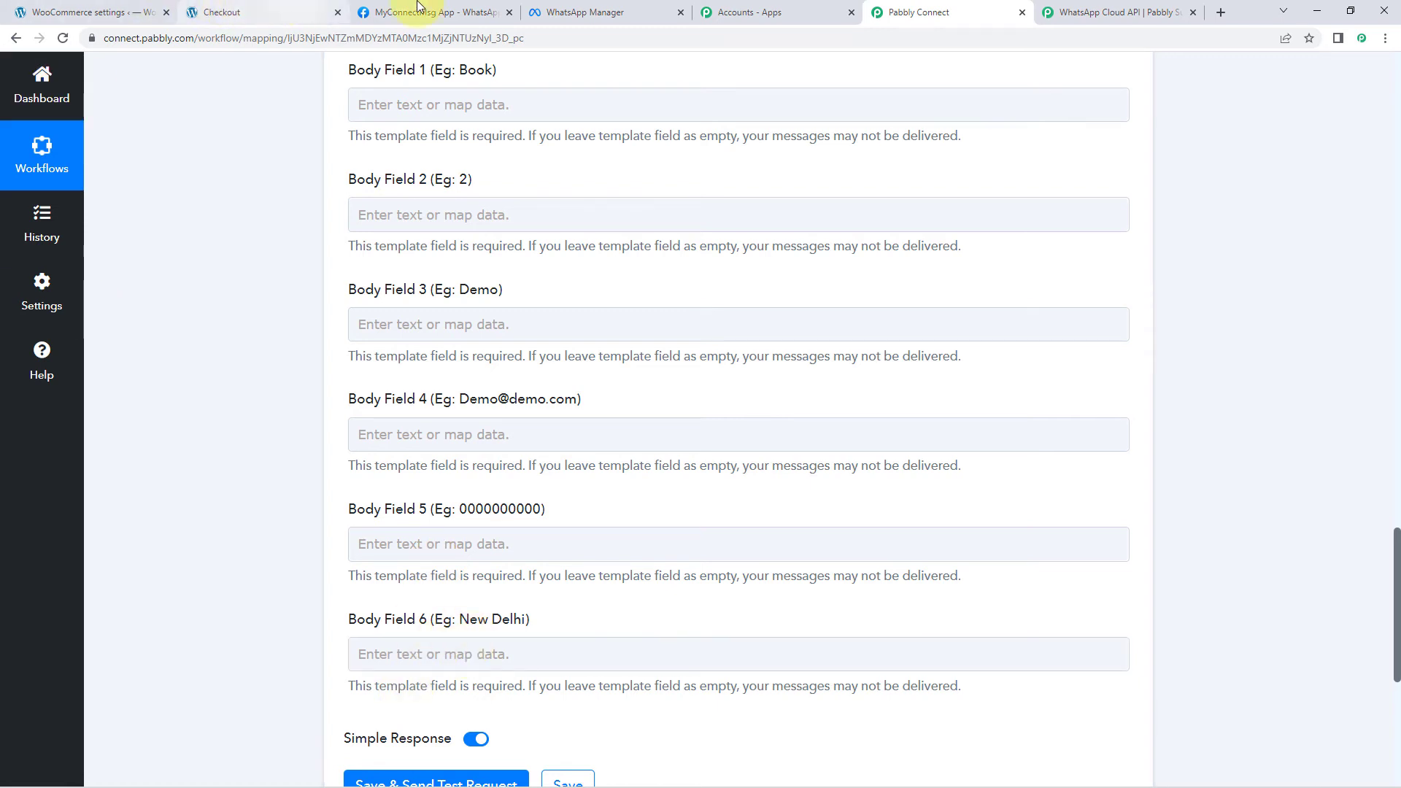
click(566, 11)
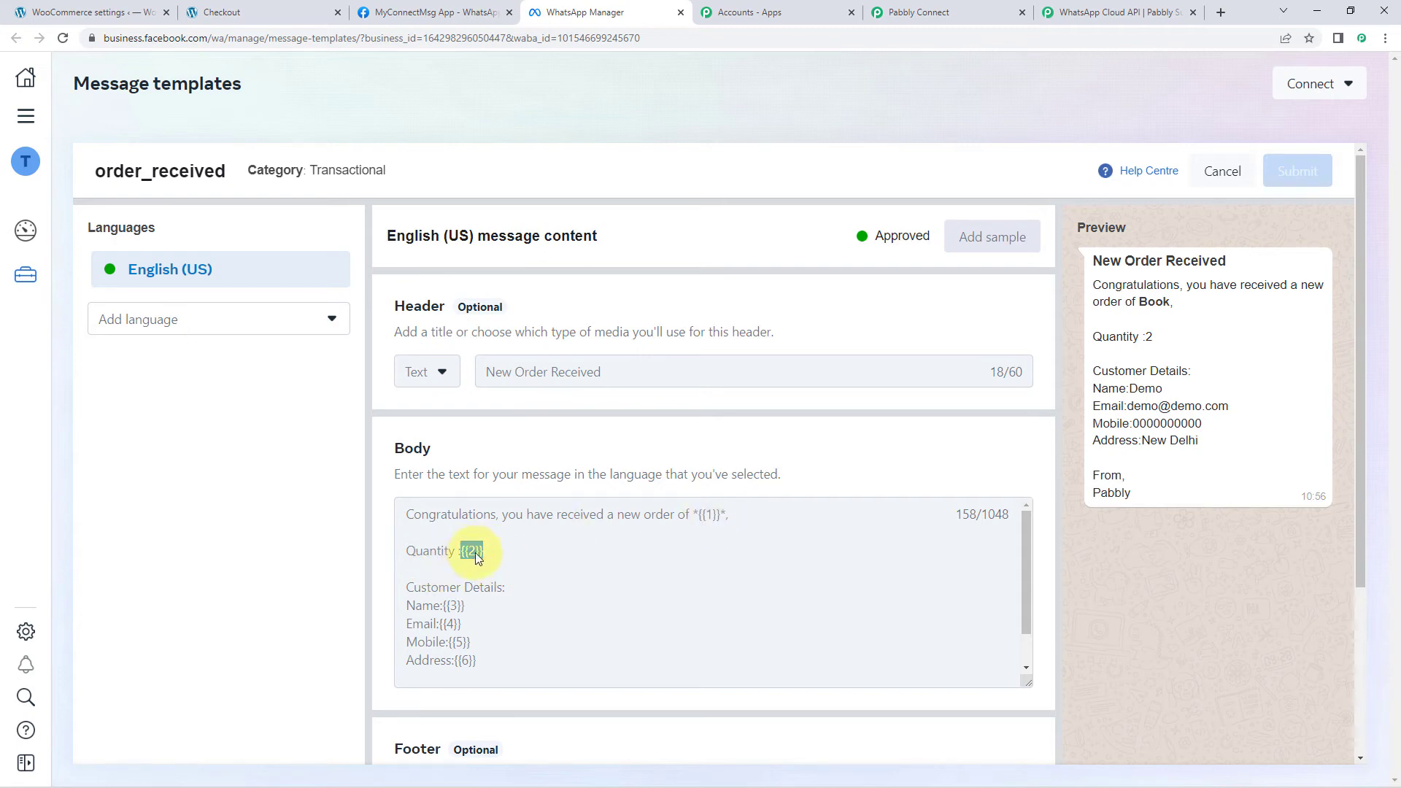
click(475, 611)
click(905, 9)
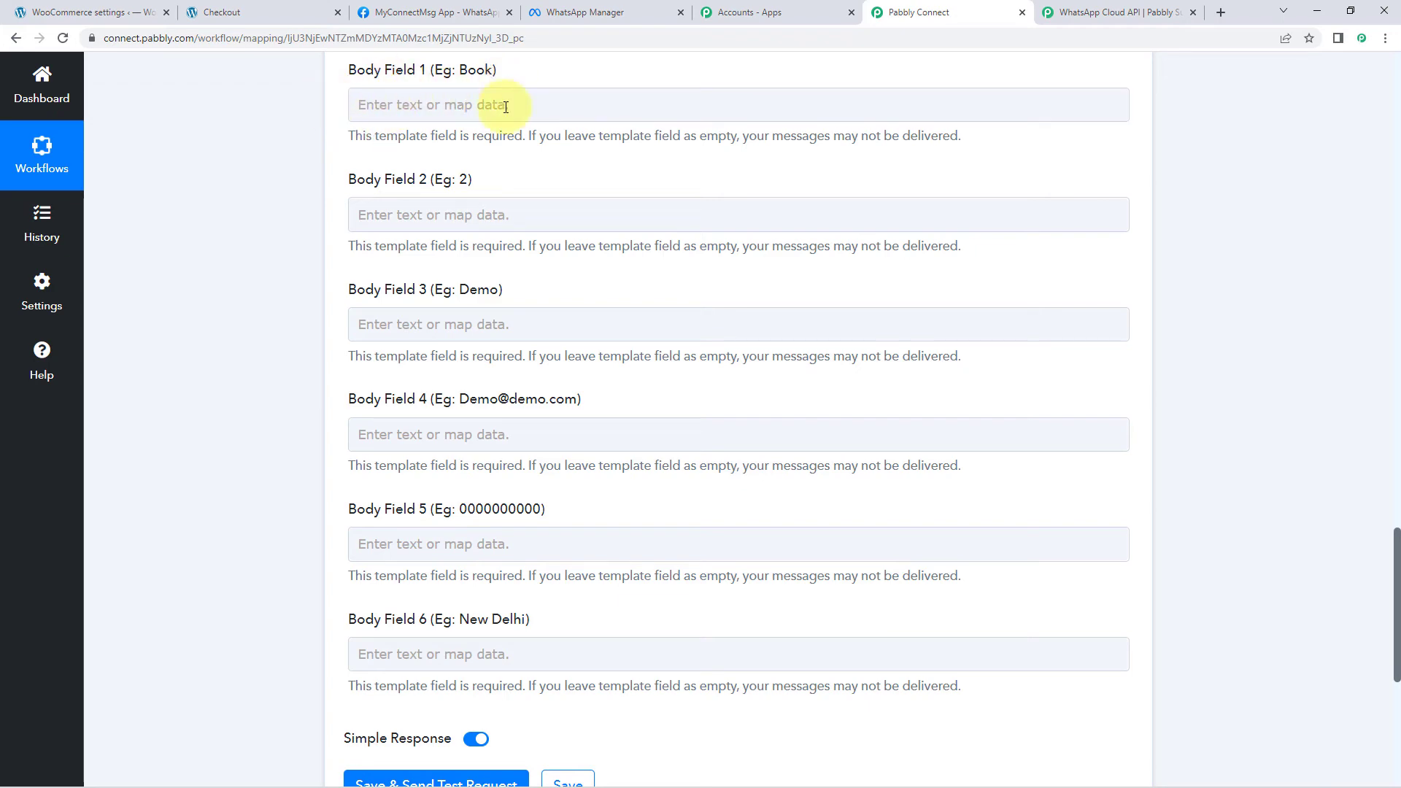
Step: Examine the Line Items 0 Name value in the WooCommerce trigger's received response, enlarging its text area to read the full product name
scroll(656, 183, up, 15)
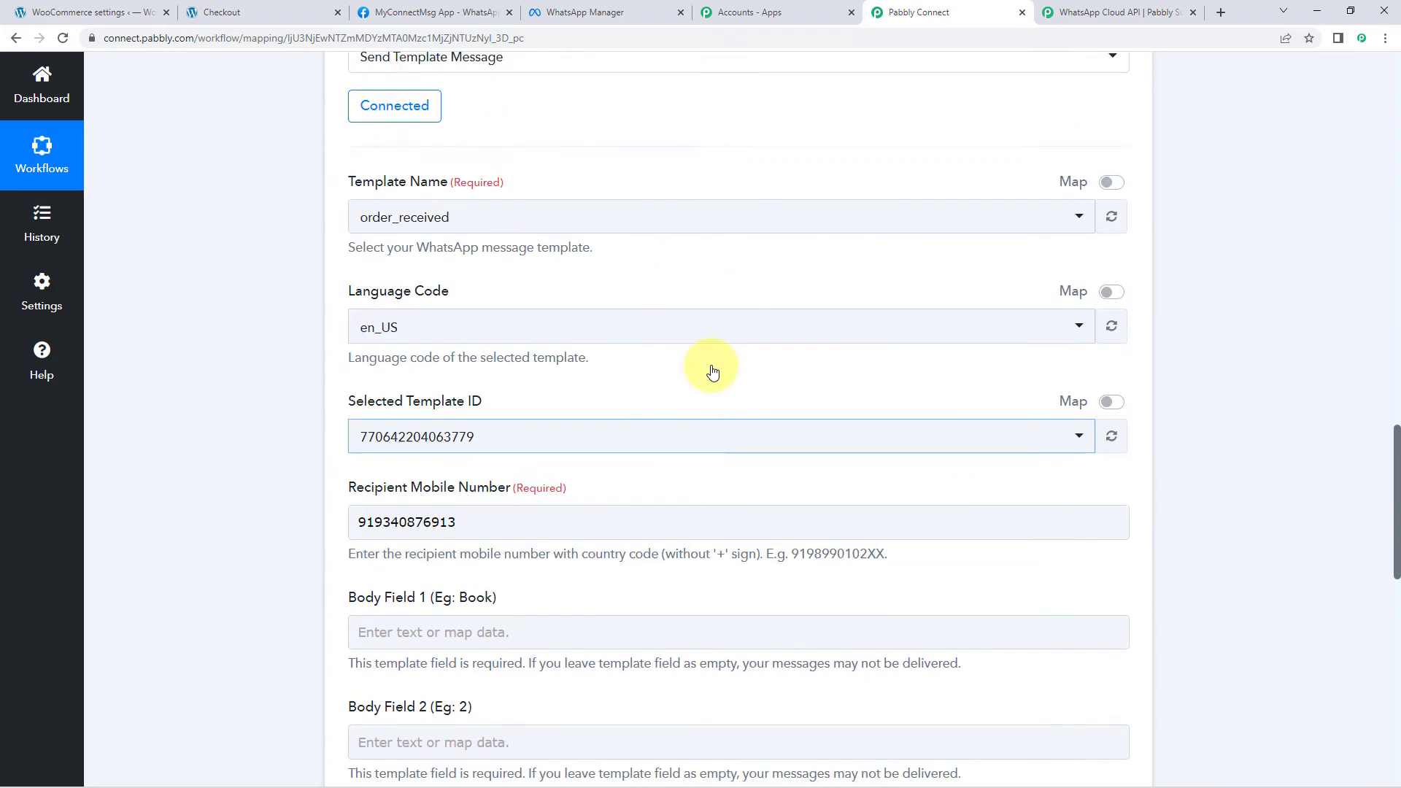
scroll(842, 414, up, 2)
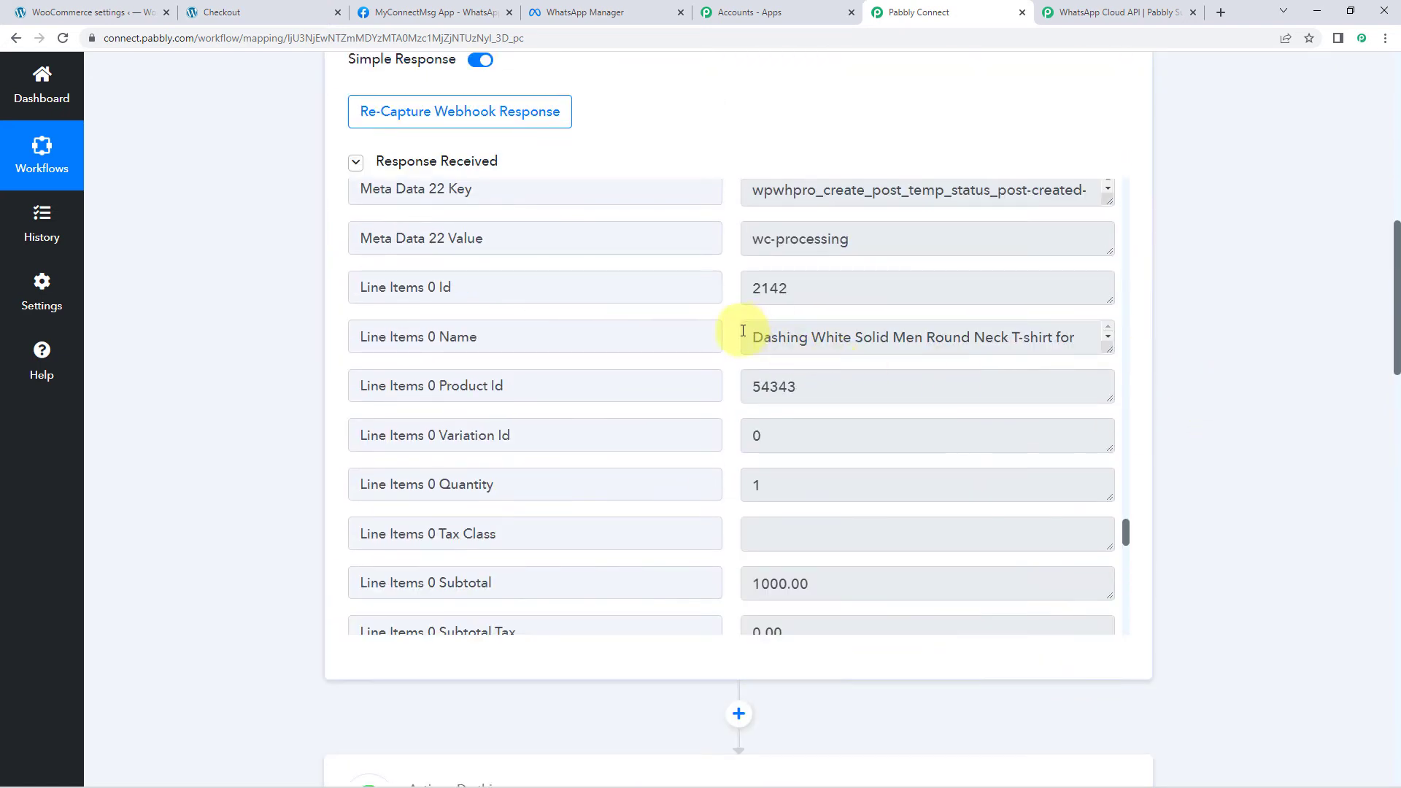
drag(746, 328, 1109, 460)
click(844, 338)
drag(851, 394, 751, 335)
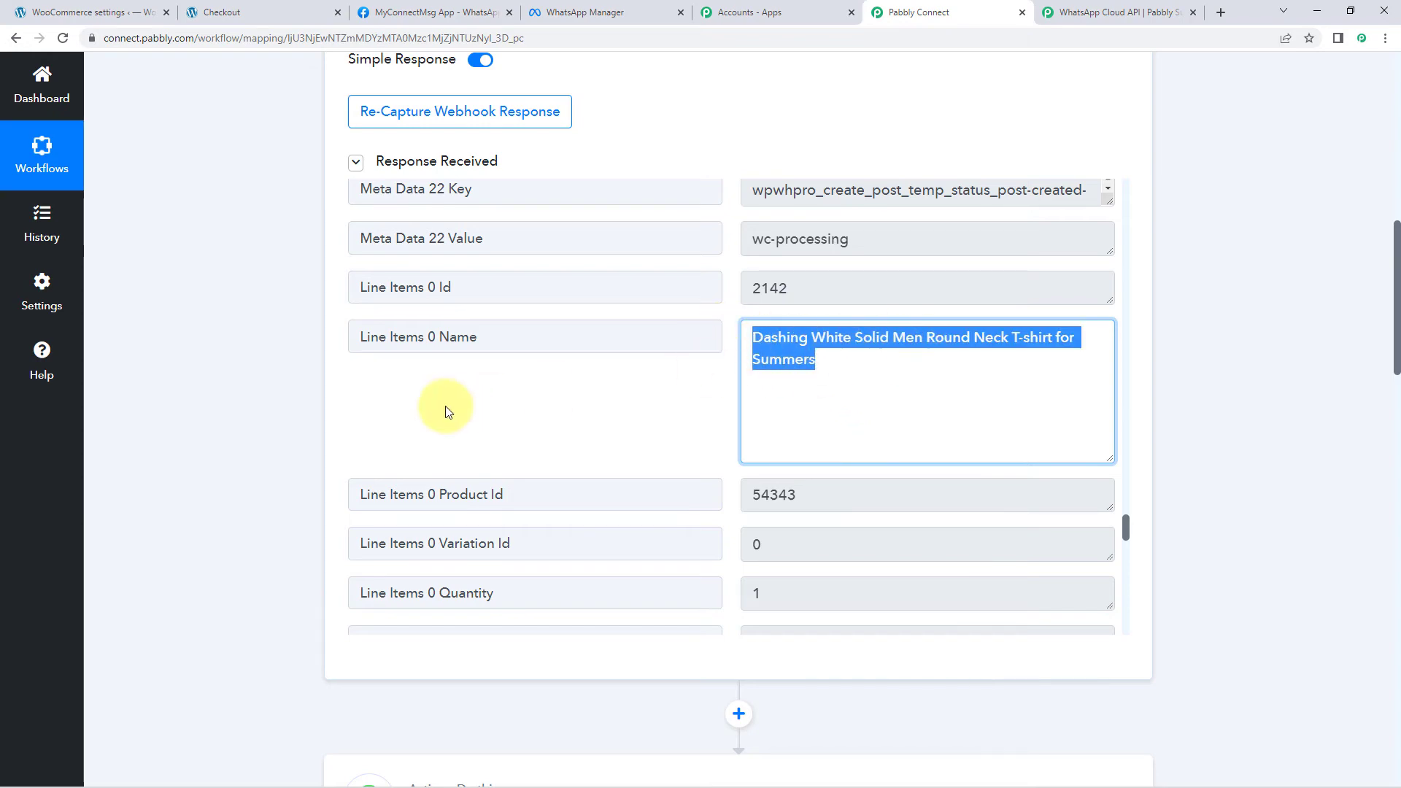
Step: Map Body Field 1 of the WhatsApp action to Line Items 0 Name from the WooCommerce New Order Created step
scroll(272, 422, down, 10)
scroll(272, 418, down, 8)
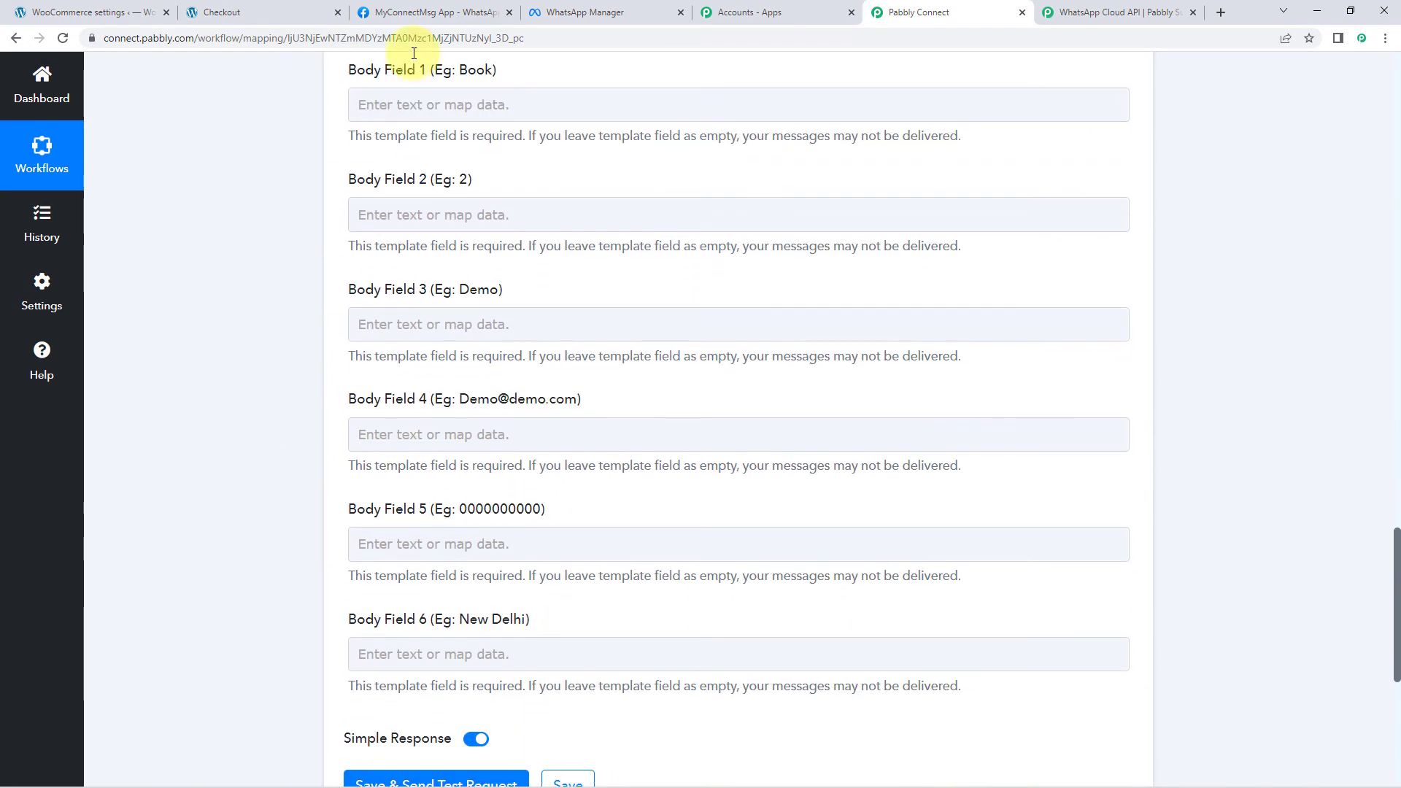
click(379, 104)
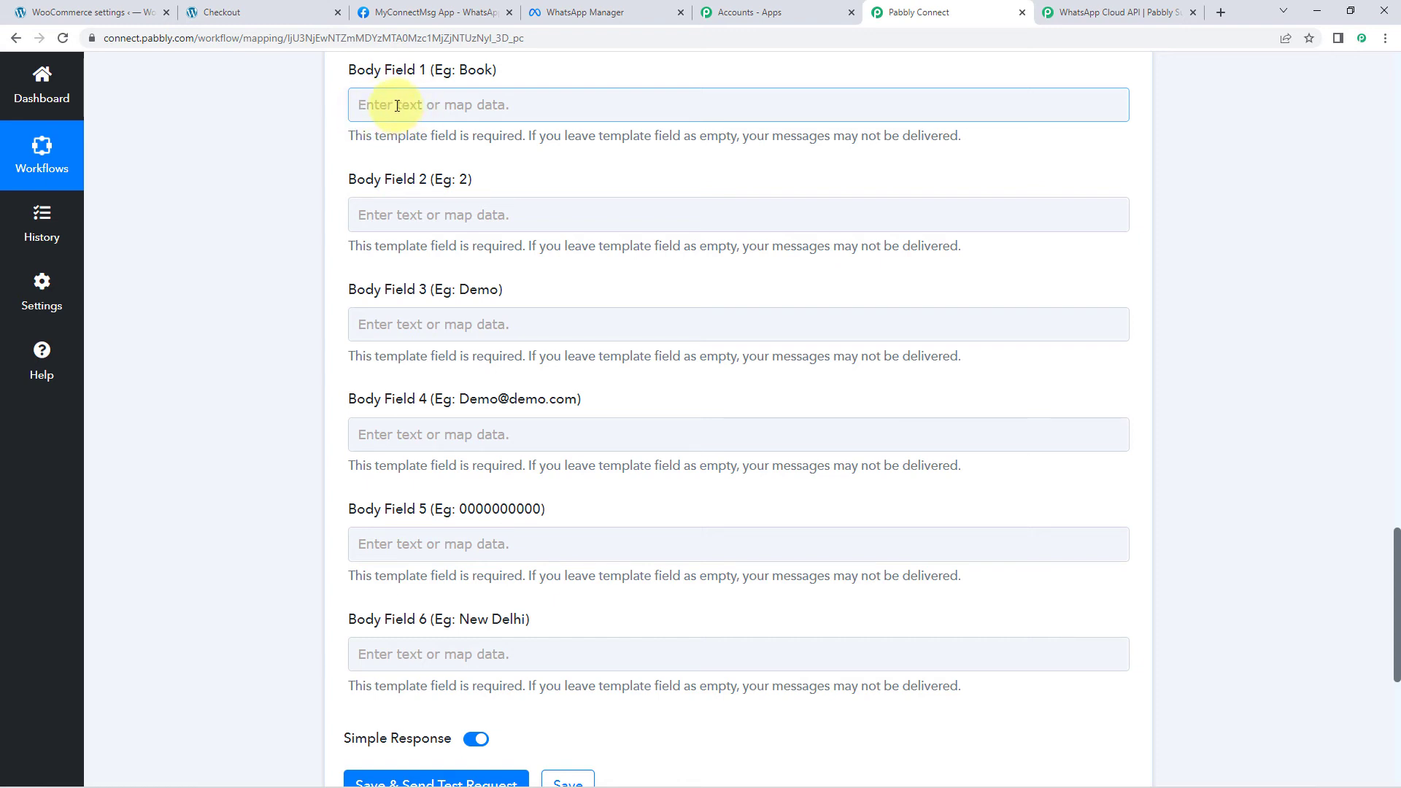
click(397, 106)
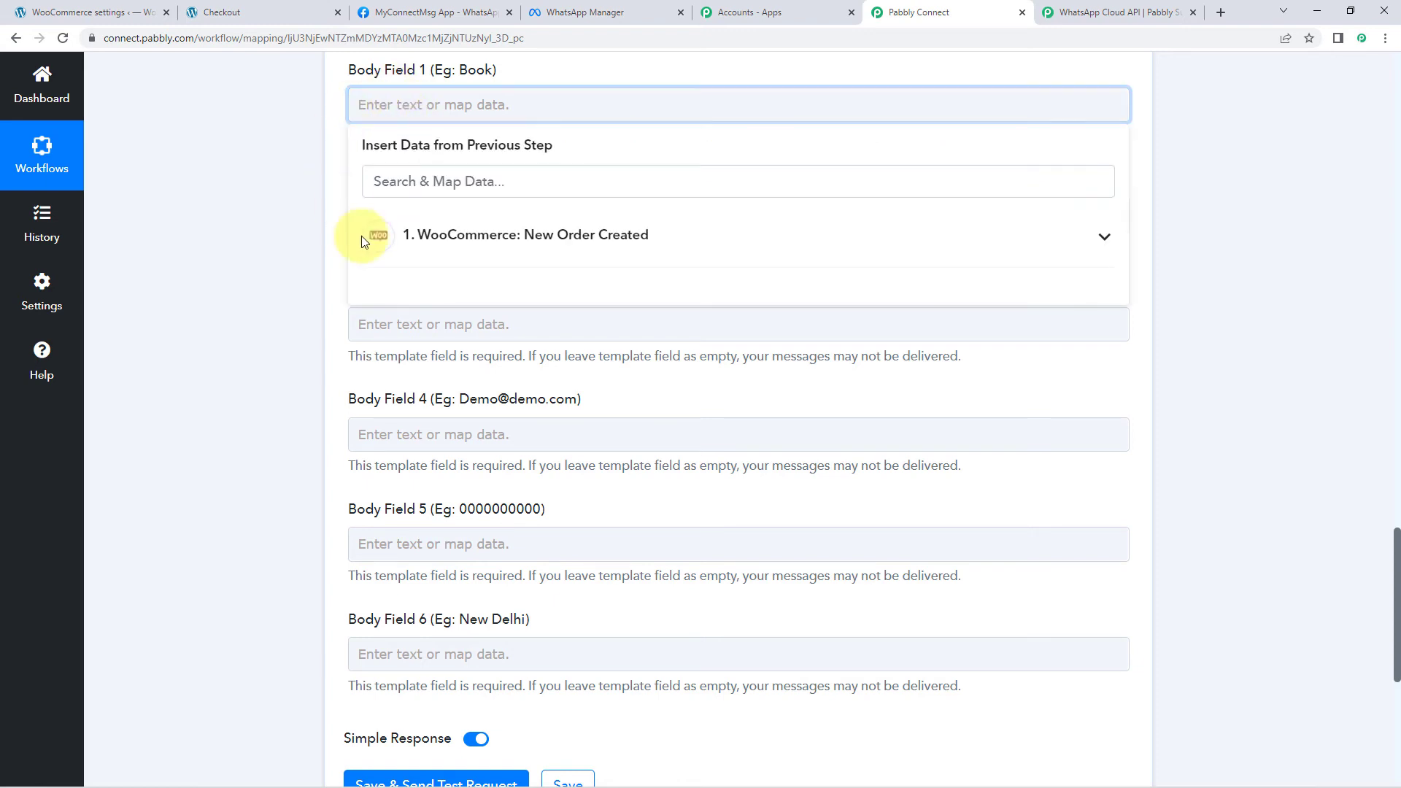
click(679, 237)
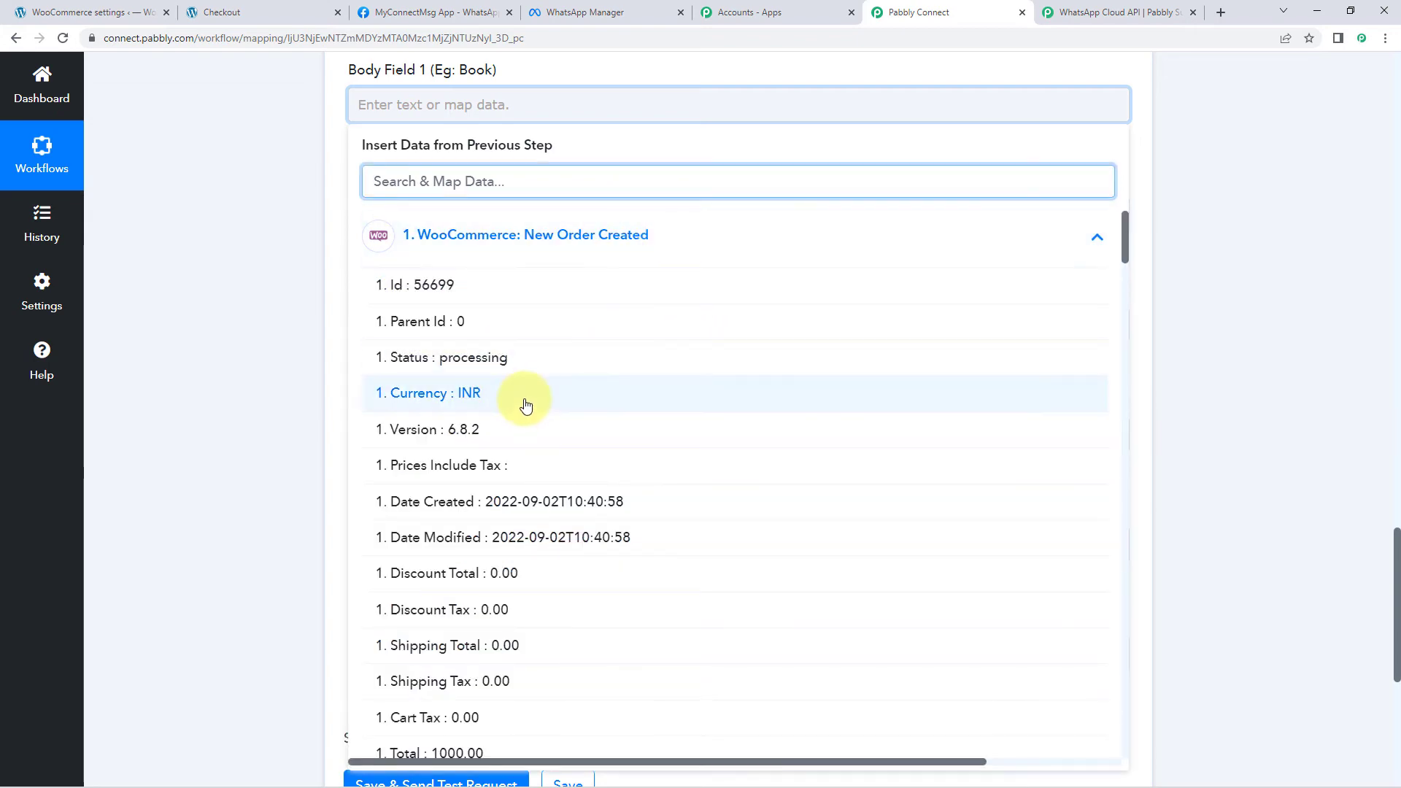
scroll(525, 401, down, 6)
scroll(491, 388, down, 10)
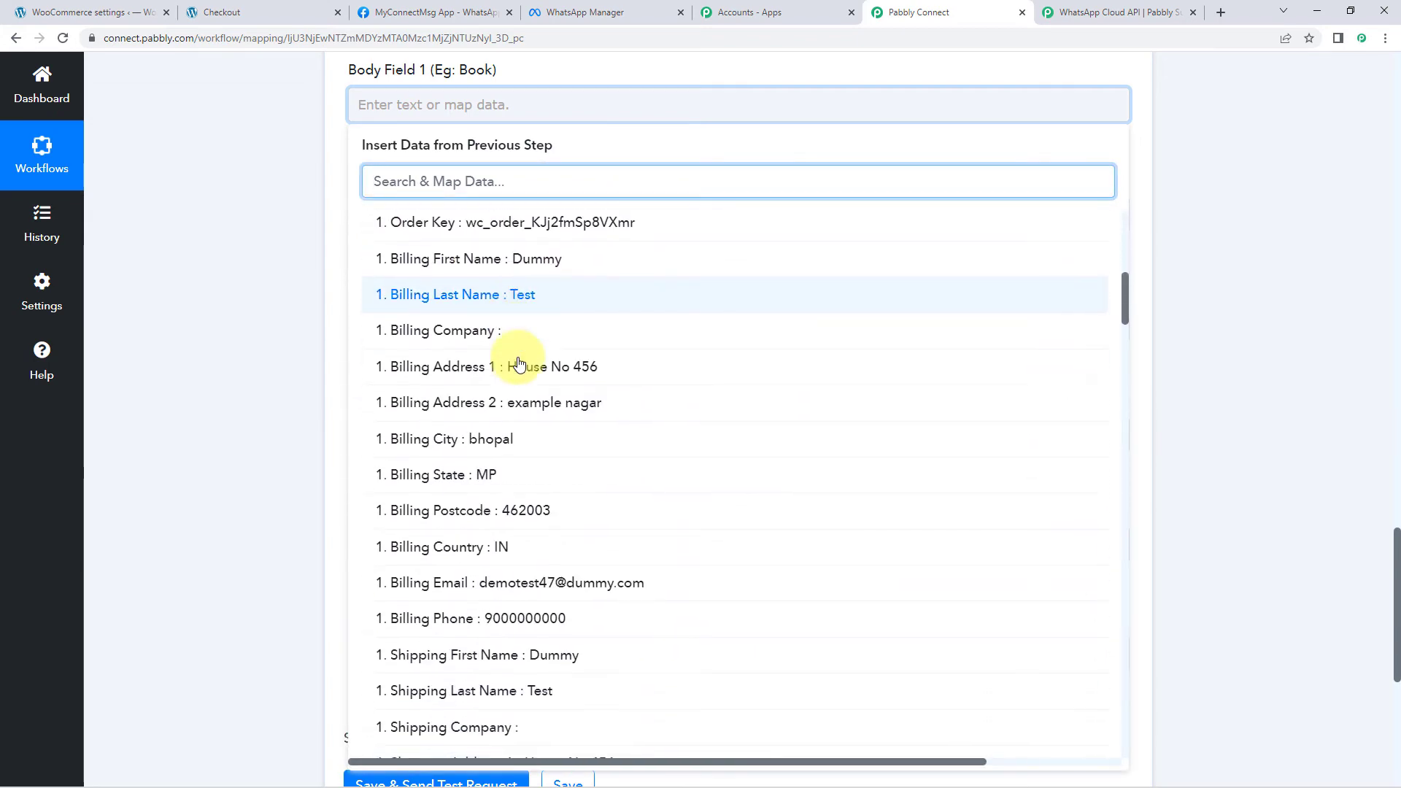
scroll(520, 363, down, 8)
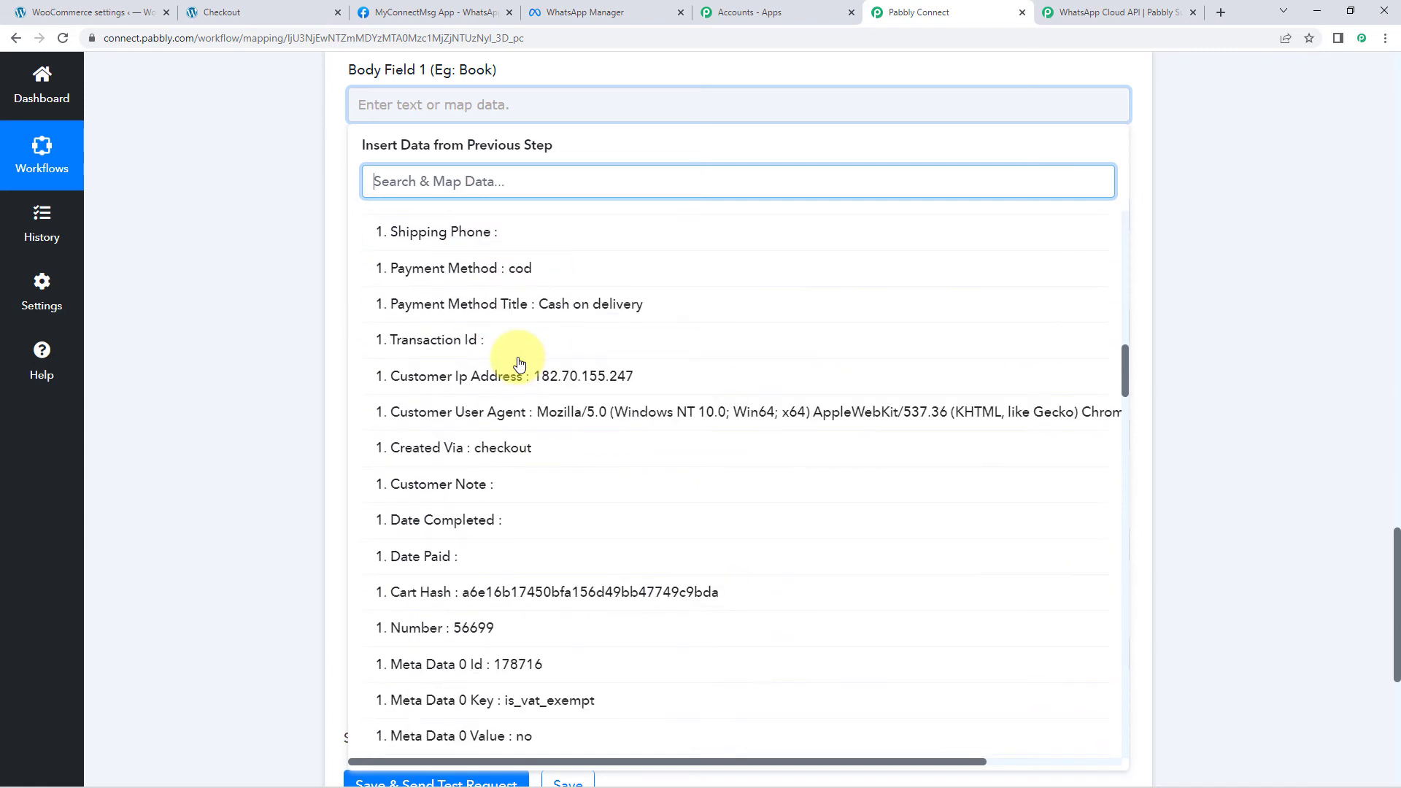
scroll(520, 363, down, 7)
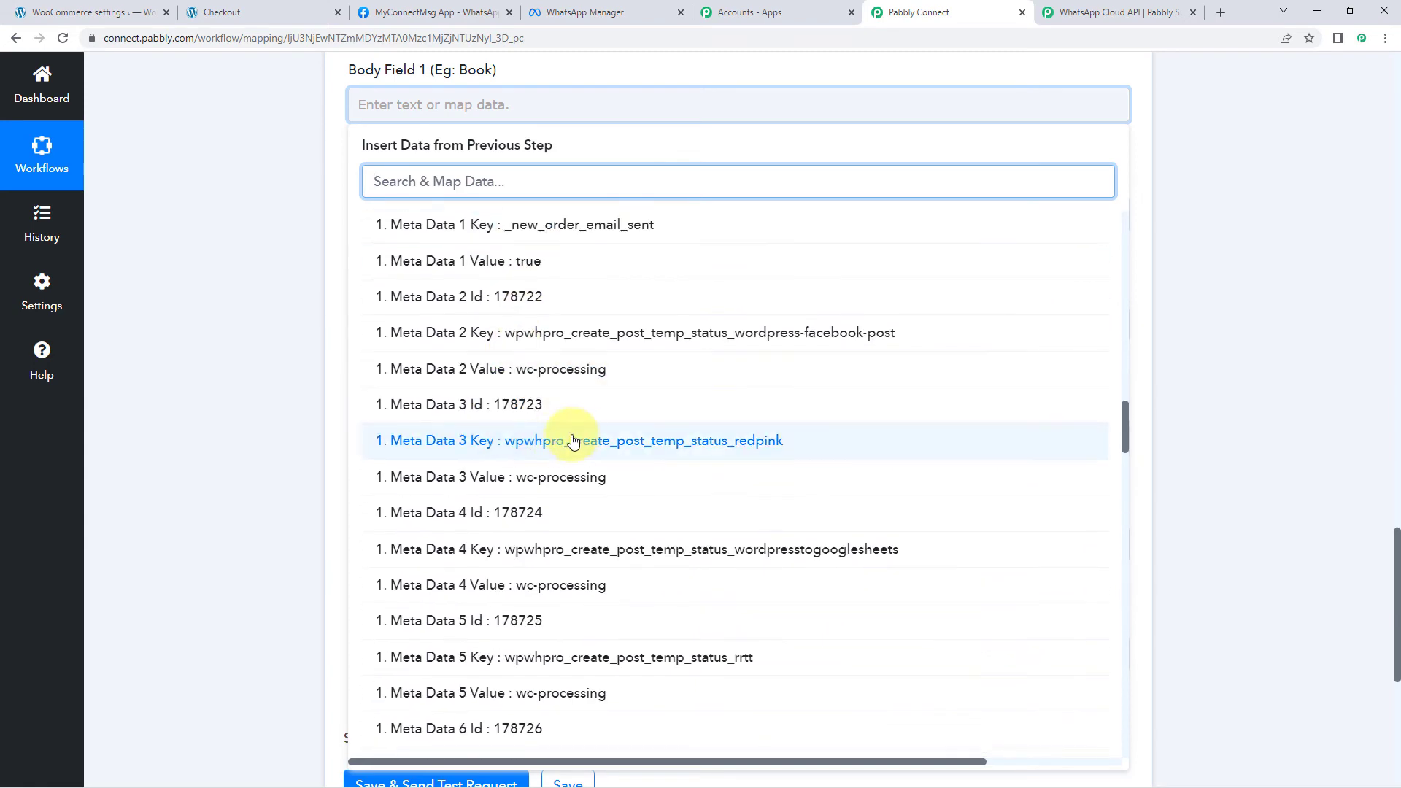
scroll(580, 434, down, 11)
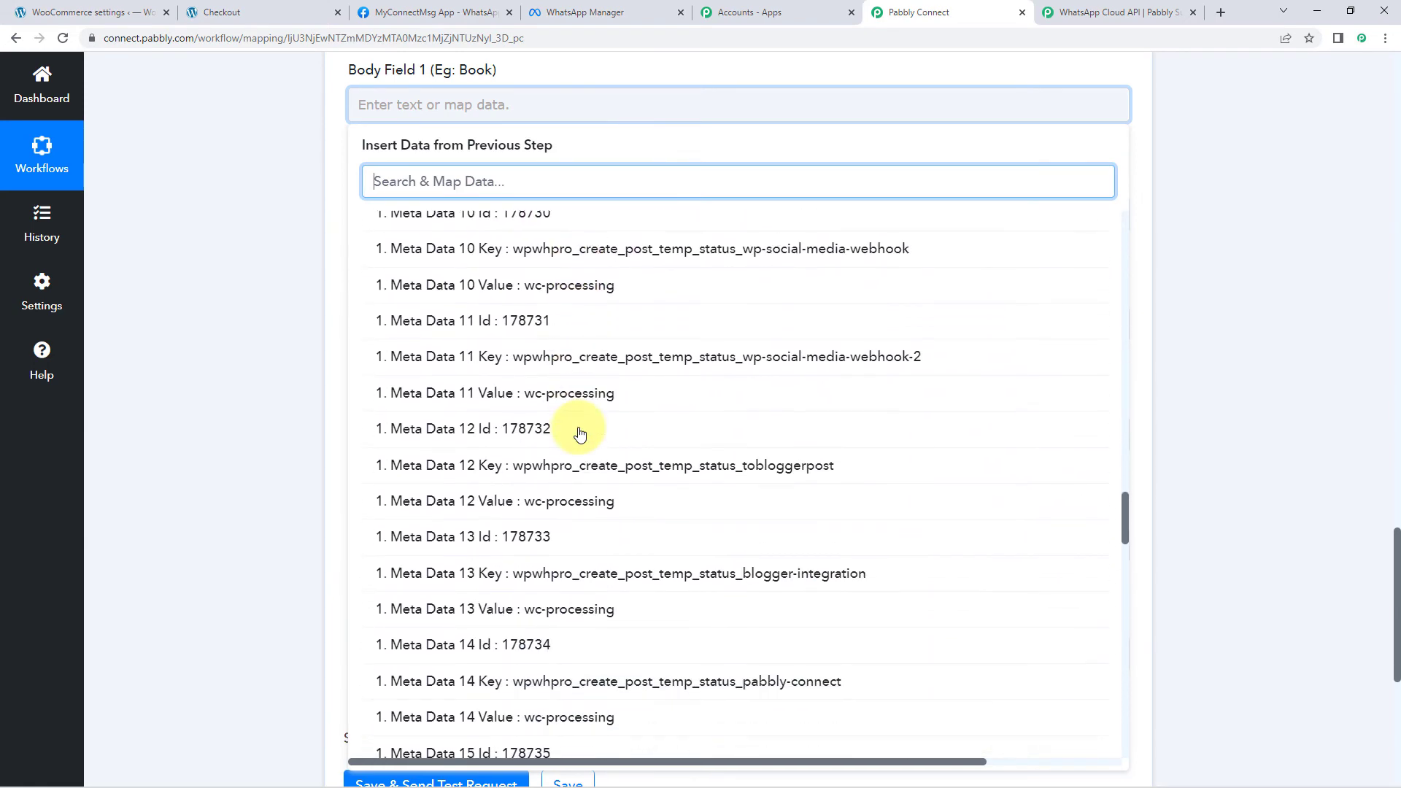
scroll(581, 434, down, 12)
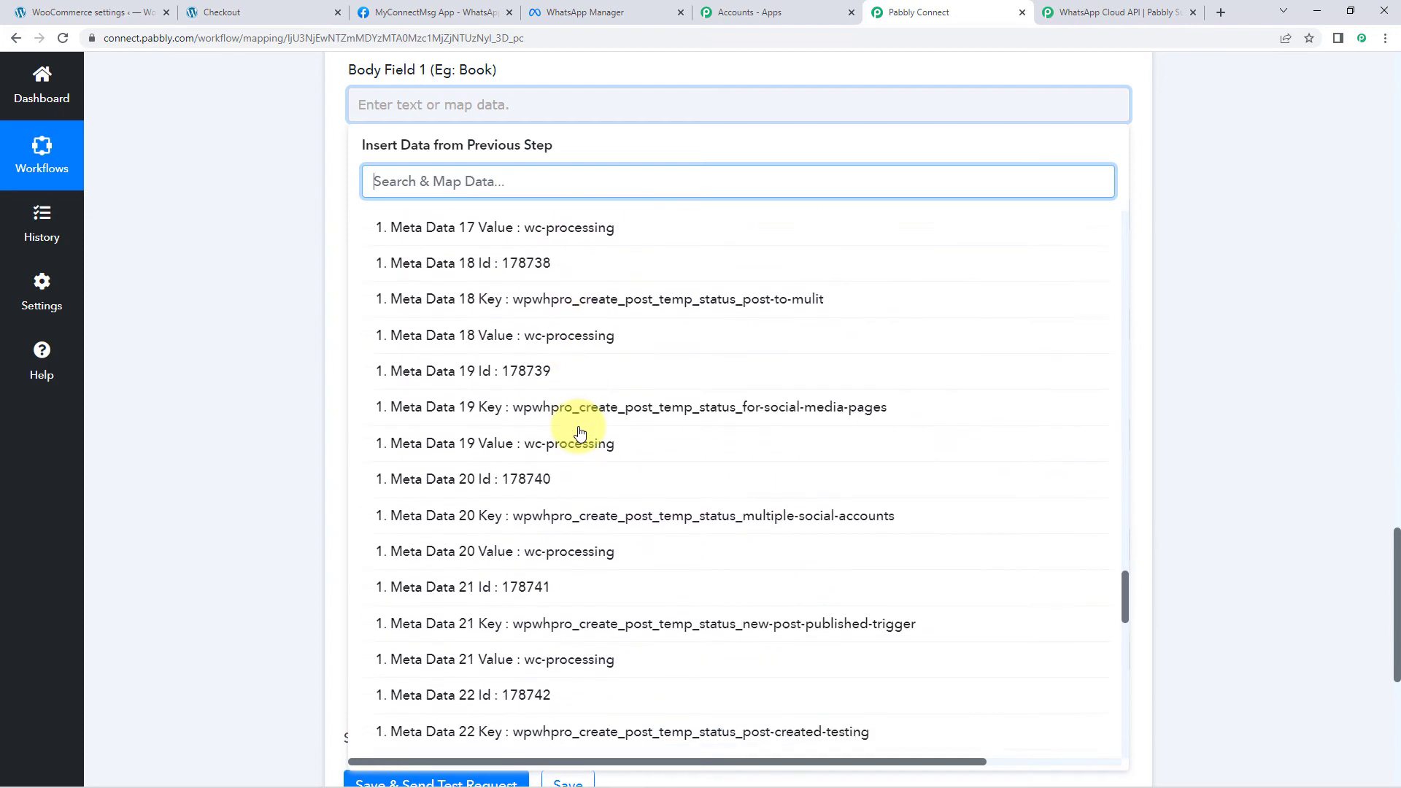
scroll(580, 434, down, 1)
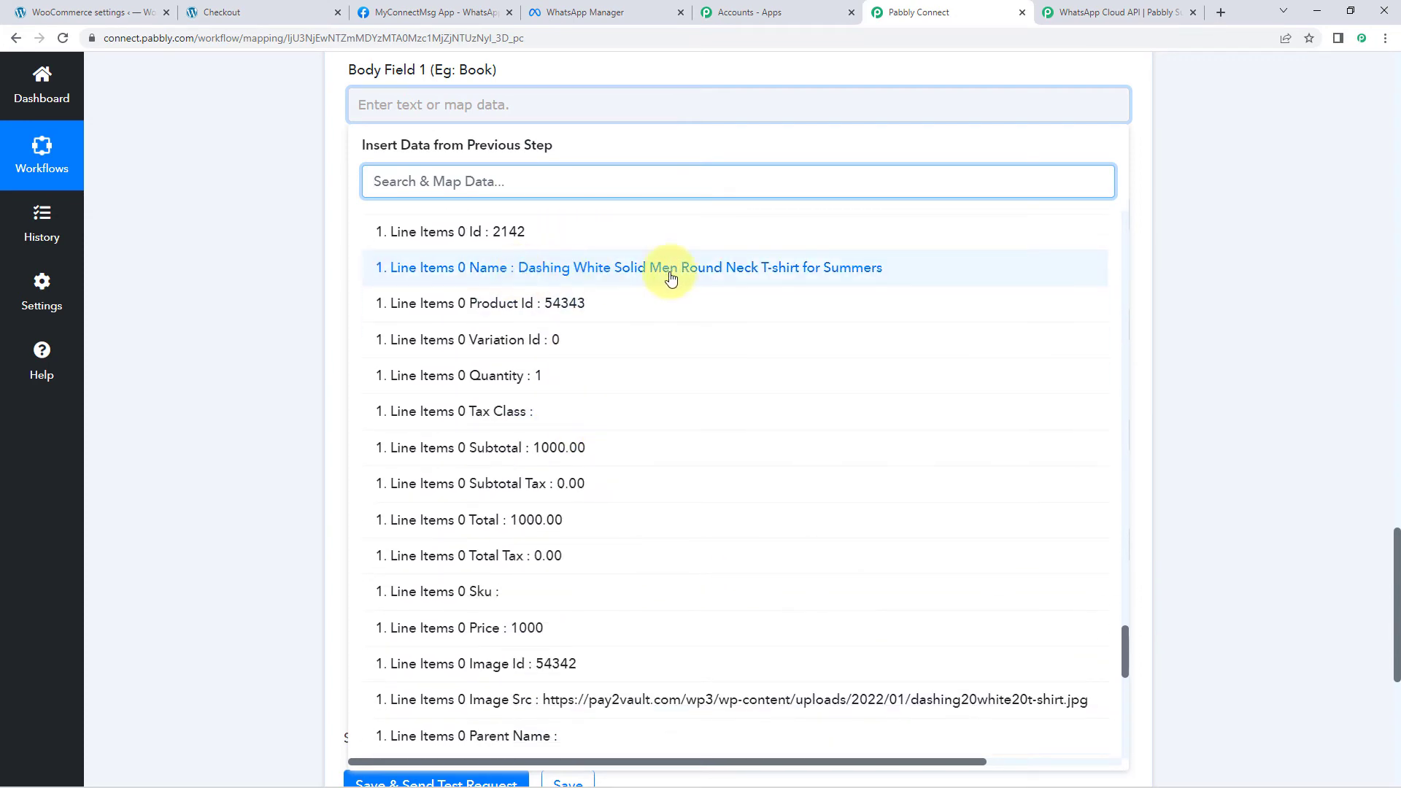
click(550, 267)
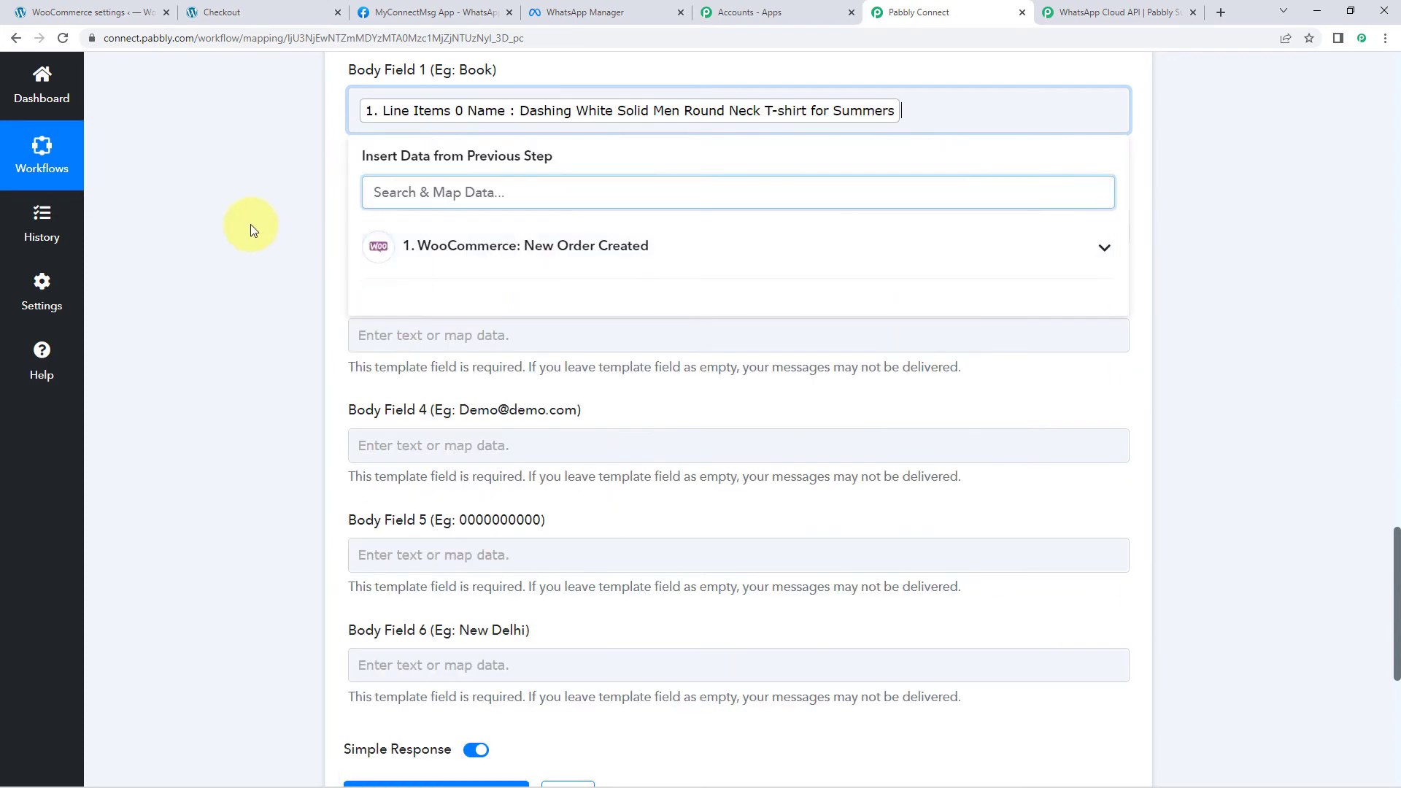
click(251, 225)
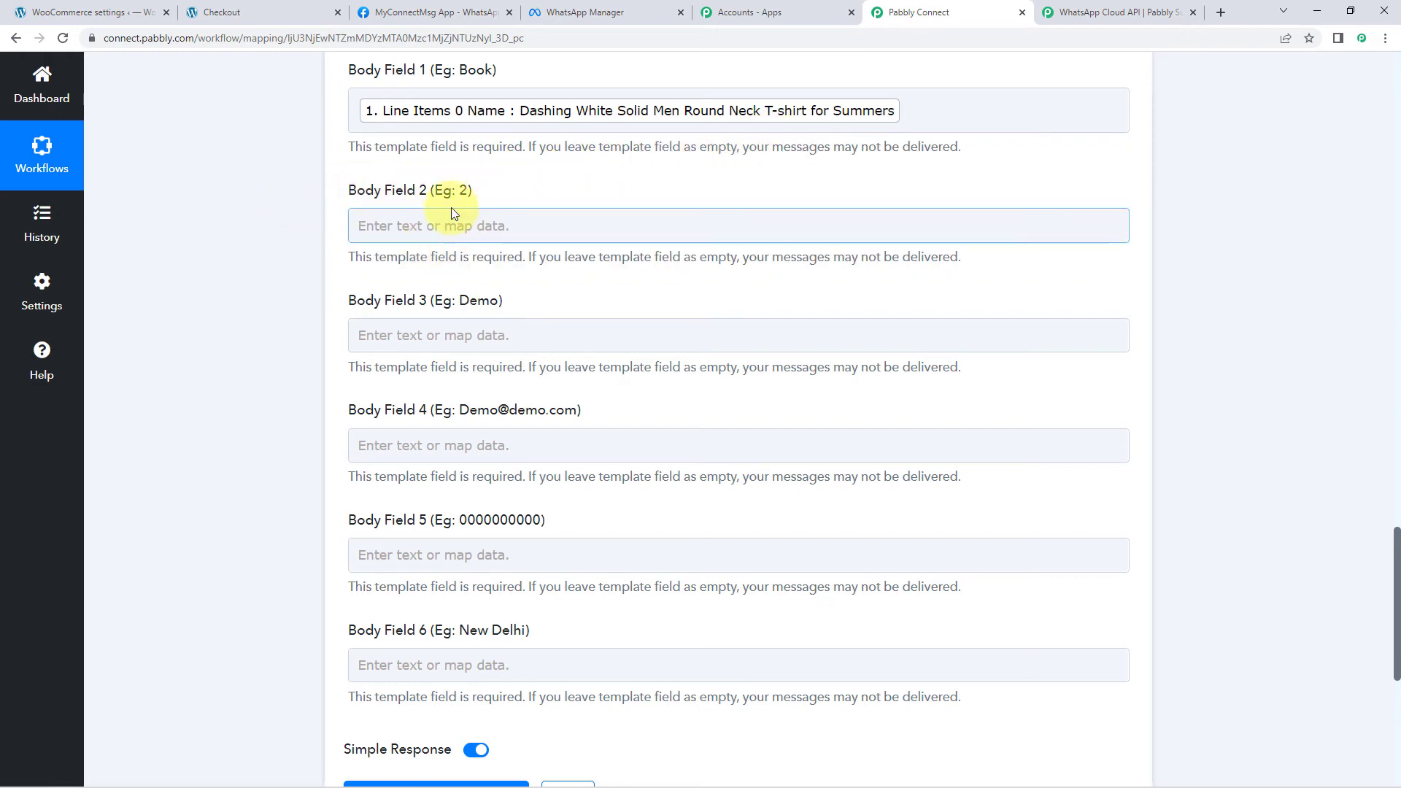
Step: Check the Quantity variable in the WhatsApp Manager template, and map Body Field 2 in Pabbly Connect to Line Items 0 Quantity
click(571, 9)
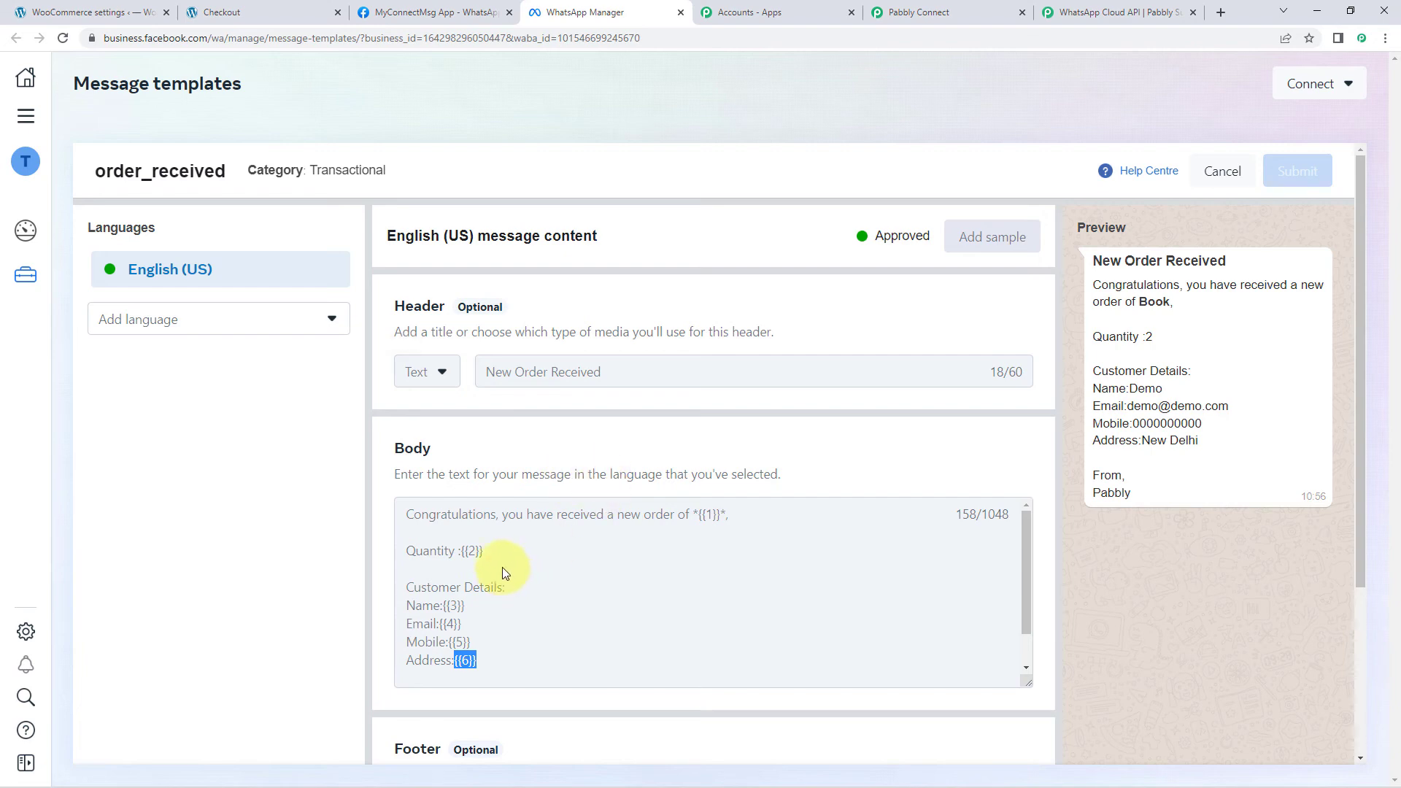
drag(484, 551, 467, 552)
click(948, 10)
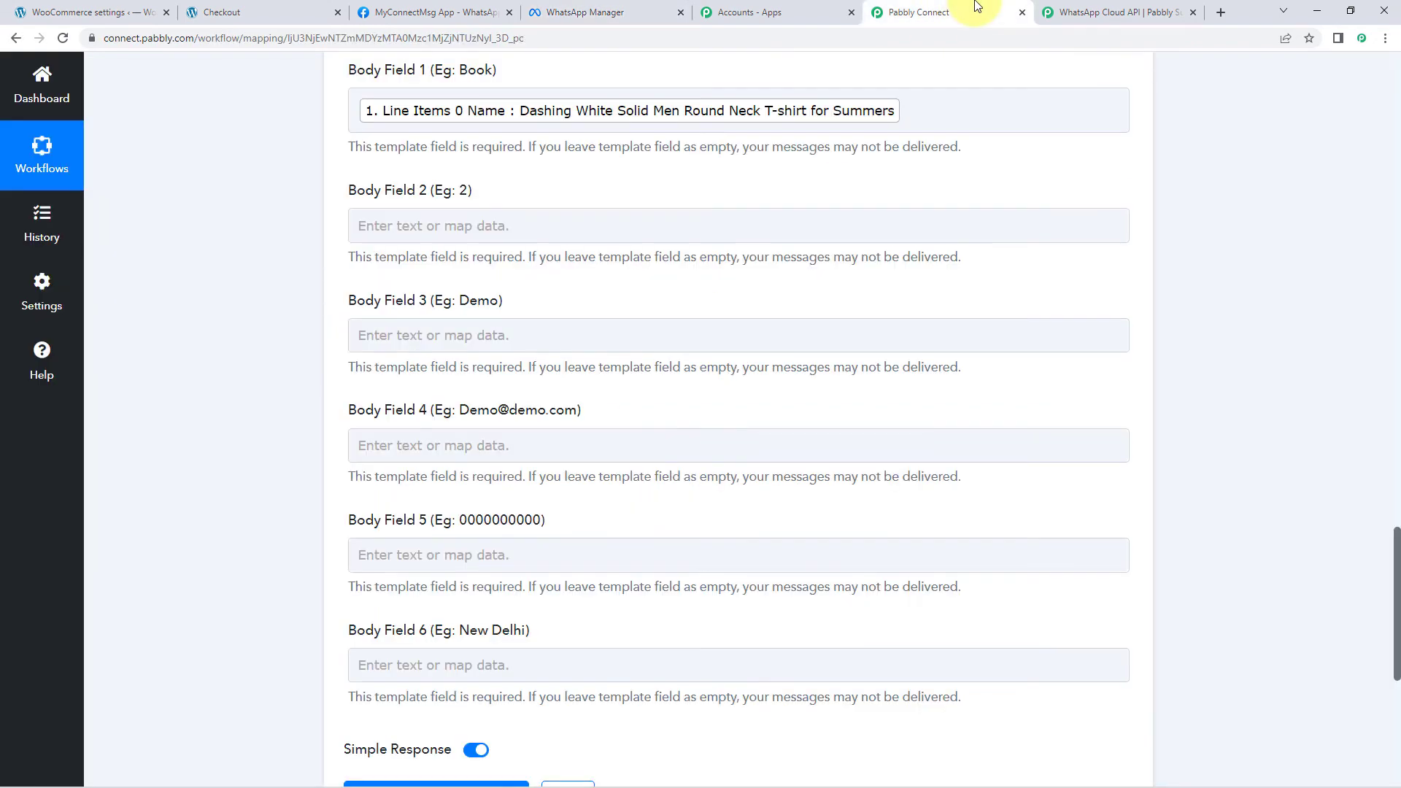
click(390, 225)
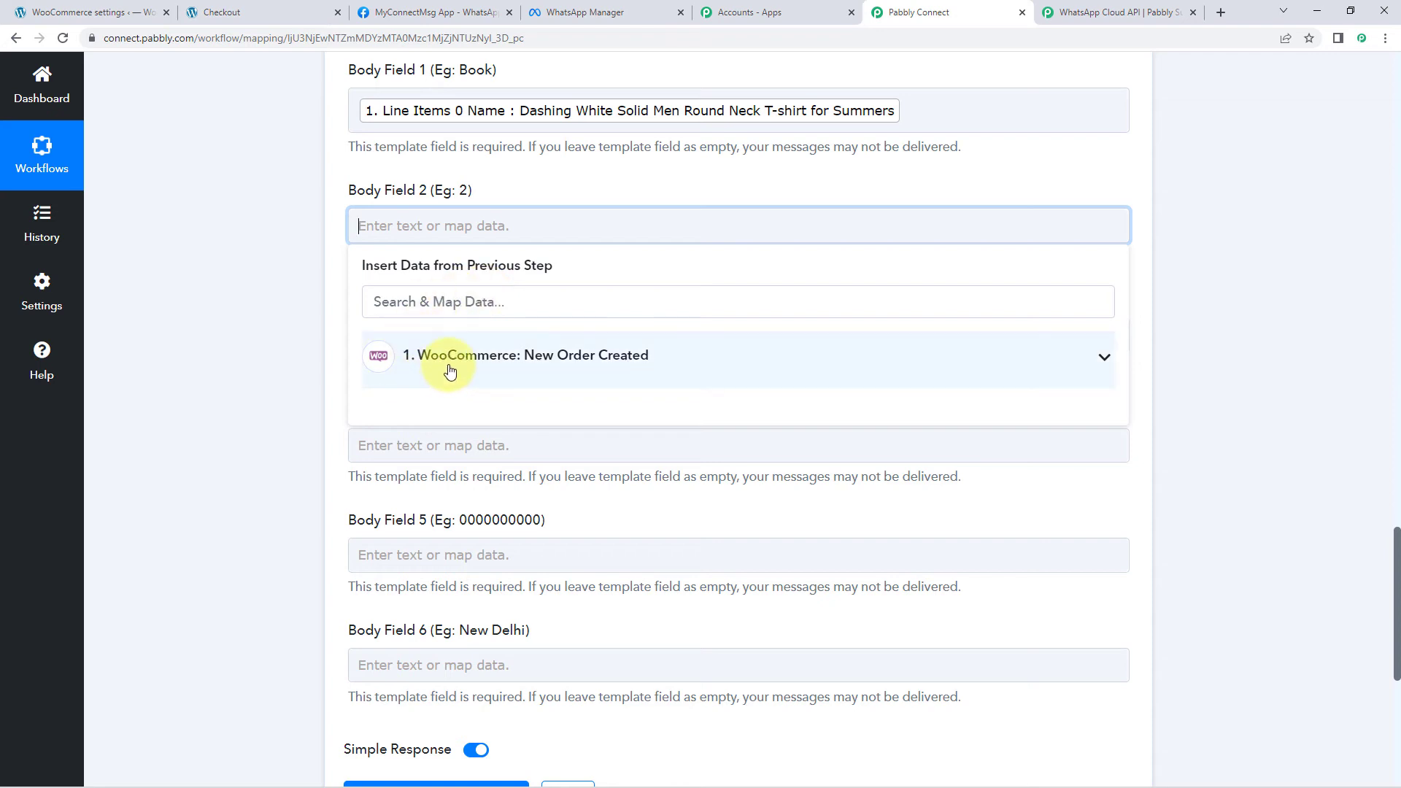
click(454, 368)
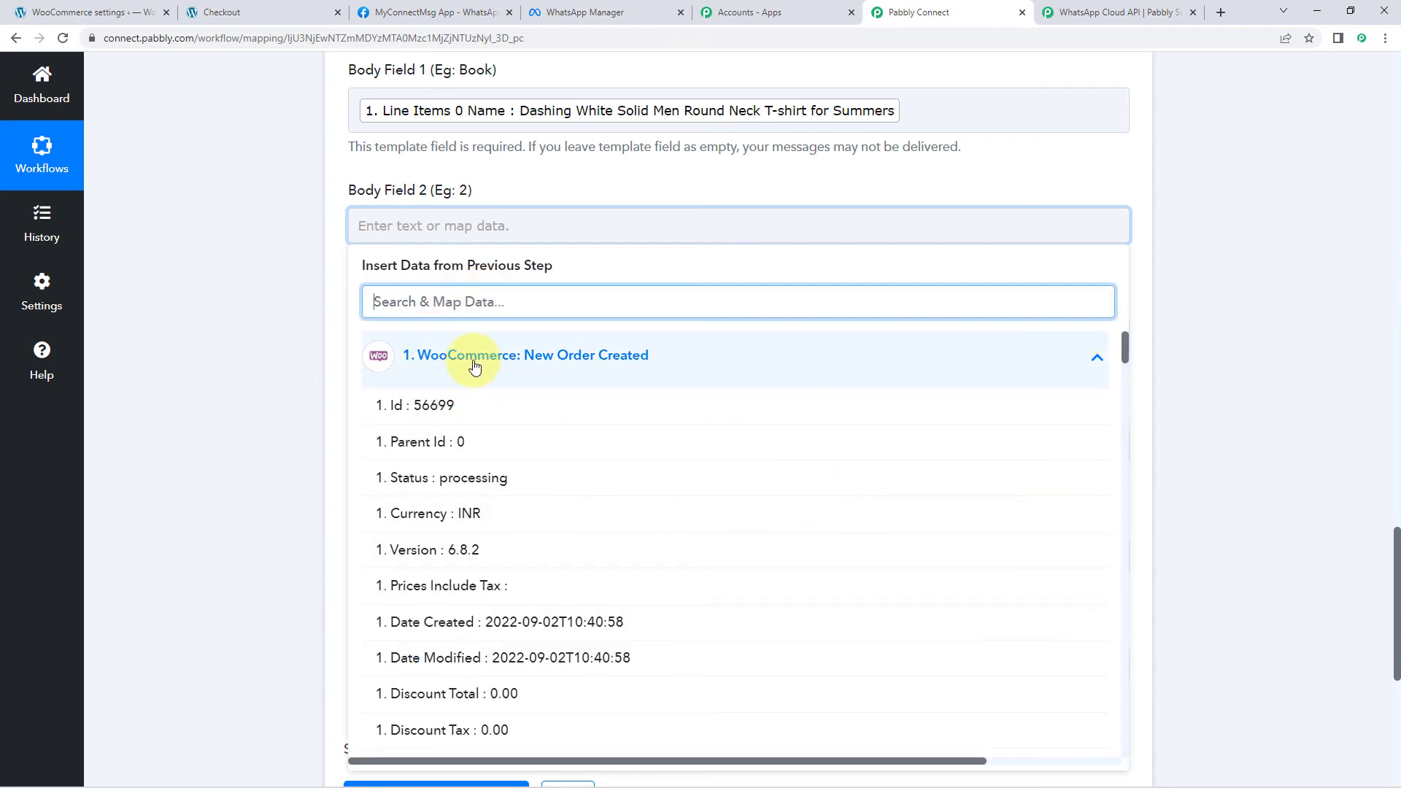
text(qu)
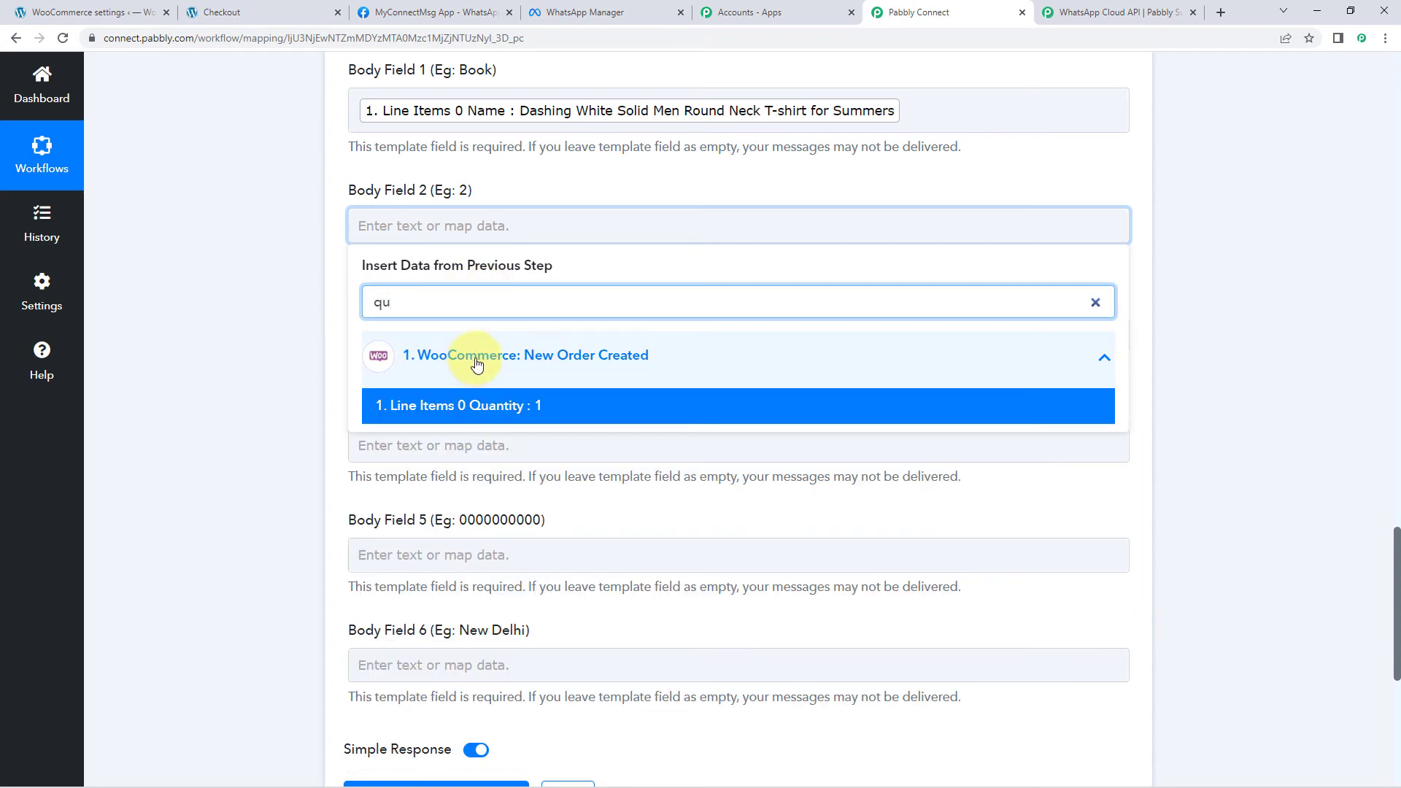
click(510, 406)
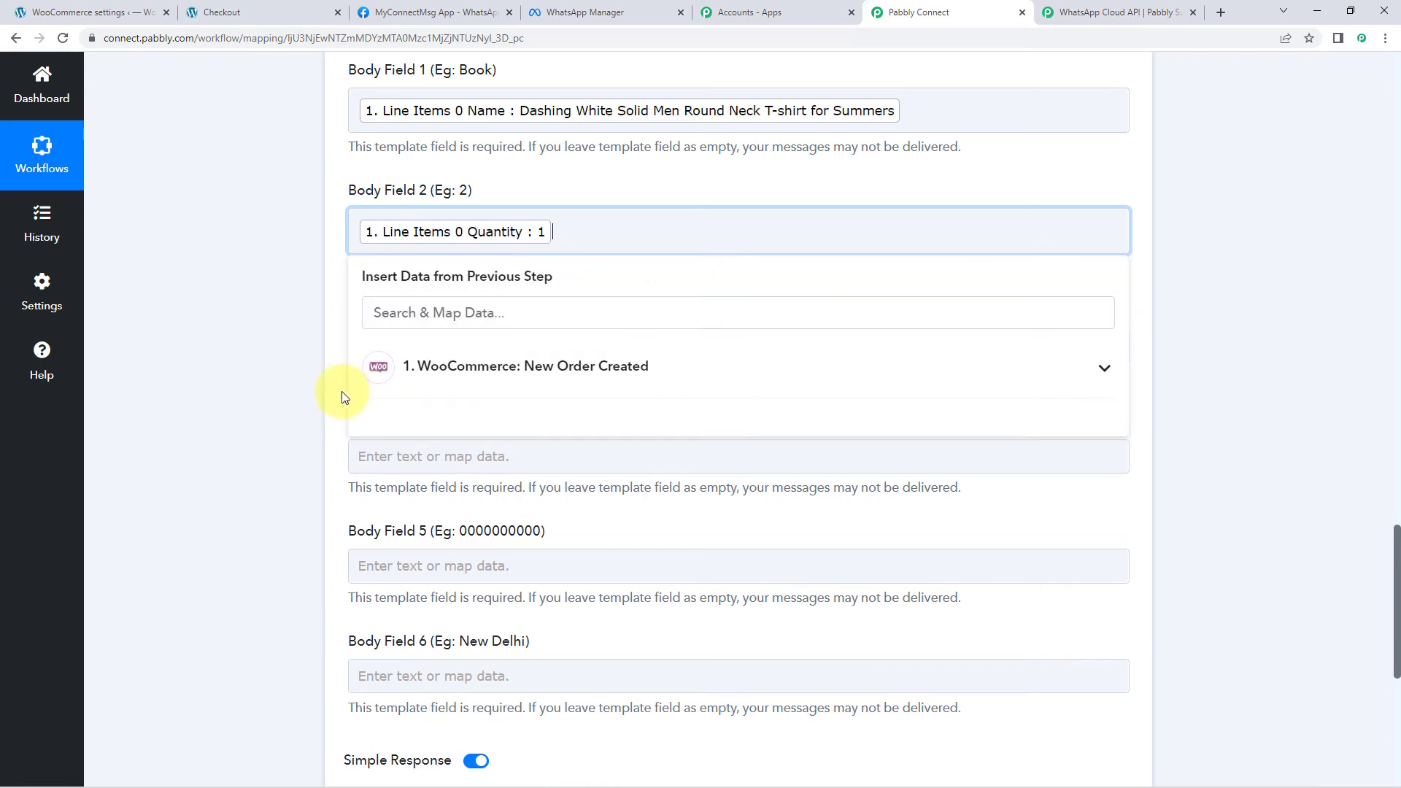
click(344, 397)
Step: Map Body Field 3 to the WooCommerce order's Billing First Name followed by Billing Last Name
scroll(322, 391, down, 2)
click(376, 200)
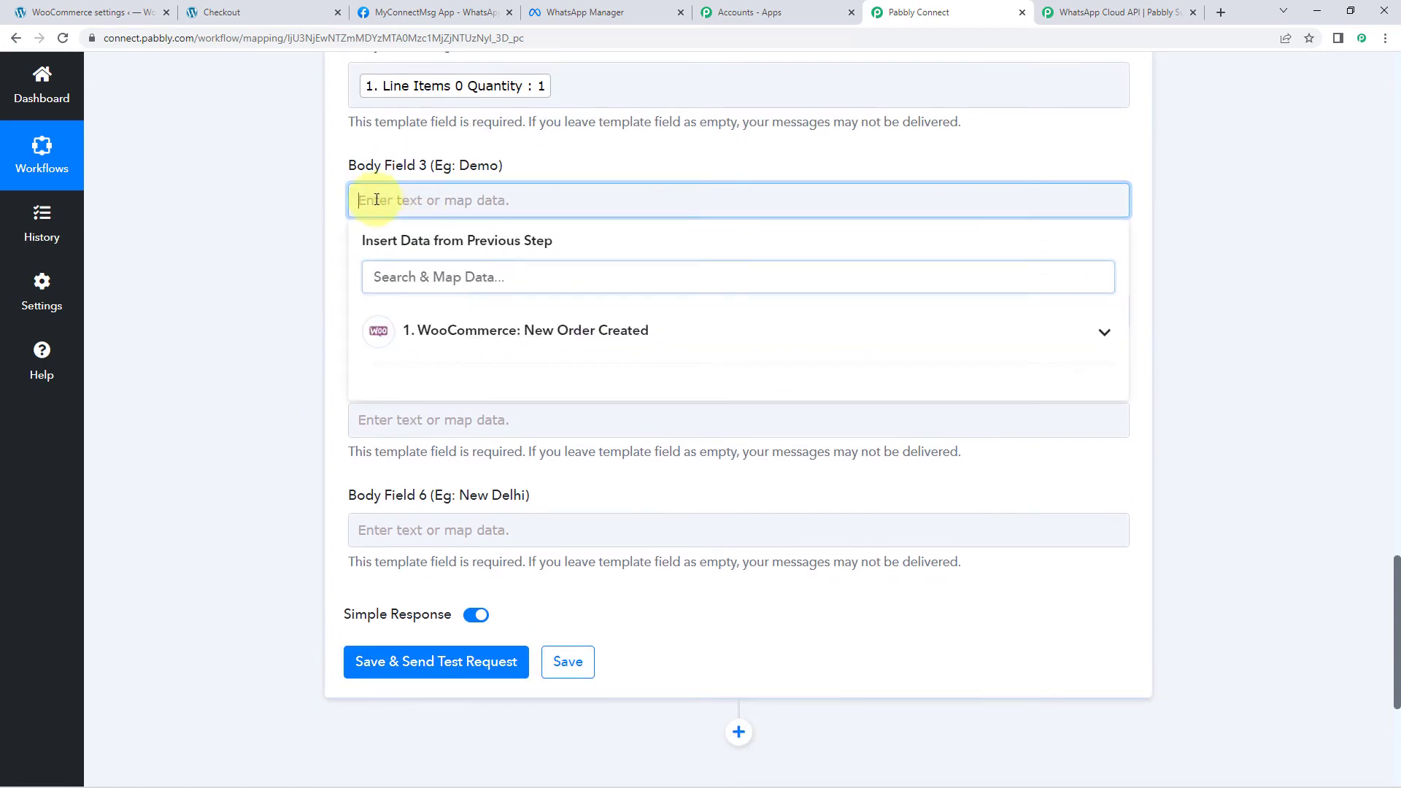
click(401, 278)
click(432, 330)
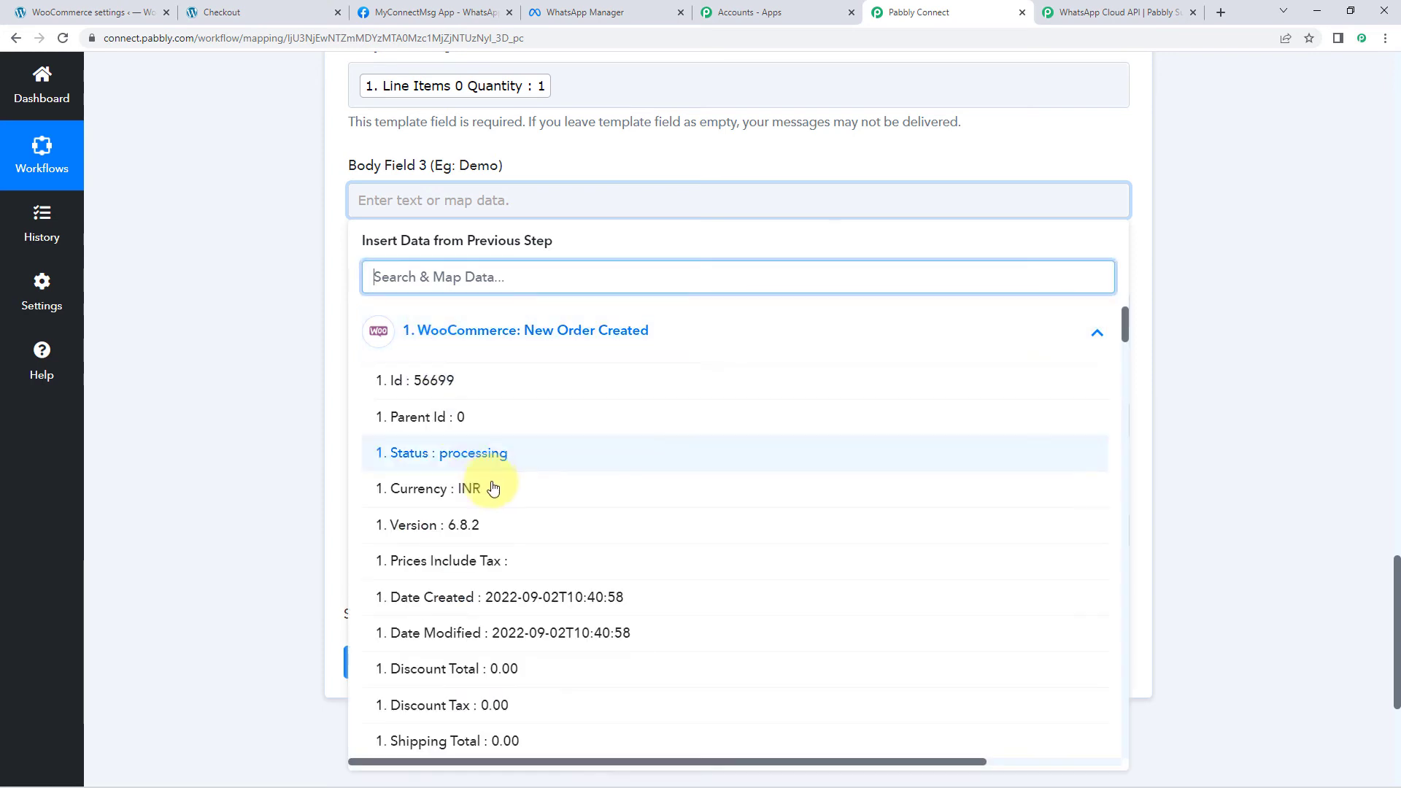
click(463, 275)
text(Nam)
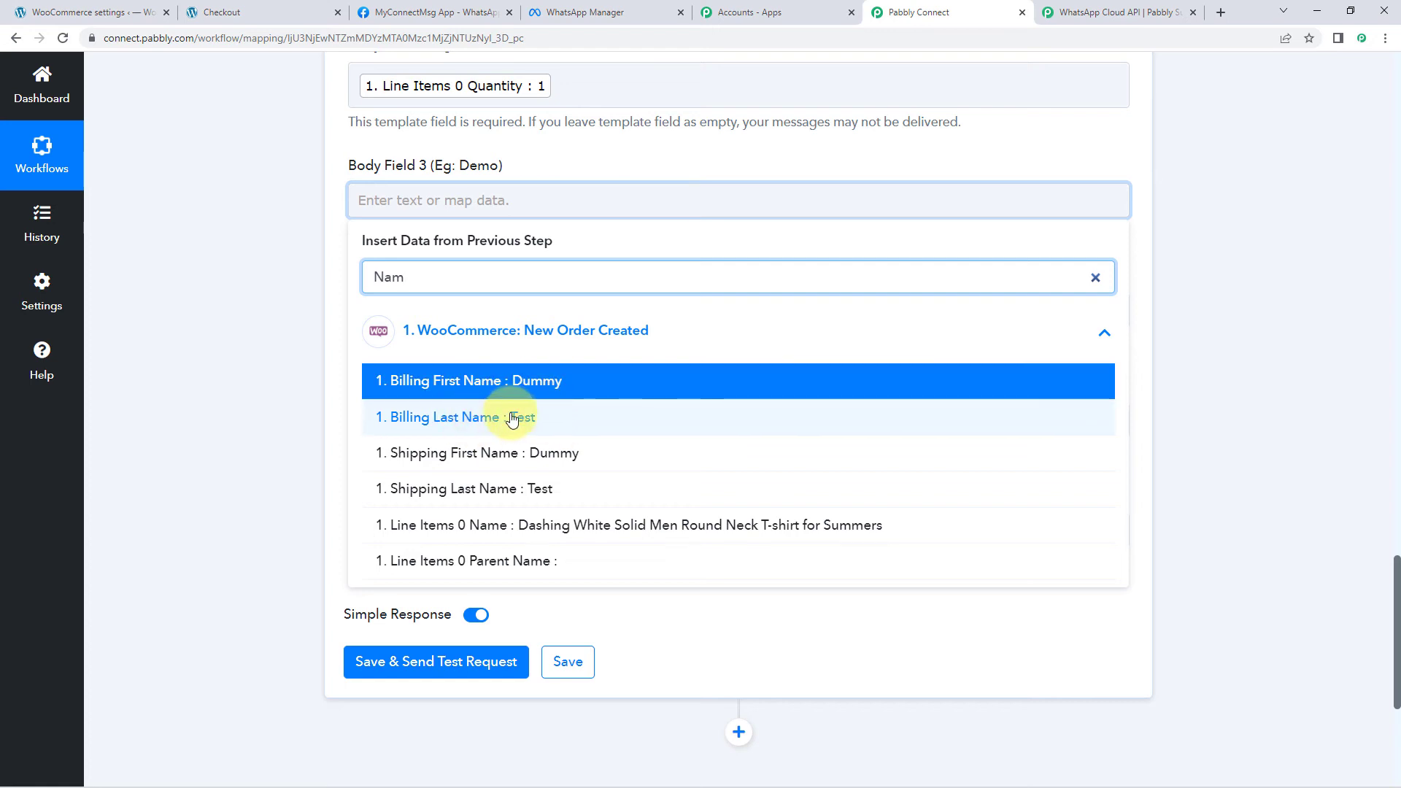
click(515, 383)
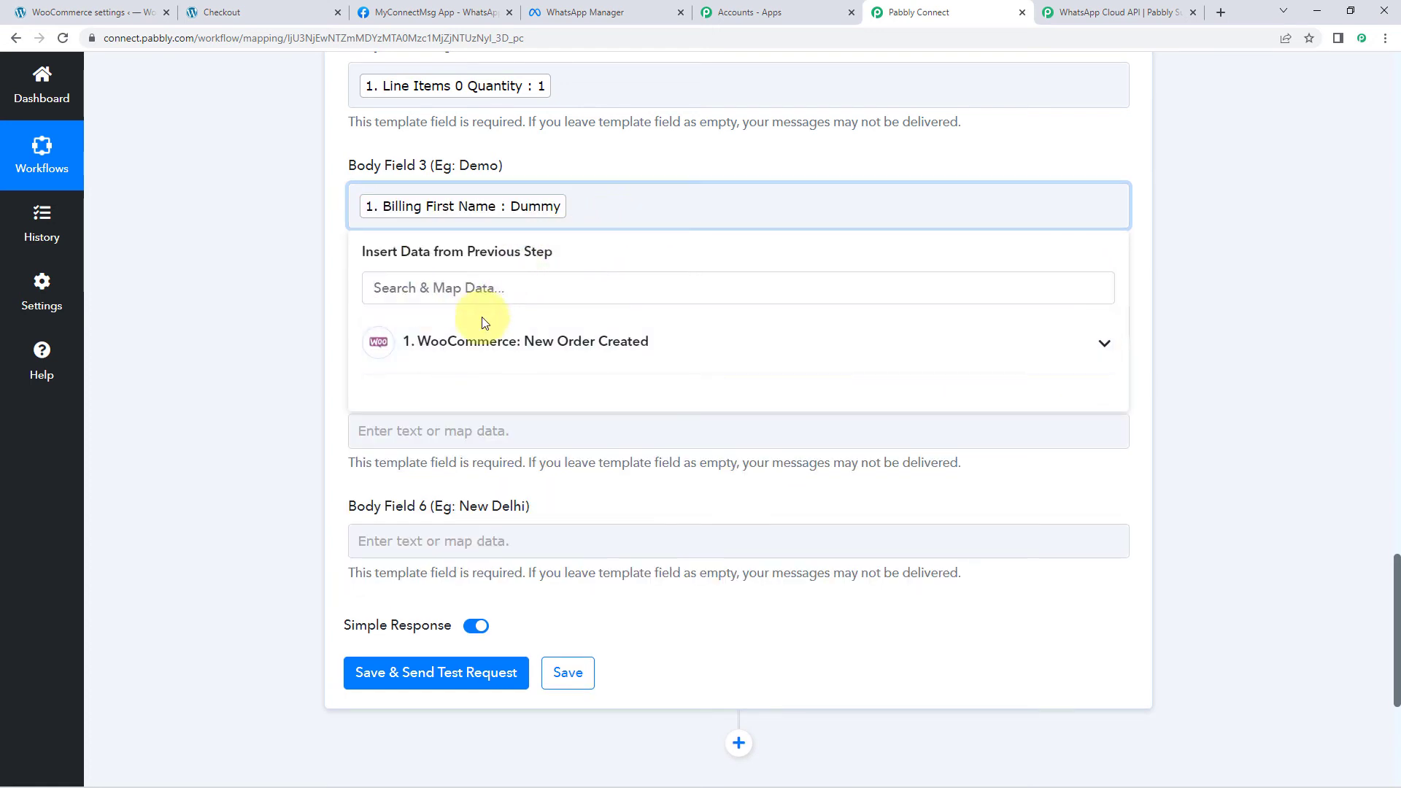
click(420, 341)
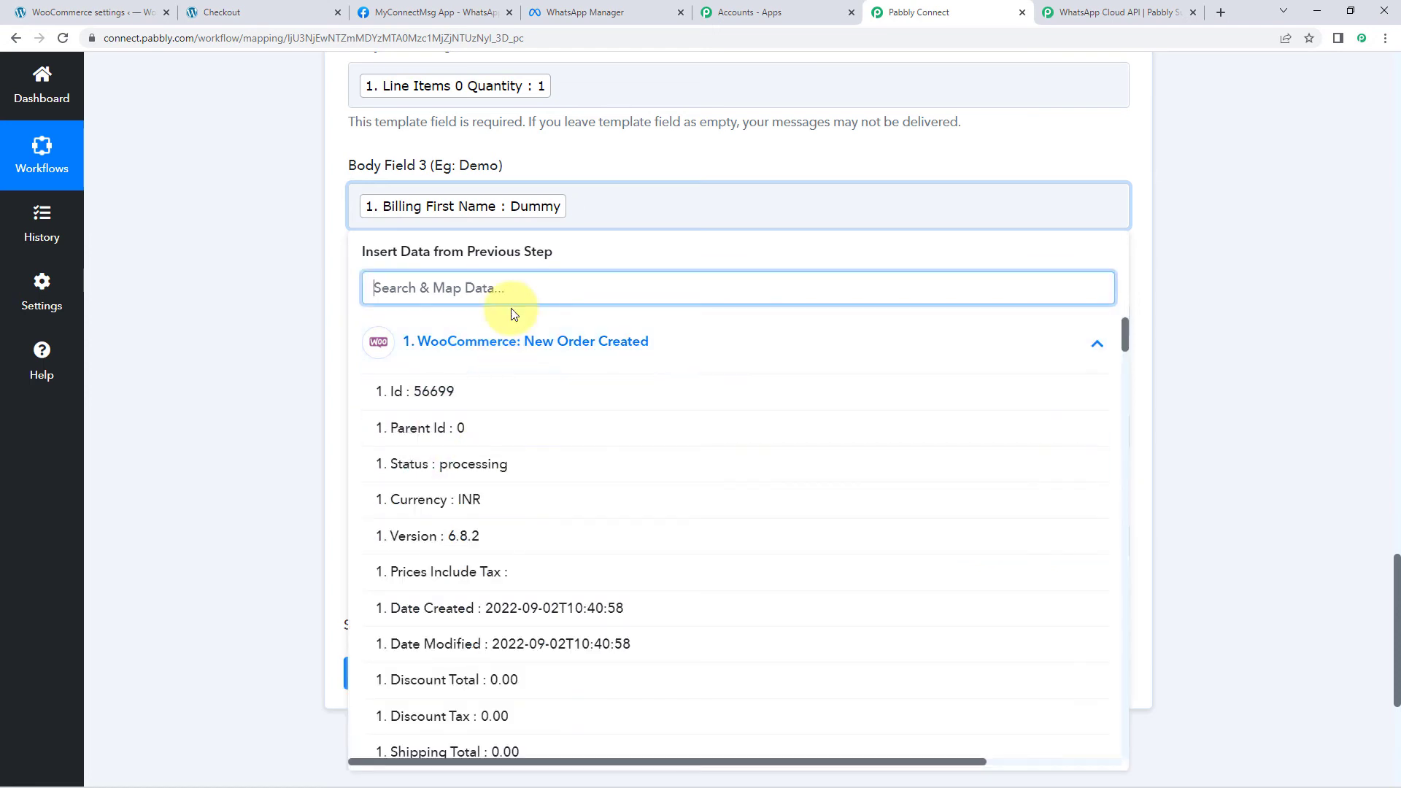
text(name)
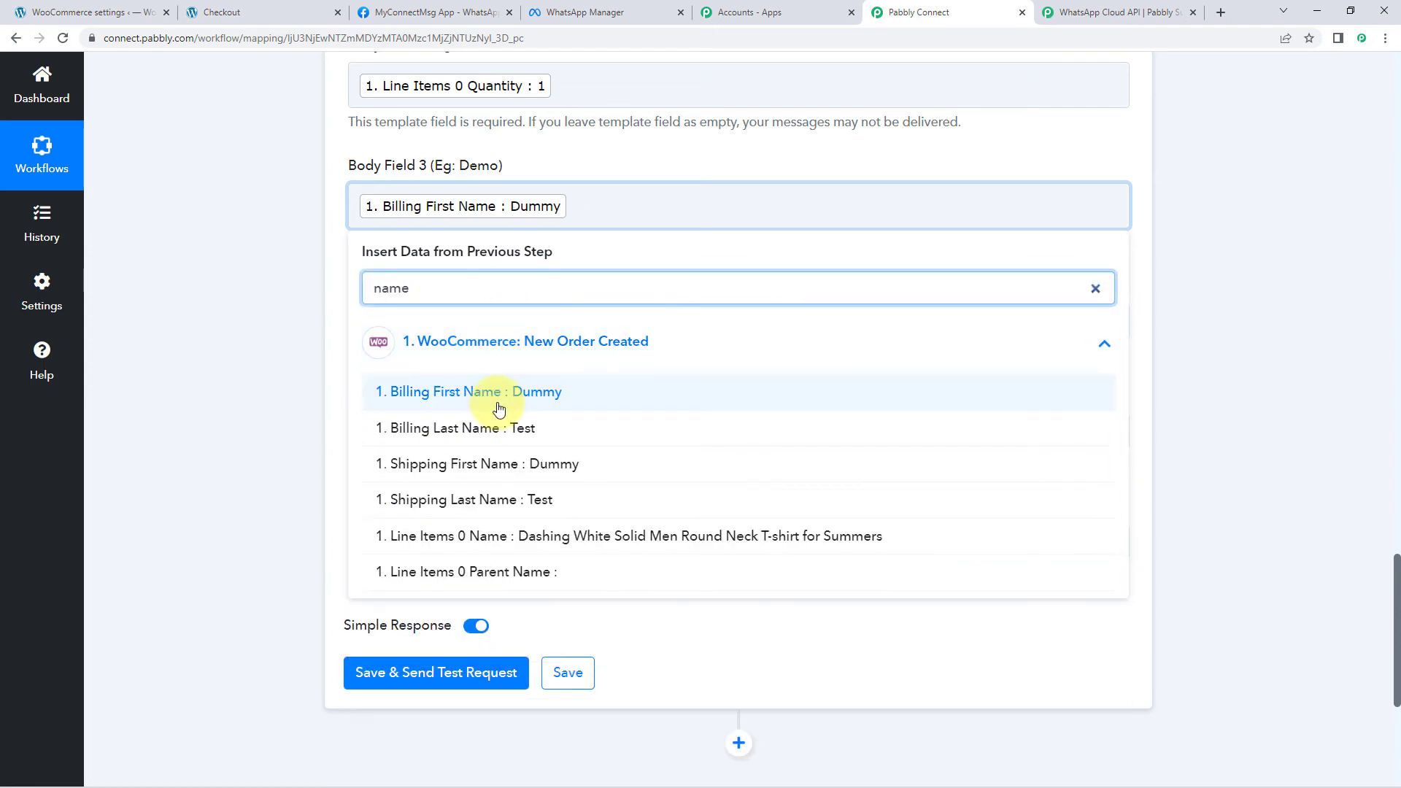
click(503, 430)
click(256, 318)
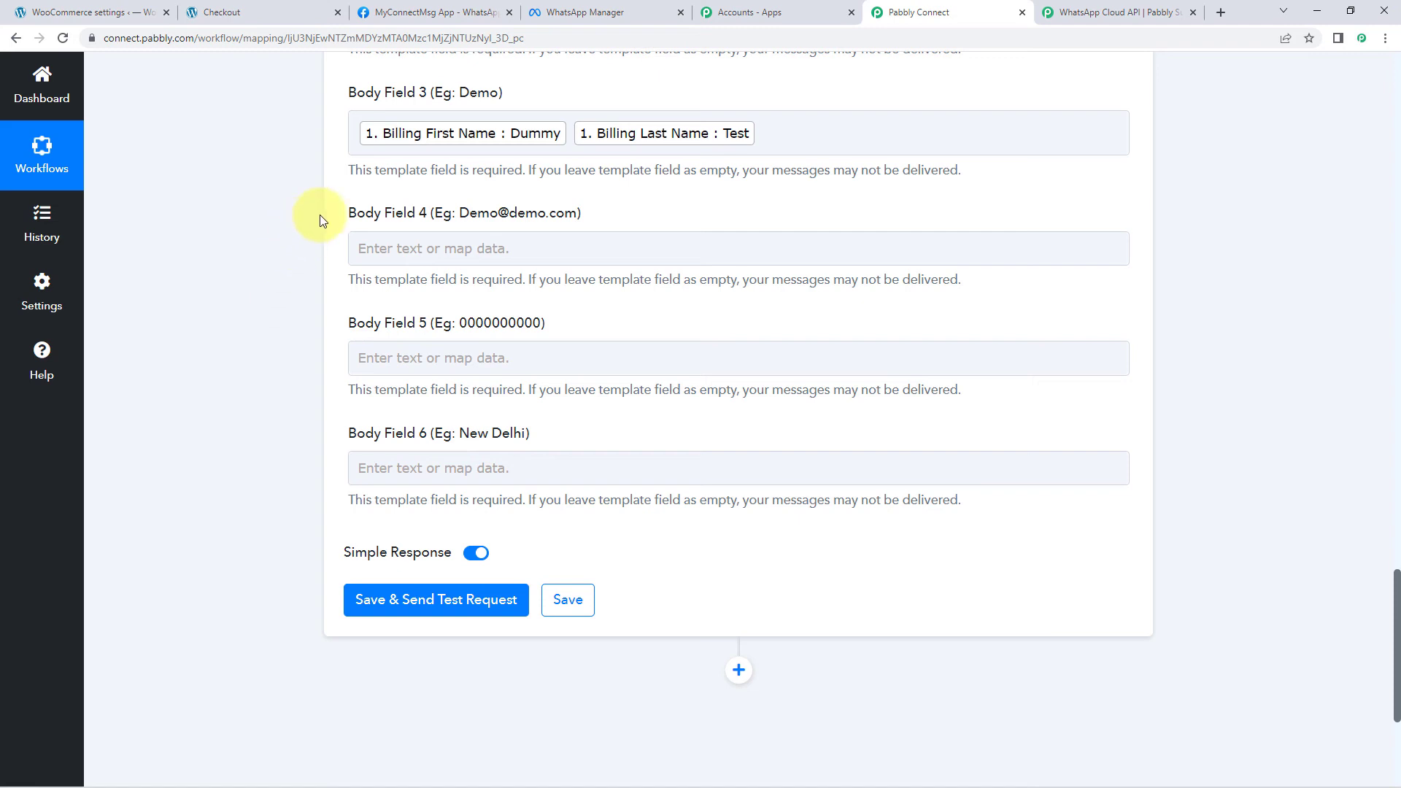
Step: Map Body Field 4 to Billing Email from the WooCommerce New Order Created step
click(425, 242)
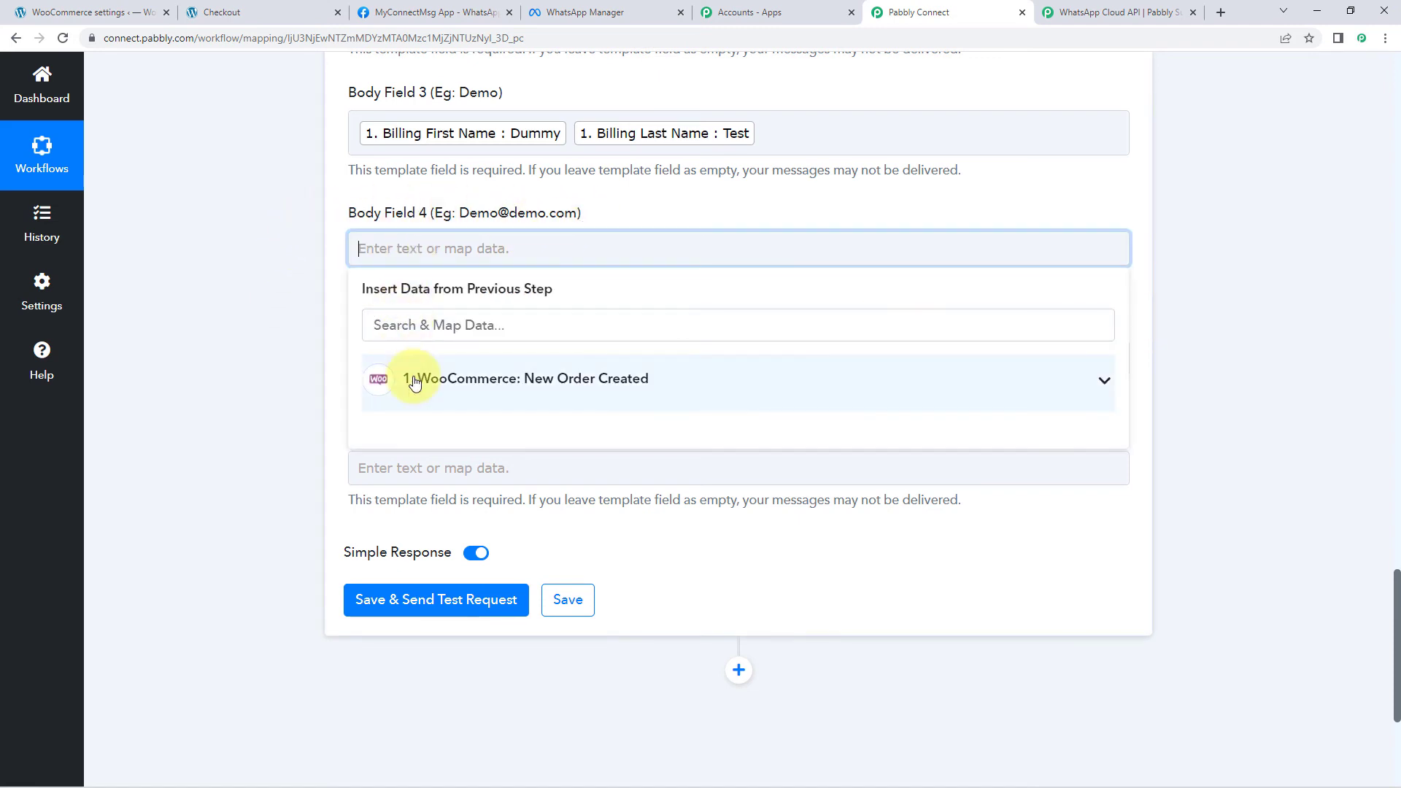
click(415, 381)
click(416, 326)
text(ema)
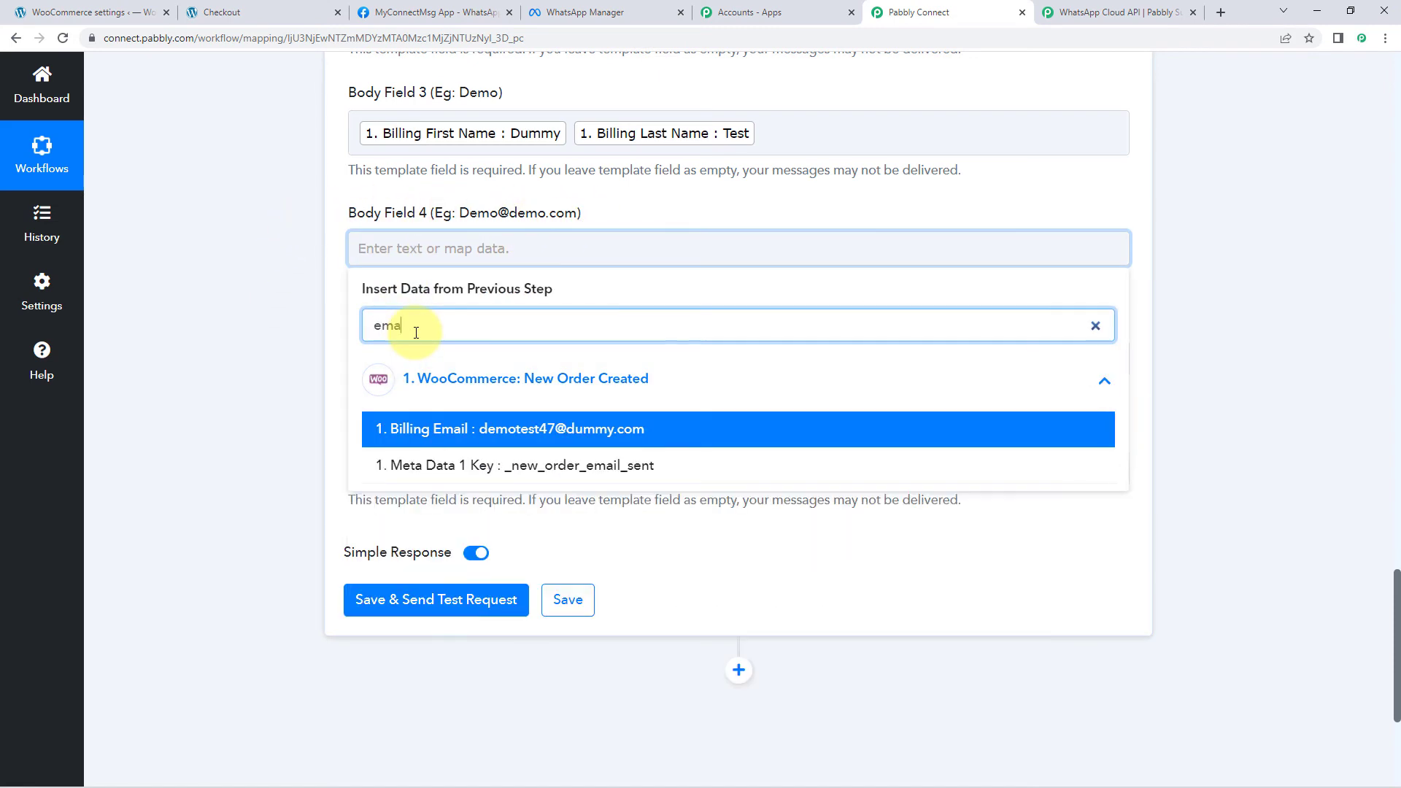
click(475, 429)
click(314, 362)
Step: Map Body Field 5 of the WhatsApp action to Billing Phone from the WooCommerce New Order Created step
click(422, 368)
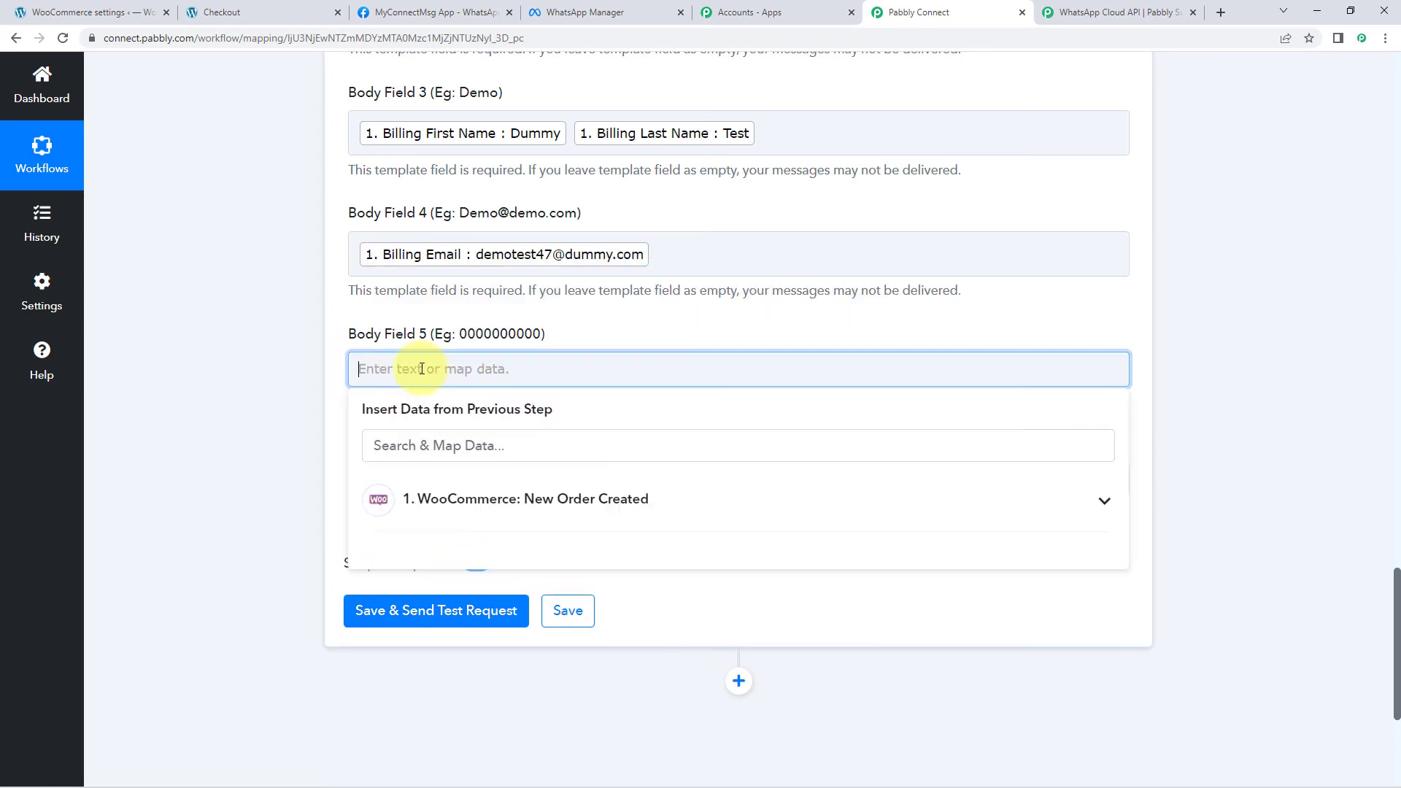
text(mo)
key(BackSpace)
key(BackSpace)
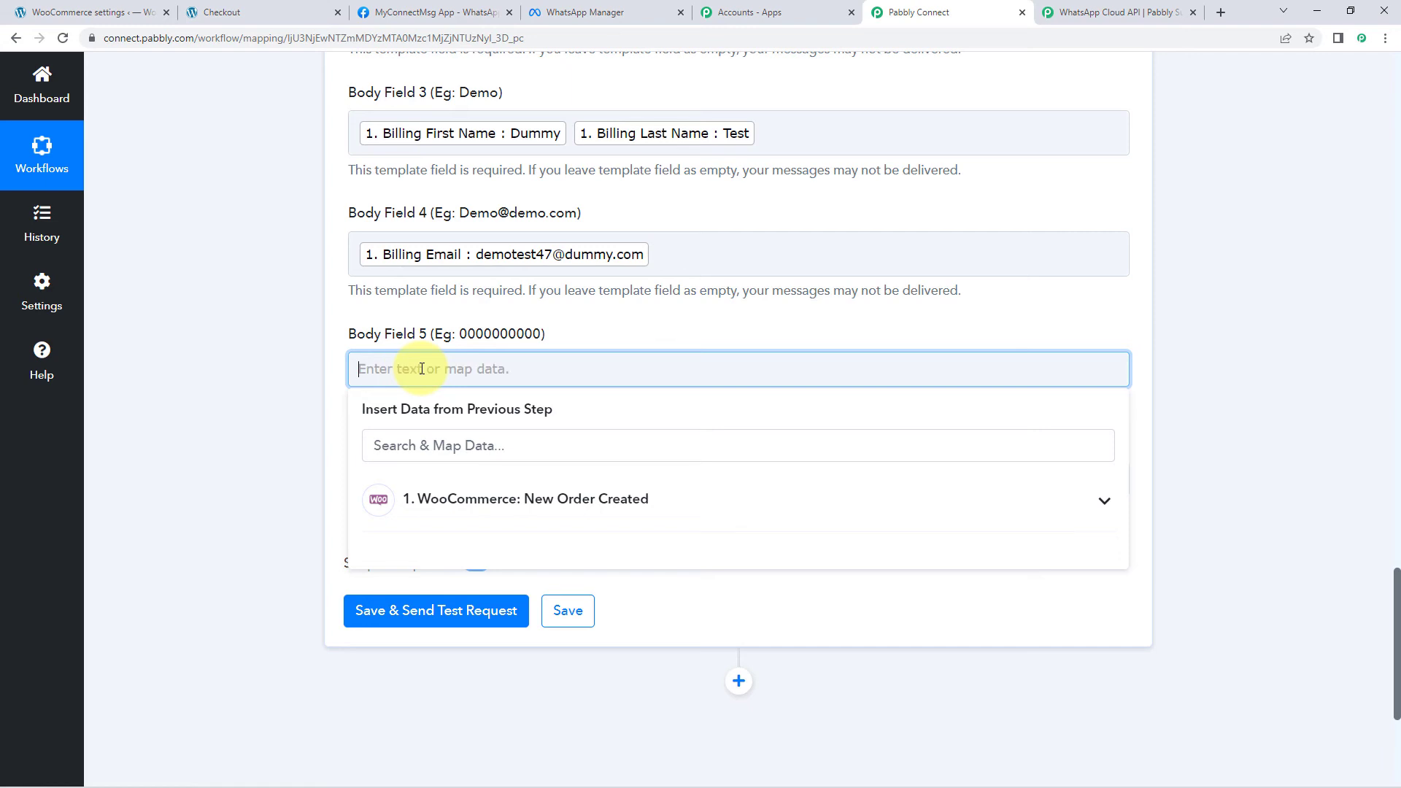
click(421, 448)
text(mo)
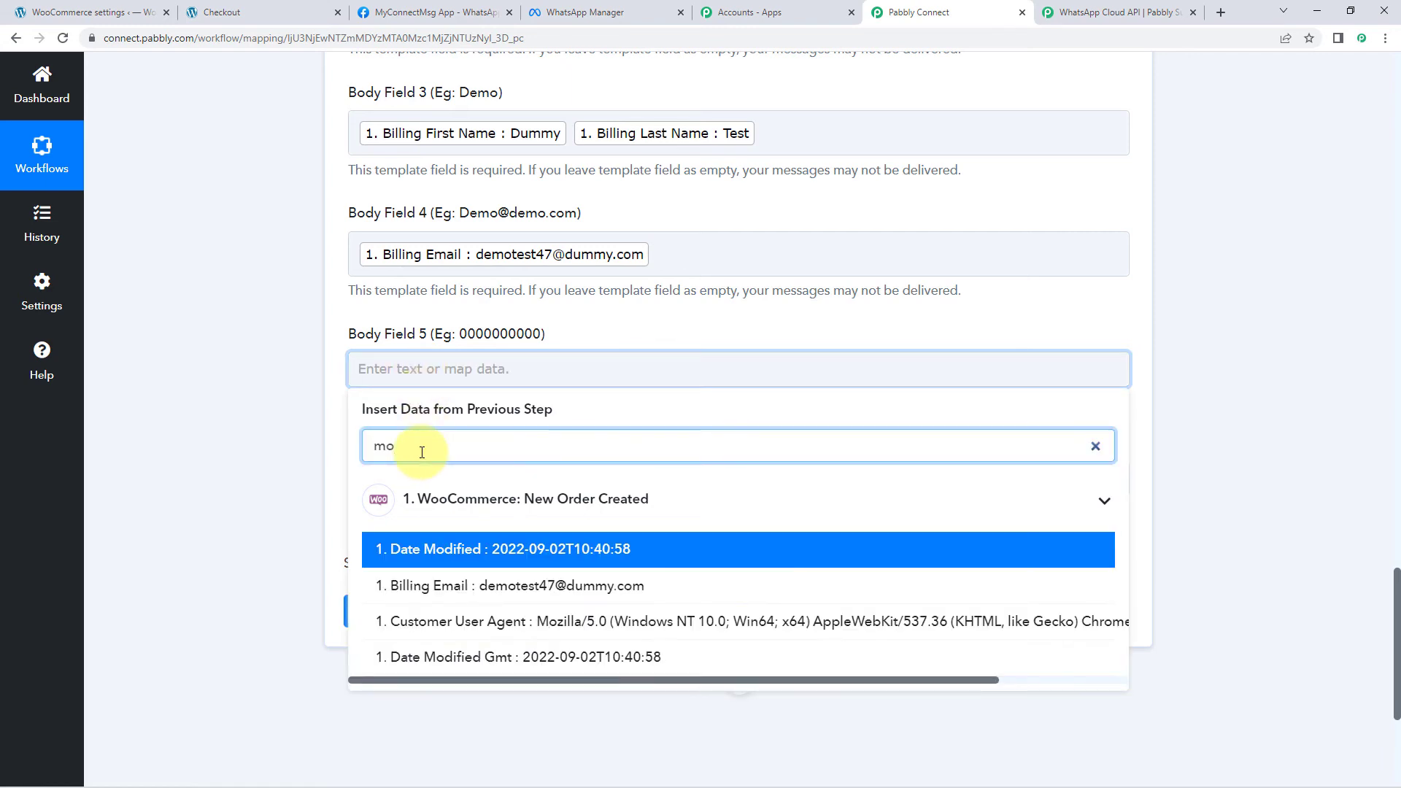
key(BackSpace)
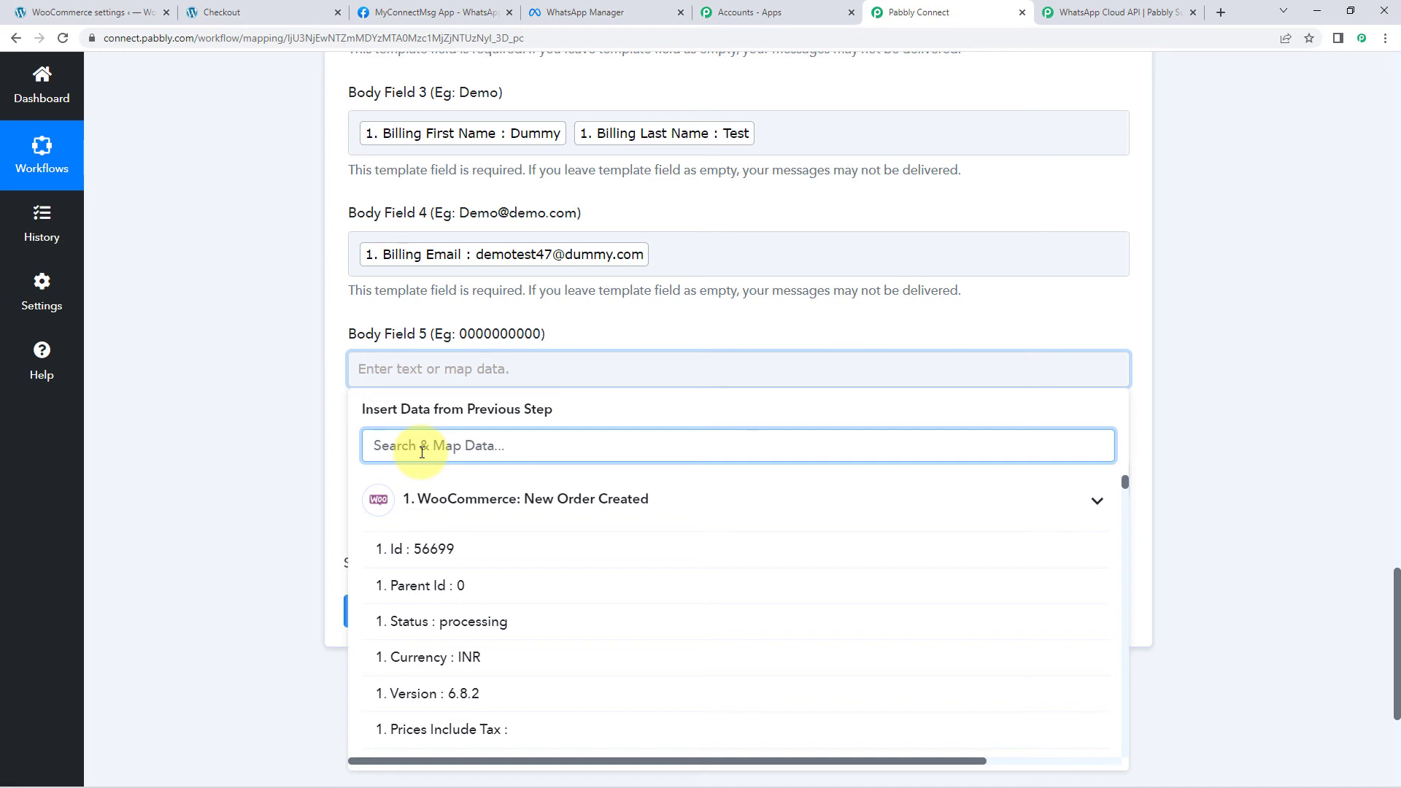
text(ph)
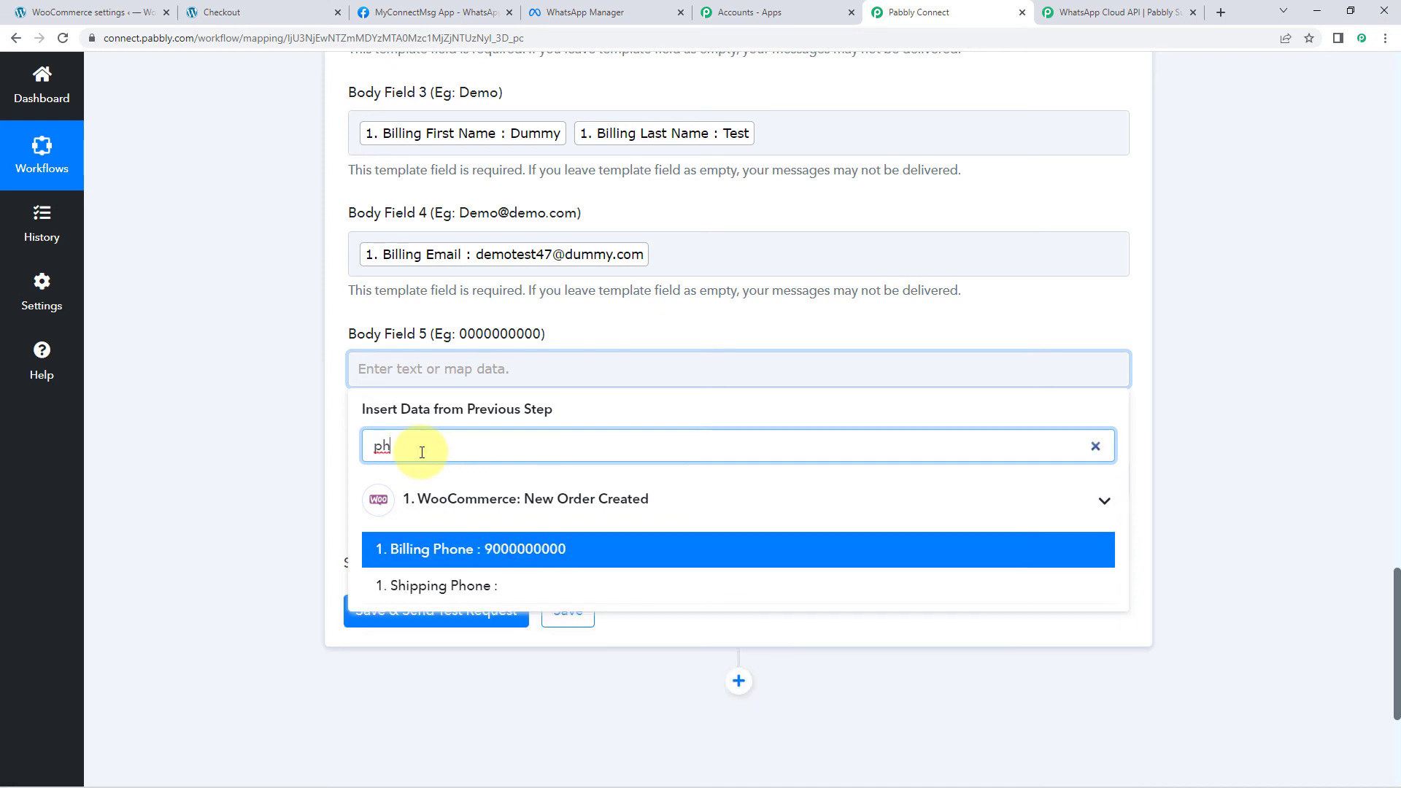
click(435, 547)
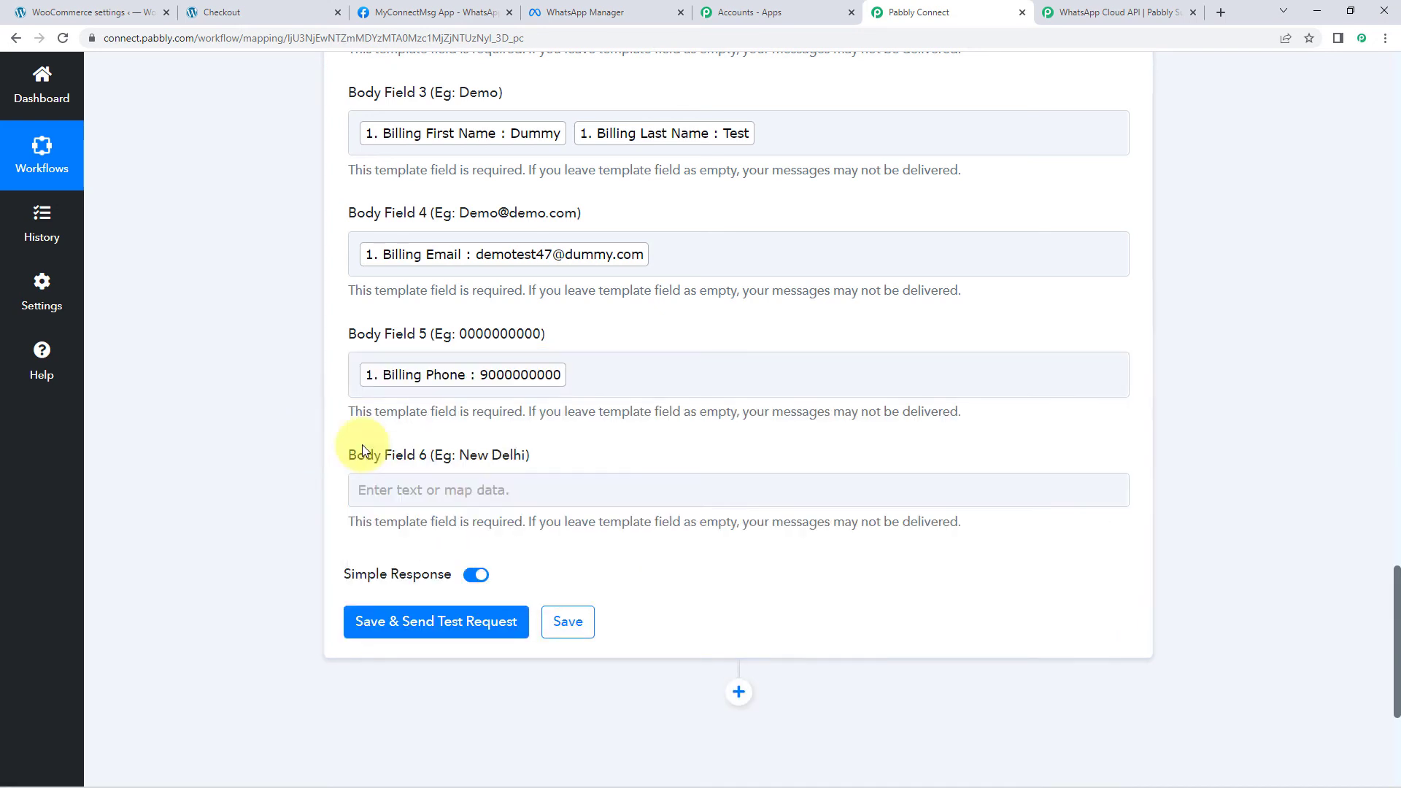
Step: Map Body Field 6 to Billing Address 1 and Billing Address 2 from the WooCommerce order, separated by a comma
click(431, 499)
scroll(365, 482, down, 2)
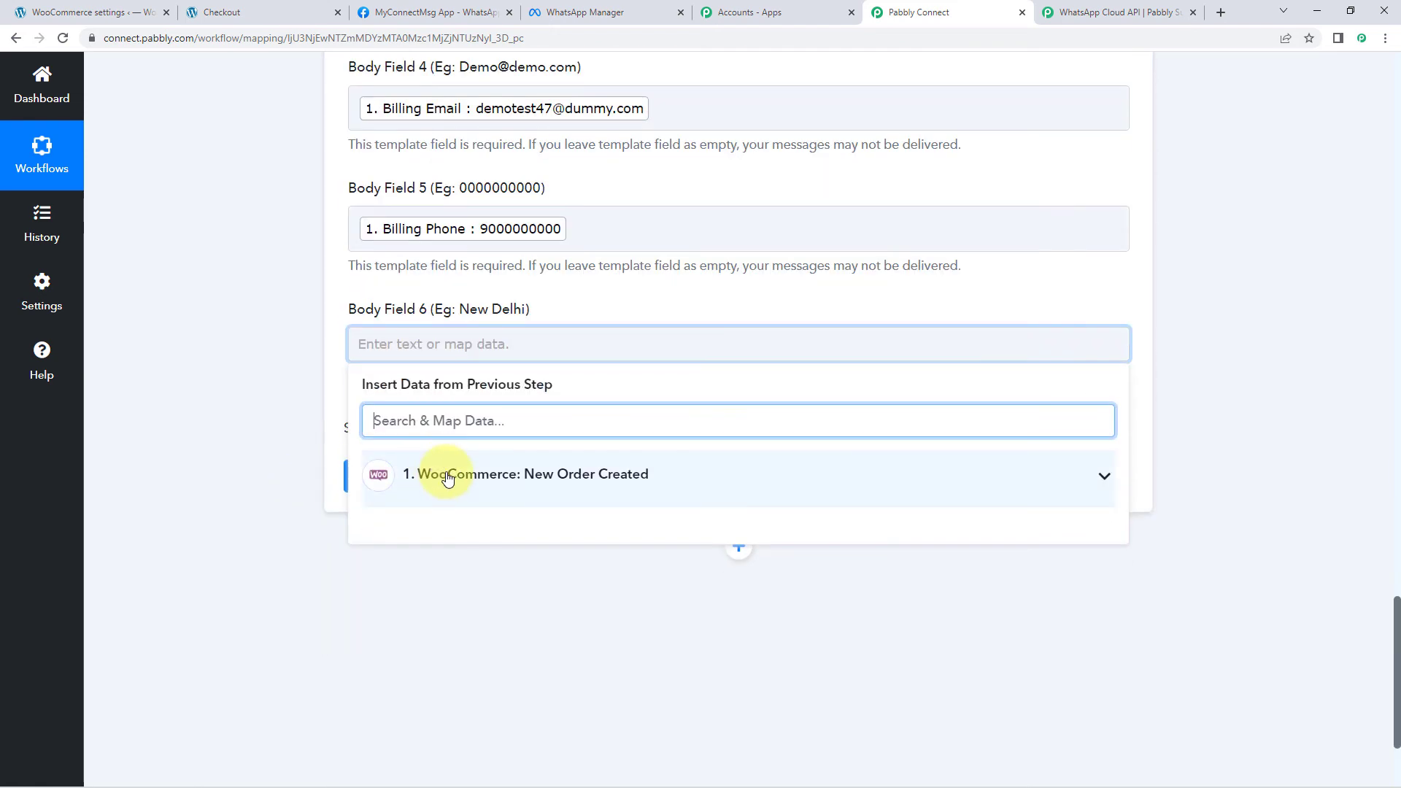
click(448, 478)
scroll(249, 441, down, 3)
scroll(411, 376, down, 4)
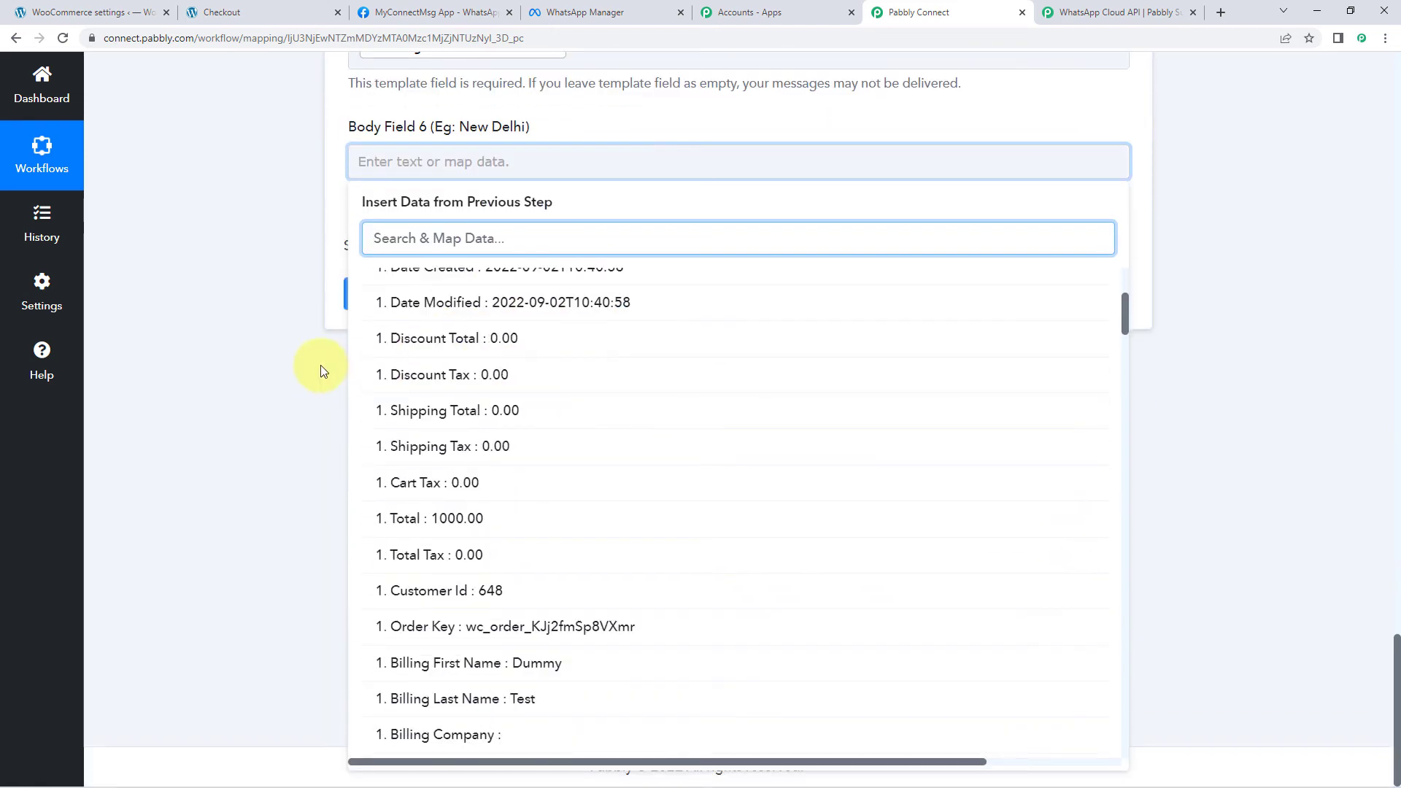
scroll(595, 354, down, 5)
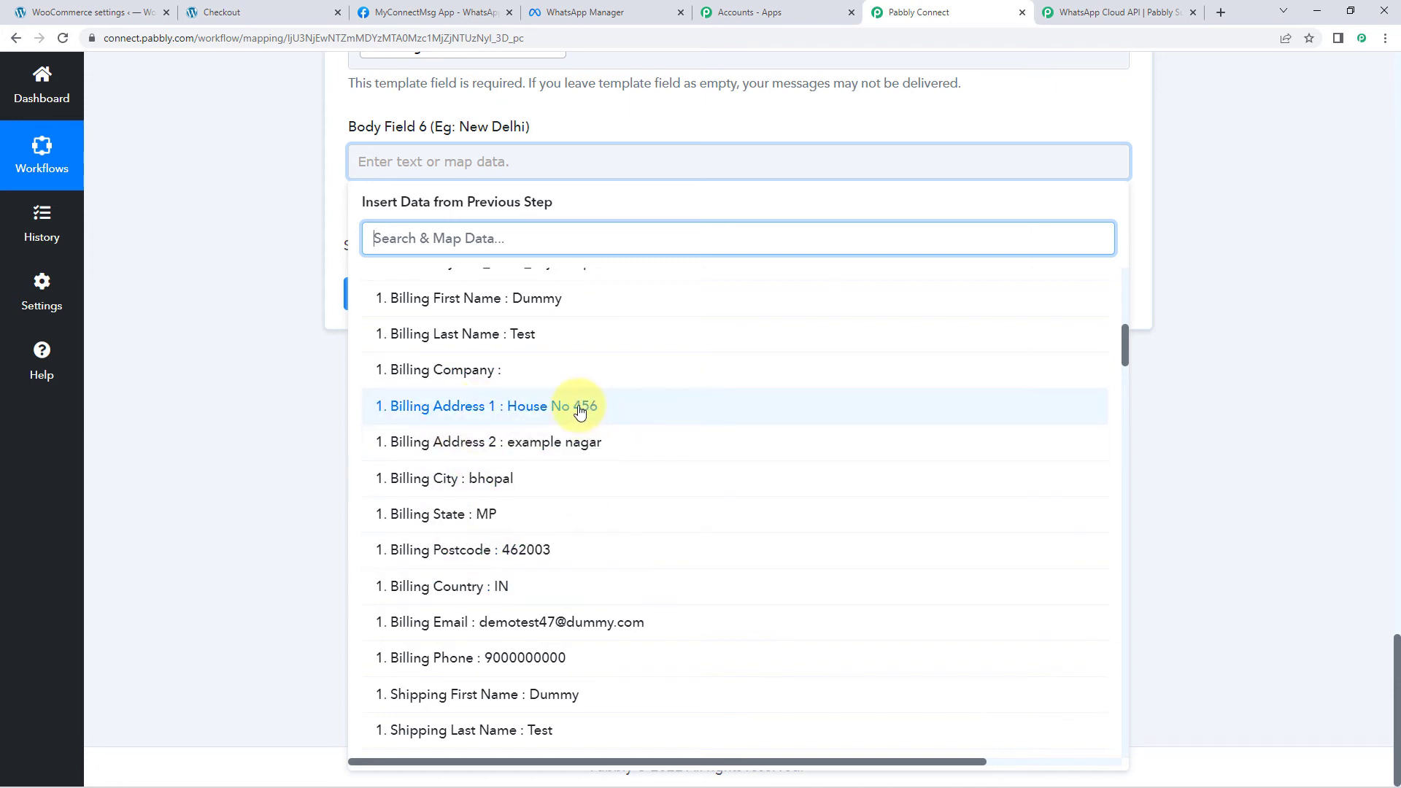
click(509, 418)
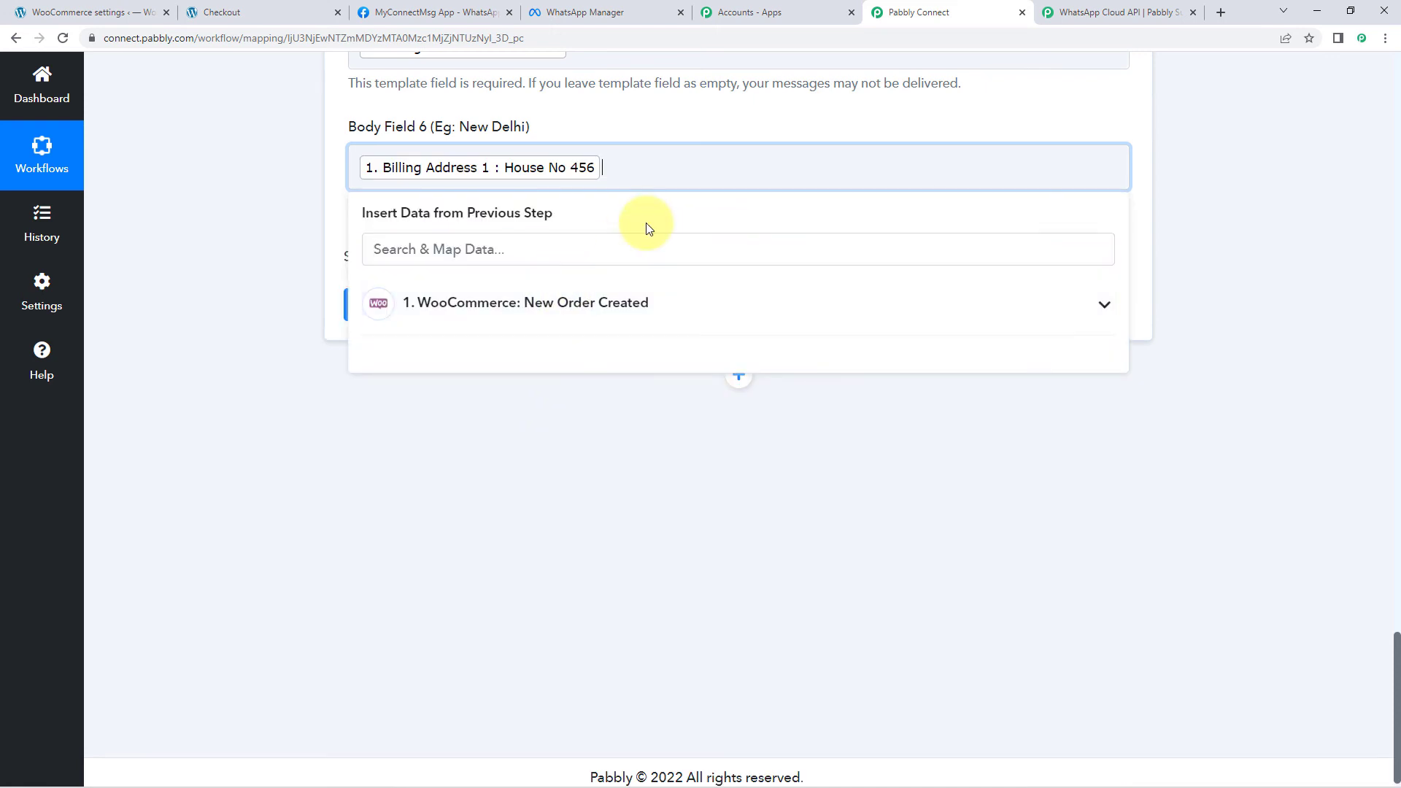
click(516, 314)
scroll(526, 463, down, 8)
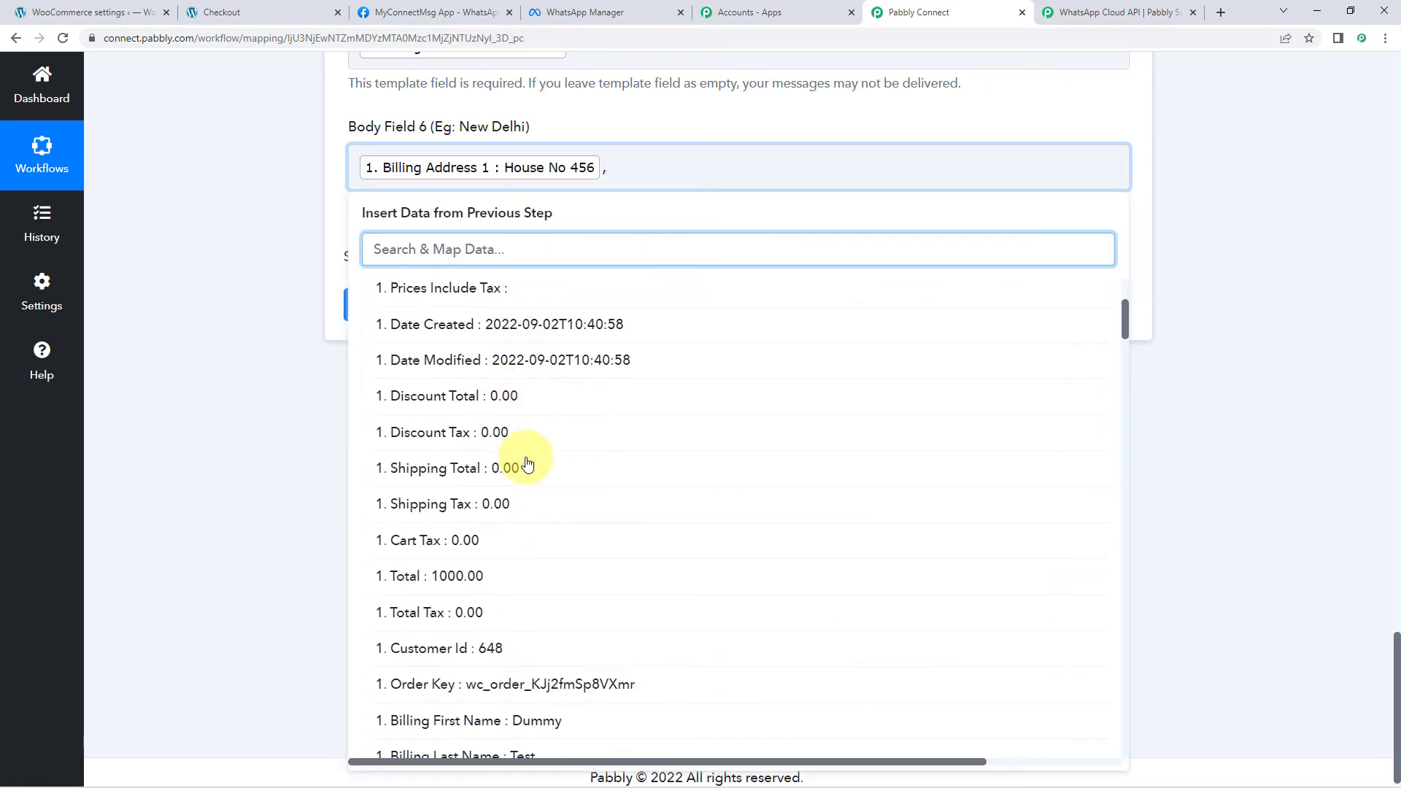
scroll(528, 465, down, 3)
click(526, 460)
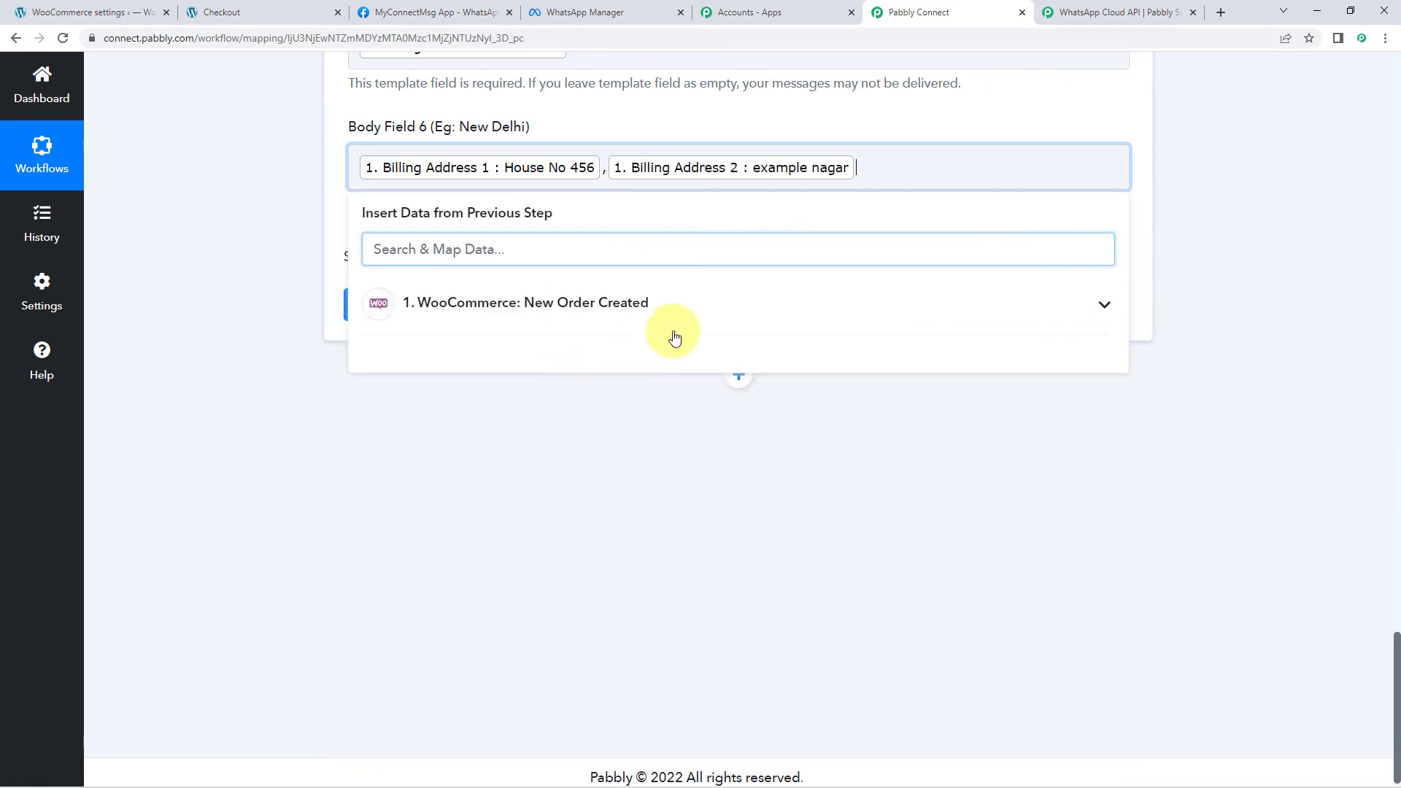
Step: Append Billing City and Billing State to Body Field 6, each preceded by a comma
click(588, 323)
scroll(557, 428, down, 7)
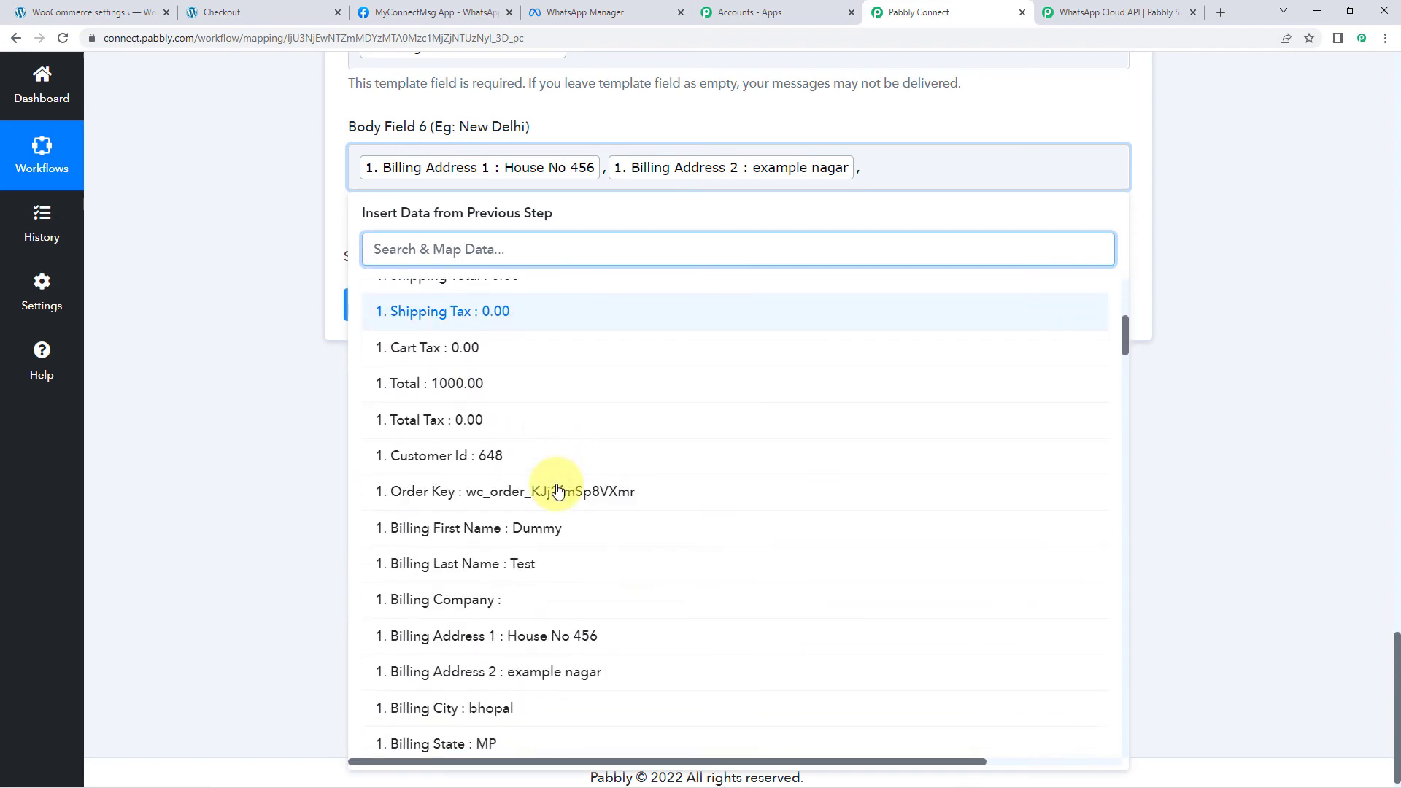
scroll(560, 429, up, 1)
scroll(560, 416, down, 4)
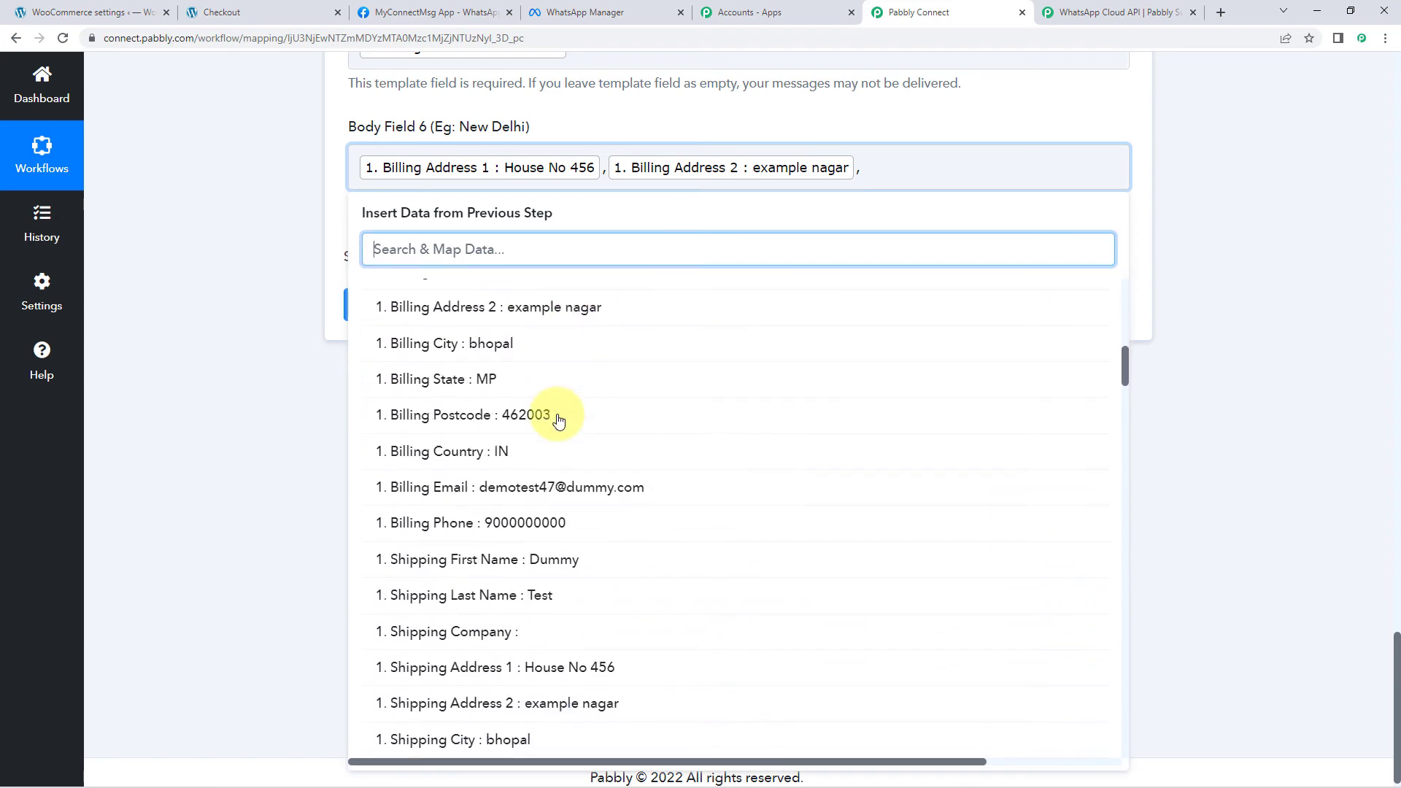
scroll(559, 421, up, 1)
scroll(559, 421, down, 2)
scroll(481, 418, up, 2)
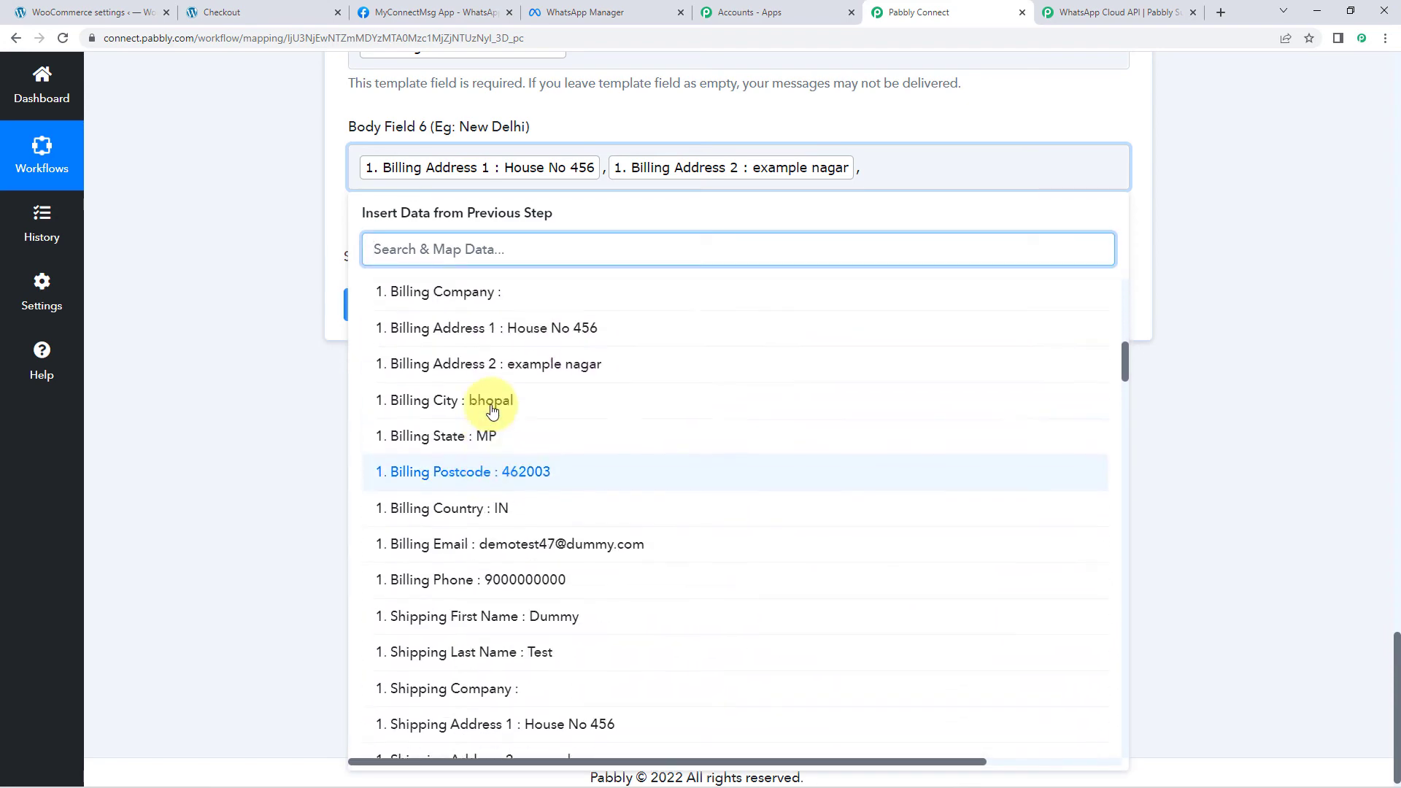
click(492, 417)
scroll(543, 409, down, 8)
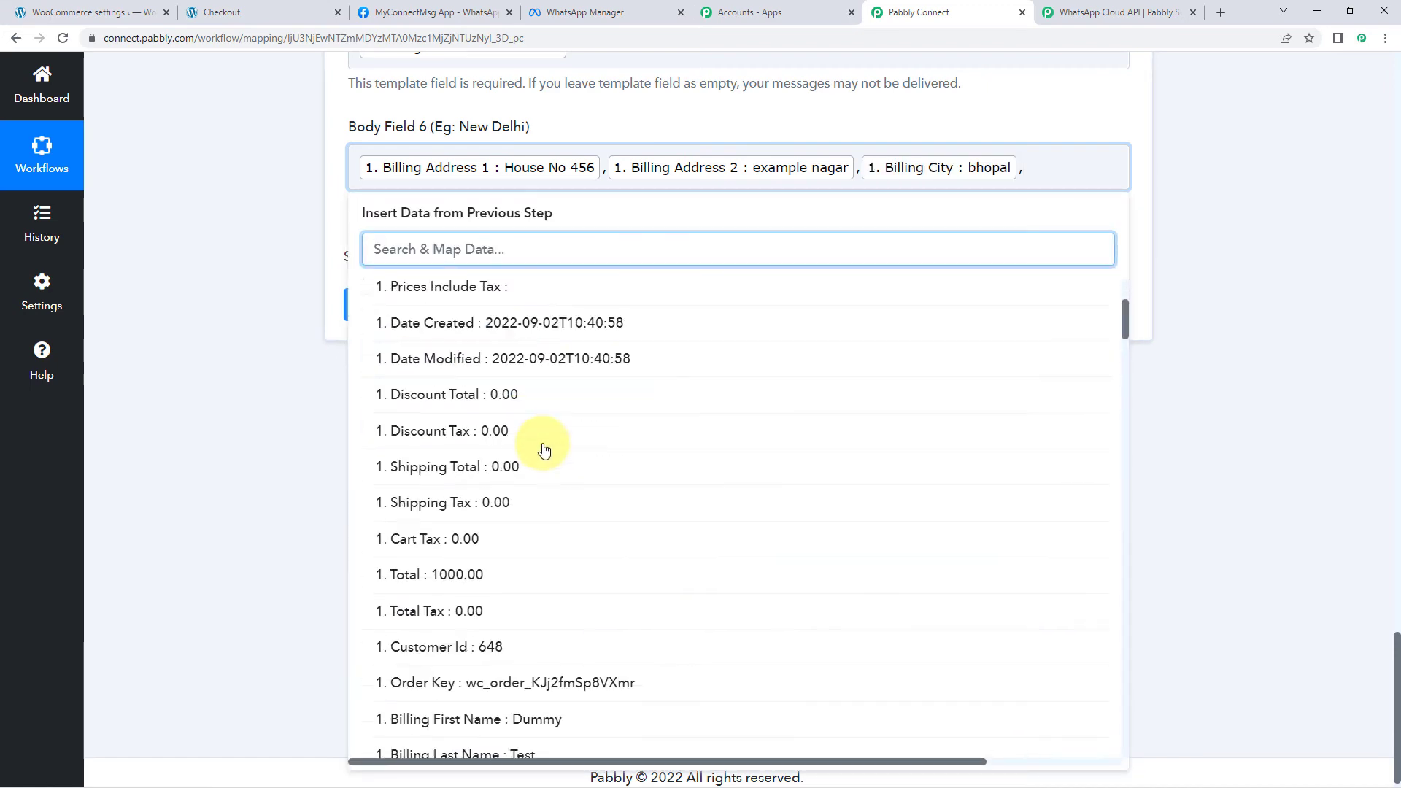
scroll(537, 439, down, 3)
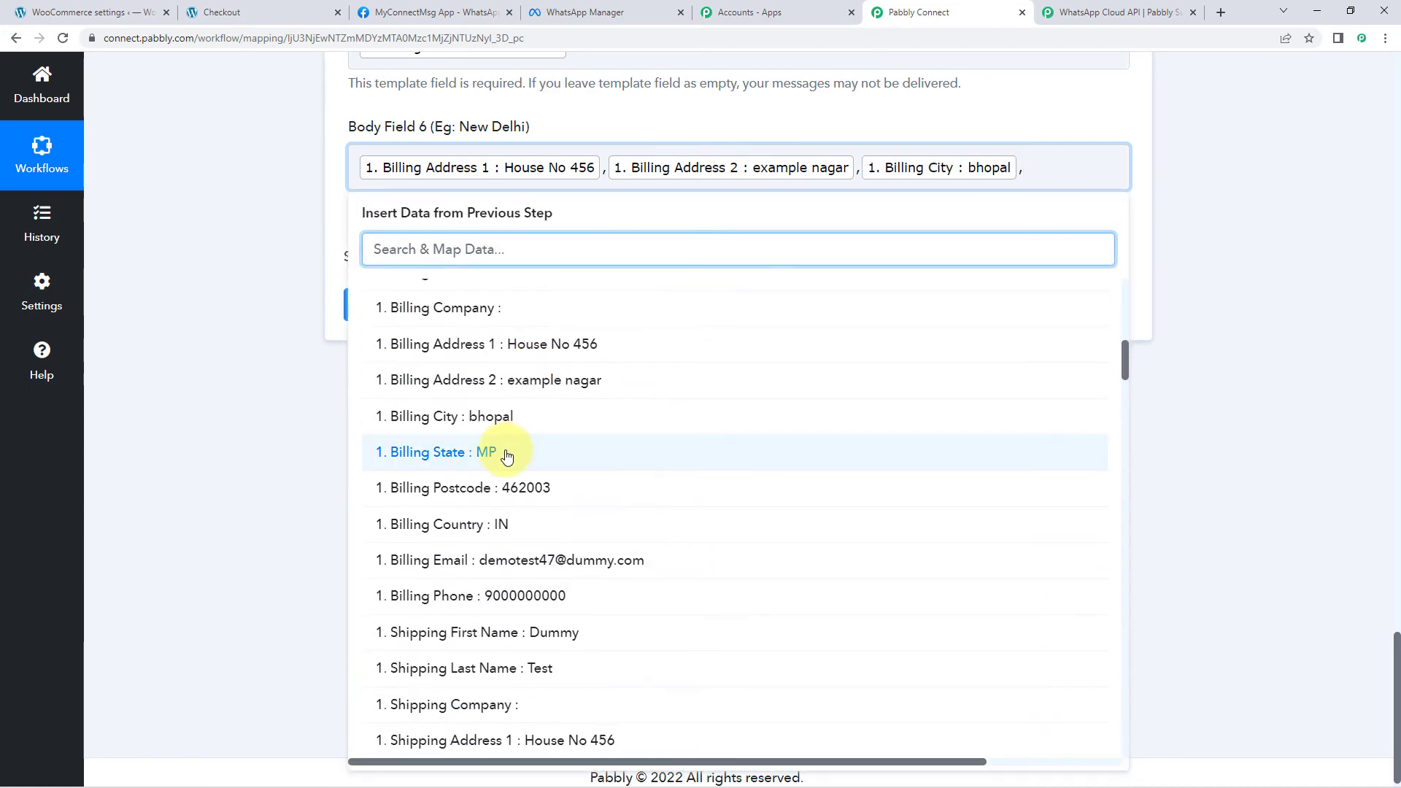
click(507, 448)
Step: Complete the address in Body Field 6 with a hyphen after Billing State followed by Billing Postcode
click(556, 349)
scroll(521, 522, down, 5)
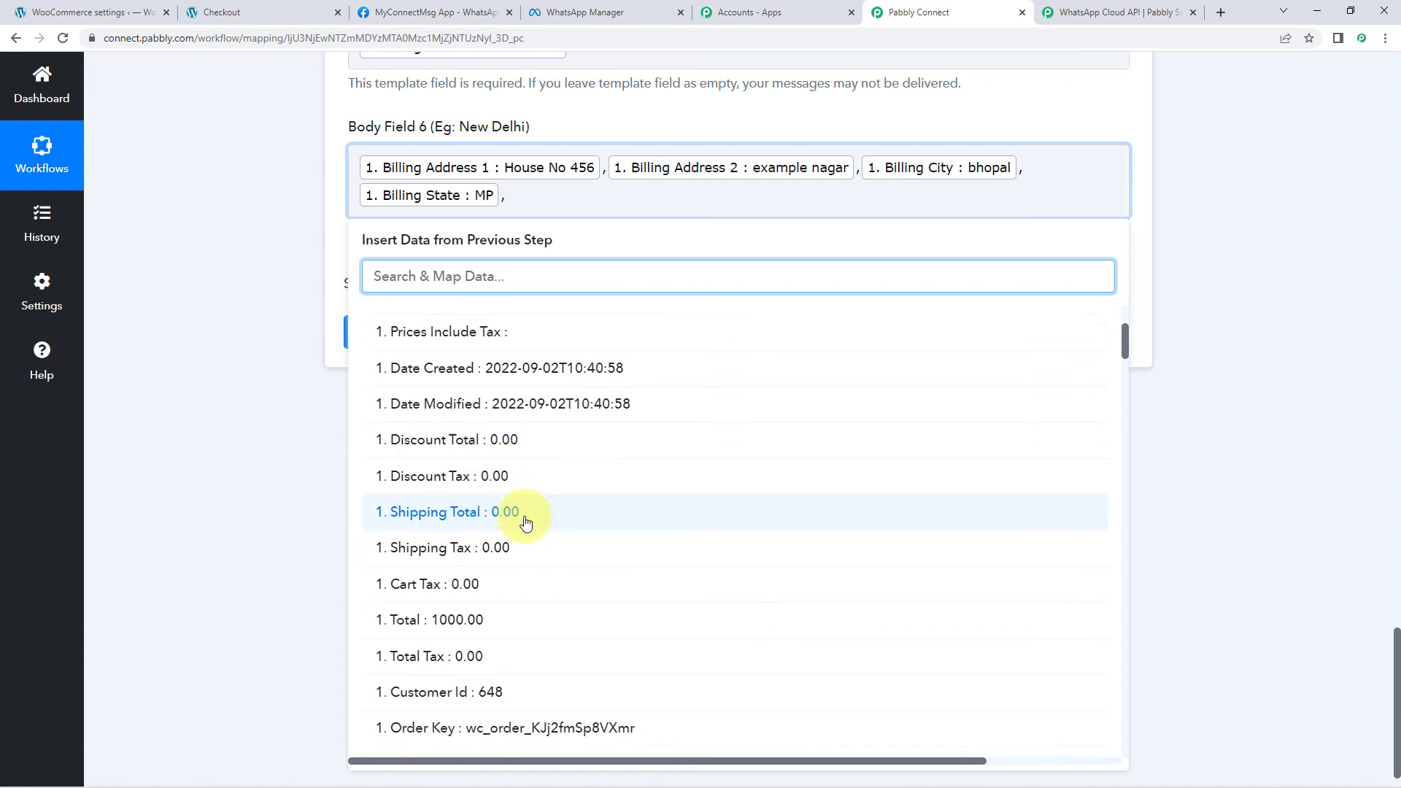
scroll(531, 505, down, 15)
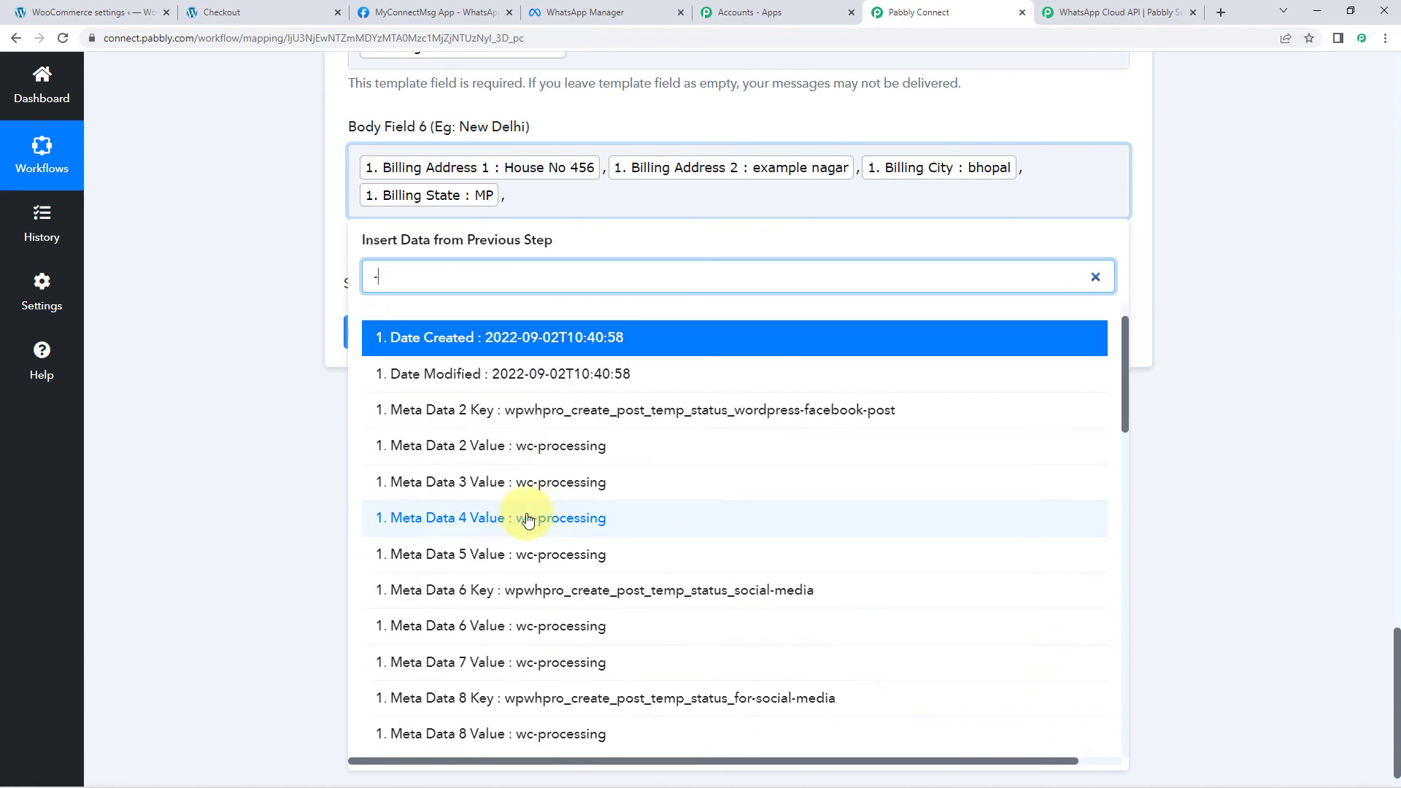
click(1006, 178)
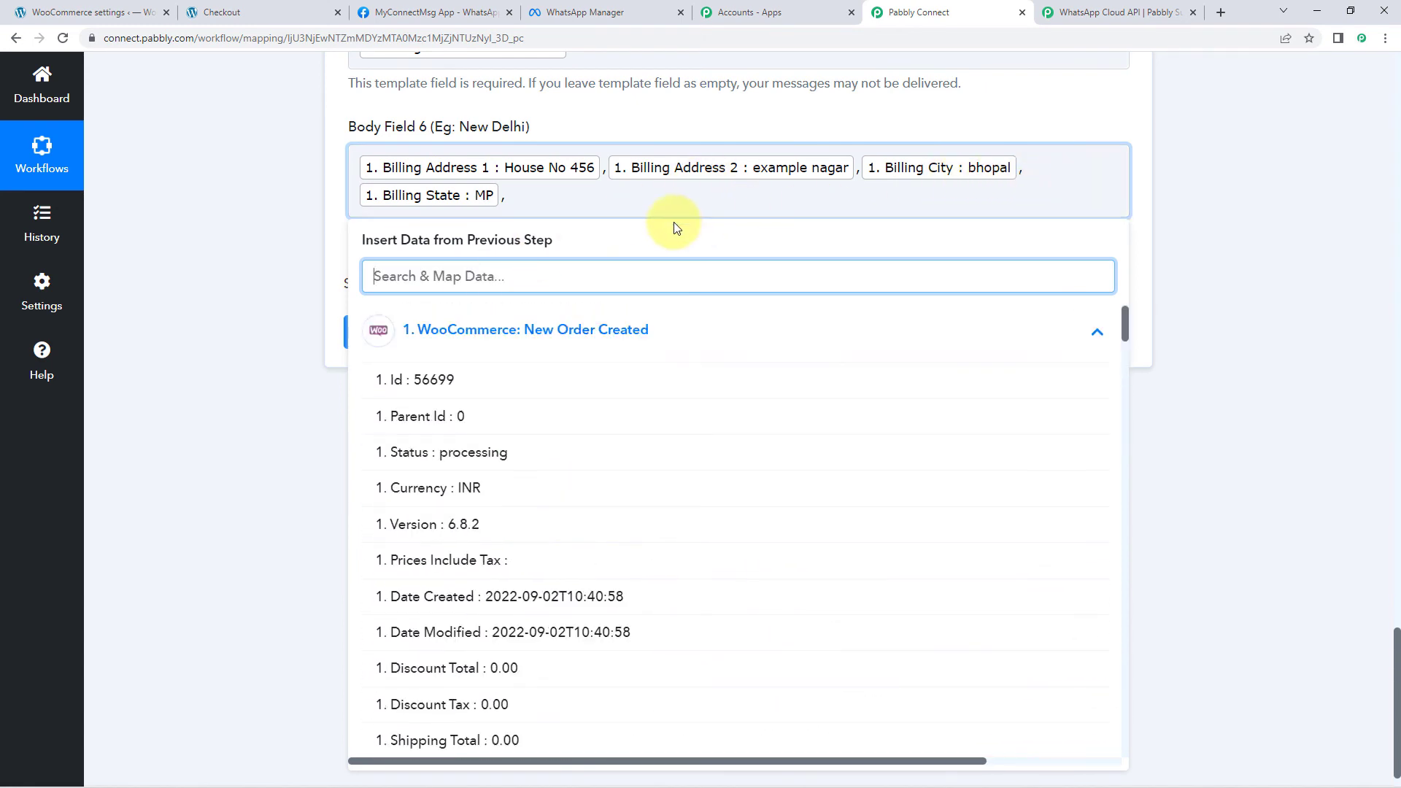
click(636, 202)
text(-)
scroll(516, 441, down, 10)
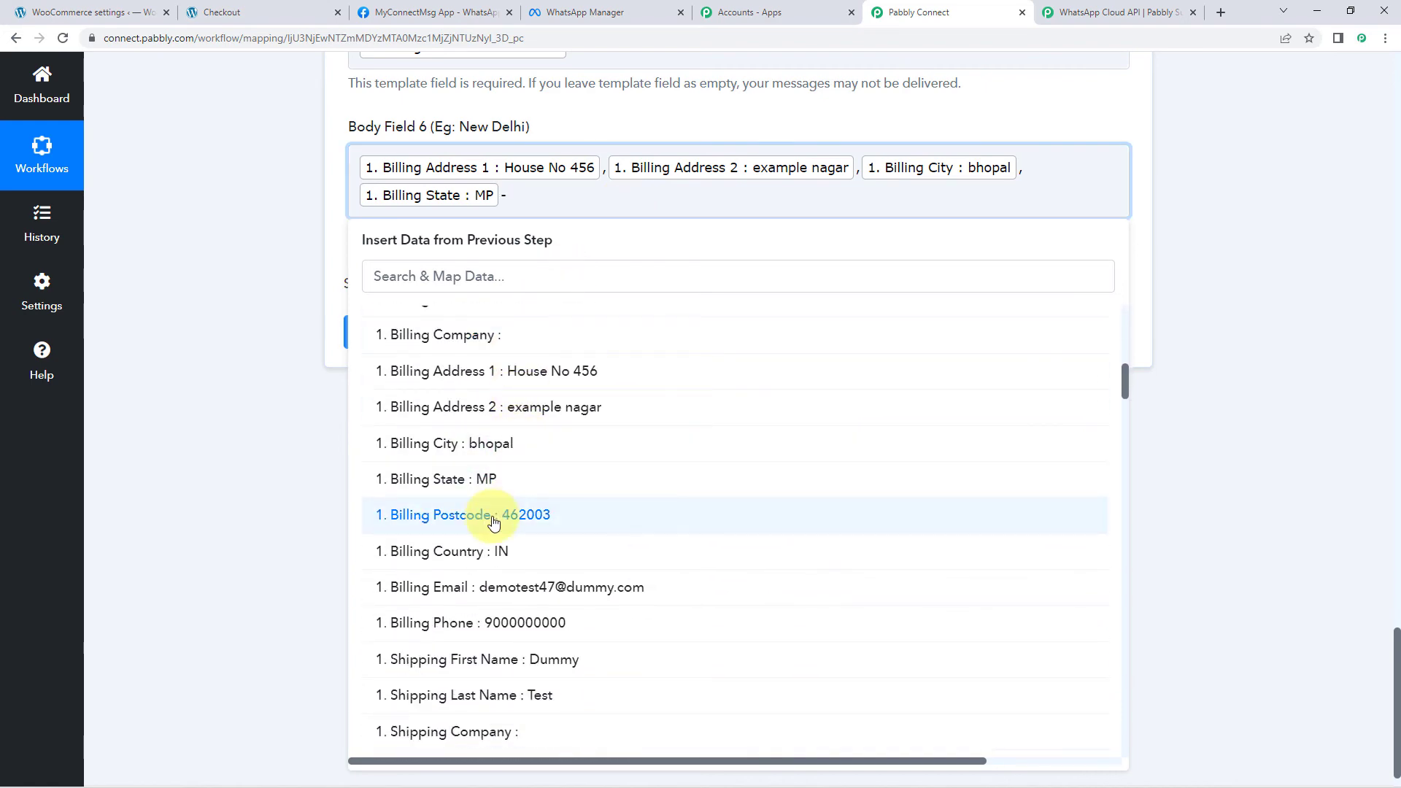
click(493, 516)
click(251, 414)
Step: Save the WhatsApp action and send a test request, checking the contact number in the received response
scroll(251, 414, up, 2)
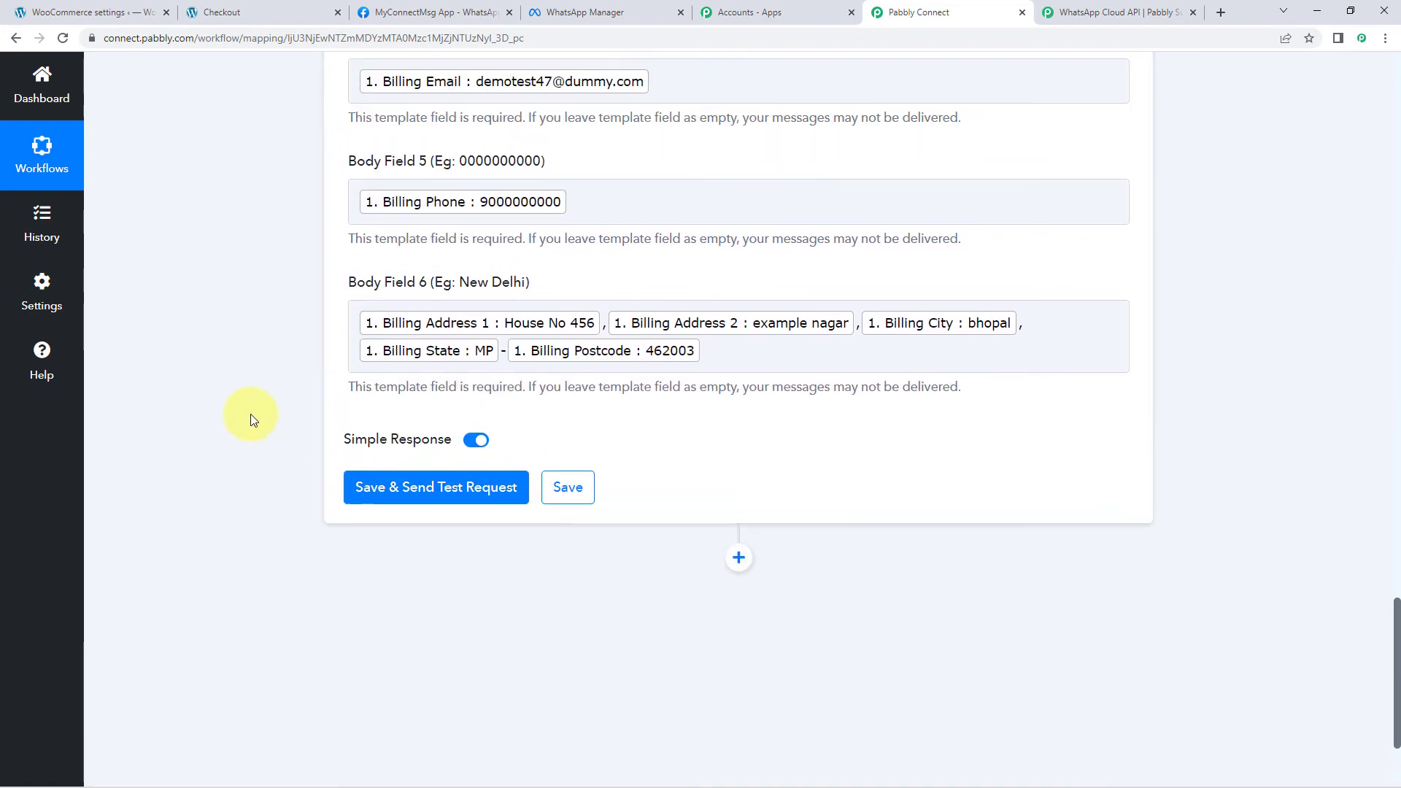
scroll(251, 413, up, 3)
scroll(255, 336, down, 3)
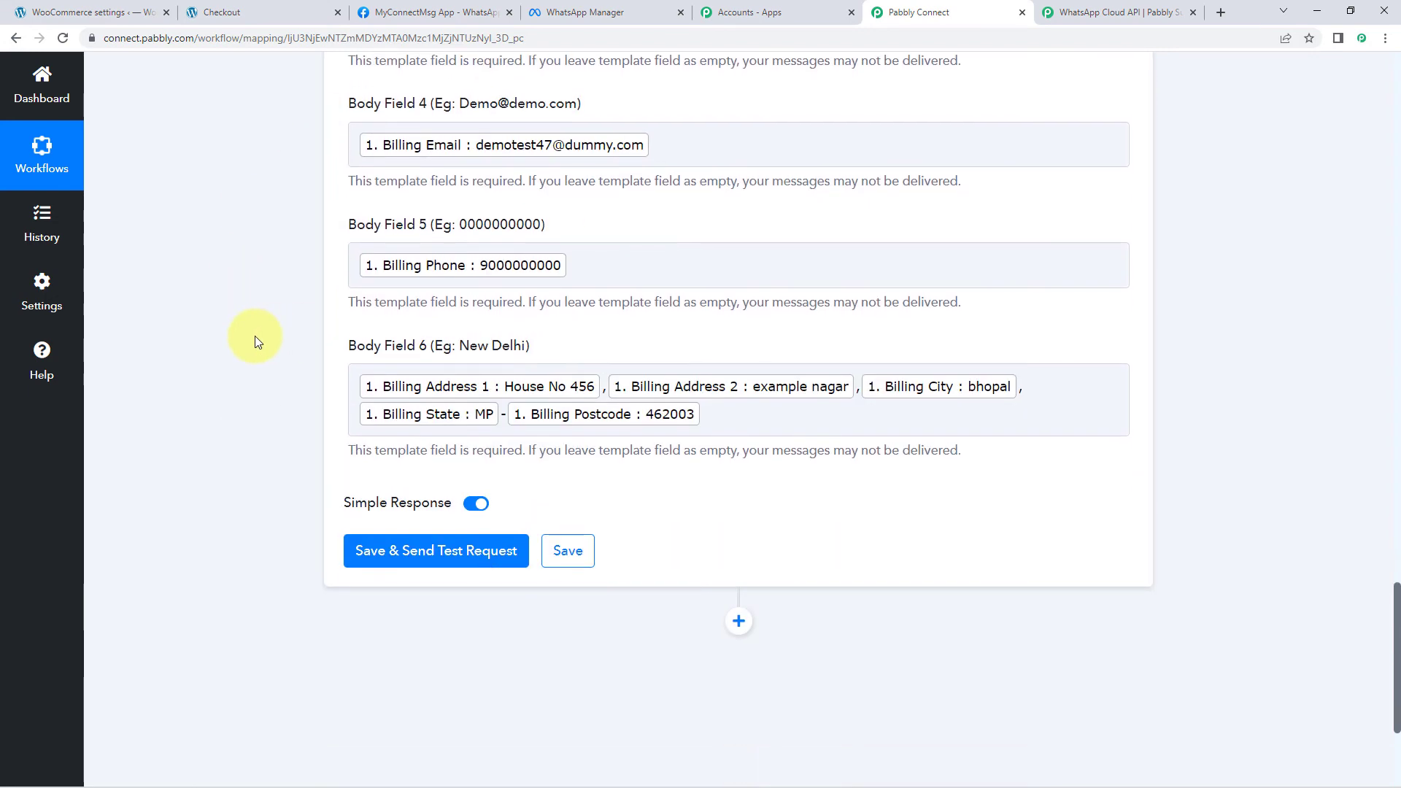
scroll(255, 336, down, 2)
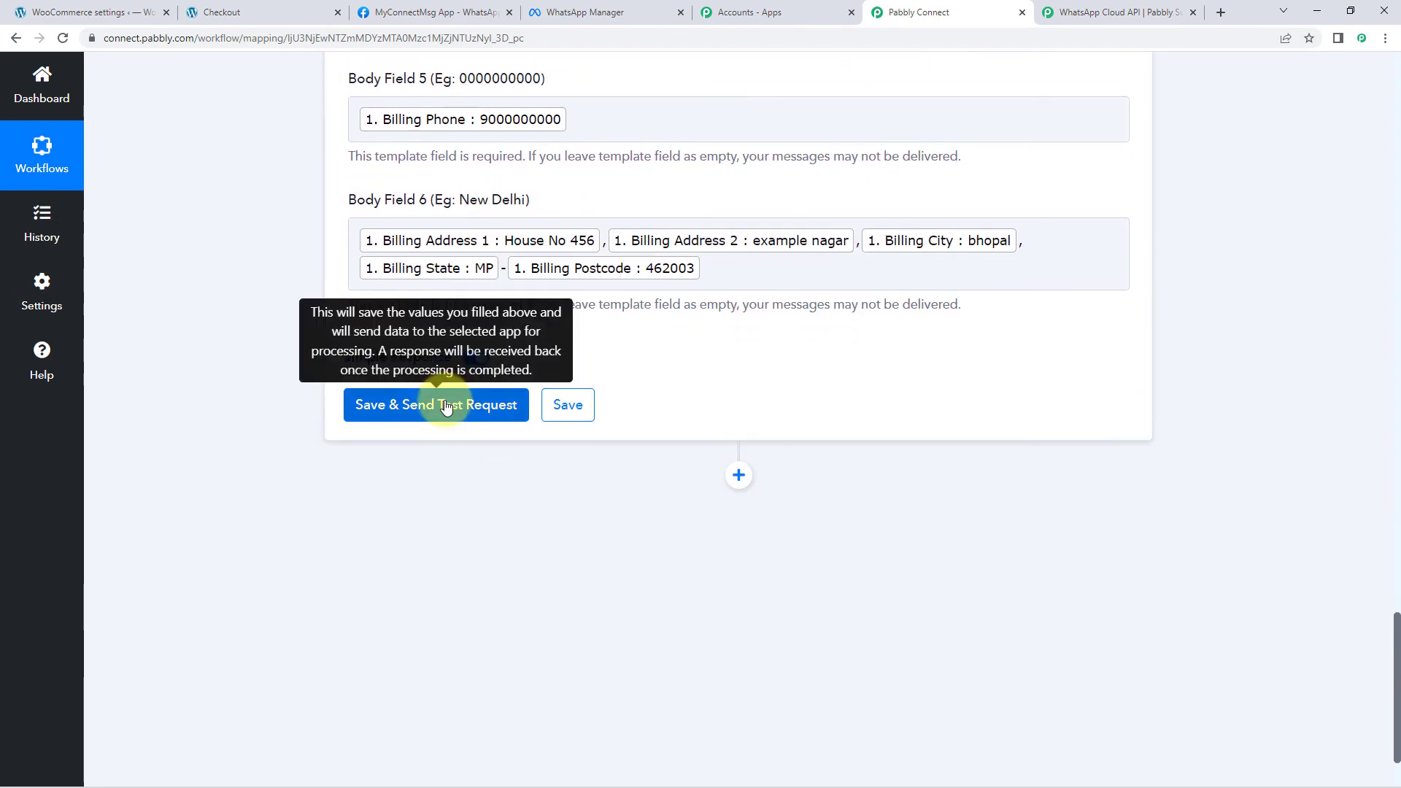
click(454, 403)
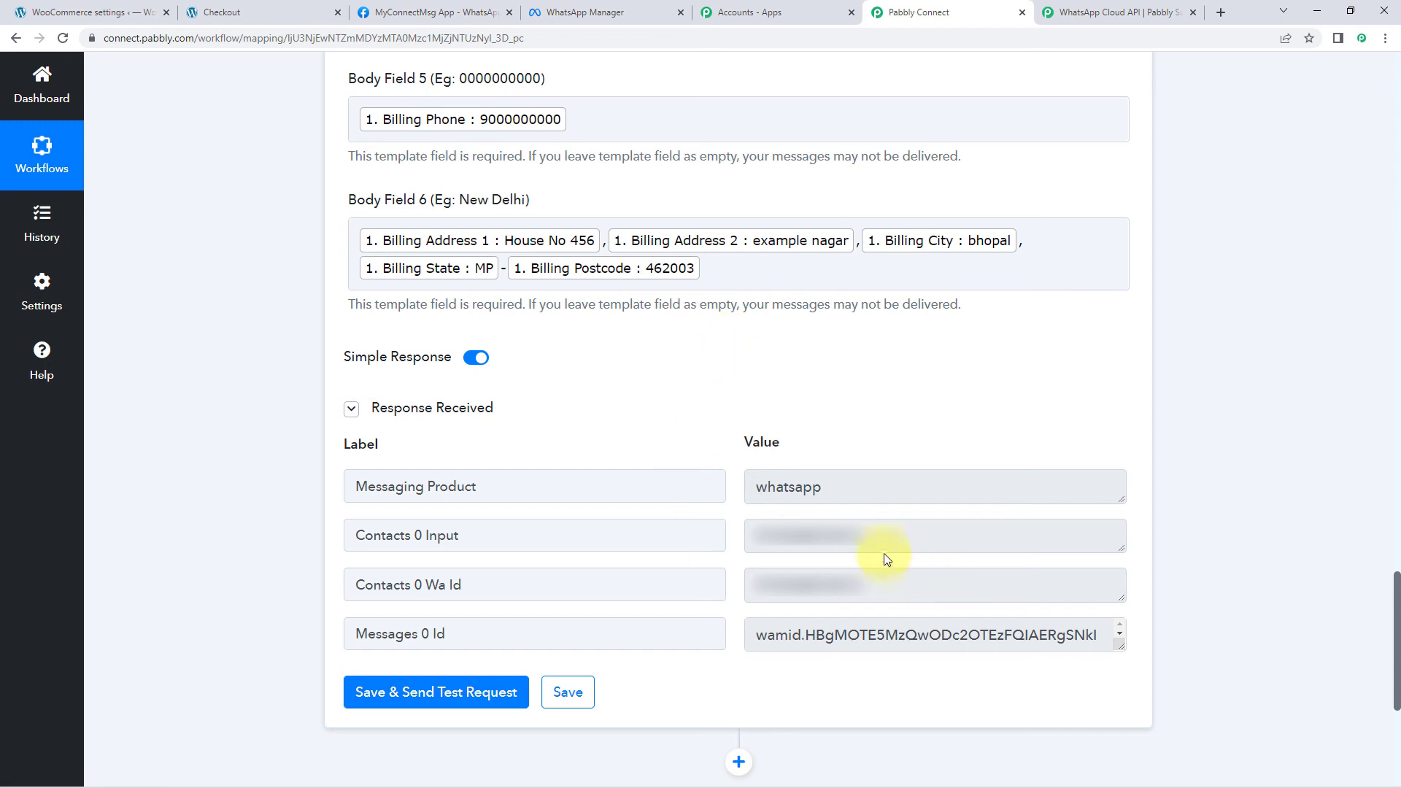
drag(887, 544, 744, 544)
click(719, 436)
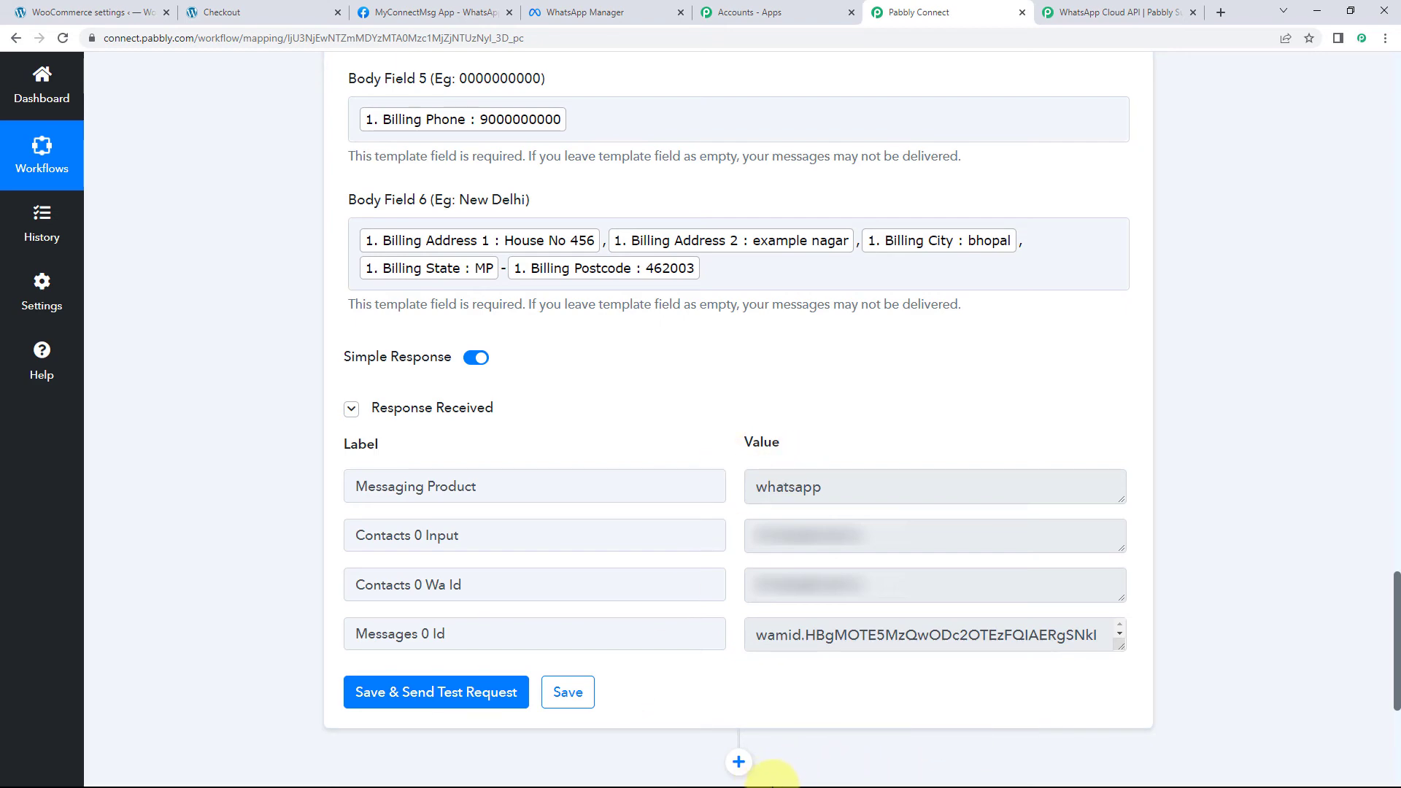
Step: Switch to WhatsApp Desktop and check the product, quantity and customer details in the New Order Received message
key(super)
click(839, 774)
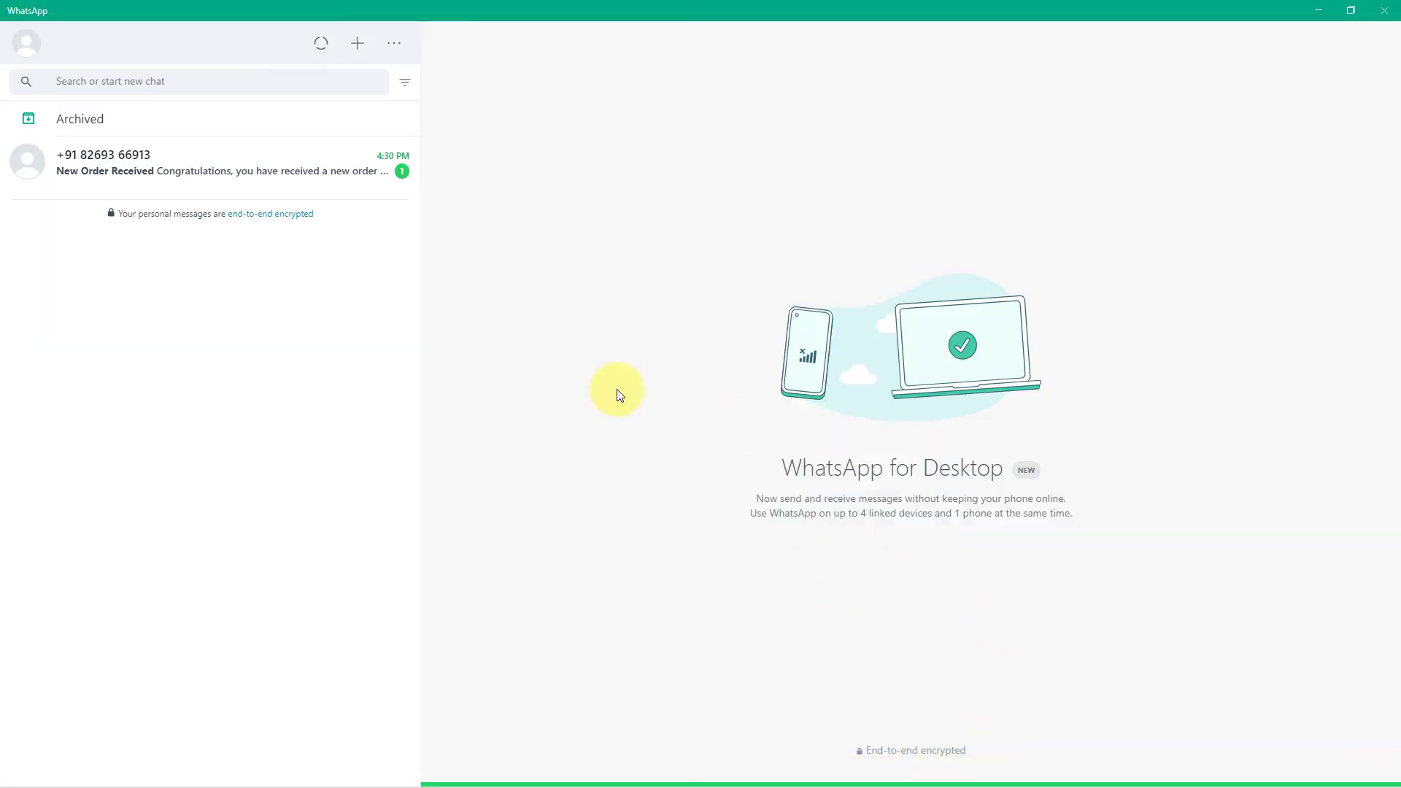
click(292, 167)
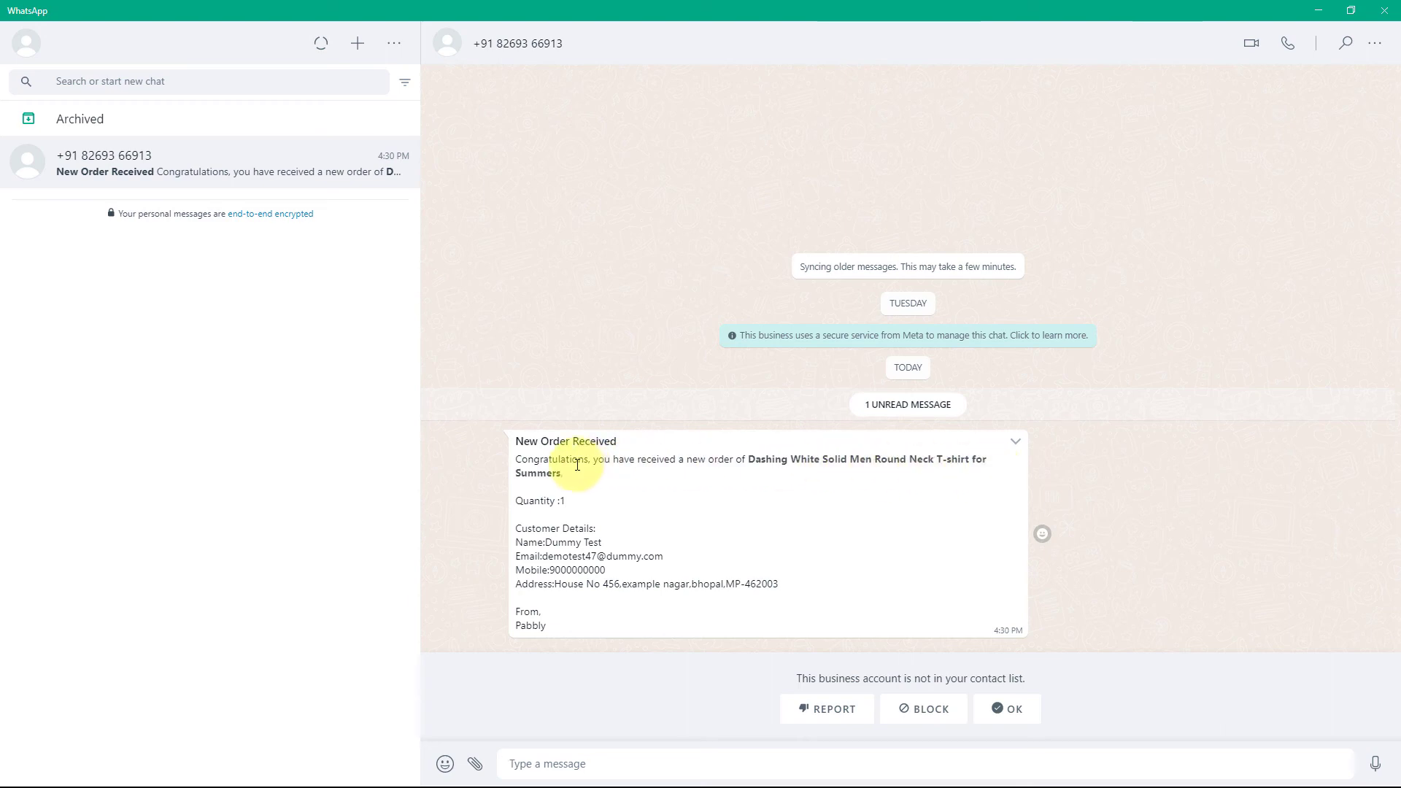
drag(562, 473, 678, 474)
click(679, 474)
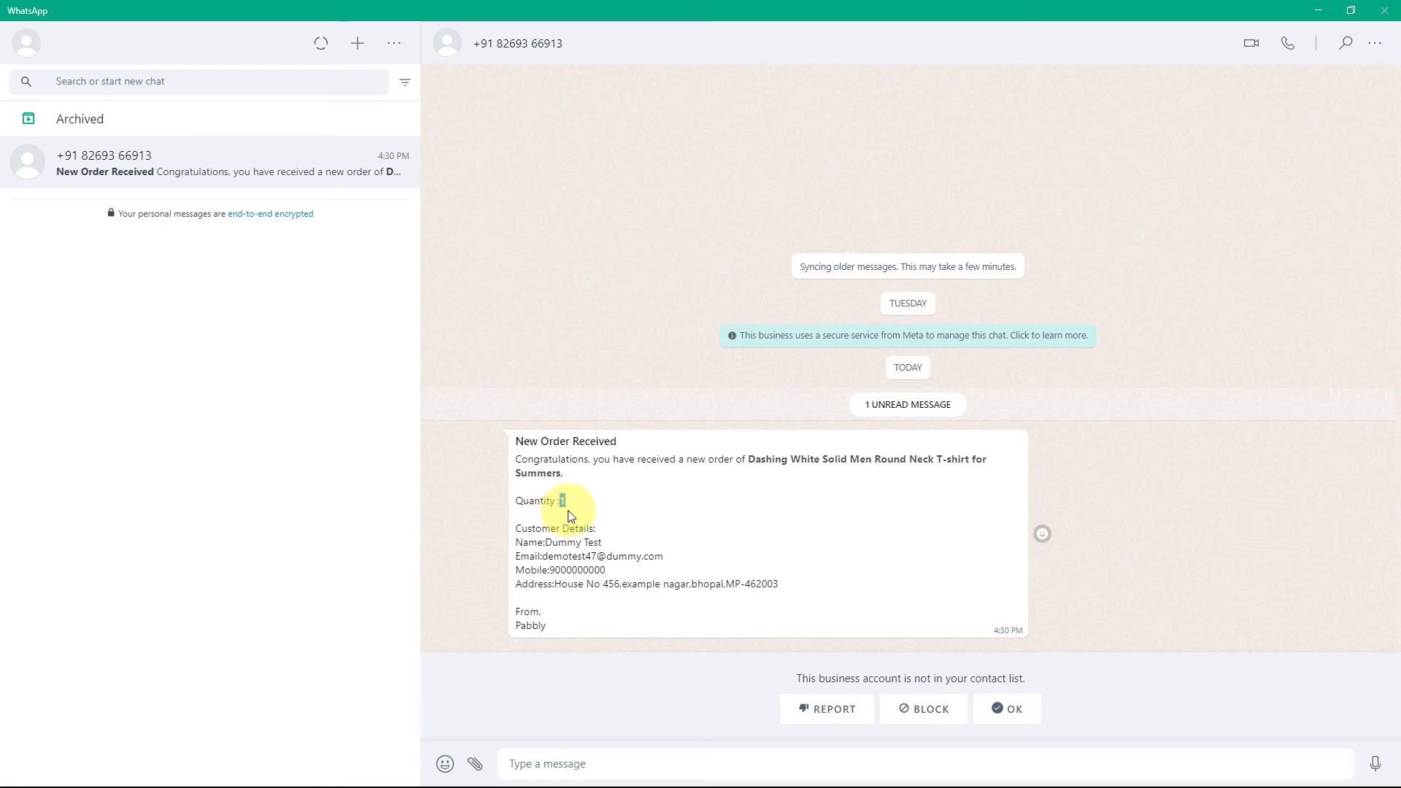
drag(625, 540, 552, 544)
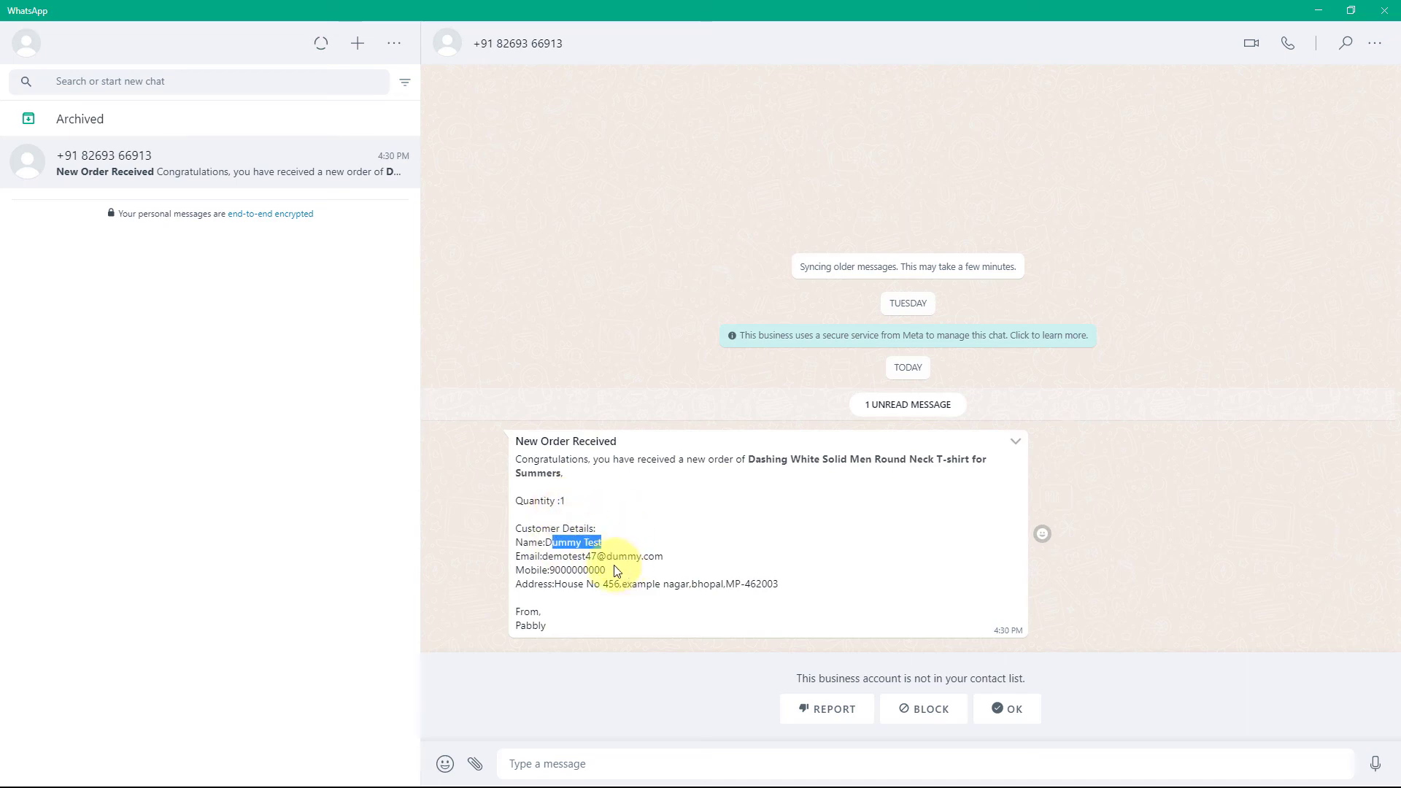
click(453, 485)
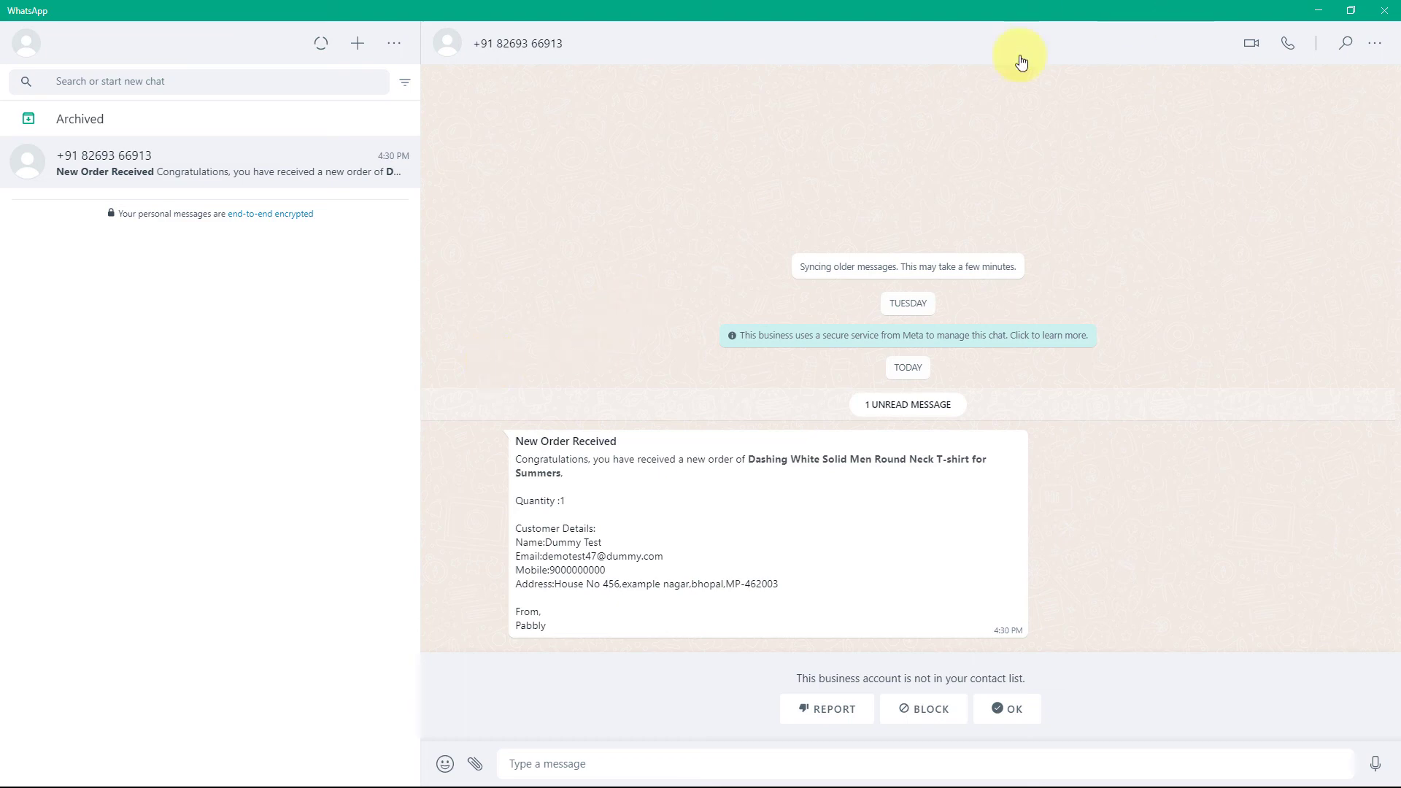
click(1319, 15)
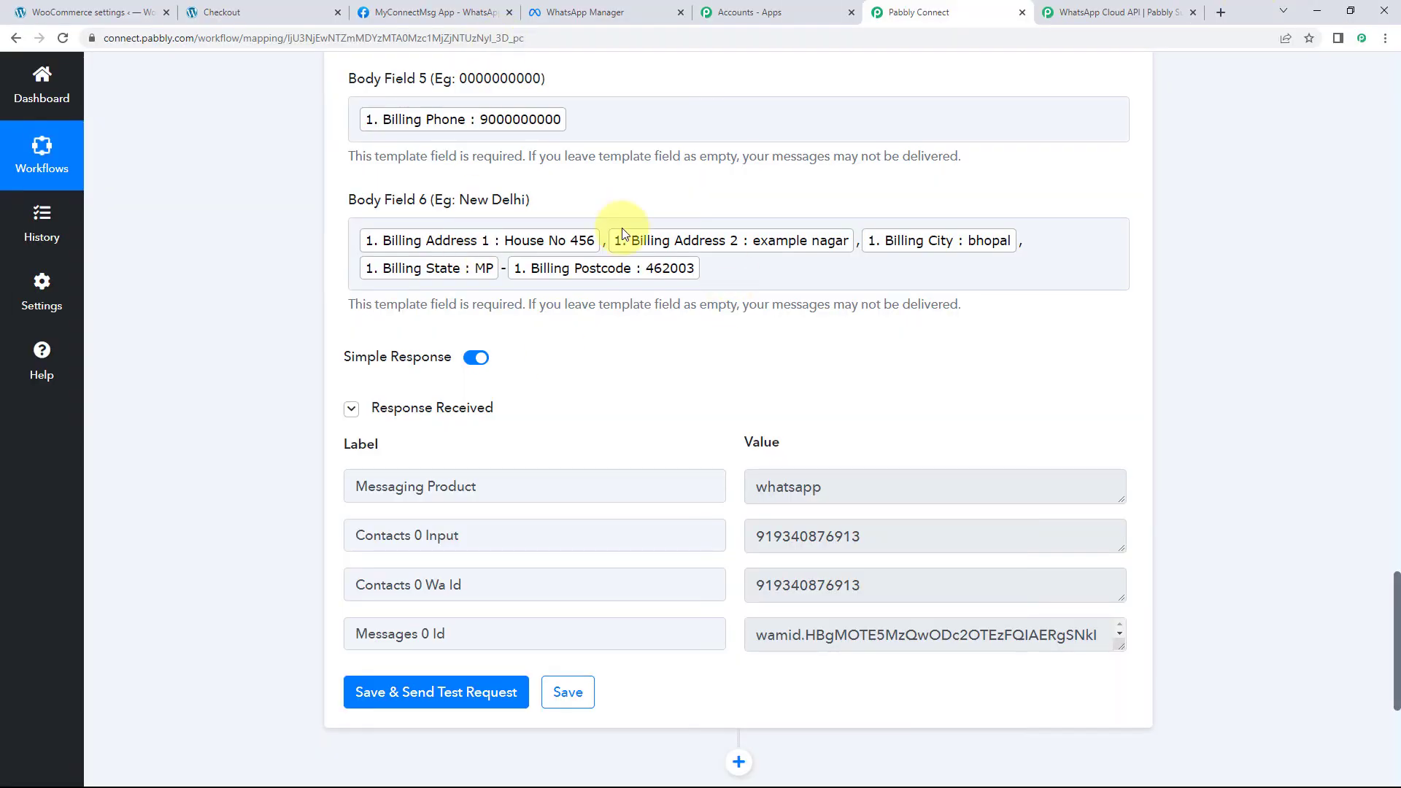
Step: Collapse the WhatsApp Cloud API action and the WooCommerce trigger to show the whole workflow
scroll(261, 256, up, 4)
scroll(261, 256, up, 10)
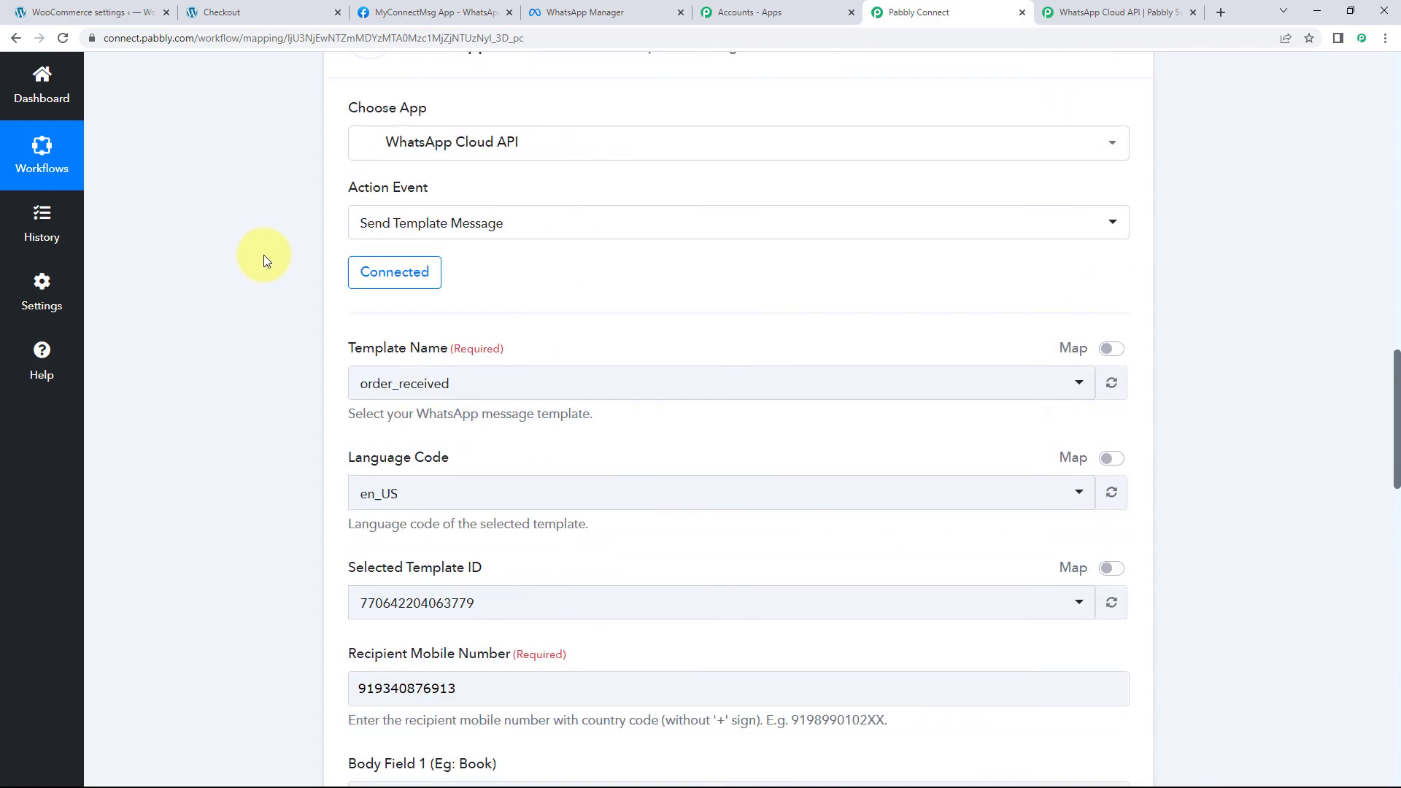
scroll(646, 280, up, 15)
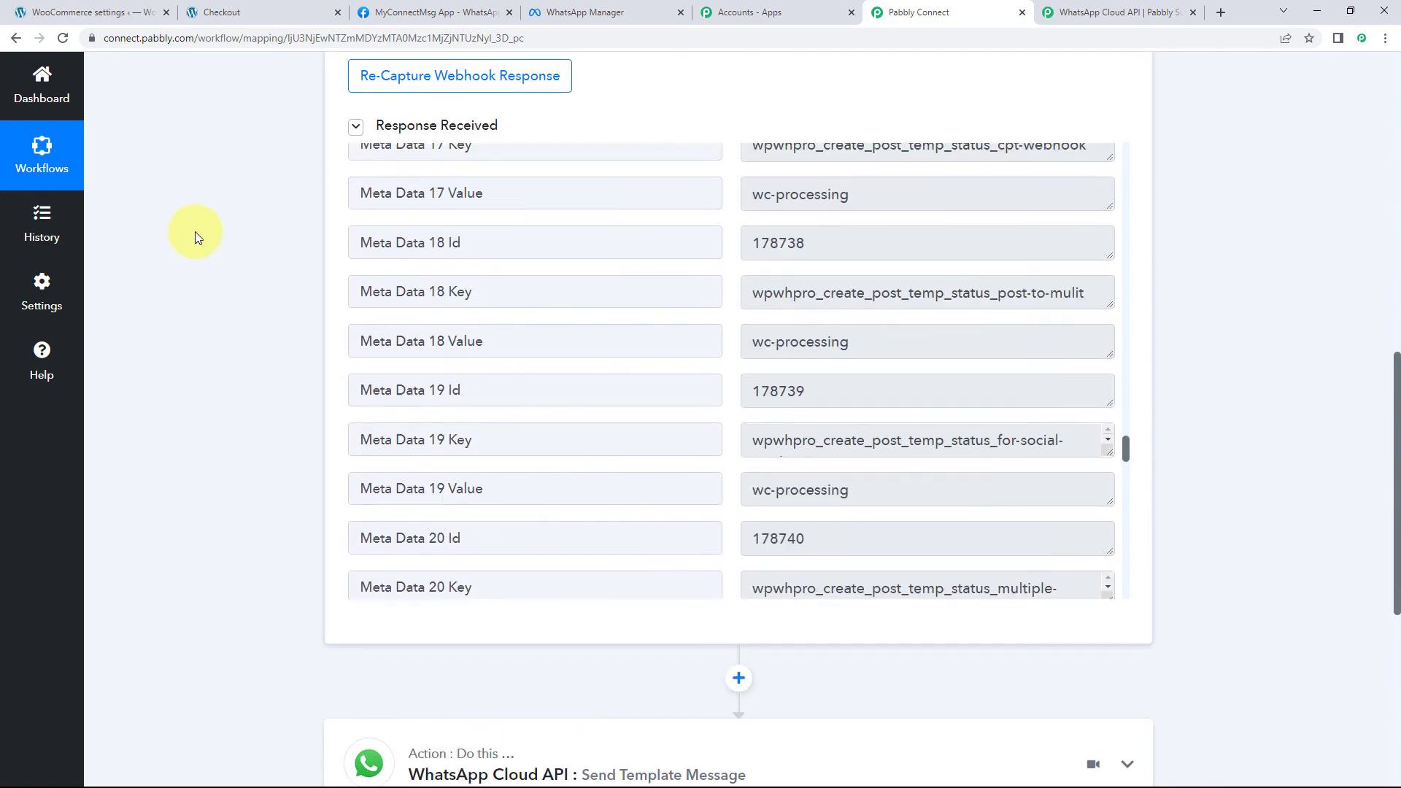
click(478, 272)
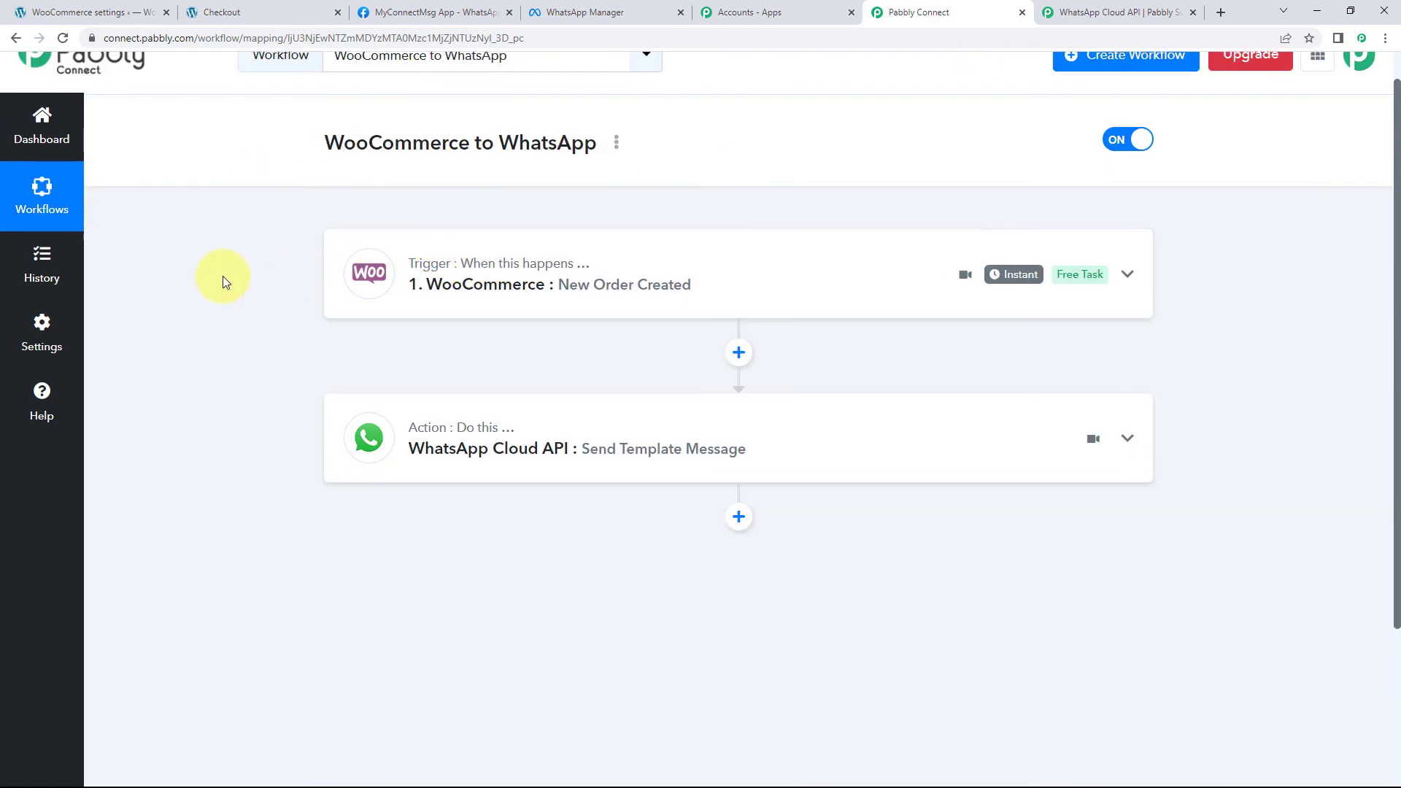
Step: Return to the store's shop page, add the Iron Press to the cart and proceed to checkout
click(219, 13)
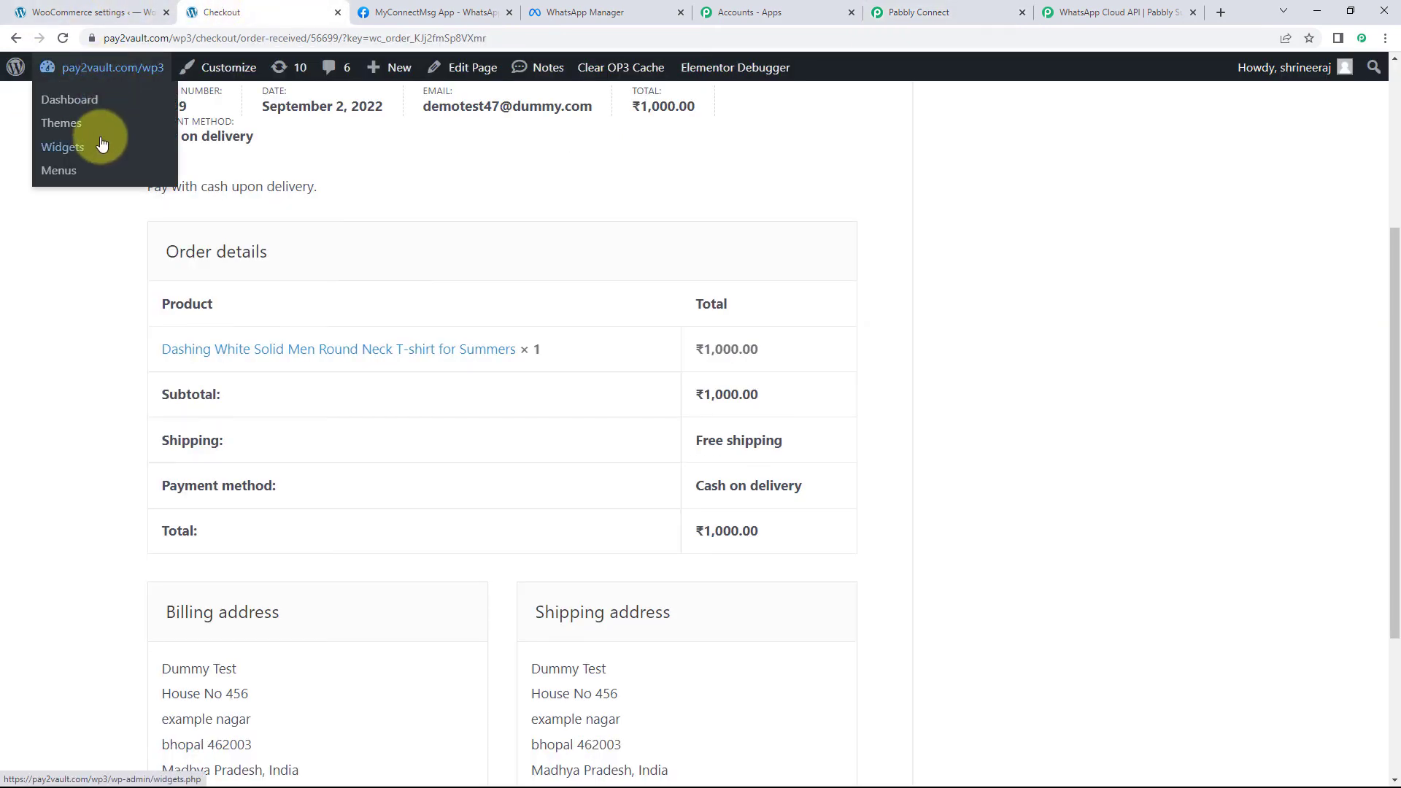
scroll(184, 180, up, 4)
click(15, 38)
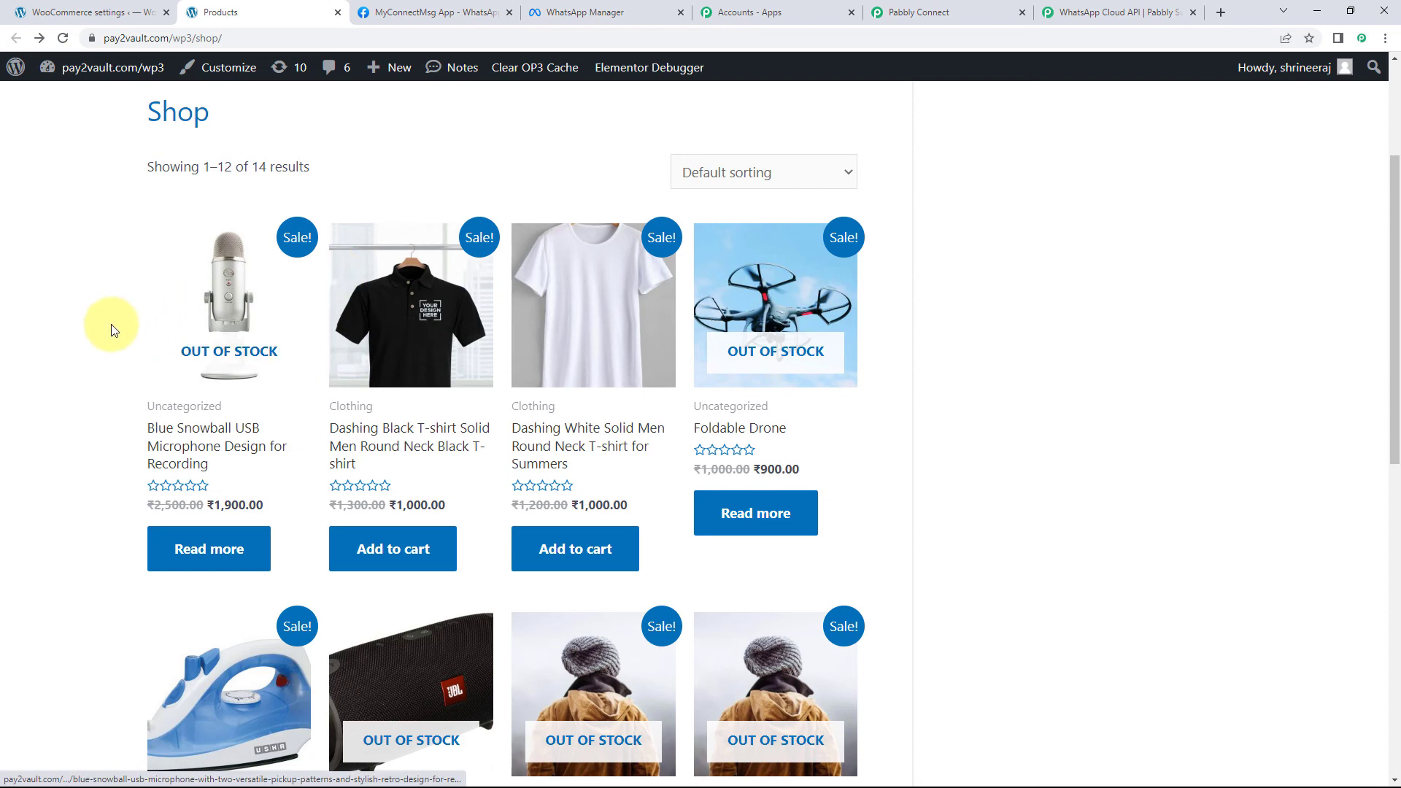
scroll(109, 321, down, 4)
scroll(107, 315, down, 2)
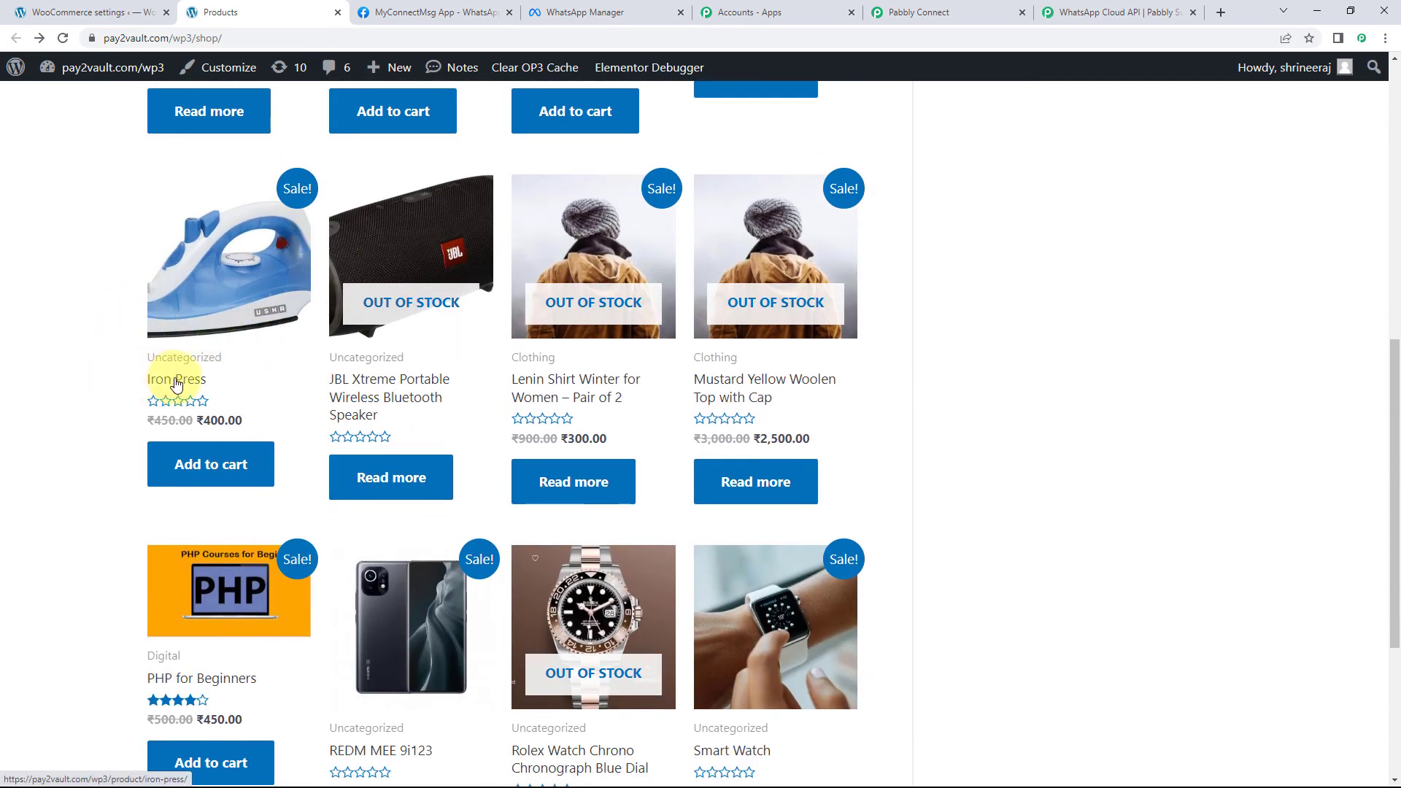
click(205, 470)
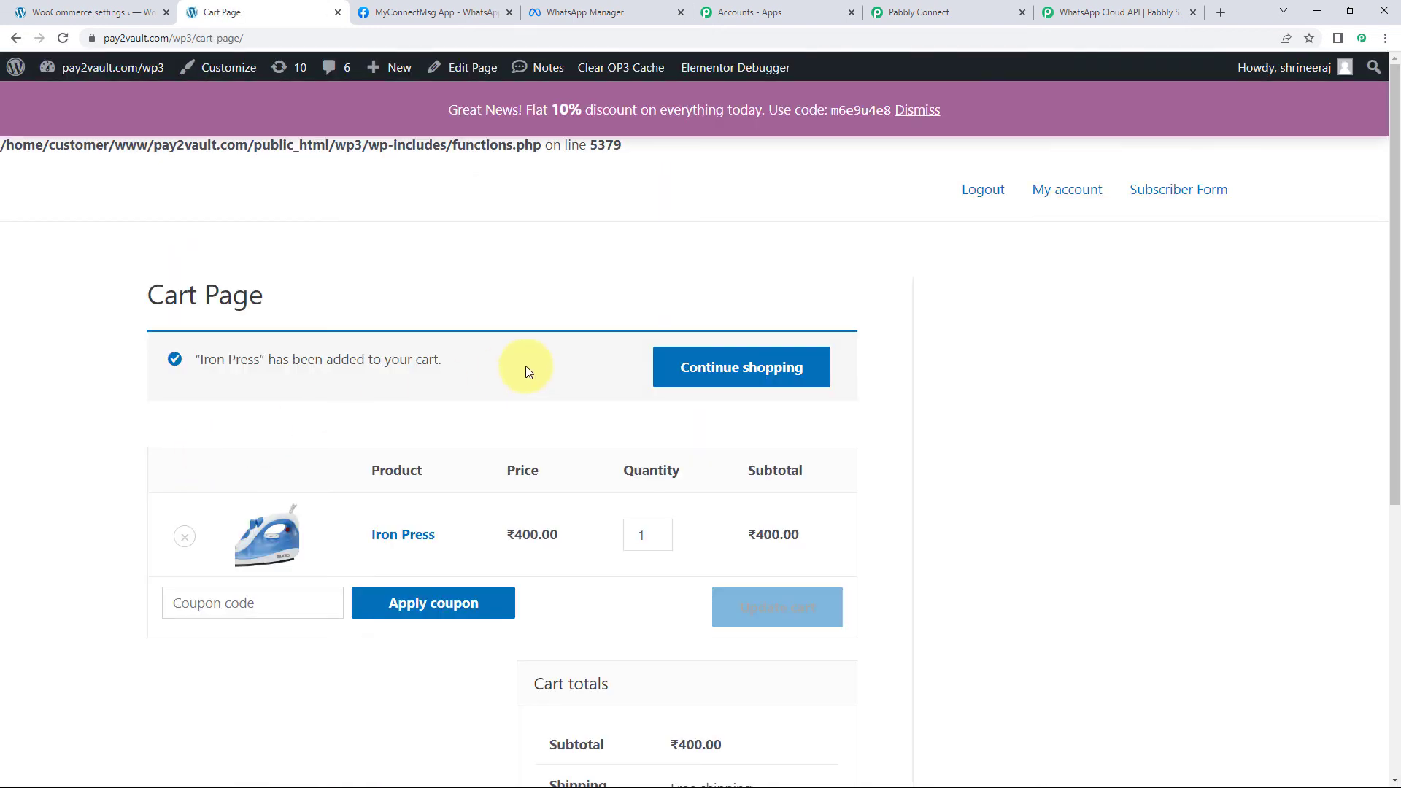
scroll(526, 366, down, 6)
click(613, 586)
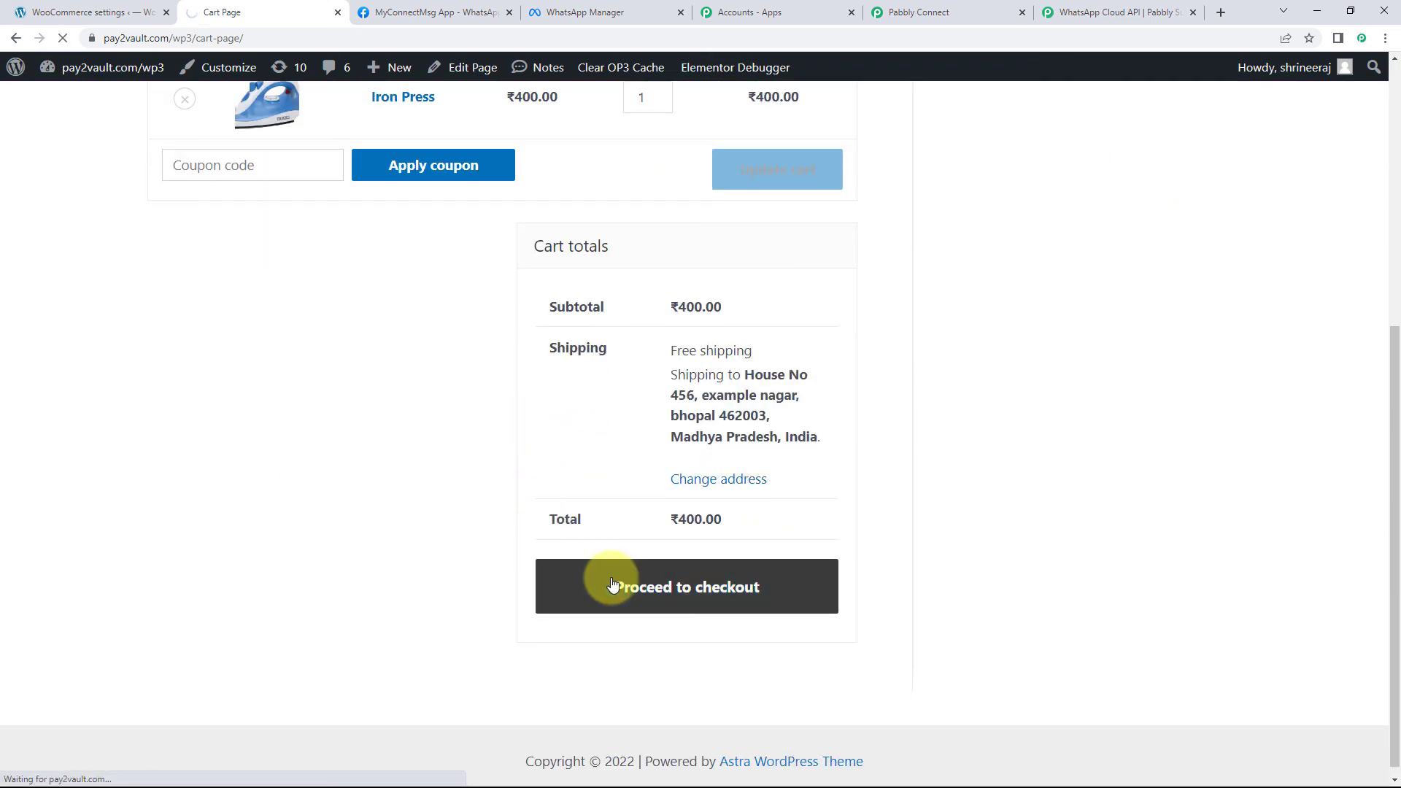
Step: Replace the billing first name, last name and first street address line with new test customer details
scroll(146, 365, down, 3)
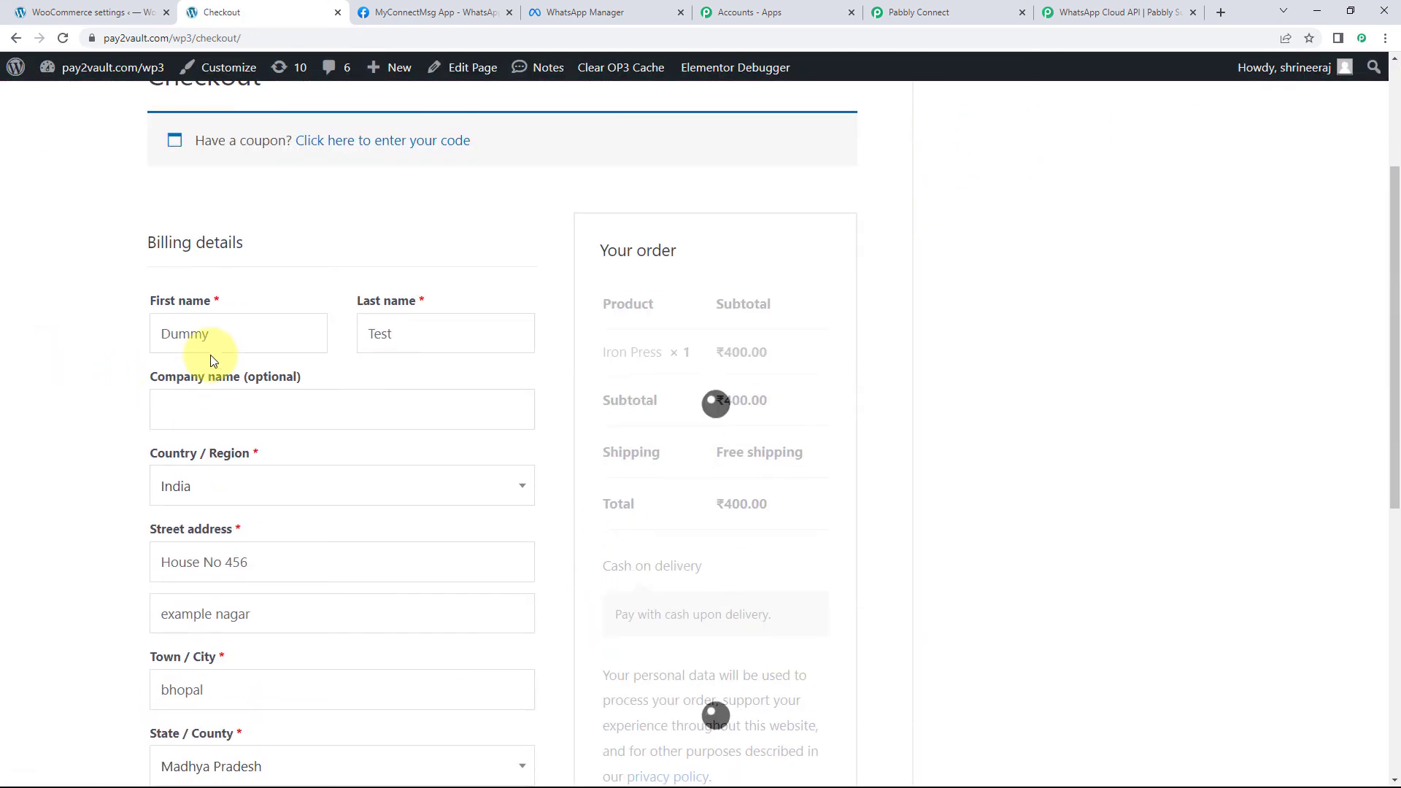
drag(238, 336, 111, 335)
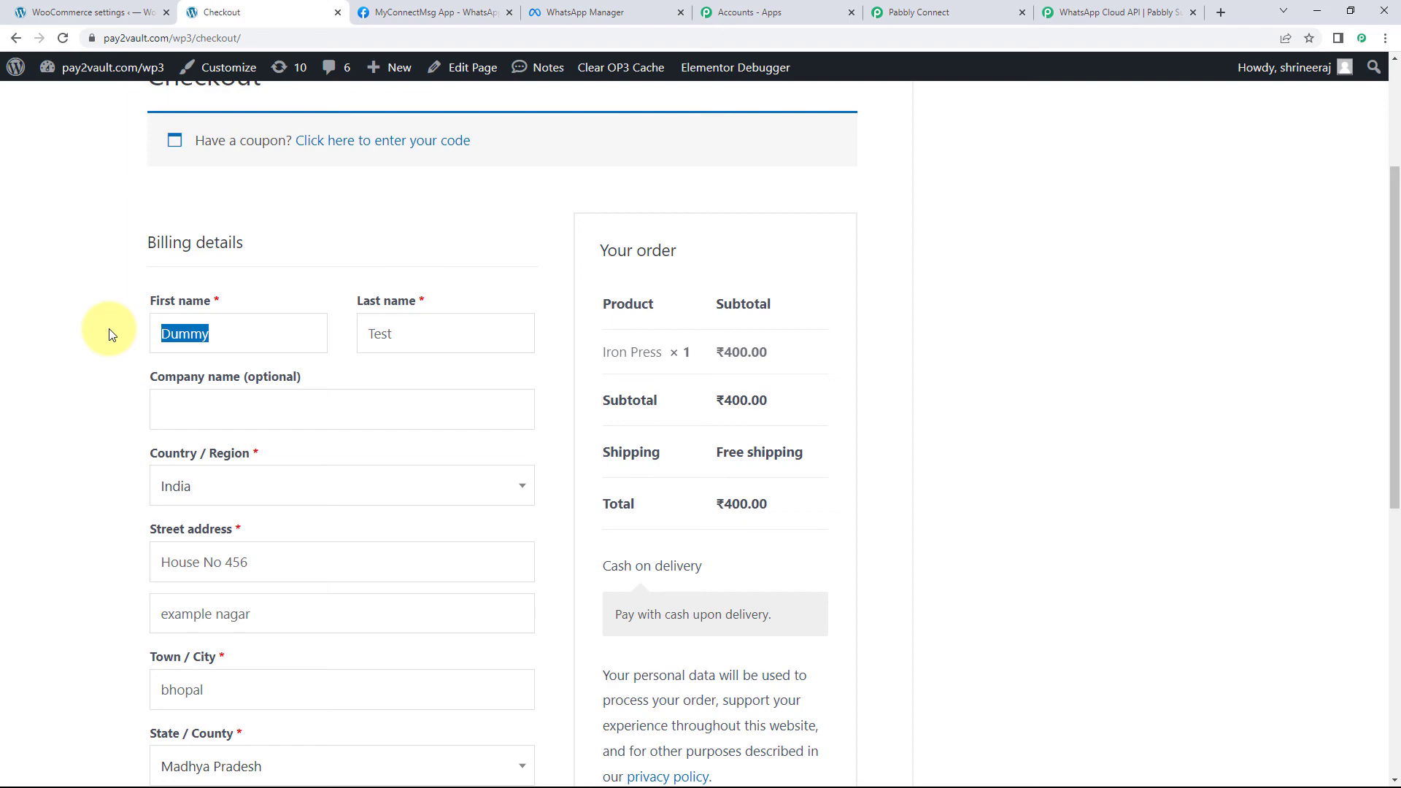
text(Demo)
key(Tab)
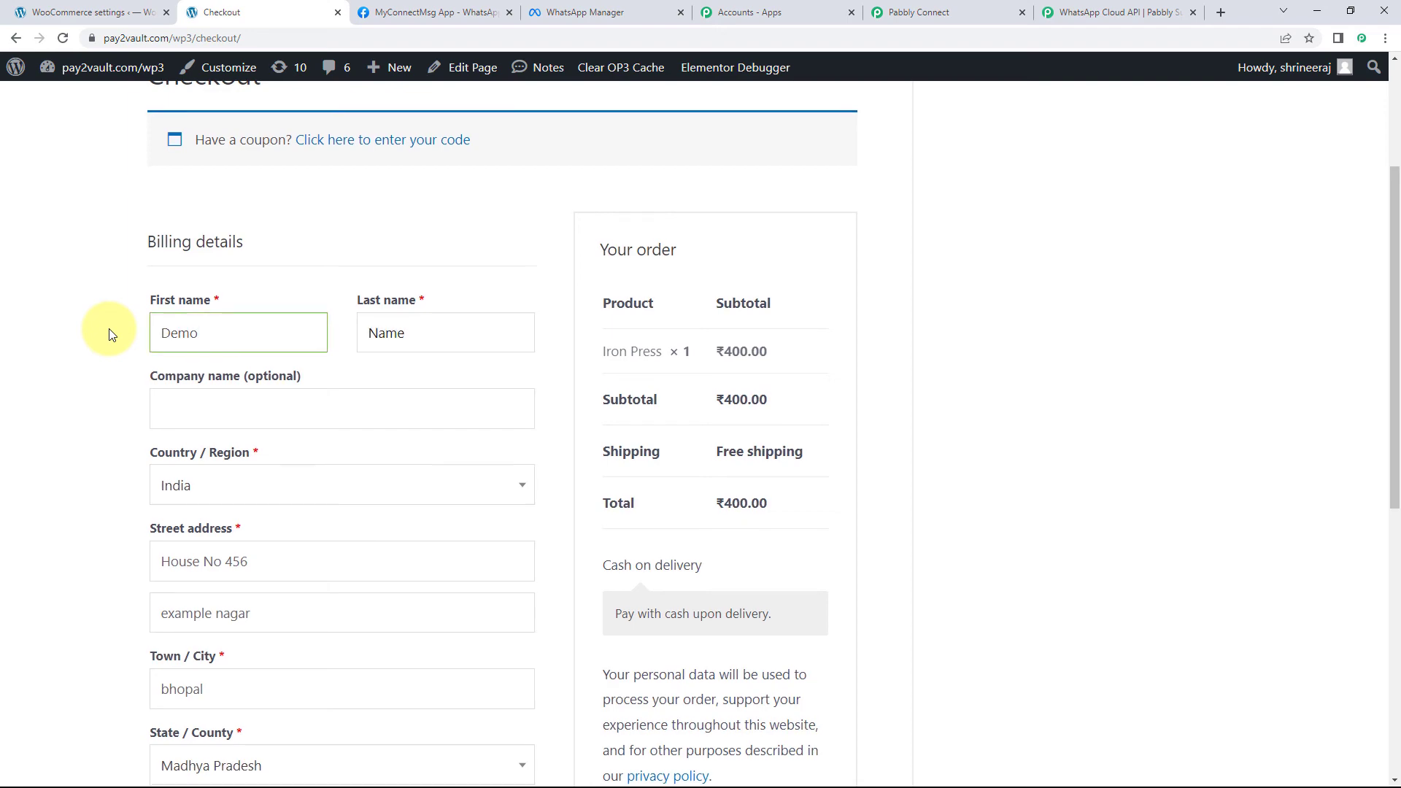
scroll(322, 332, down, 3)
drag(322, 337, 103, 332)
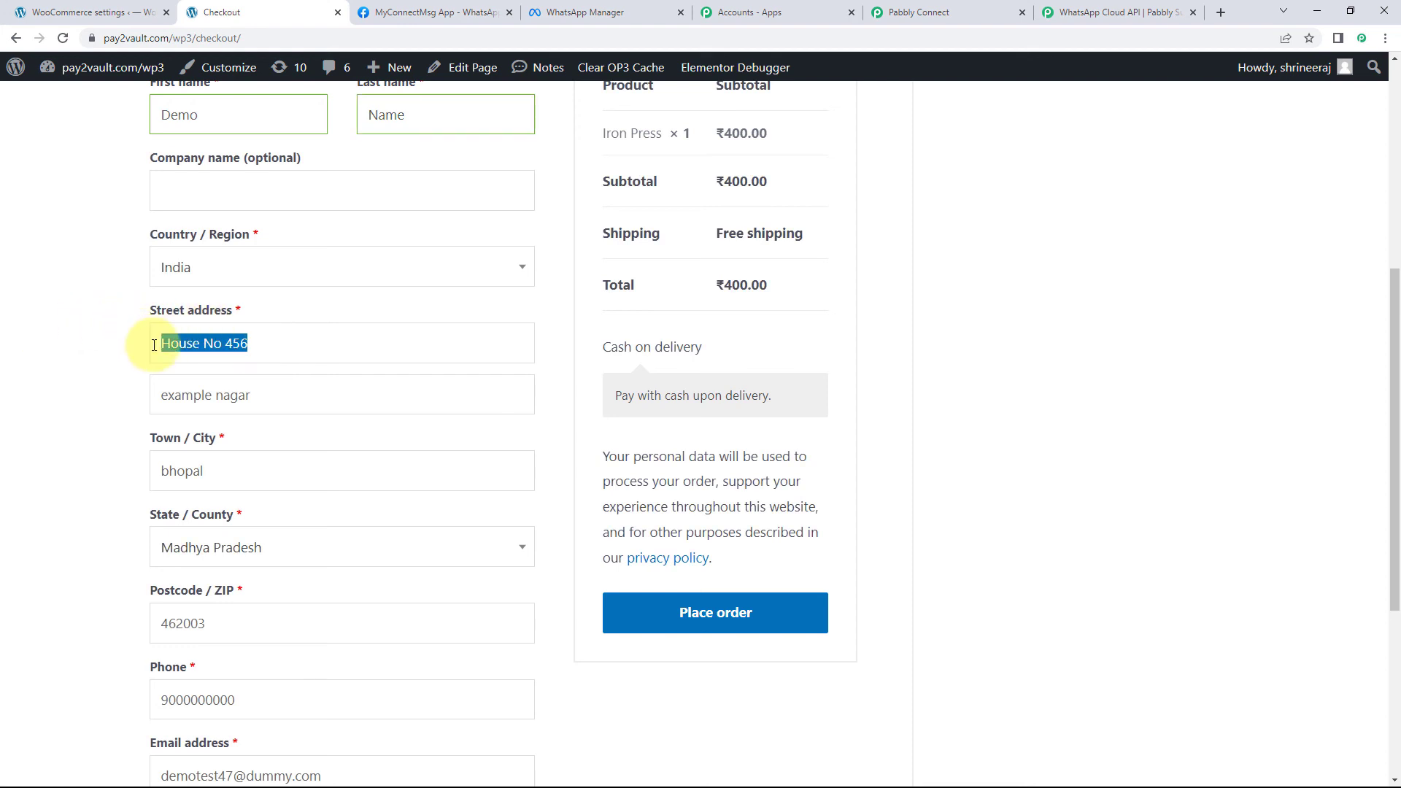
text(A-10)
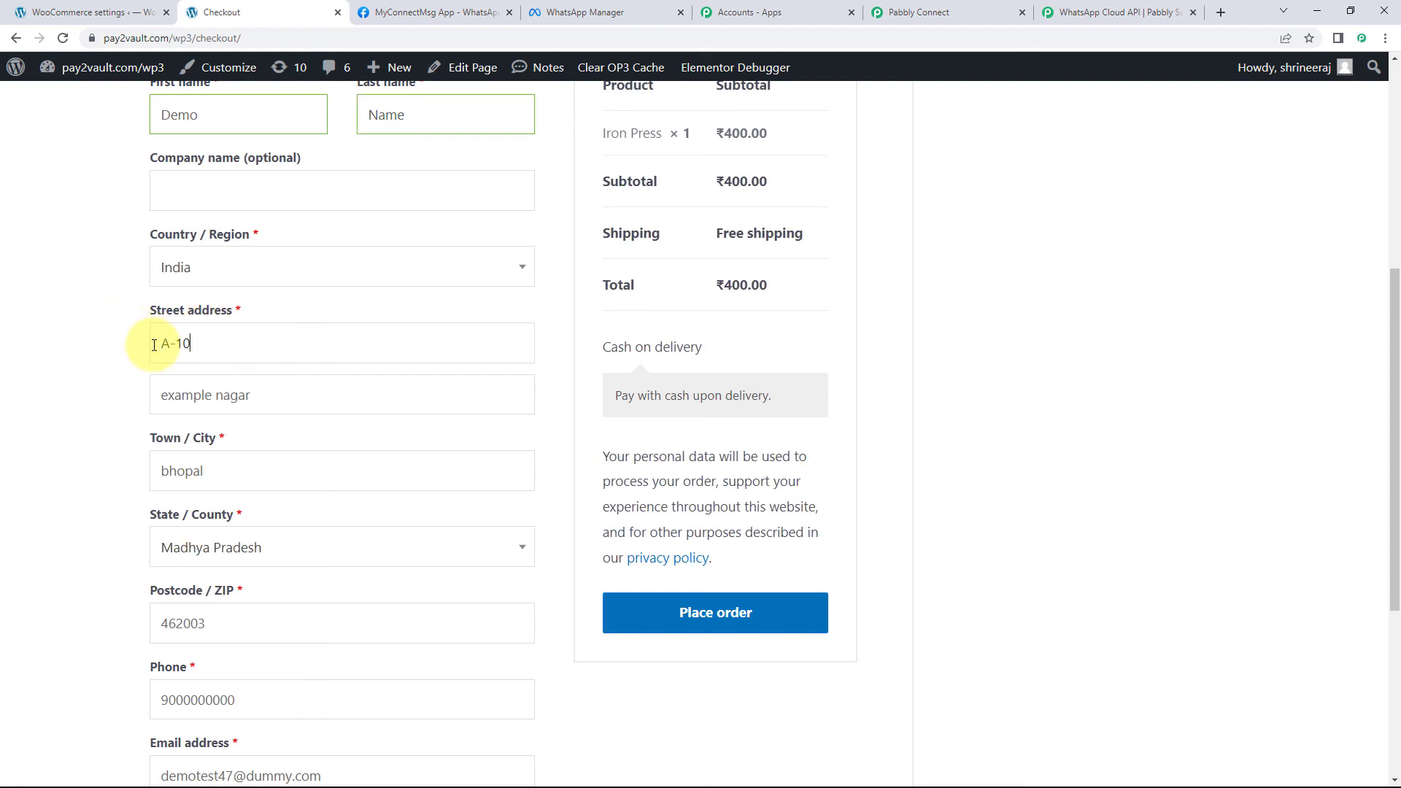
text(1,)
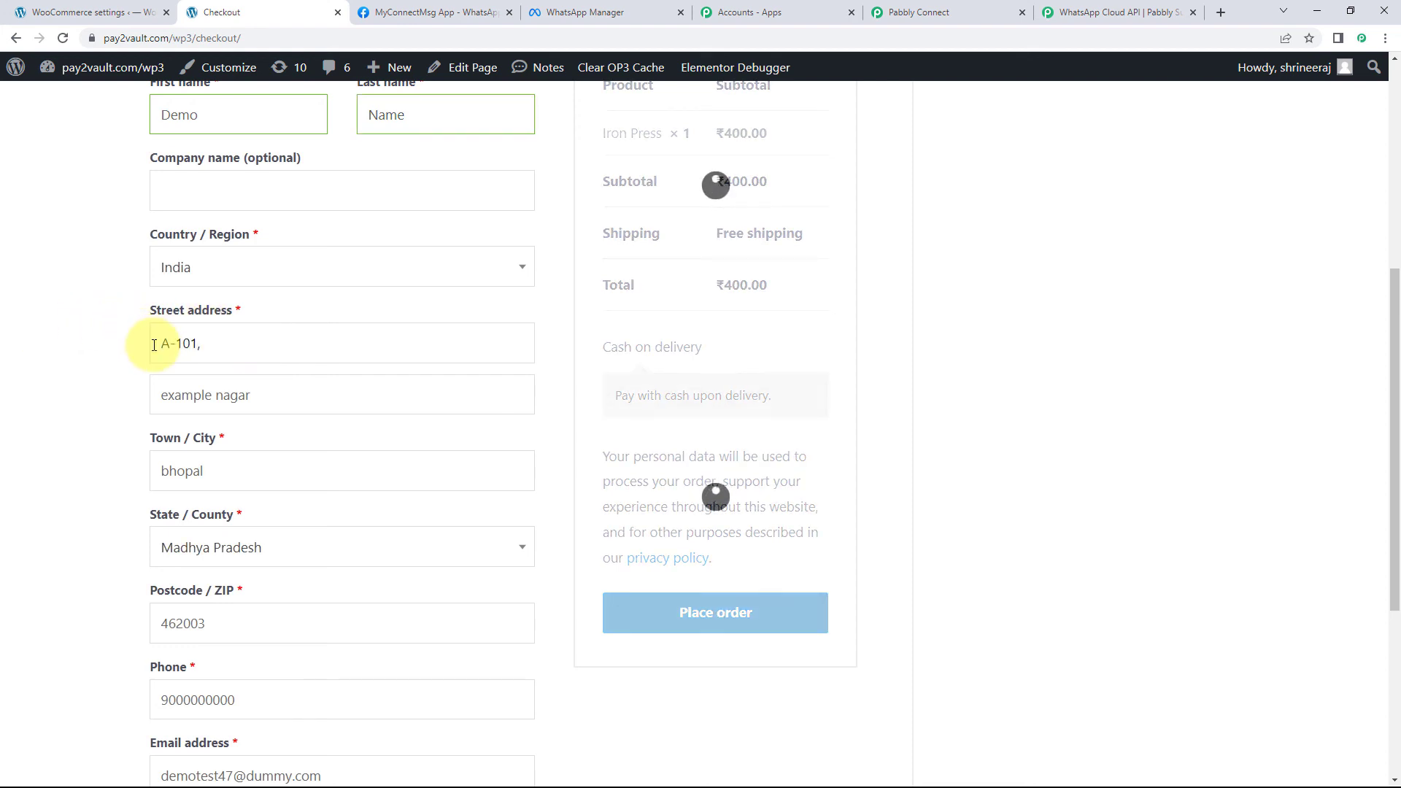
Step: Set both the billing town and the state to Delhi
scroll(109, 422, down, 2)
double_click(226, 322)
text(D)
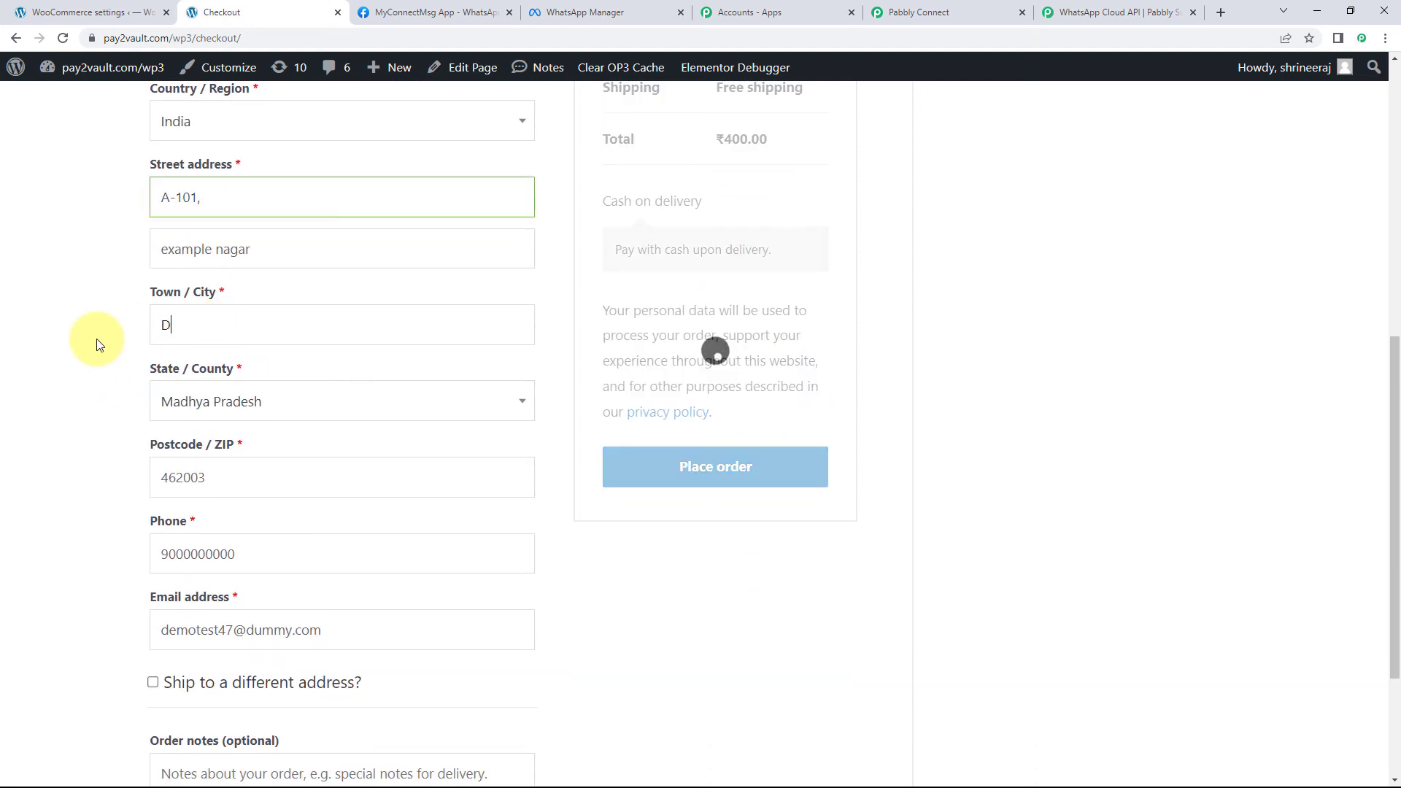
text(elhi)
scroll(302, 345, down, 1)
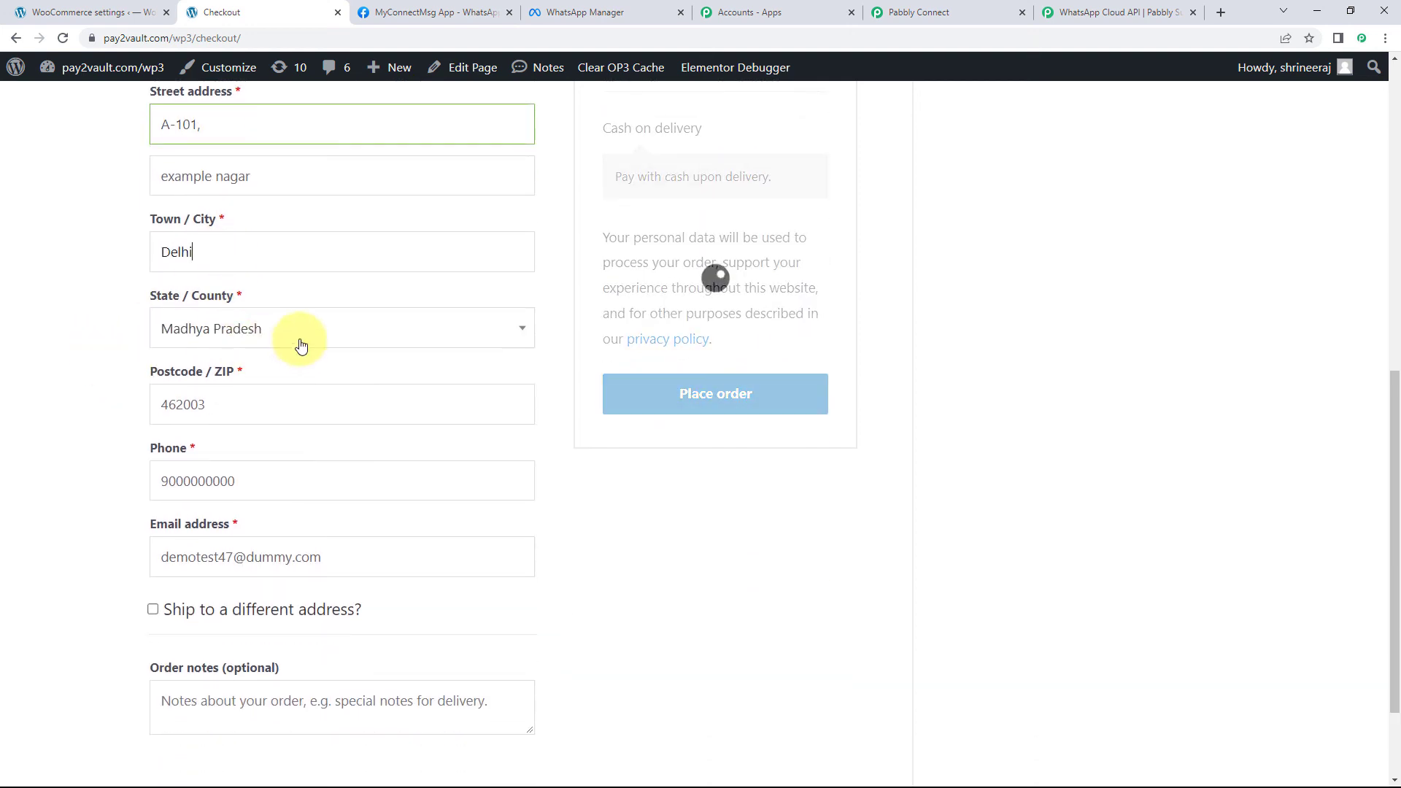
click(302, 345)
text(d)
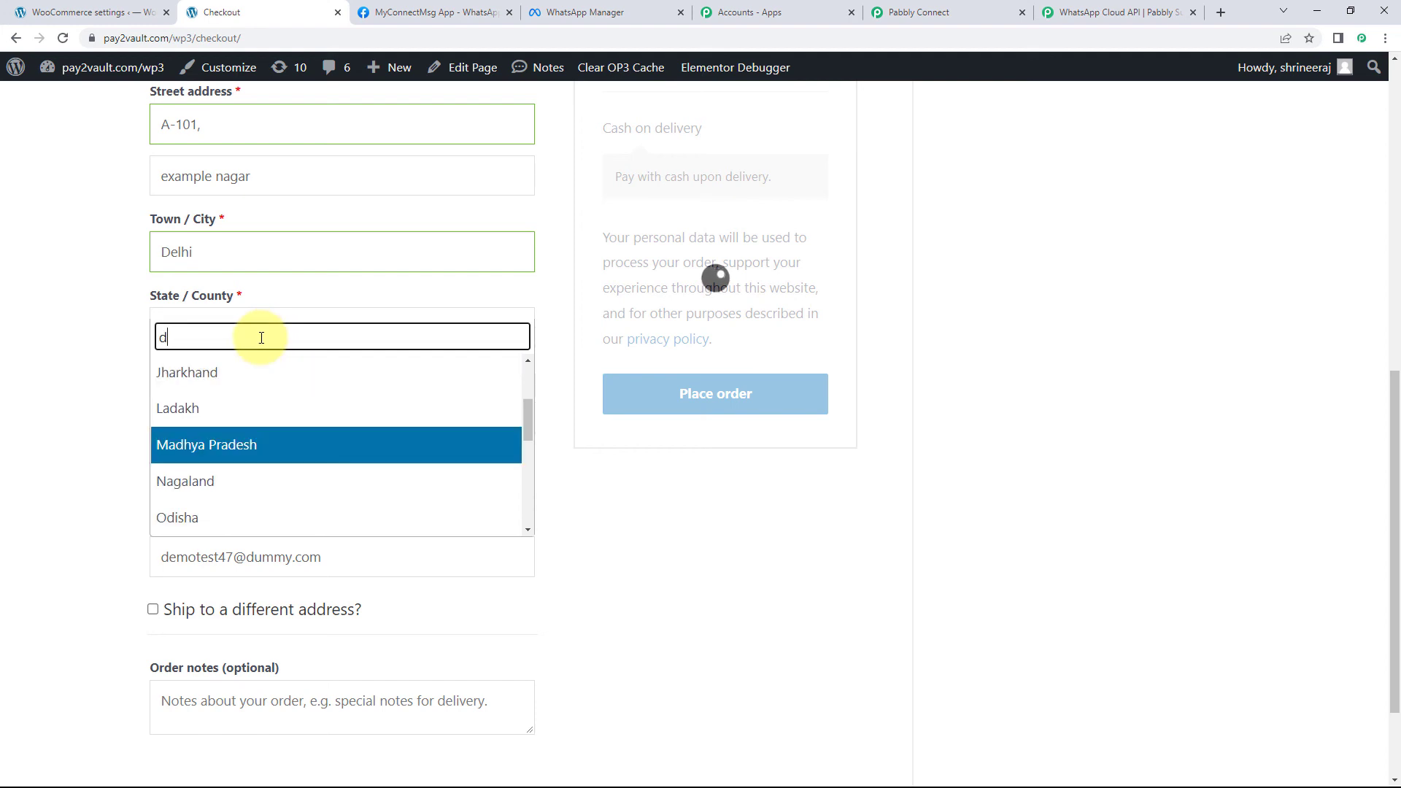
text(el)
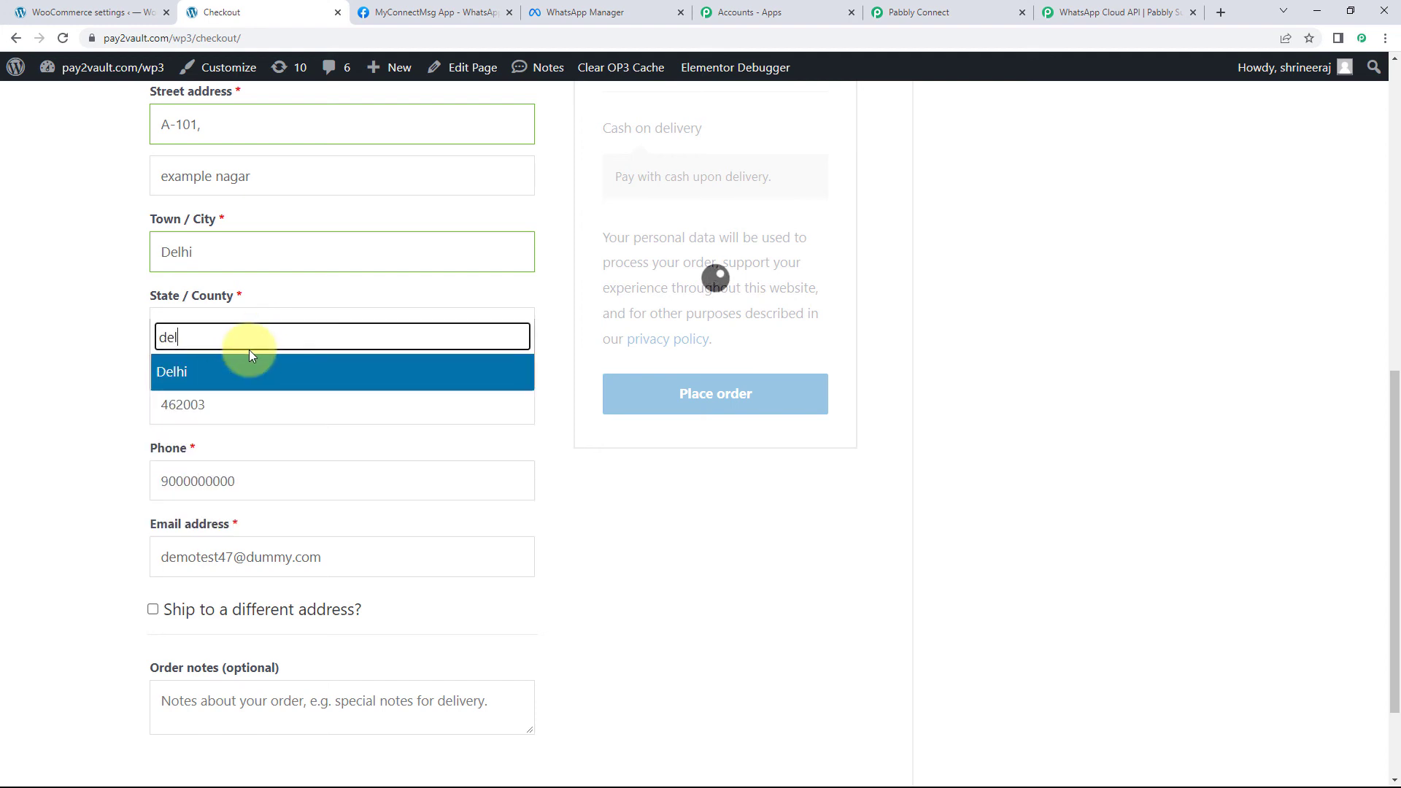
click(249, 353)
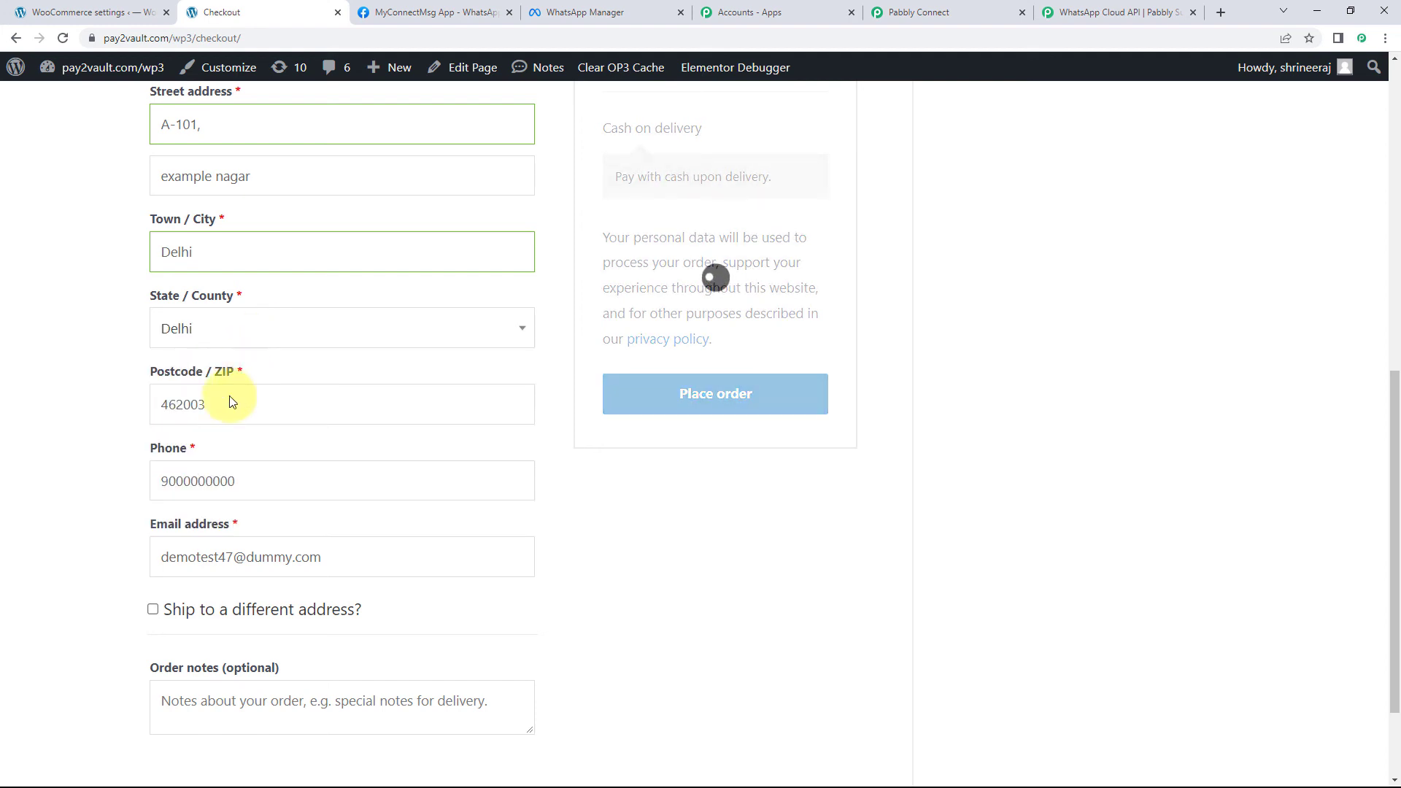
Step: Replace the billing phone number and change the number in the customer's email address
scroll(88, 438, down, 1)
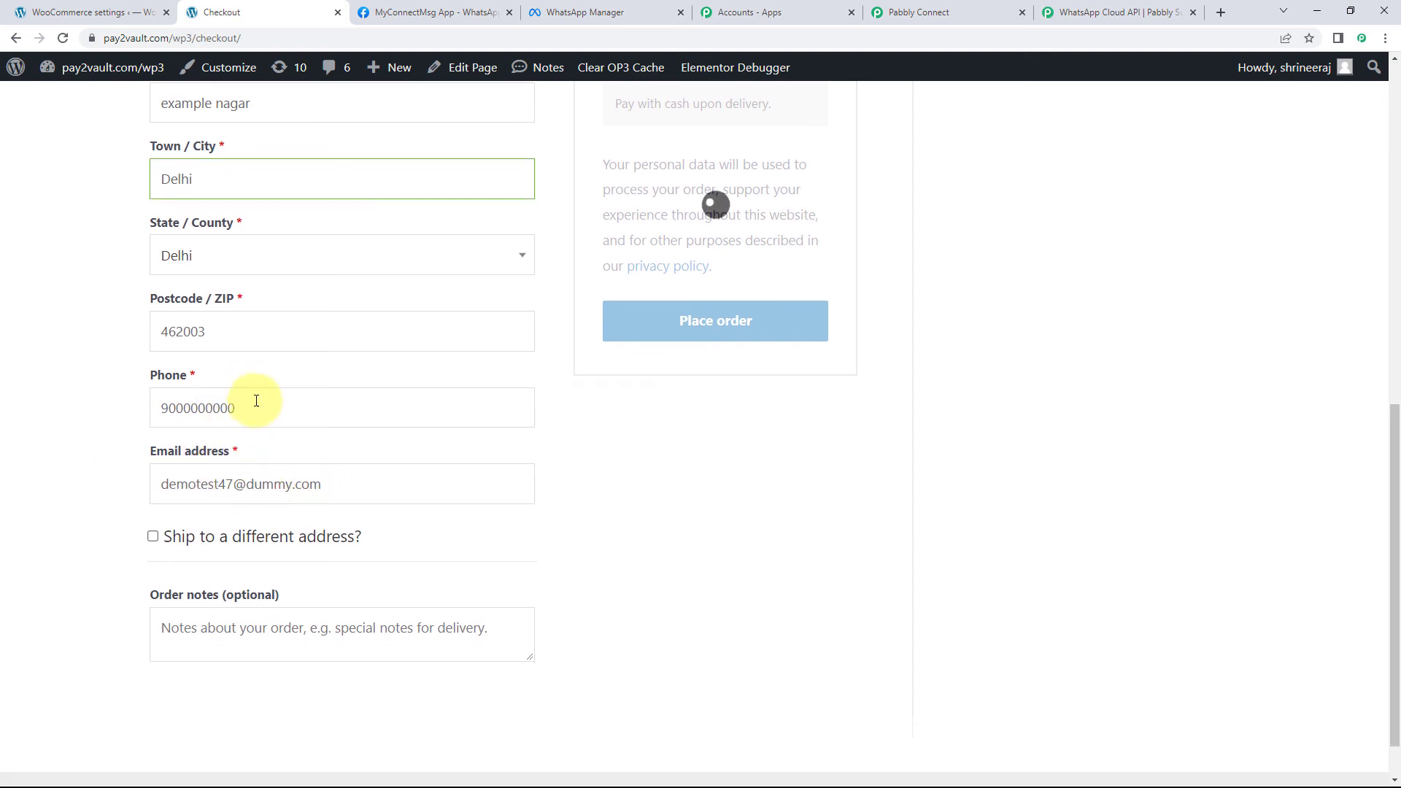
drag(251, 408, 90, 408)
text(123456)
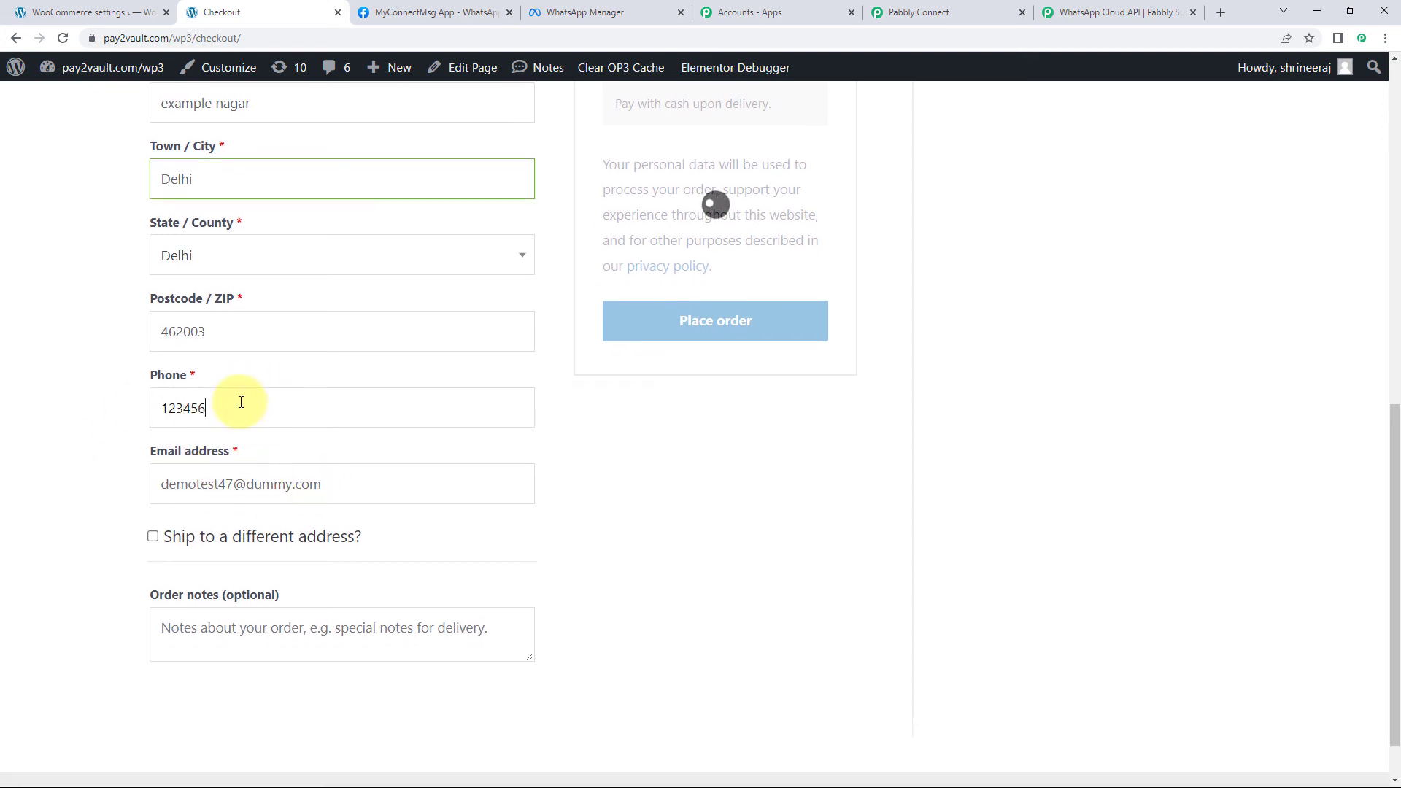
text(7895)
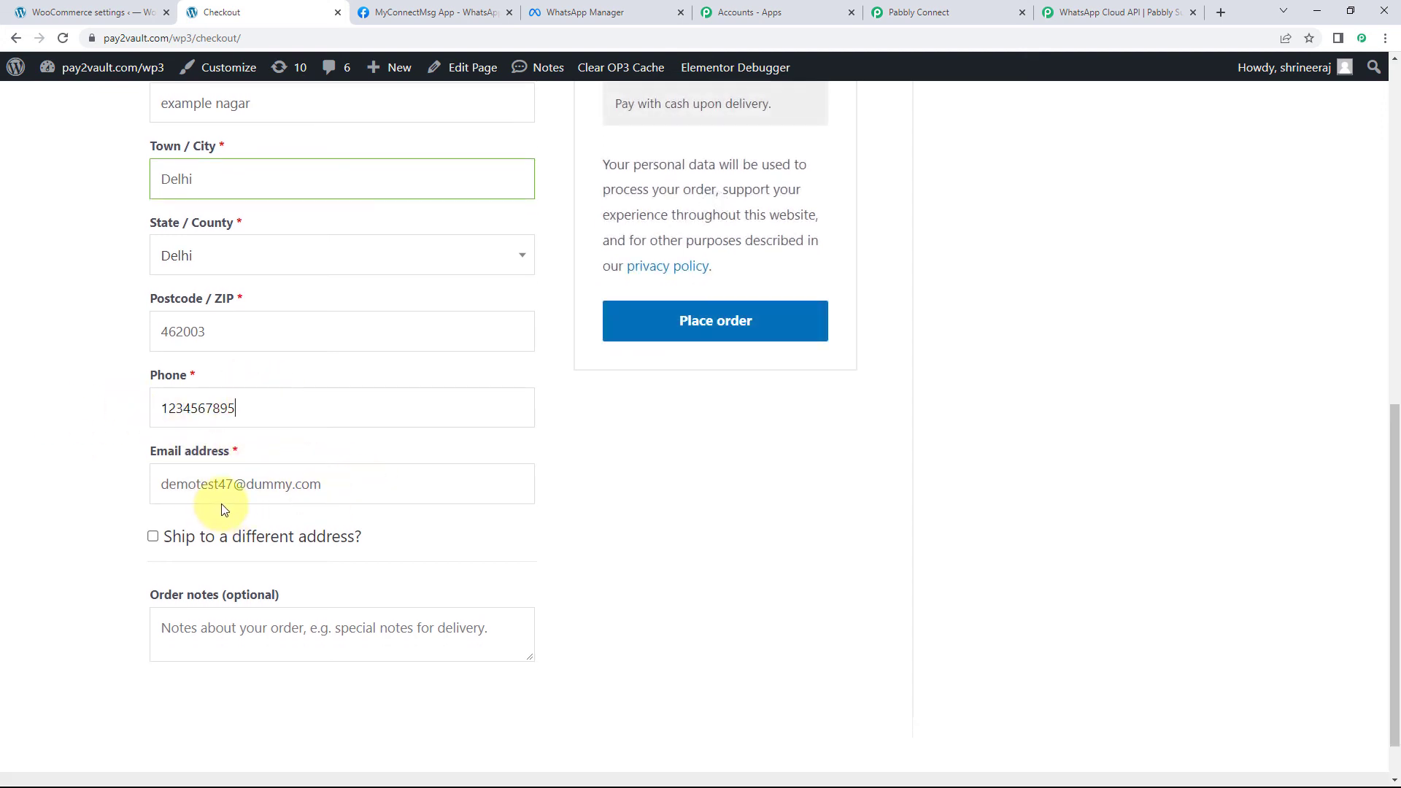
click(229, 488)
key(BackSpace)
key(BackSpace)
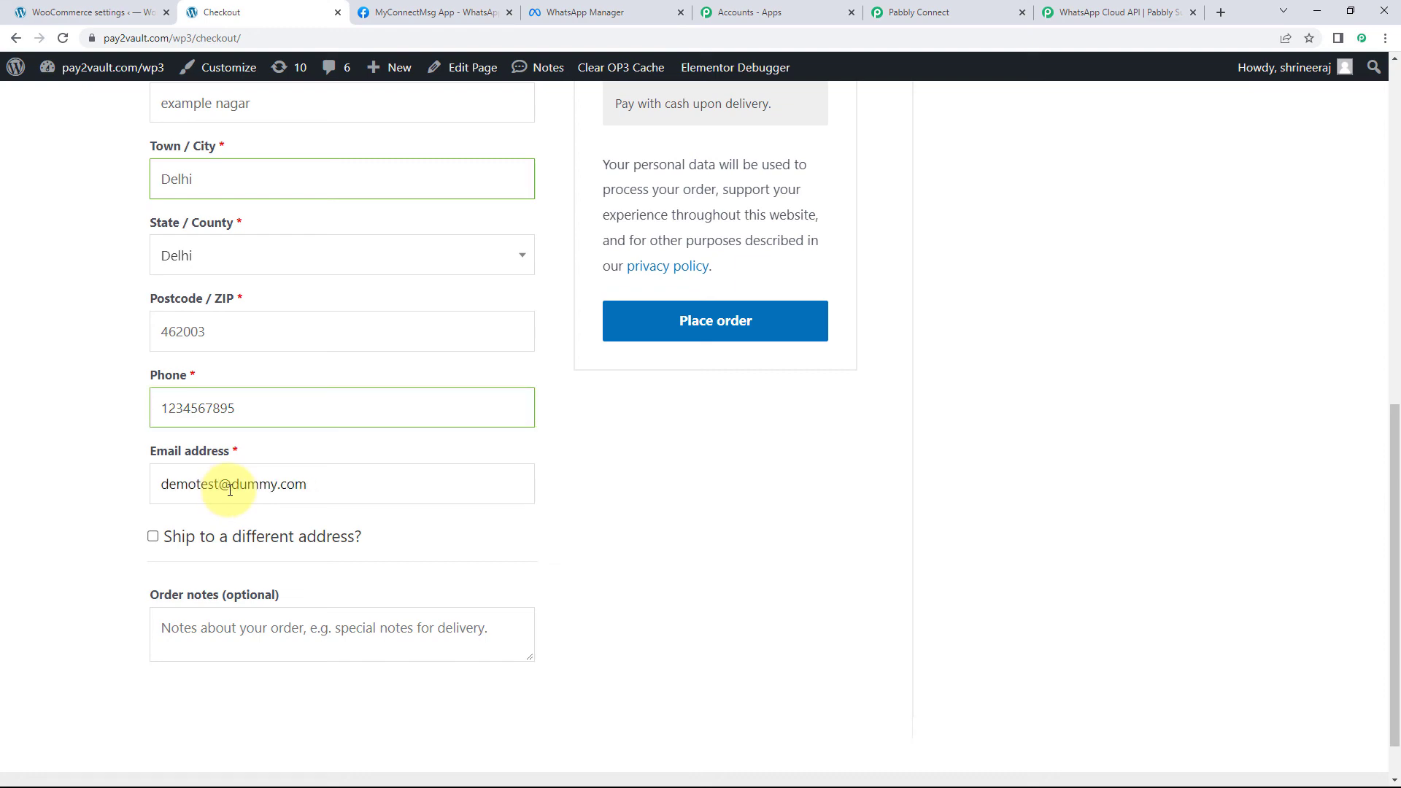
text(50)
click(69, 452)
Step: Review the billing details and place the Iron Press order with cash on delivery
scroll(57, 407, up, 6)
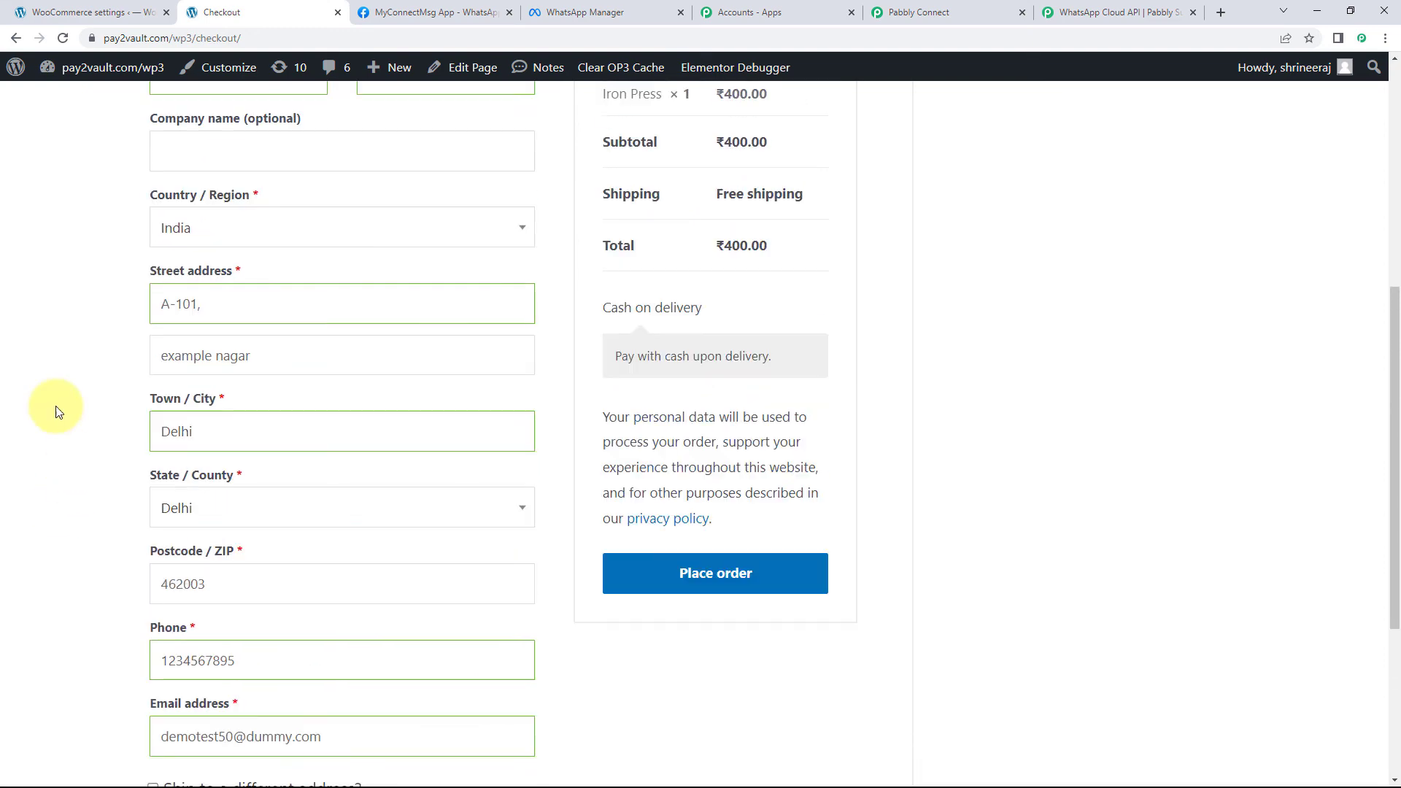
scroll(150, 369, down, 5)
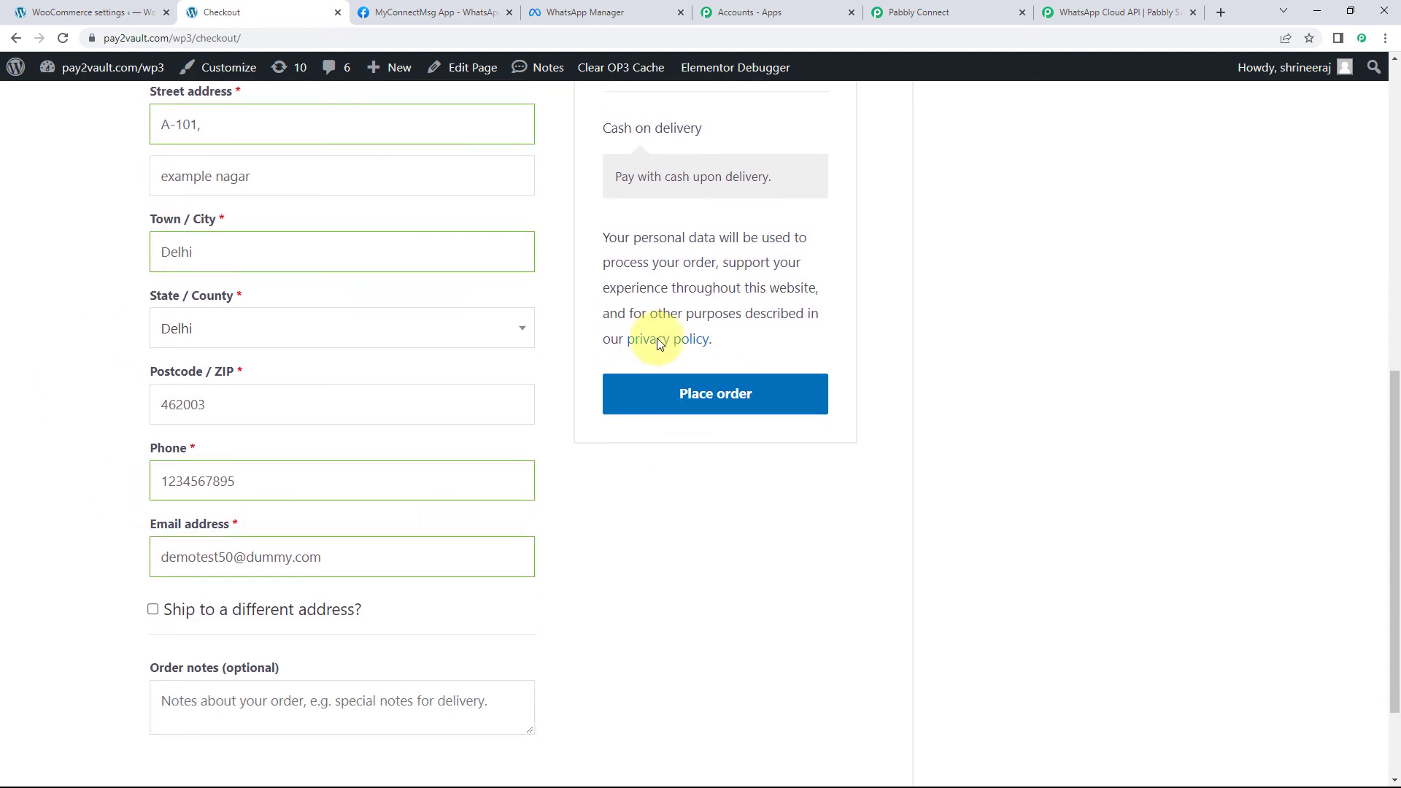
click(744, 396)
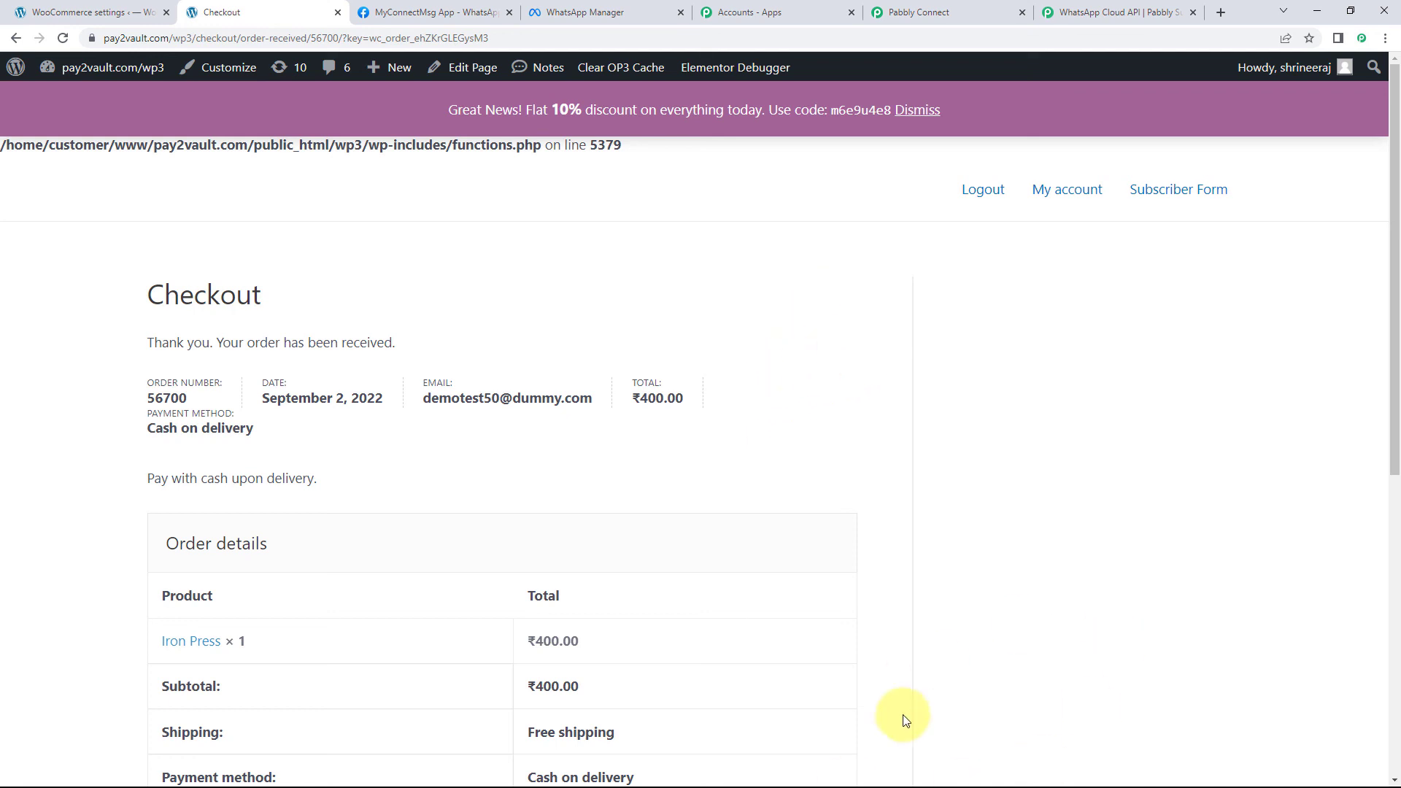
Step: Switch to WhatsApp Desktop and check the product, quantity and customer details in the newest New Order Received message
key(super)
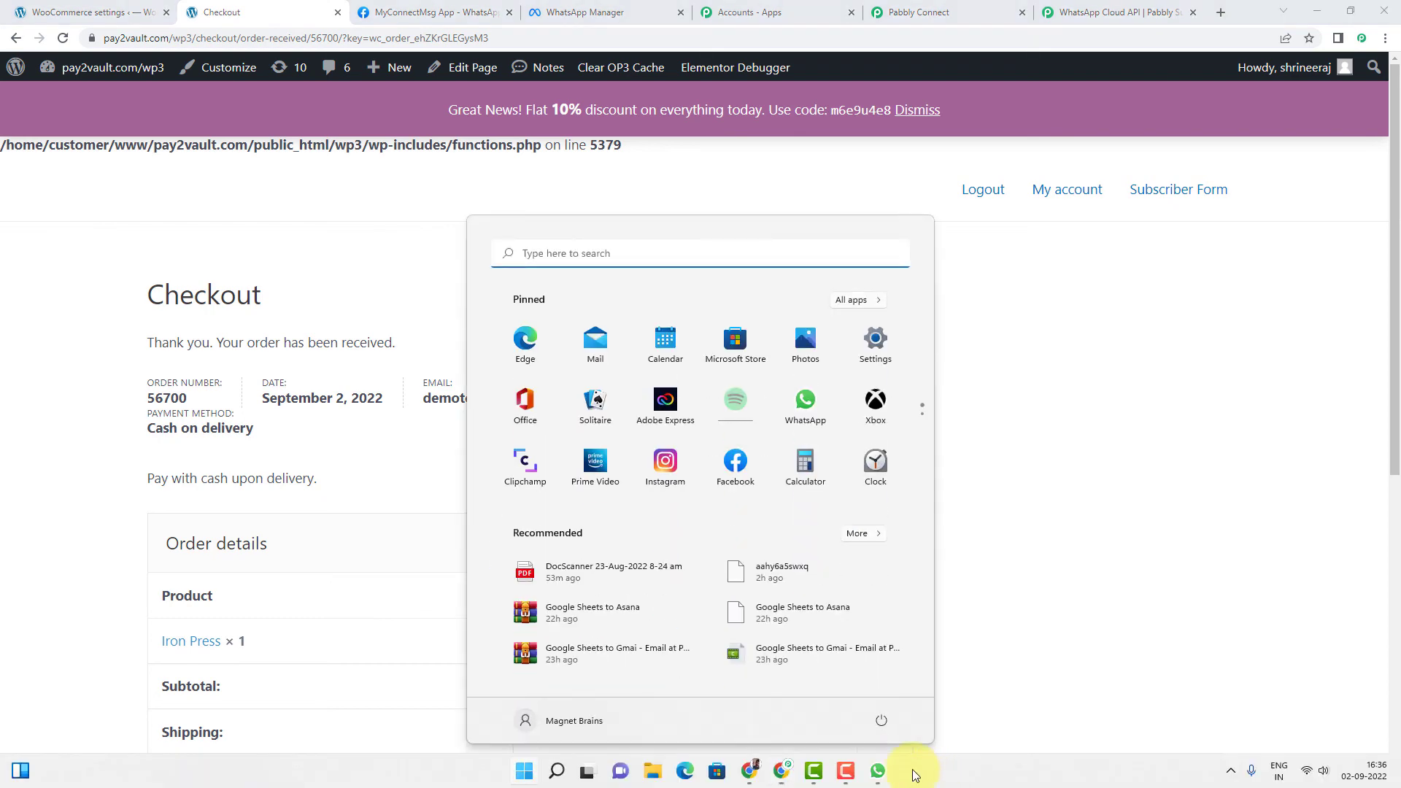
click(878, 771)
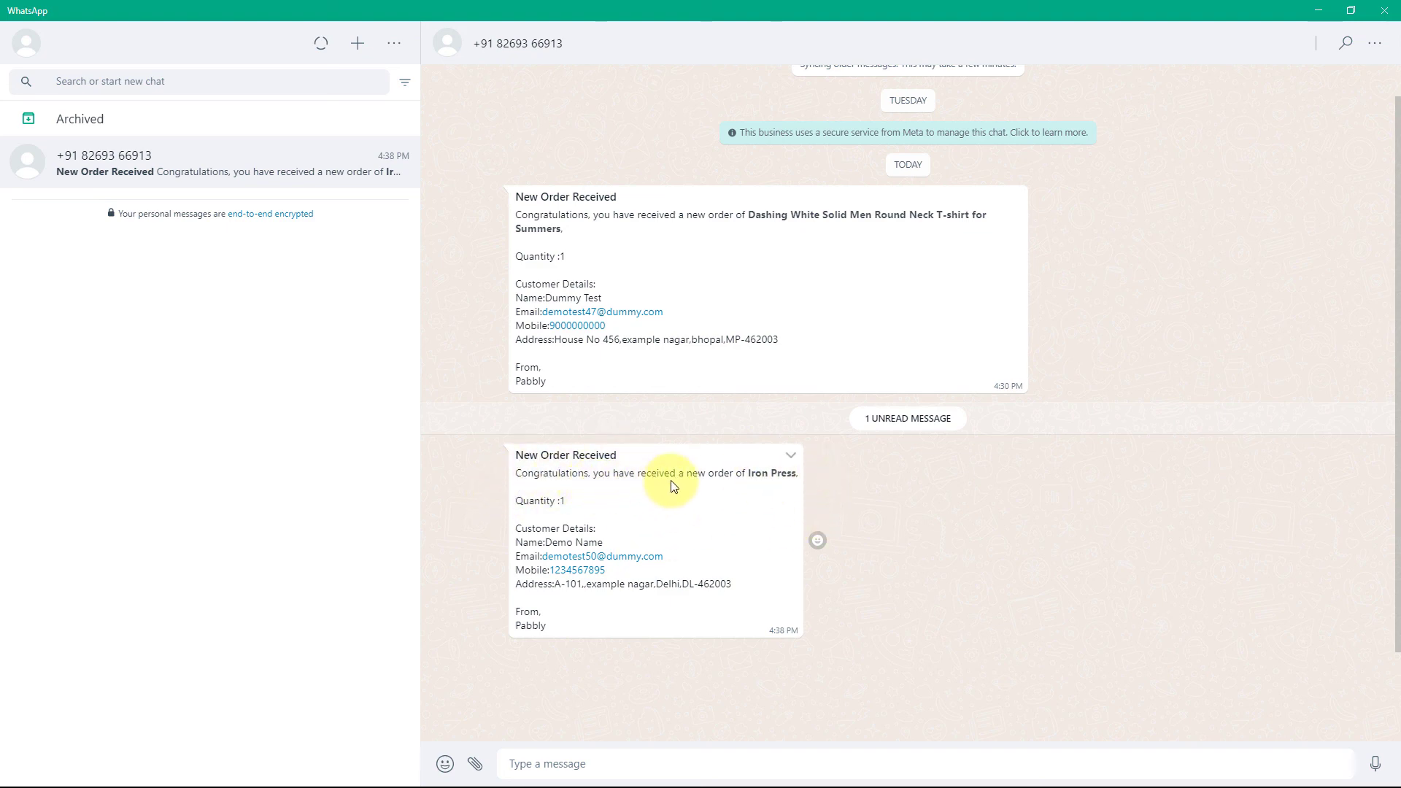
drag(751, 476, 798, 476)
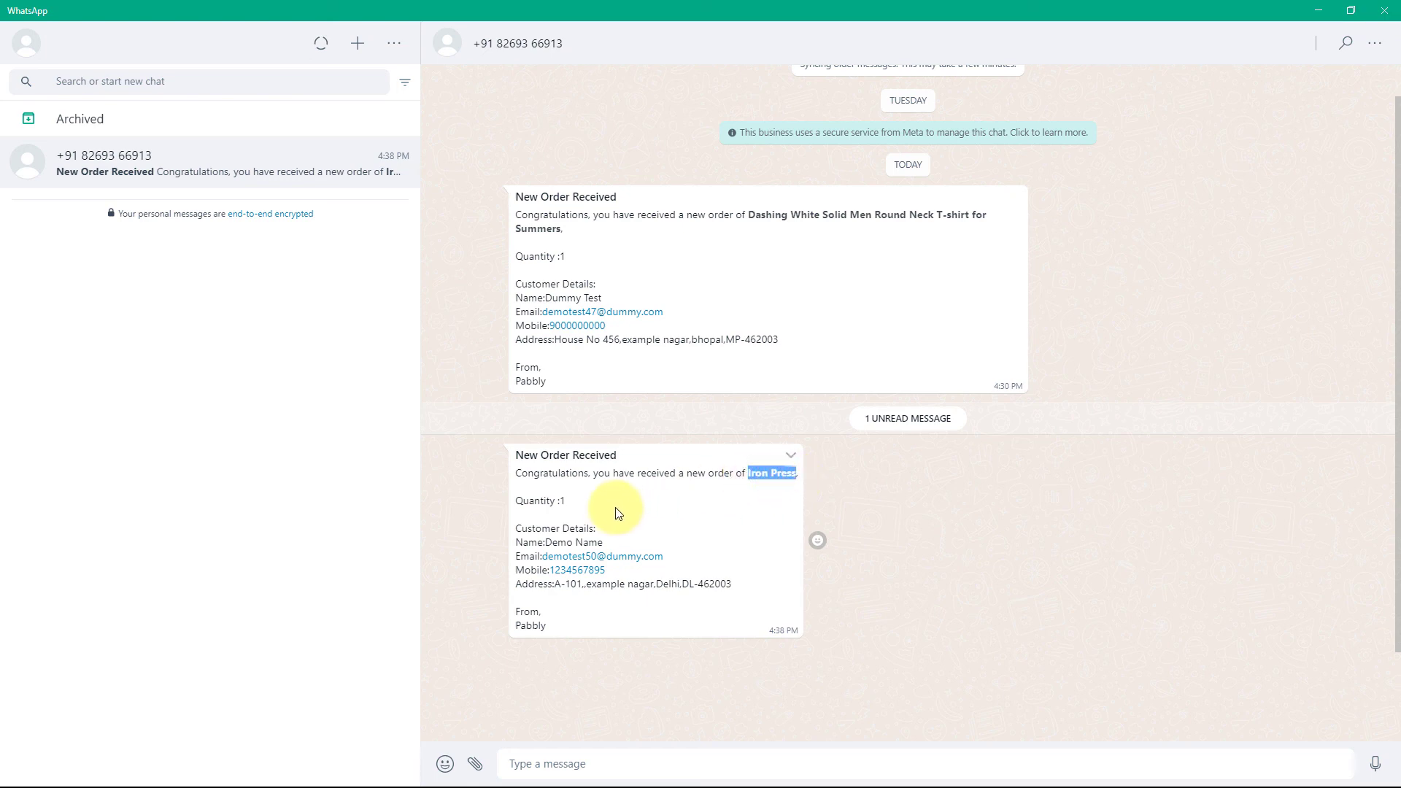
click(568, 504)
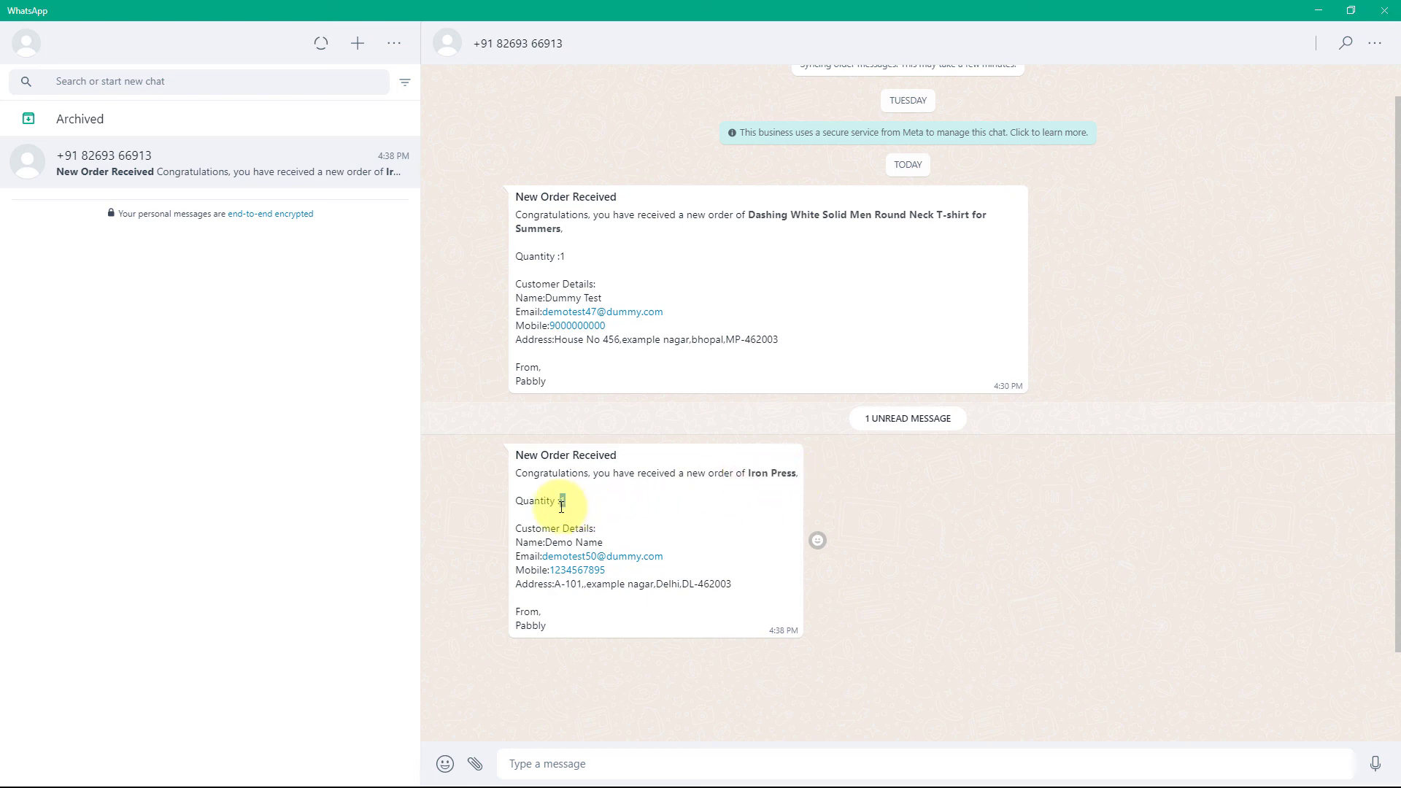
drag(732, 584, 545, 542)
click(618, 533)
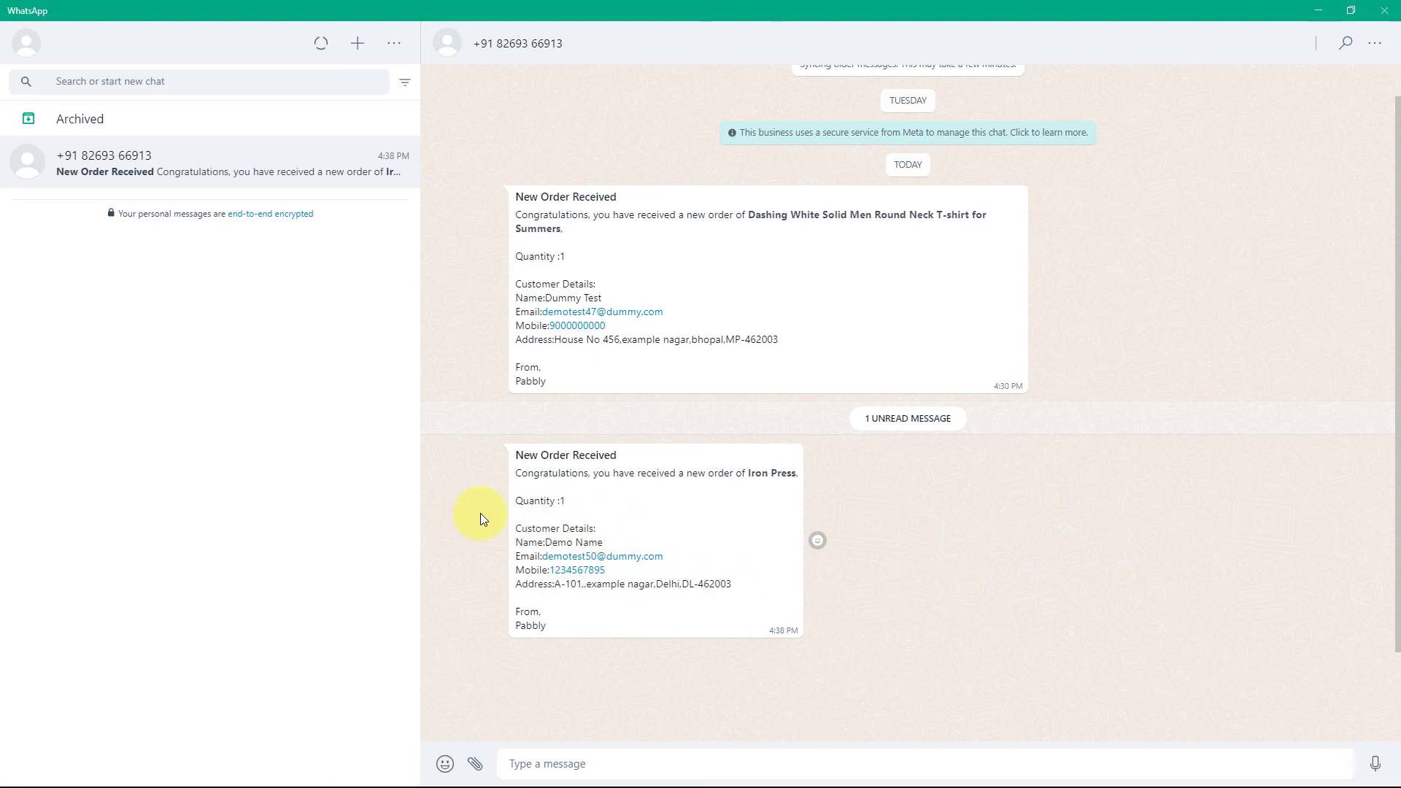
scroll(947, 342, up, 1)
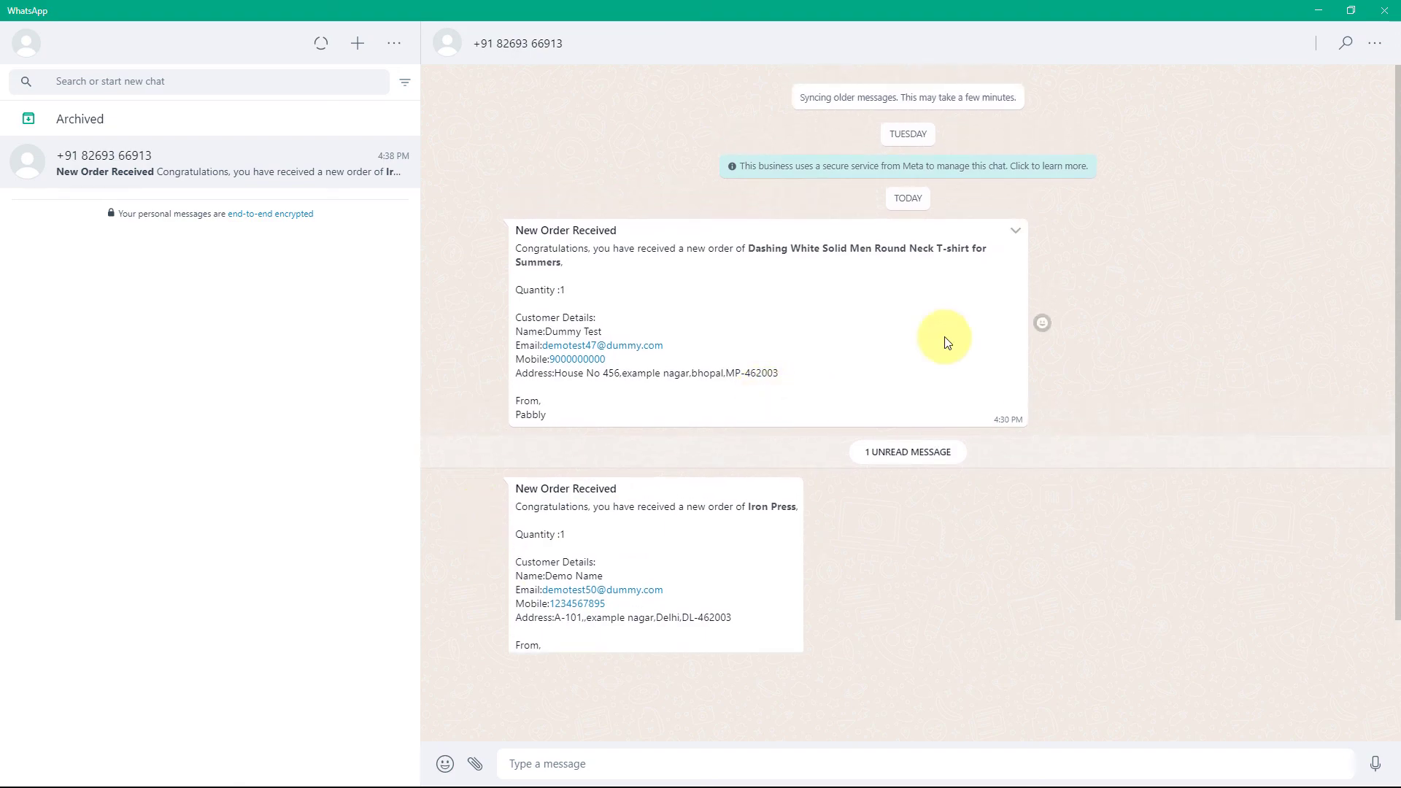
Step: Minimize WhatsApp Desktop and return to the WooCommerce to WhatsApp workflow in Pabbly Connect
double_click(1292, 8)
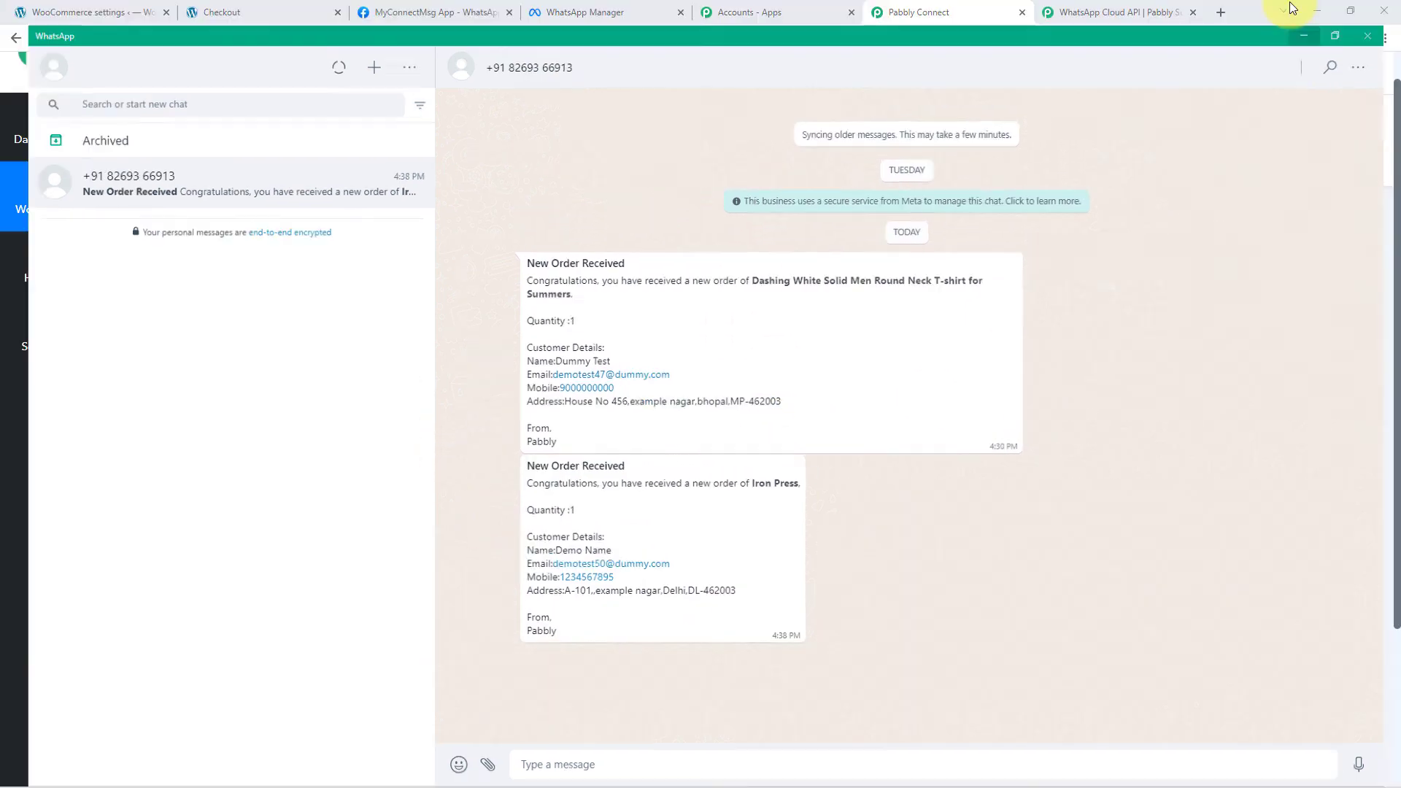
click(1292, 7)
scroll(701, 175, up, 1)
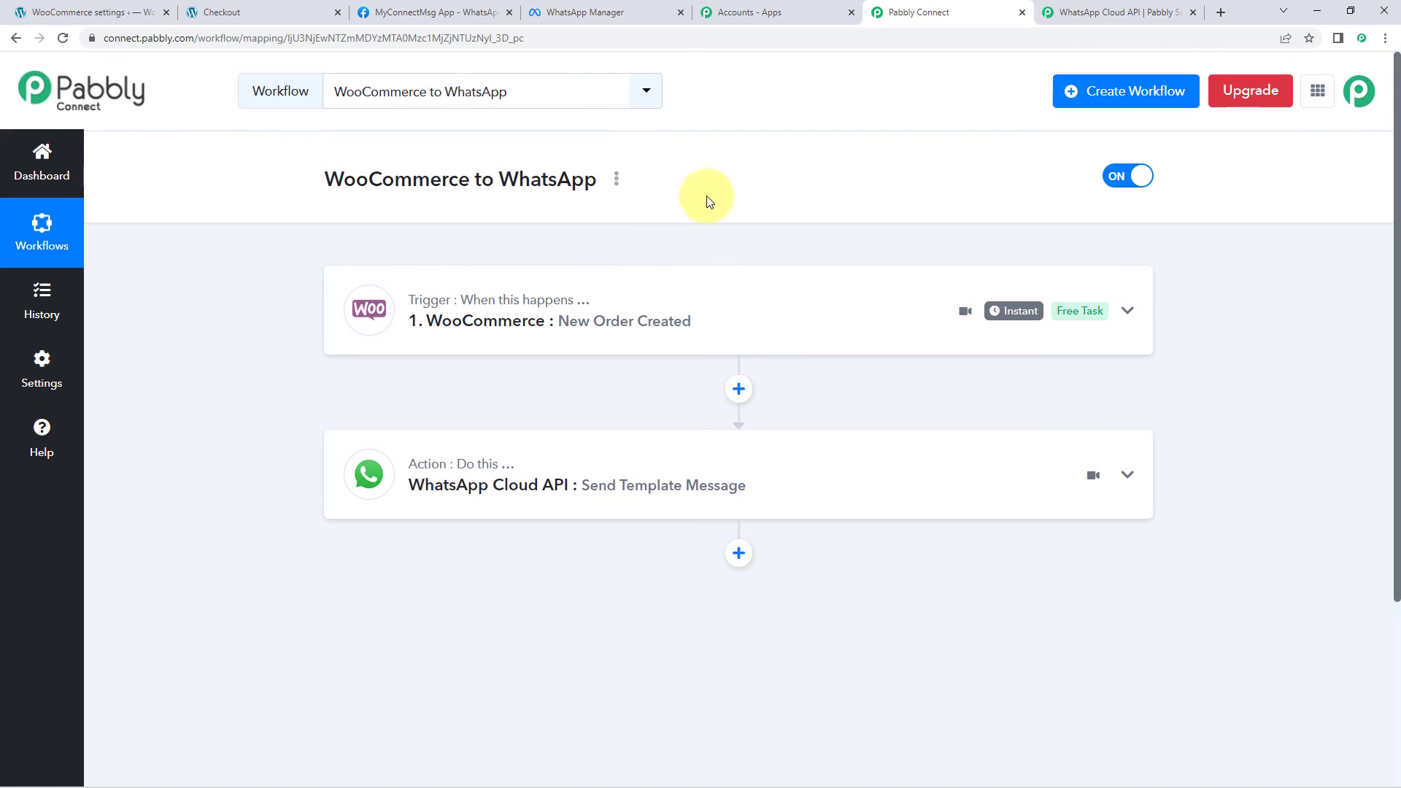